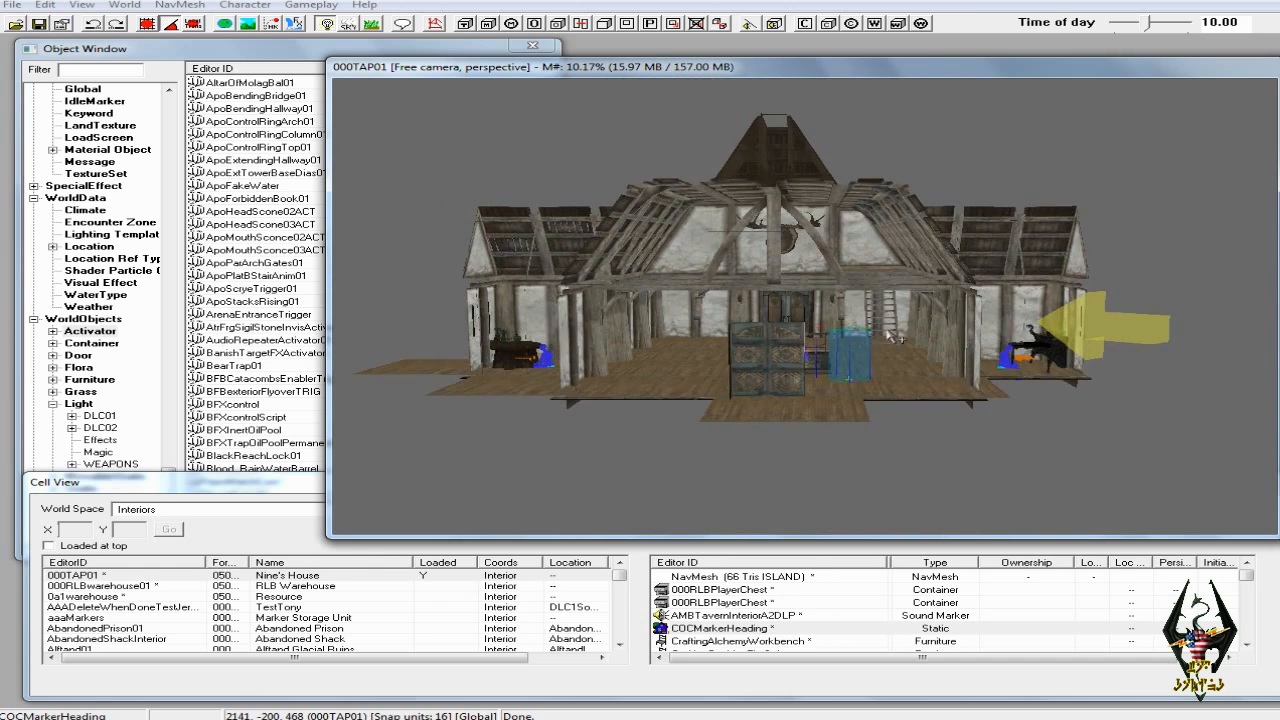
Inspect the 000TAP01 house interior, examining the cooking fire spit and the open wood floor around the hearth
scroll(890, 345, up, 2)
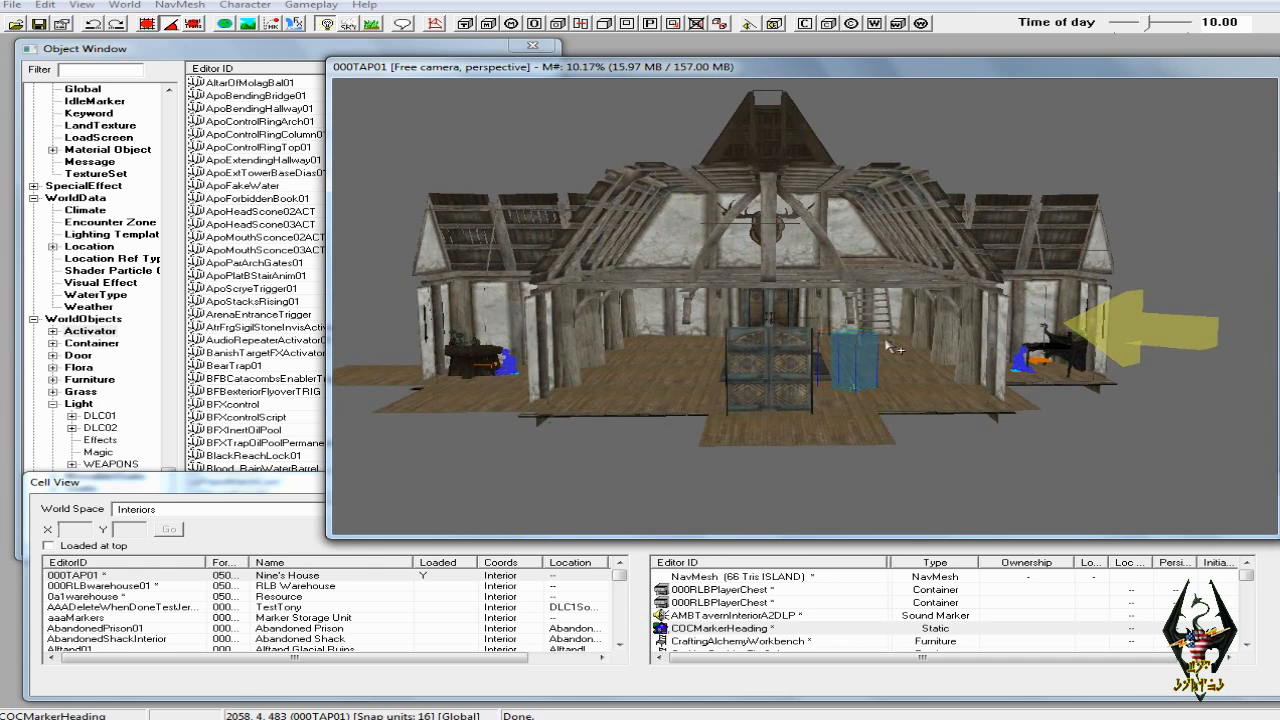
scroll(930, 355, up, 6)
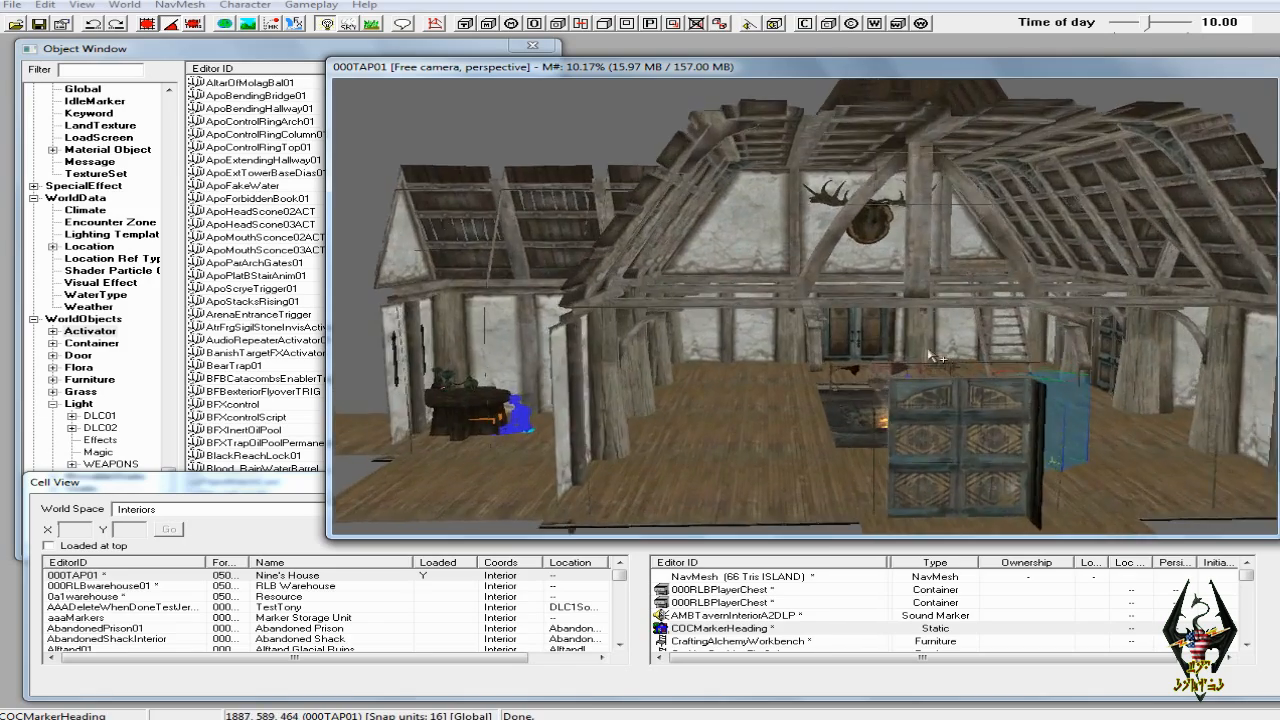
scroll(935, 356, up, 8)
middle_drag(892, 382, 555, 402)
click(889, 388)
scroll(556, 412, up, 4)
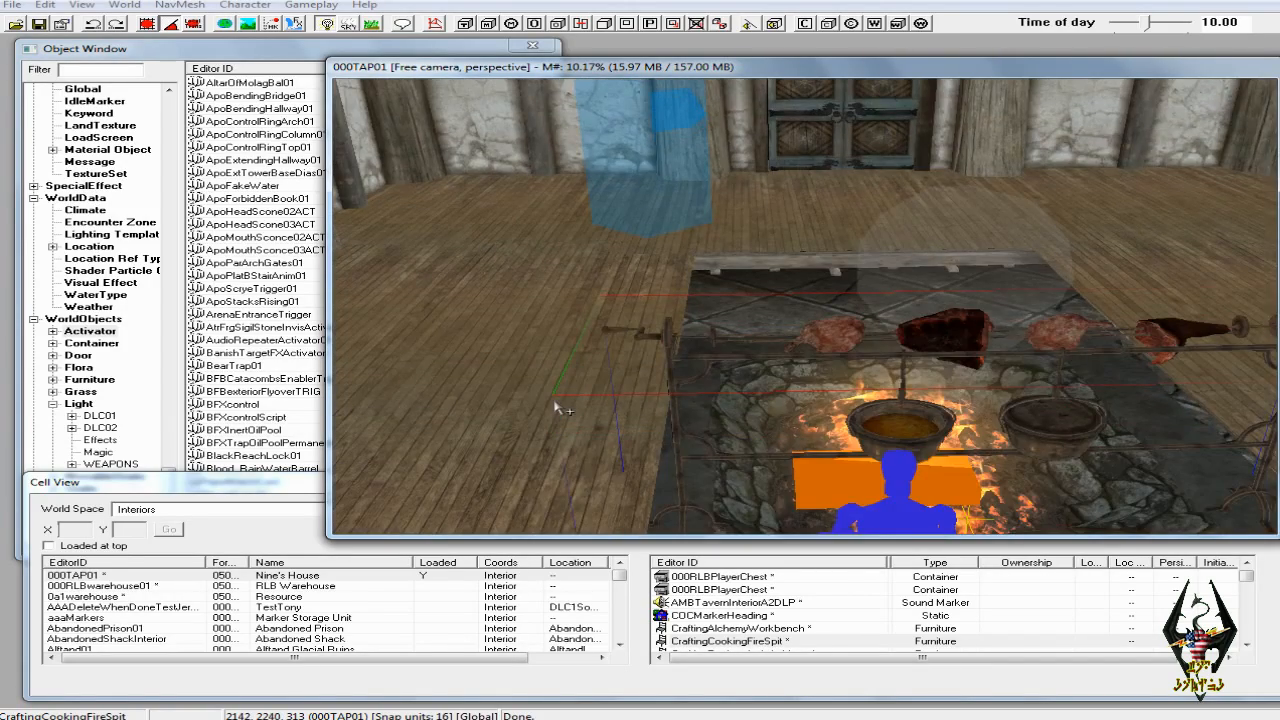
middle_drag(690, 405, 997, 383)
scroll(645, 405, down, 3)
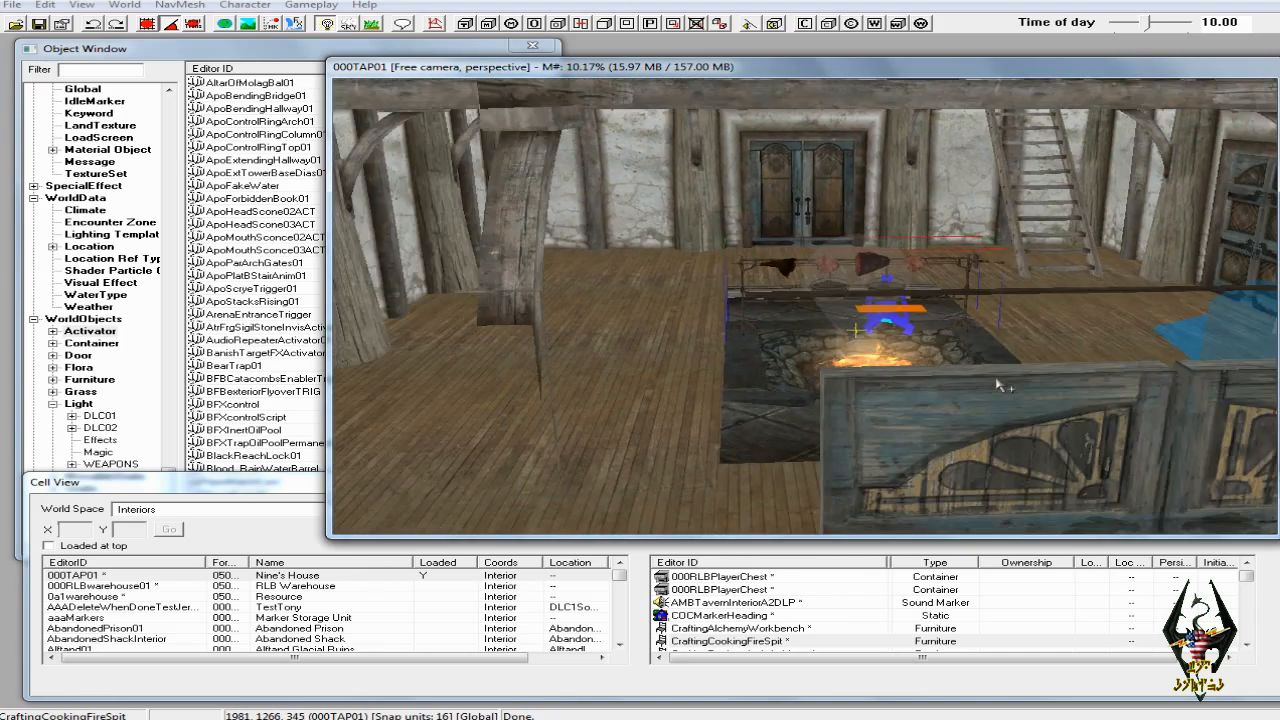
shift+middle_drag(732, 377, 758, 380)
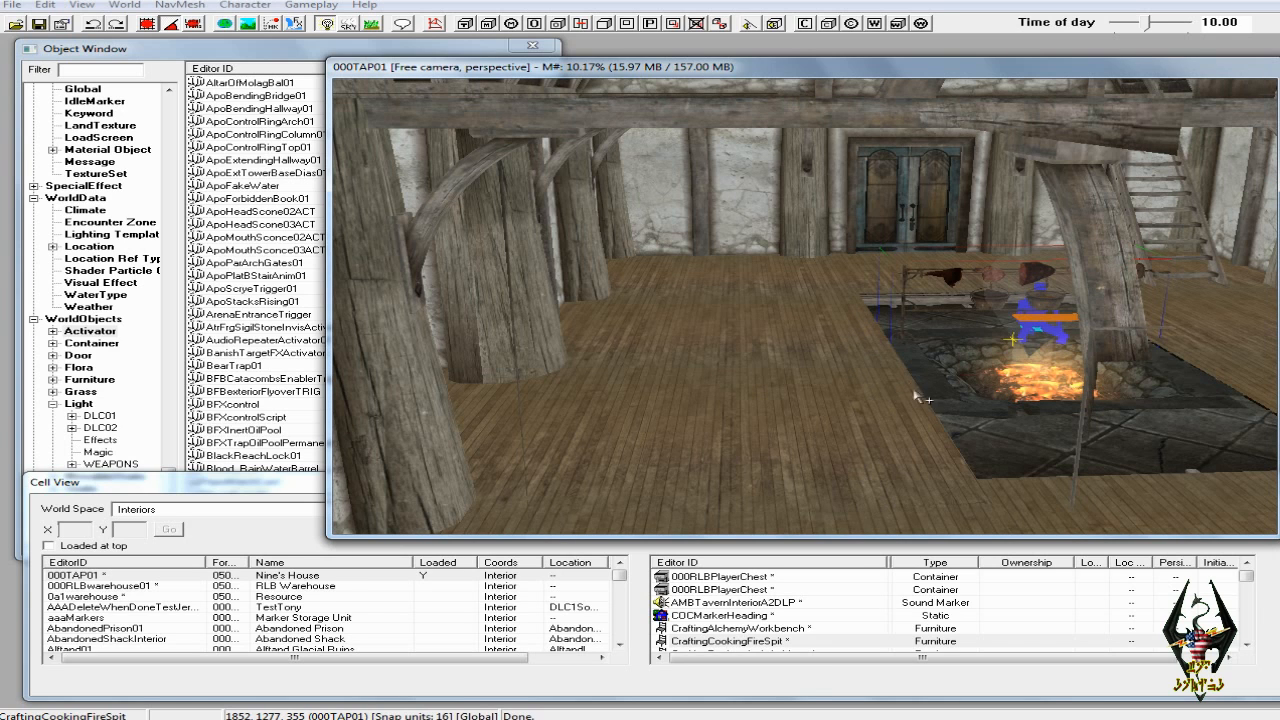
middle_drag(909, 404, 909, 404)
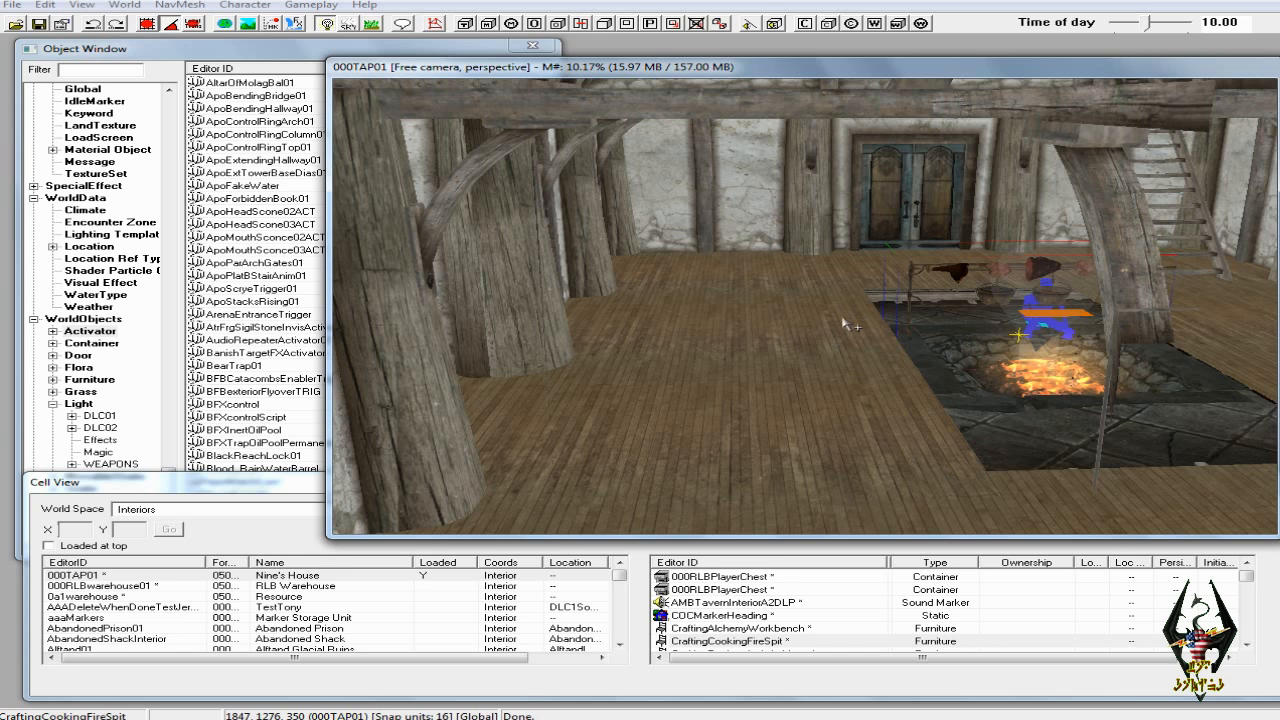
Load the RLB Warehouse cell (000RLBwarehouse01), accepting all model and texture warnings, and select a ShipKatariahWoodFloor01 floor piece
click(314, 486)
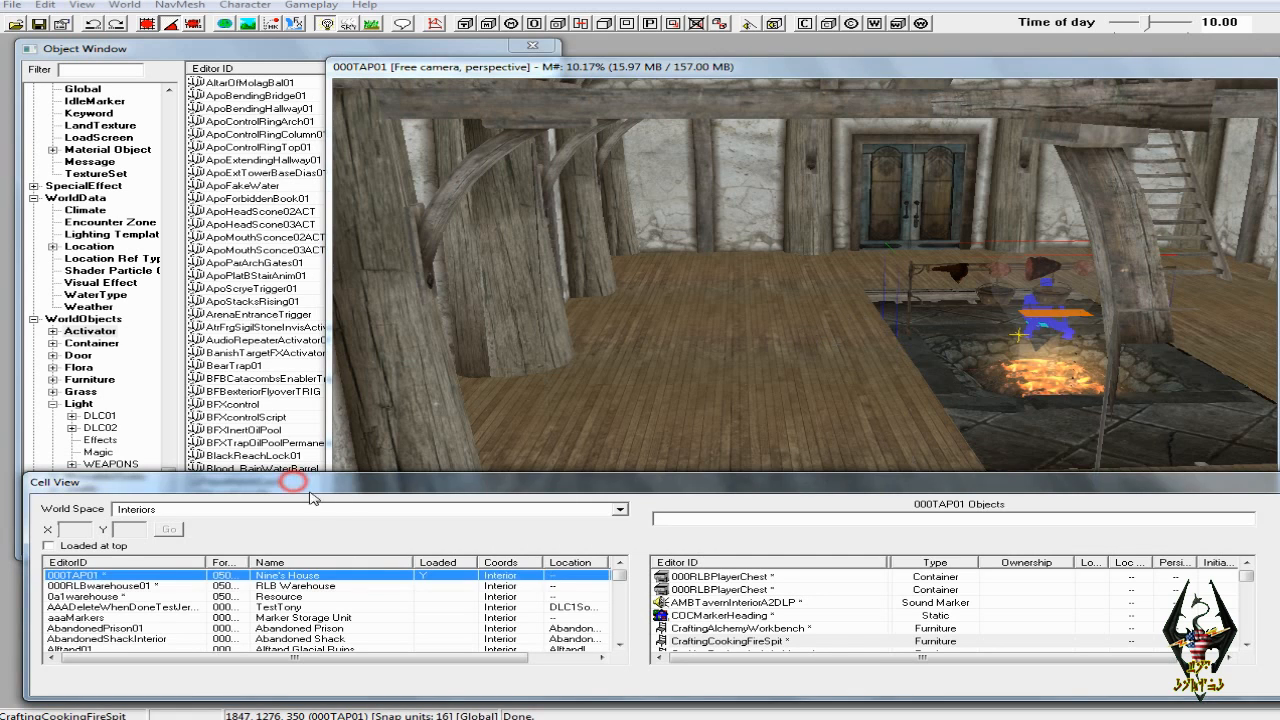
click(306, 587)
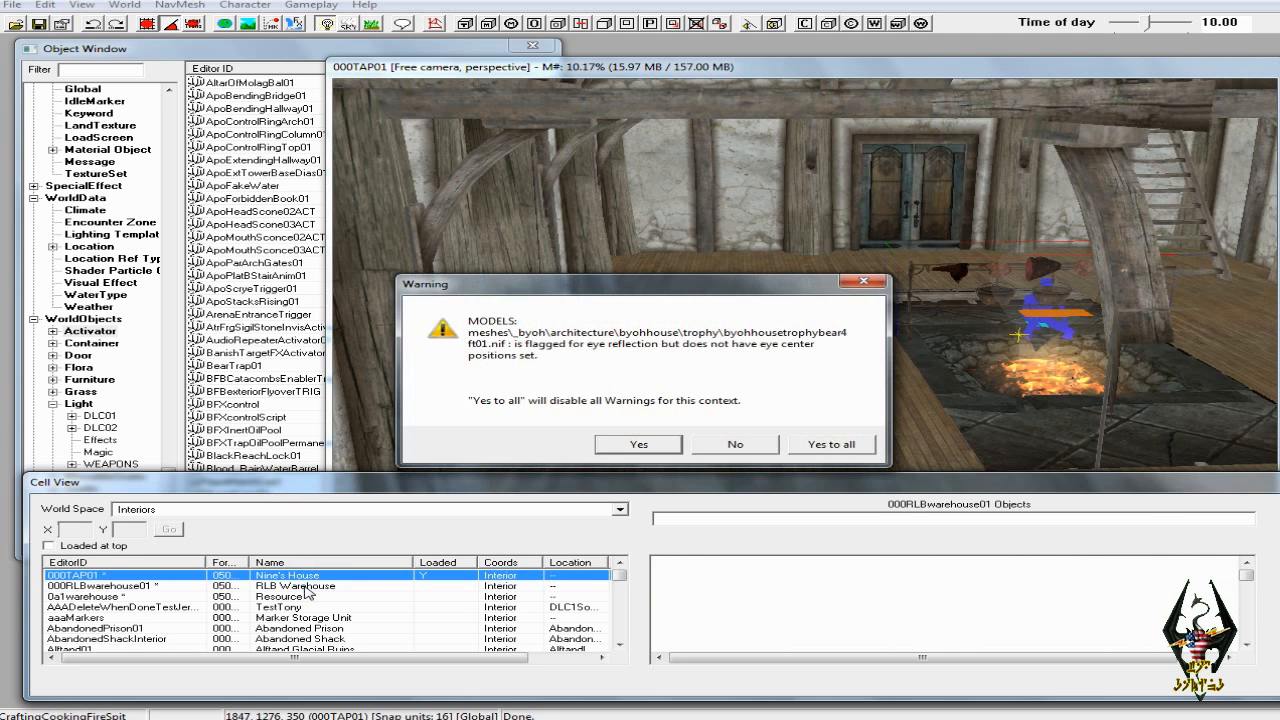
click(857, 446)
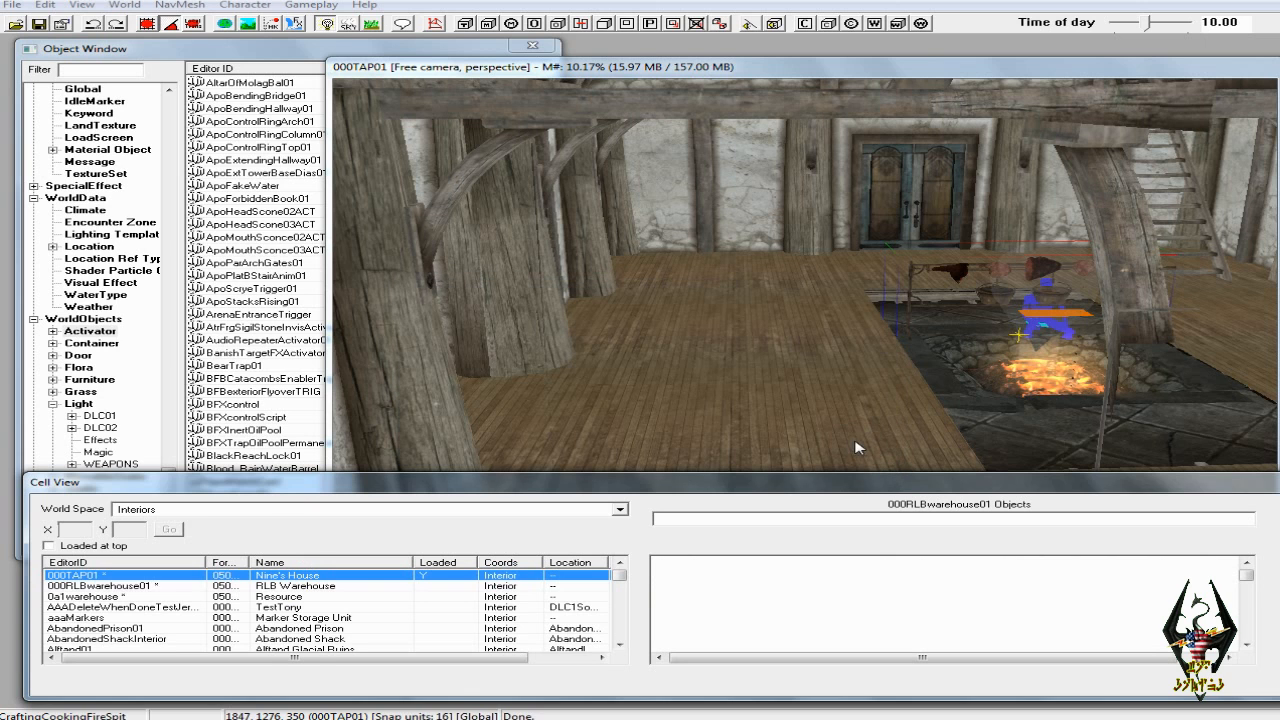
click(854, 440)
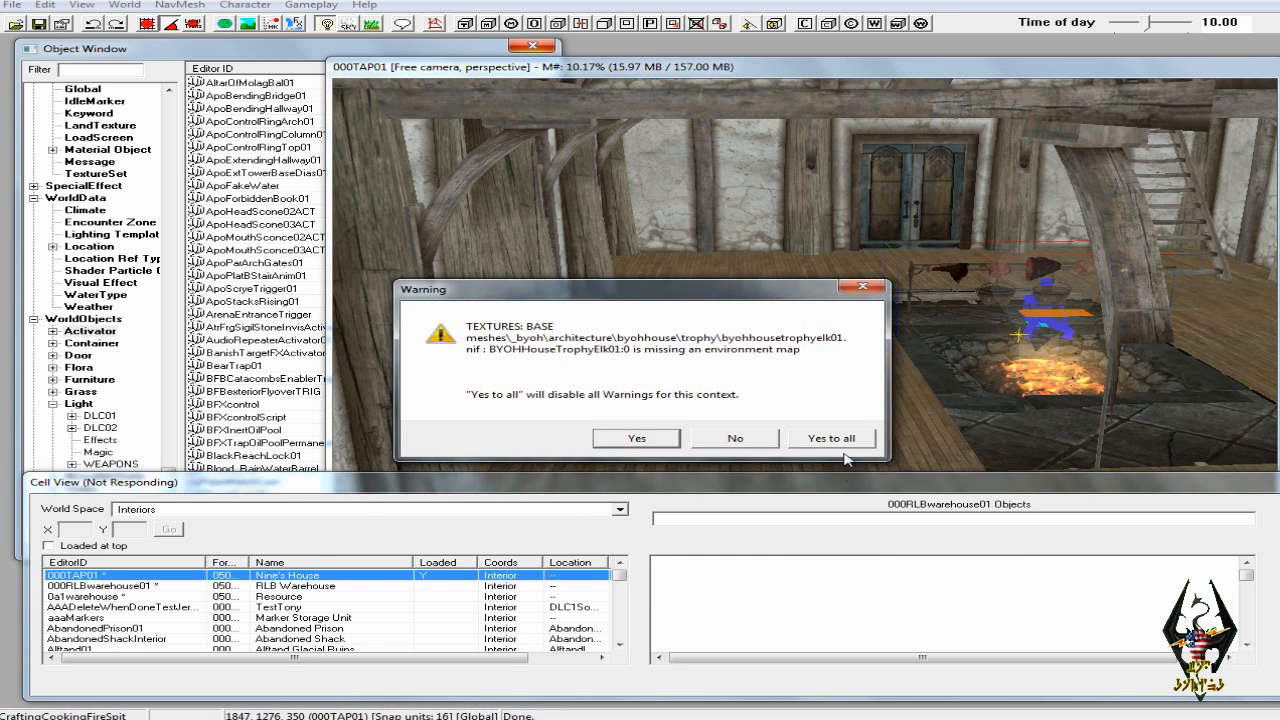
click(841, 446)
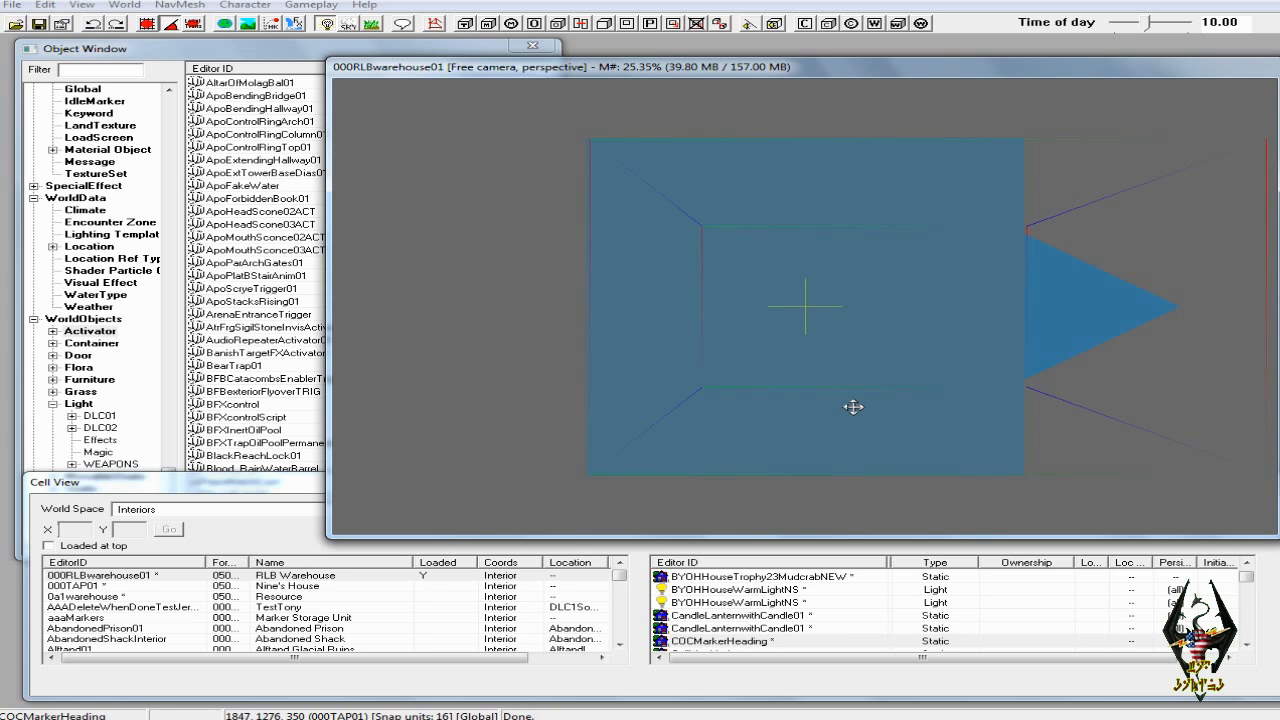
shift+middle_drag(857, 406, 1192, 410)
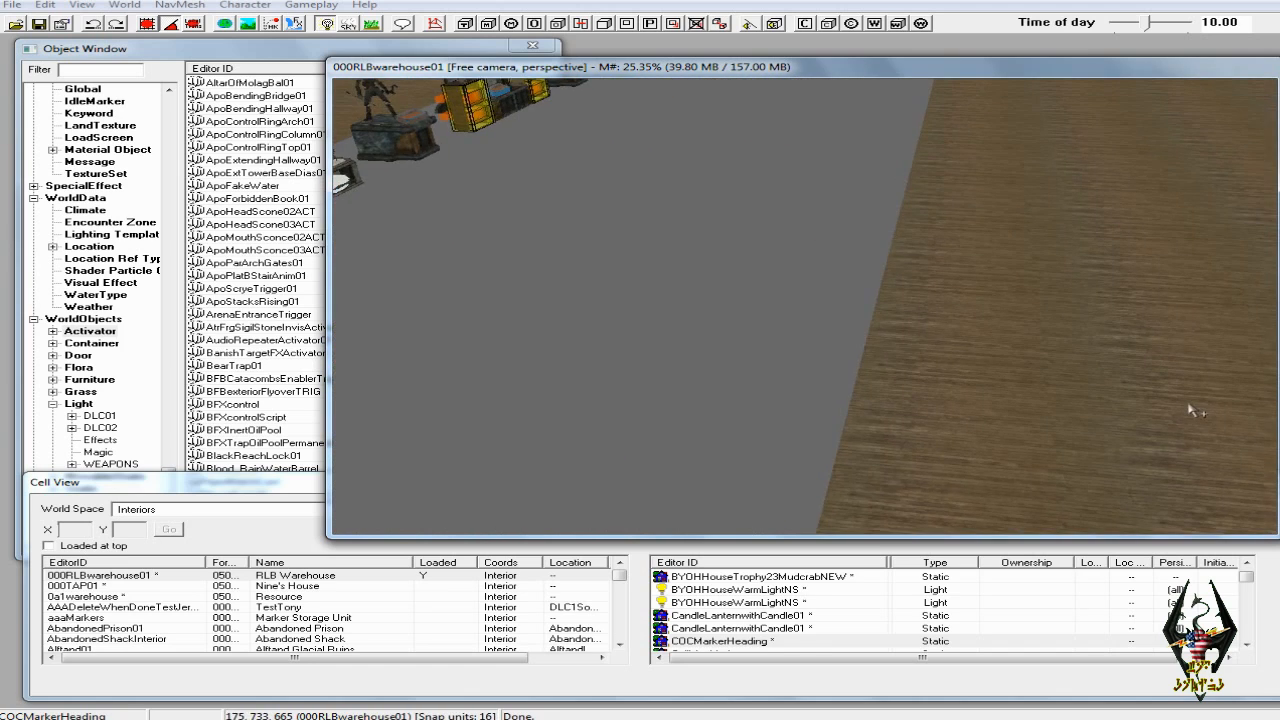
click(977, 488)
shift+middle_drag(977, 488, 1019, 471)
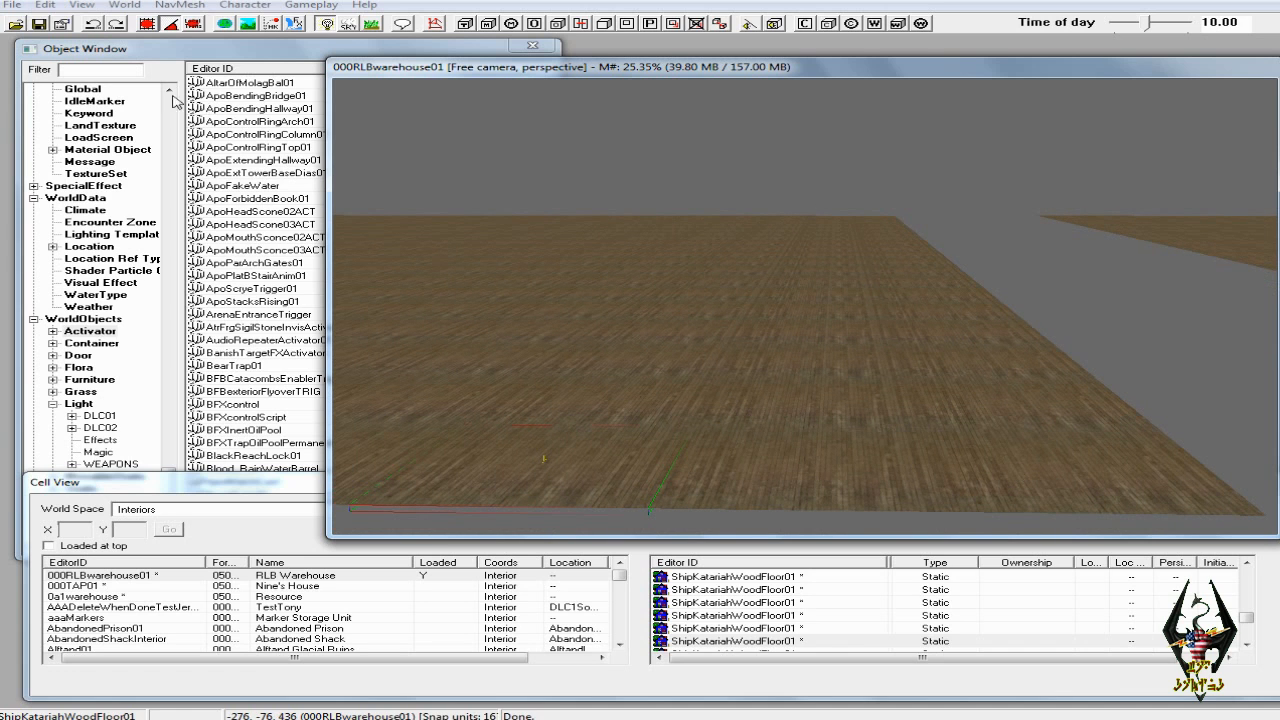
Filter all object types by "table" and browse the list down to the NobleTableLongBench entries
click(113, 70)
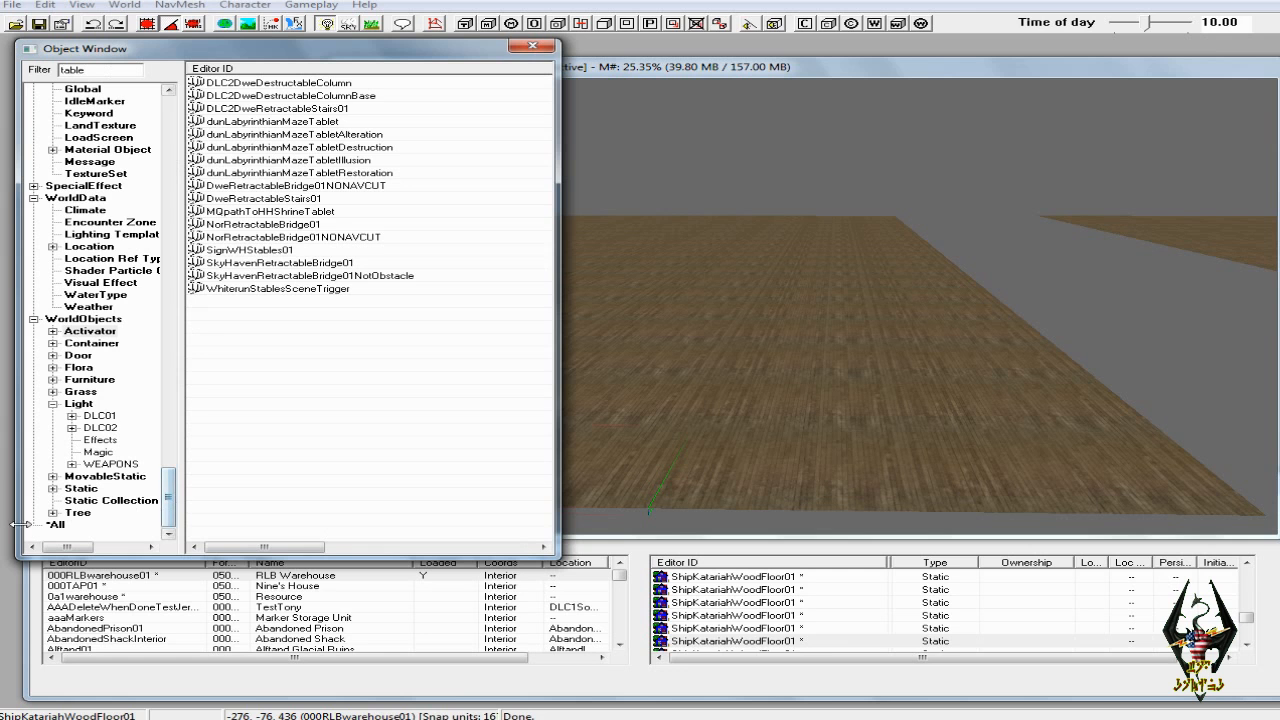
click(58, 524)
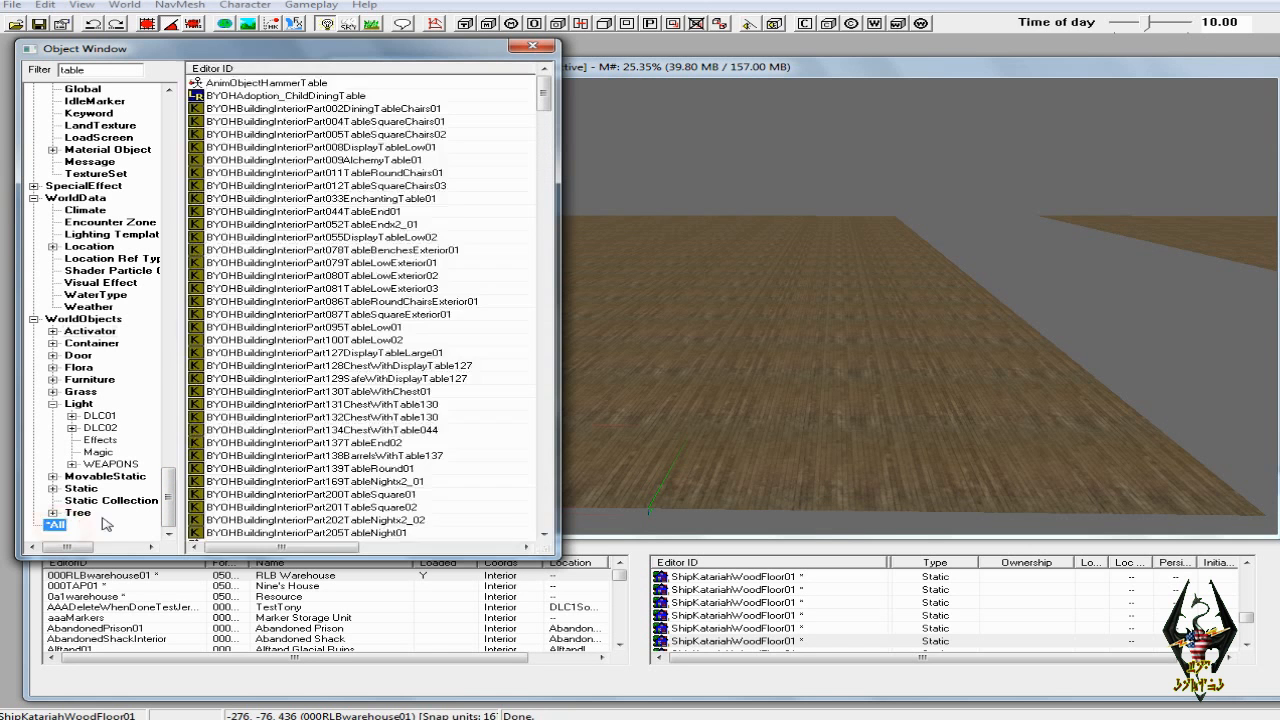
scroll(388, 258, down, 15)
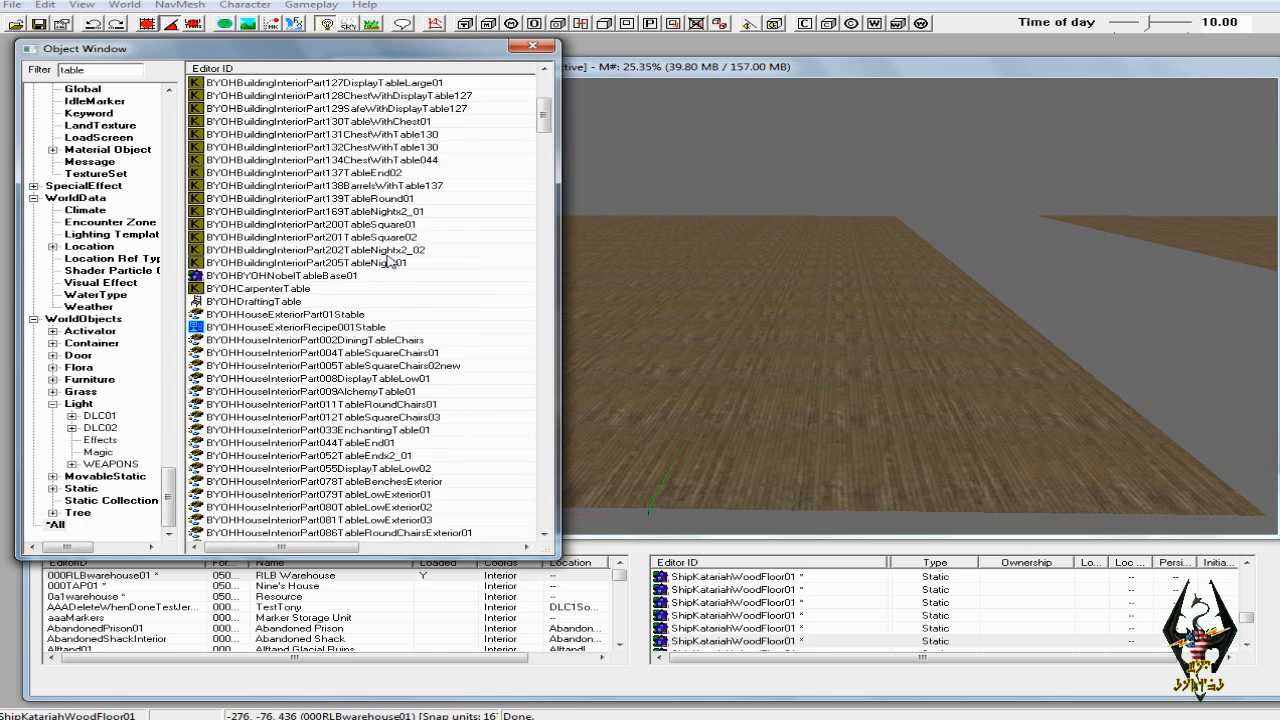
scroll(390, 290, down, 15)
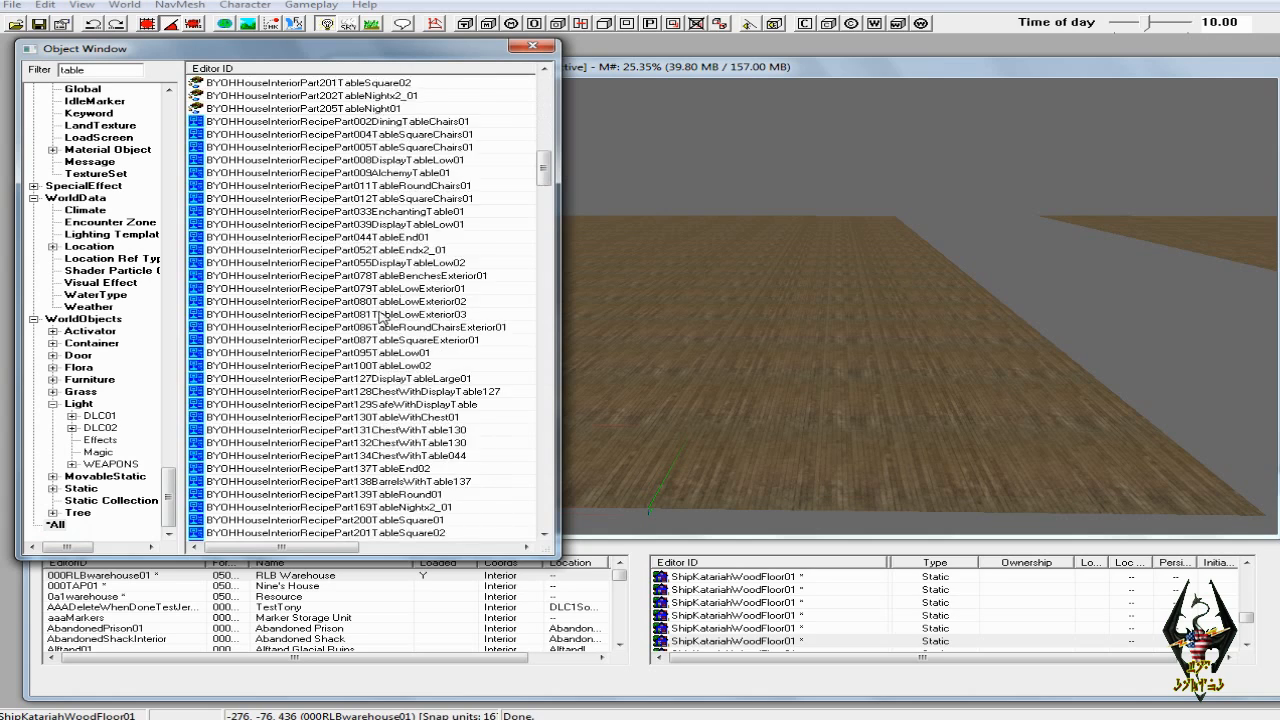
scroll(364, 377, down, 7)
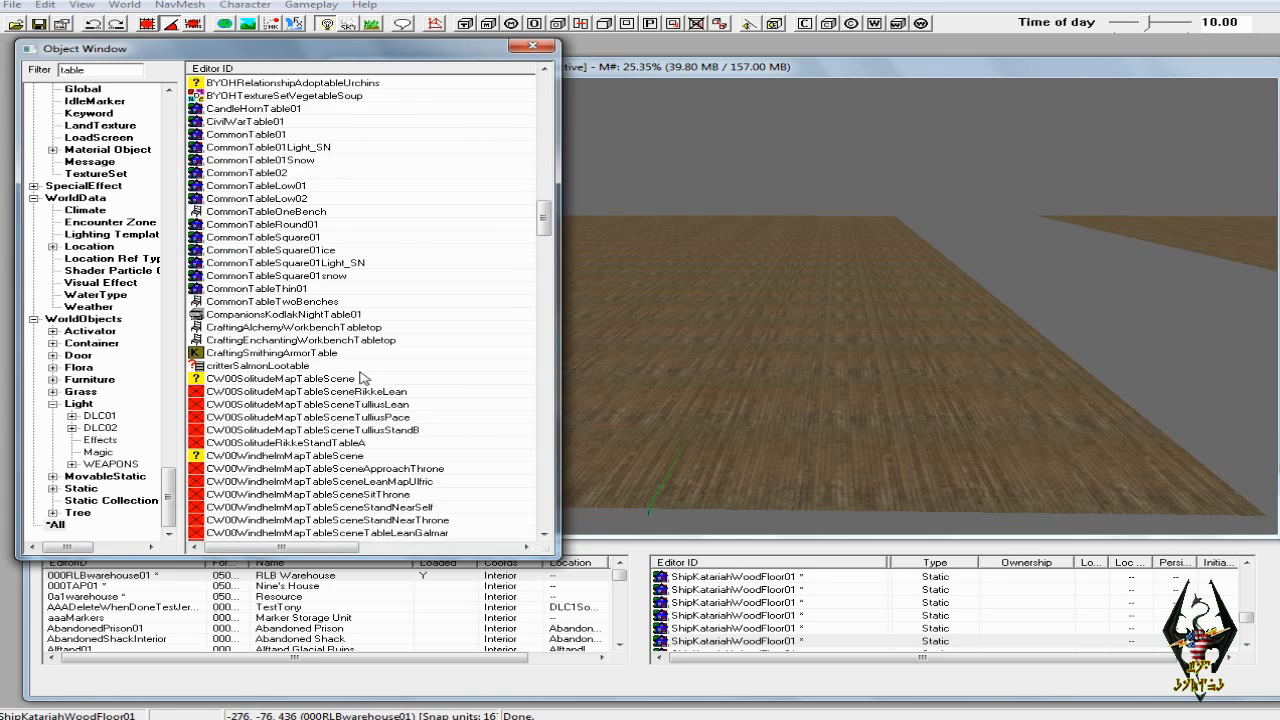
scroll(362, 385, down, 15)
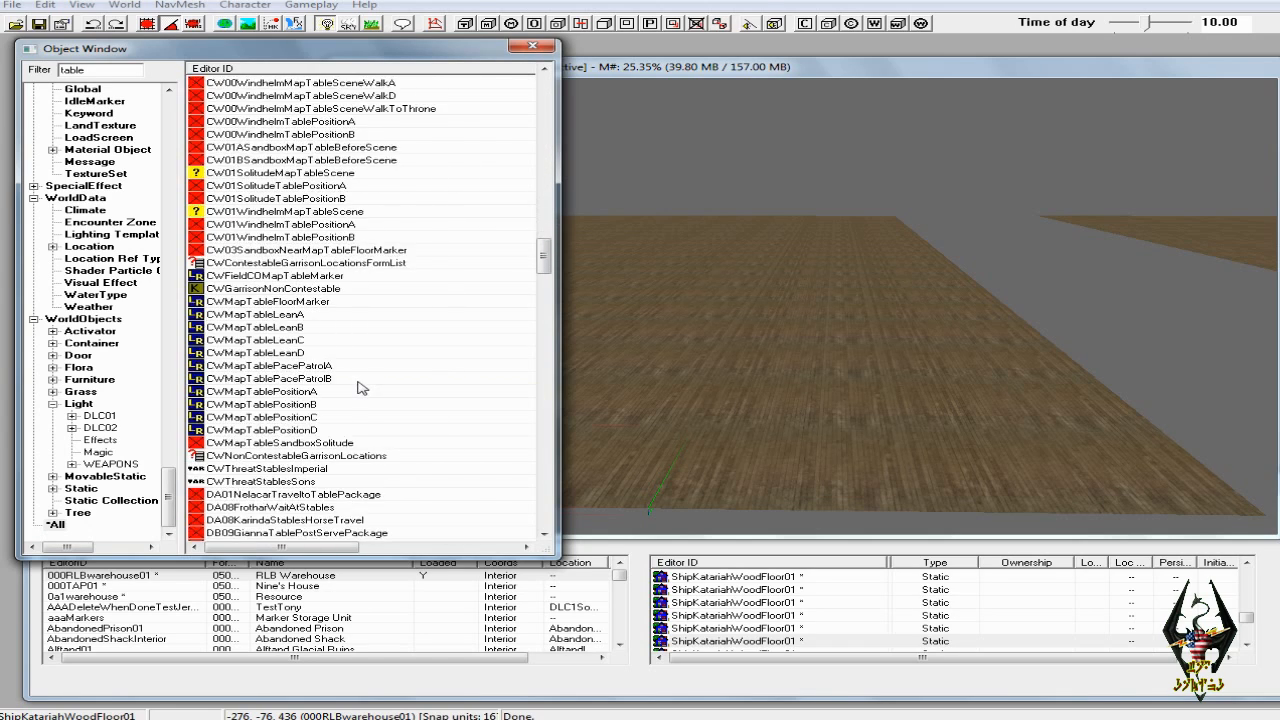
scroll(340, 408, down, 11)
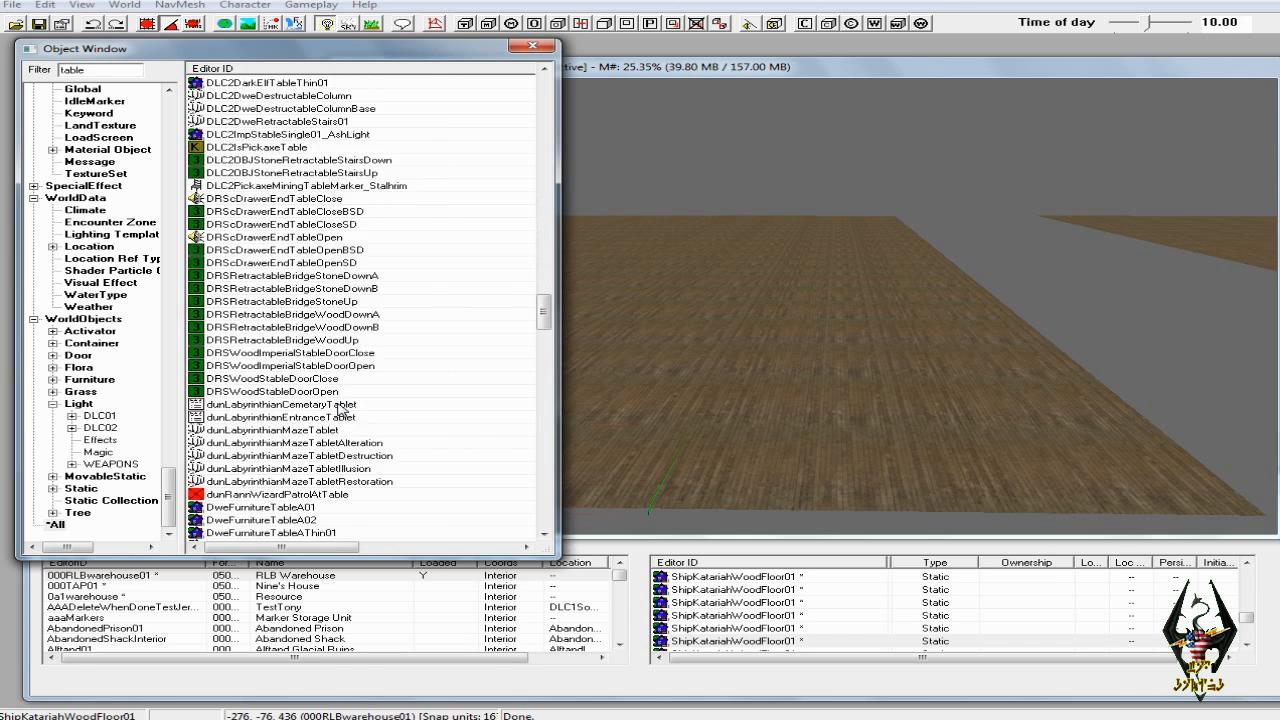
scroll(337, 414, down, 6)
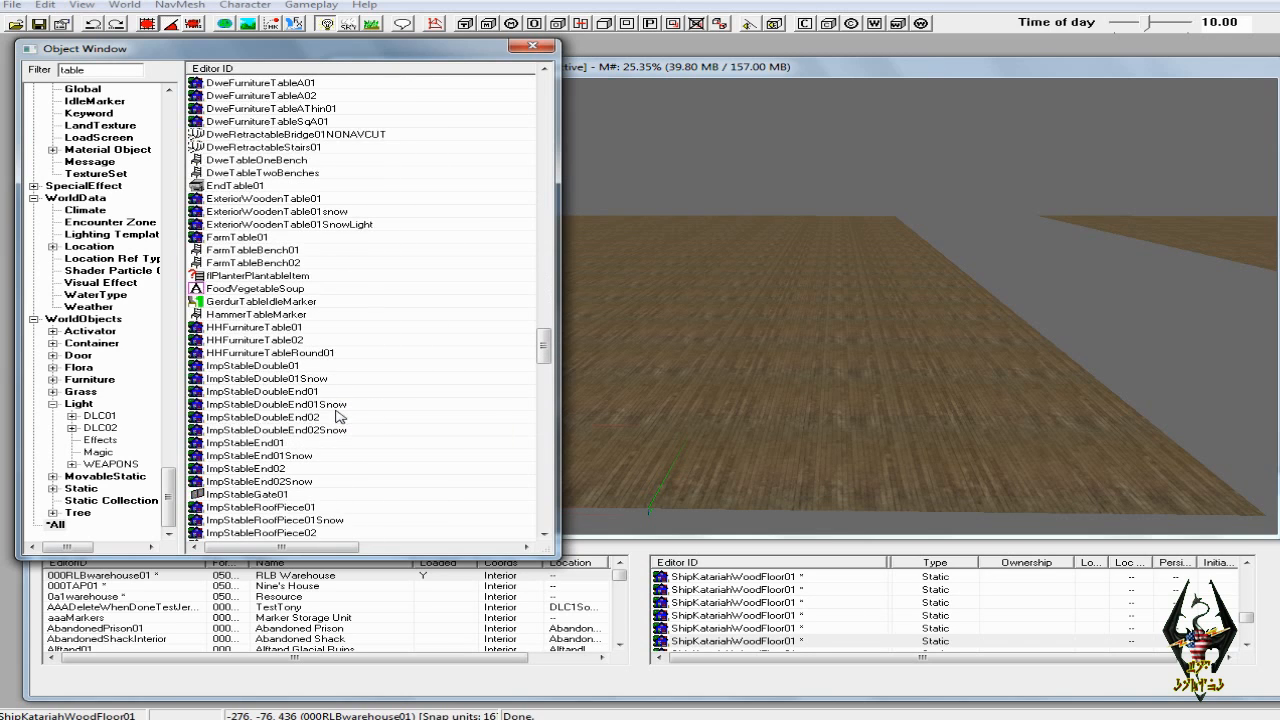
scroll(337, 414, down, 20)
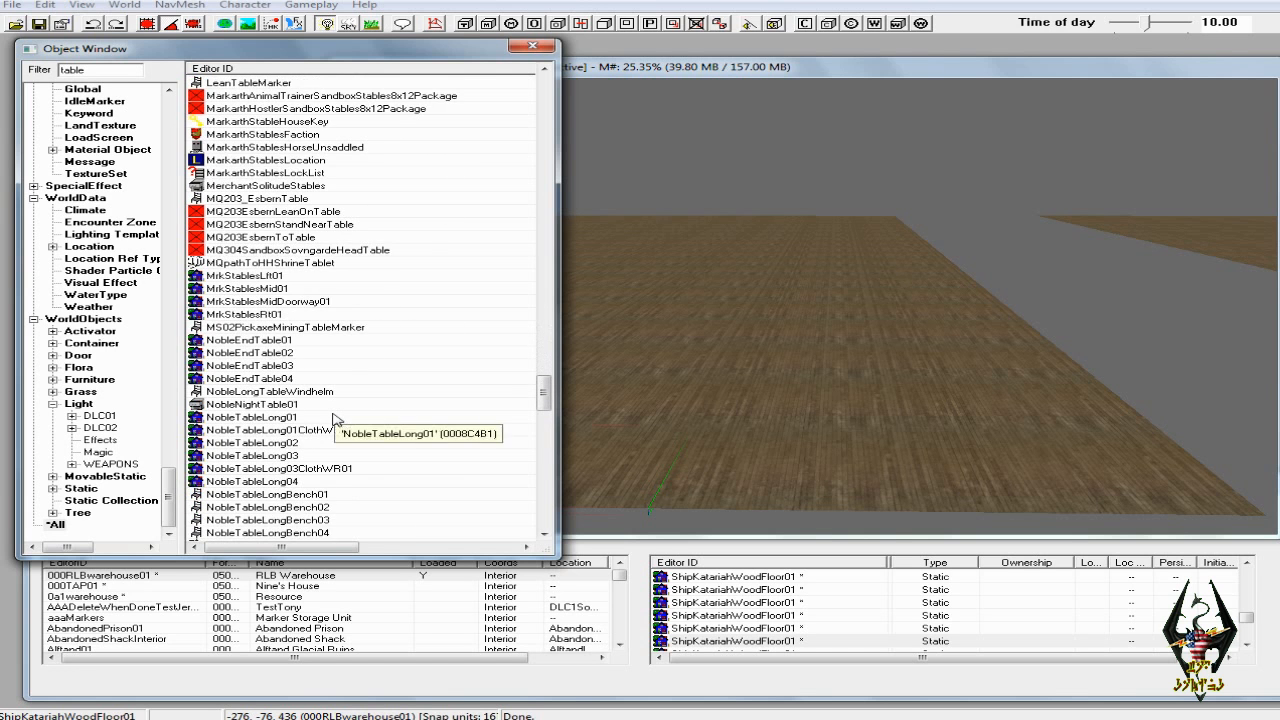
scroll(337, 416, down, 3)
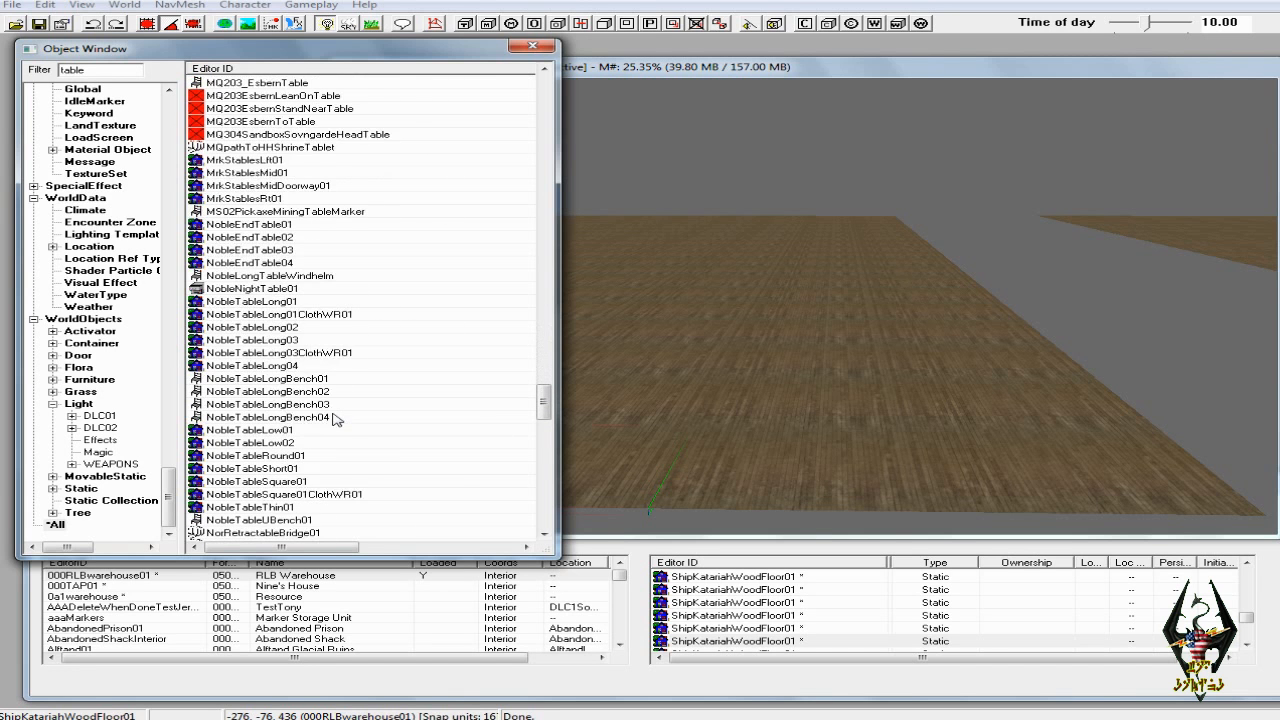
Duplicate the NobleTableLongBench01 furniture object
click(295, 384)
right_click(318, 379)
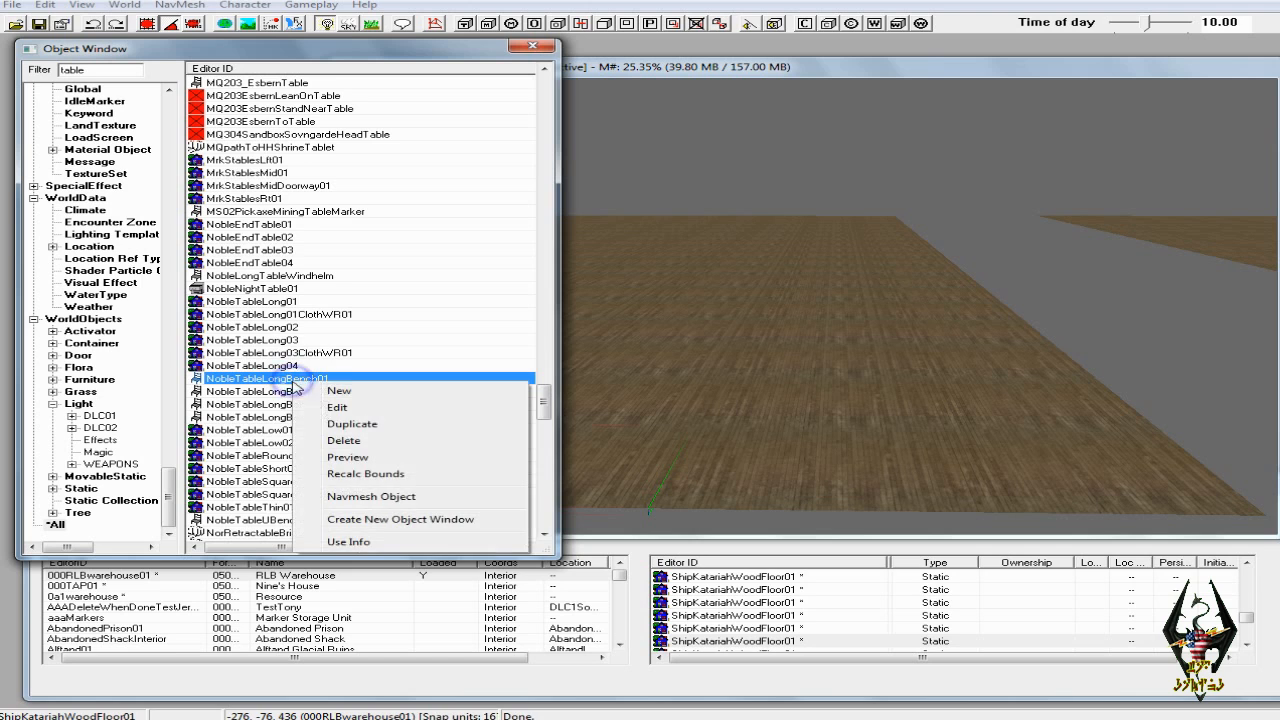
click(344, 426)
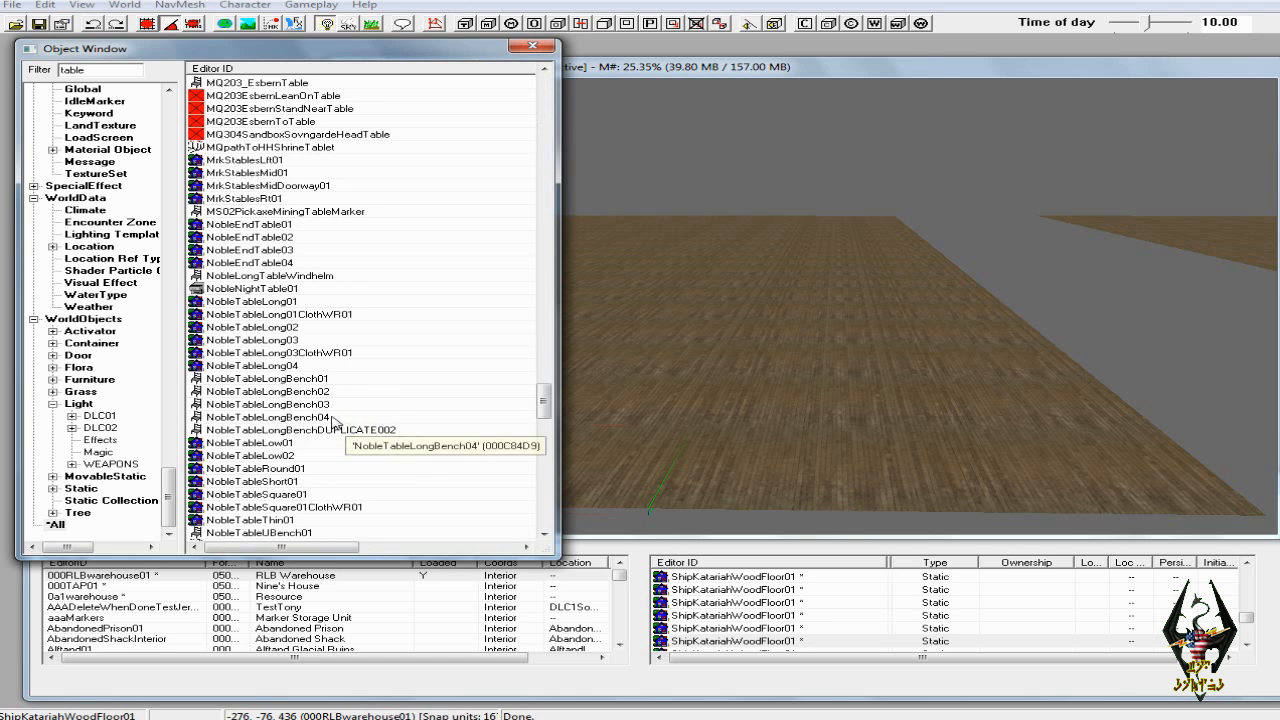
Try to delete the duplicated noble long bench object, and save the plugin
click(335, 433)
key(Delete)
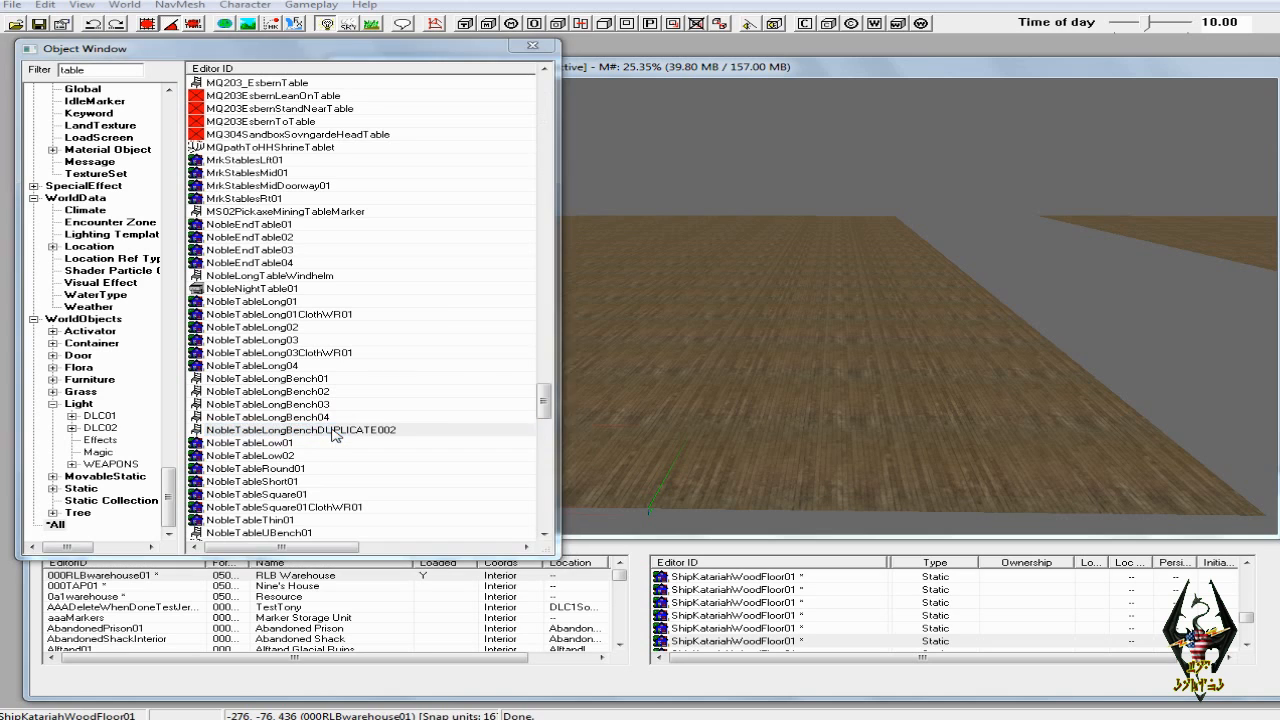
click(660, 404)
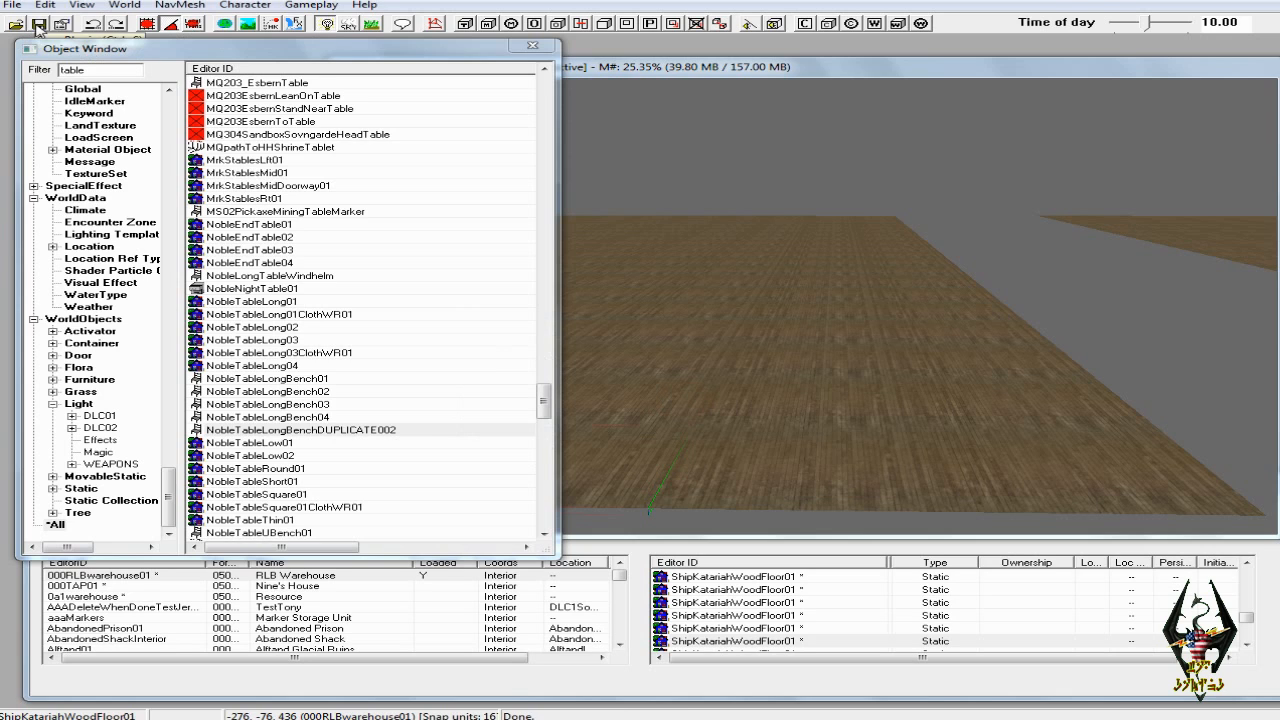
click(38, 24)
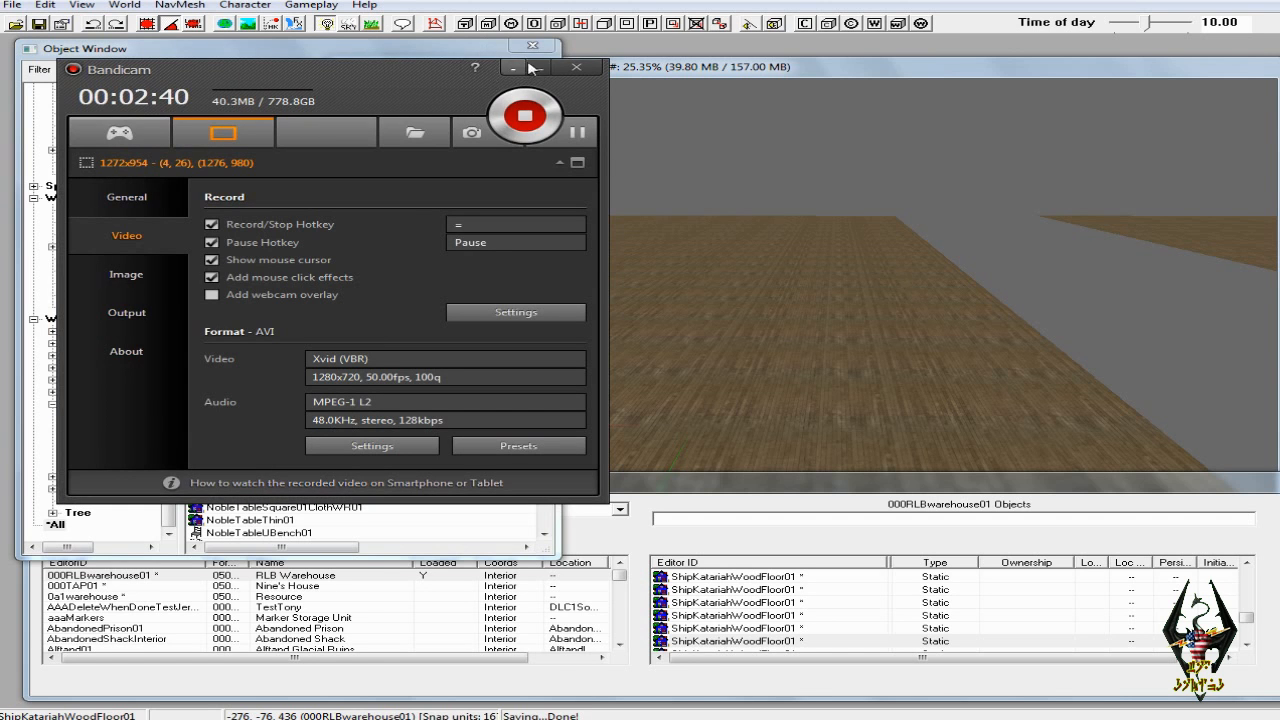
click(535, 70)
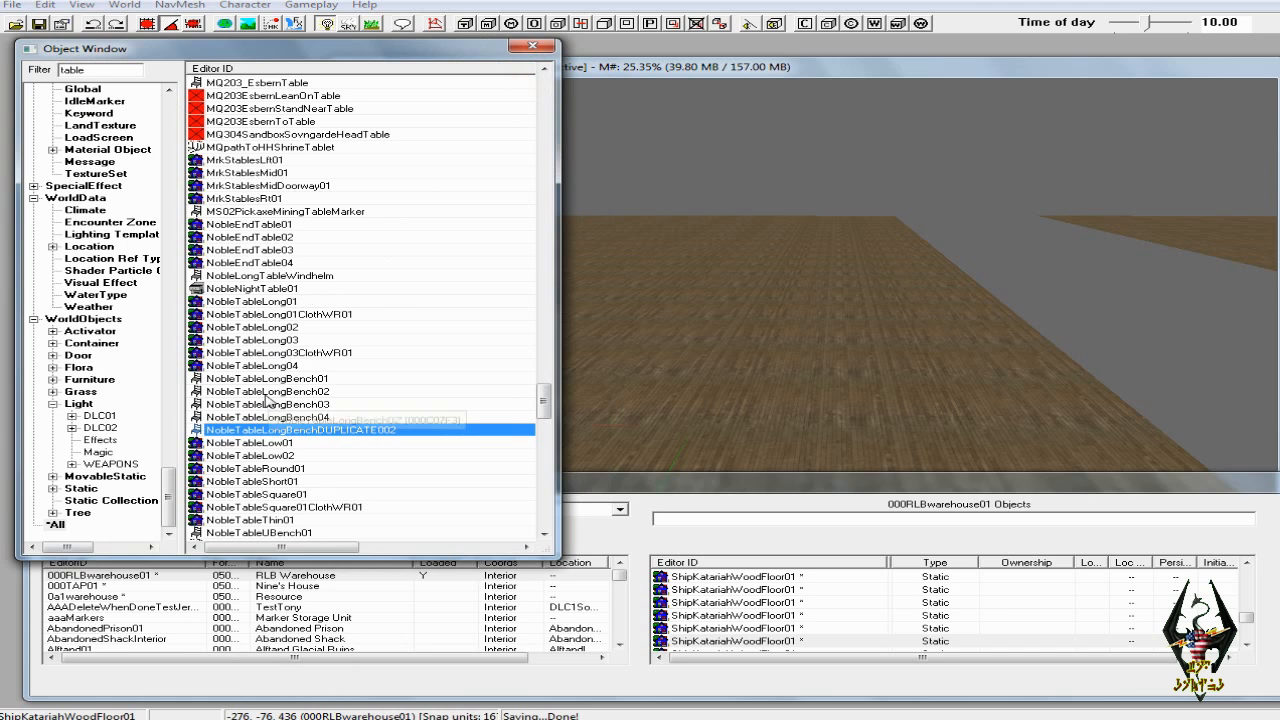
Preview the NobleTableLongBench01 object to examine its seats, and close the preview
click(257, 381)
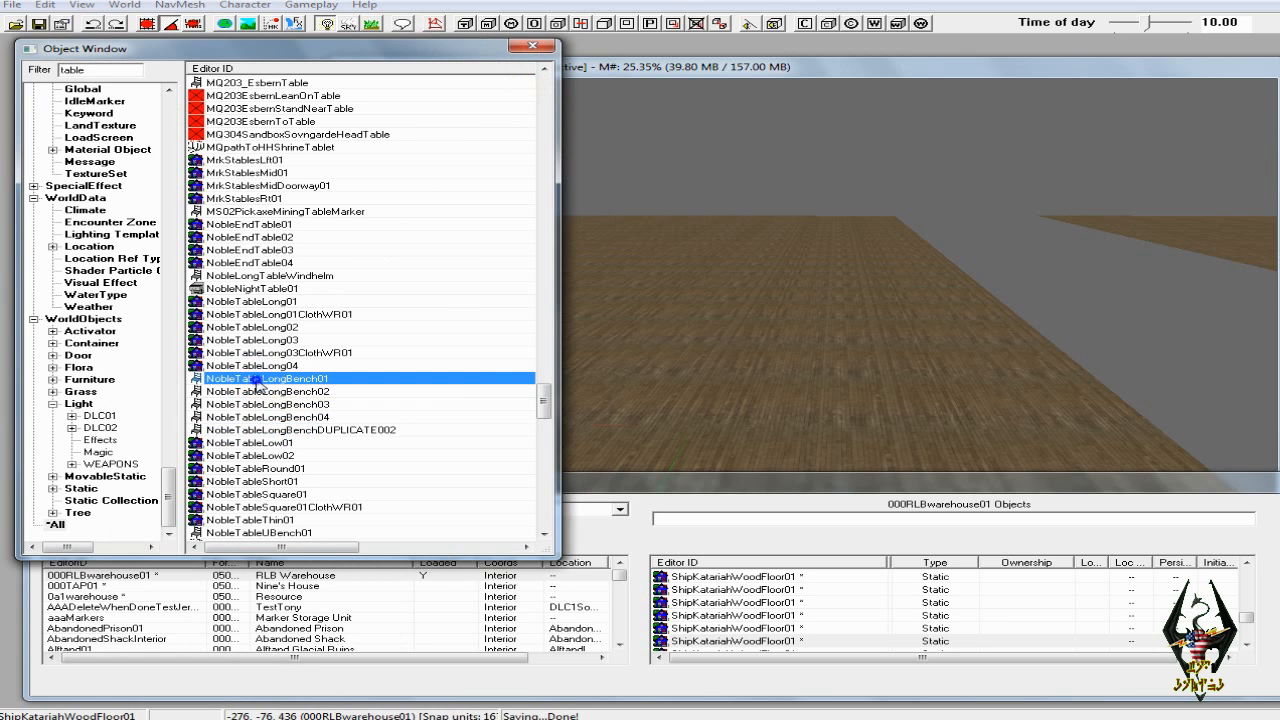
right_click(258, 382)
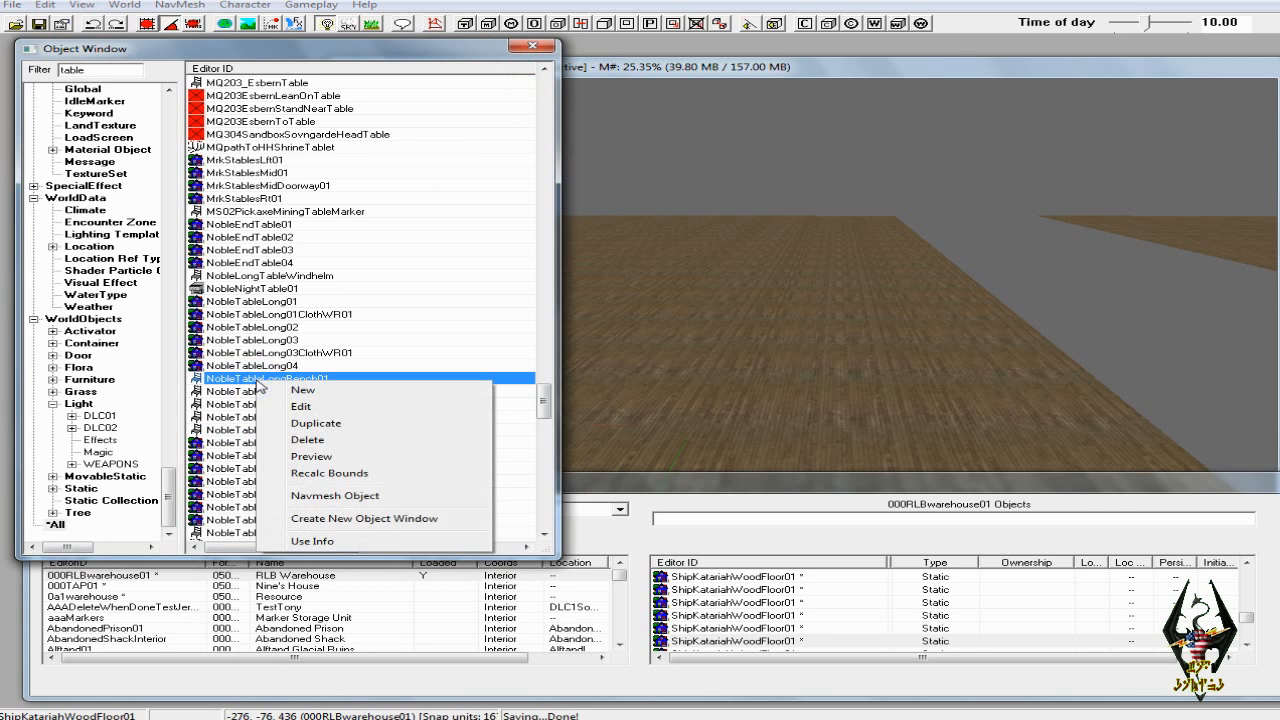
click(310, 456)
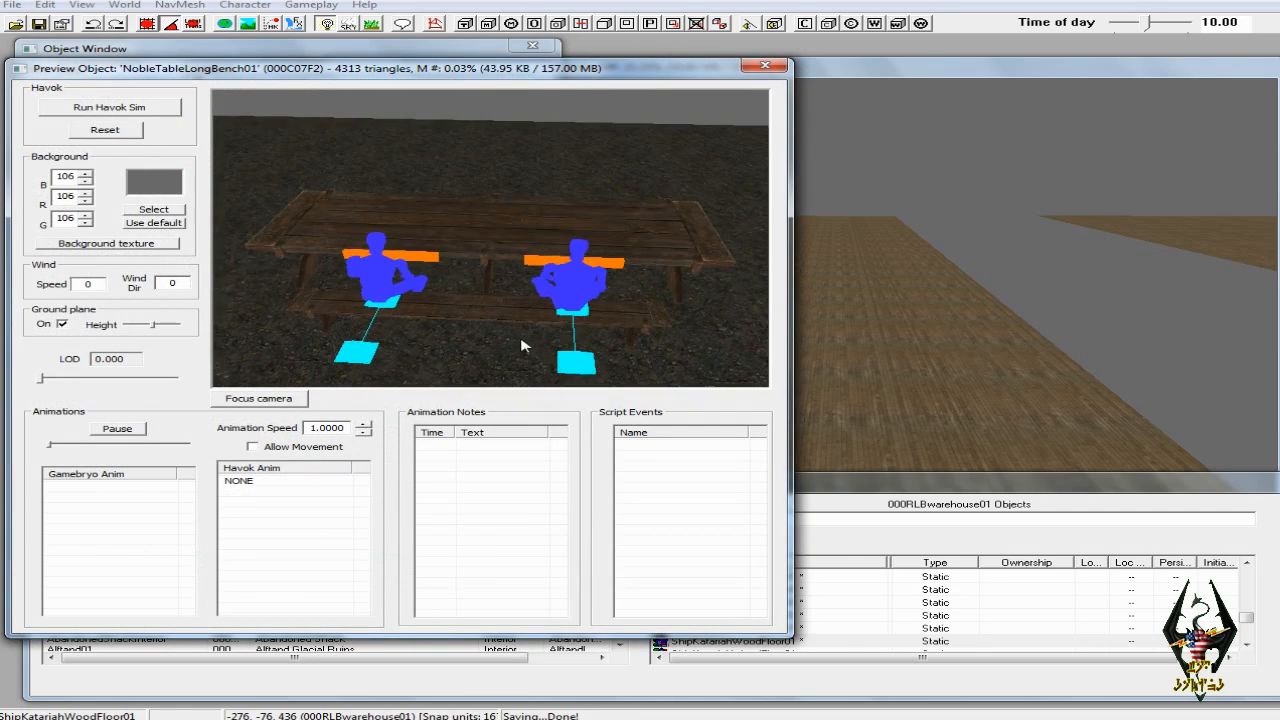
click(764, 66)
Preview the NobleTableLongBench02 object to examine its seat arrangement
click(298, 392)
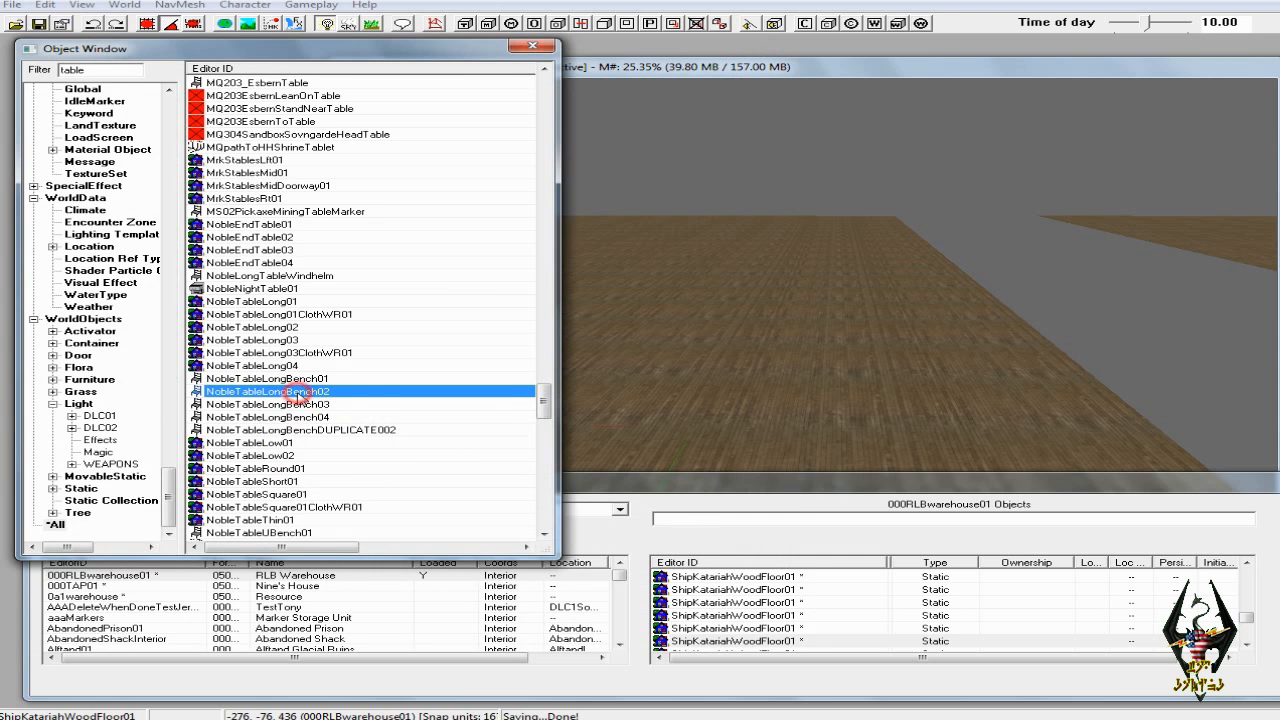
right_click(326, 393)
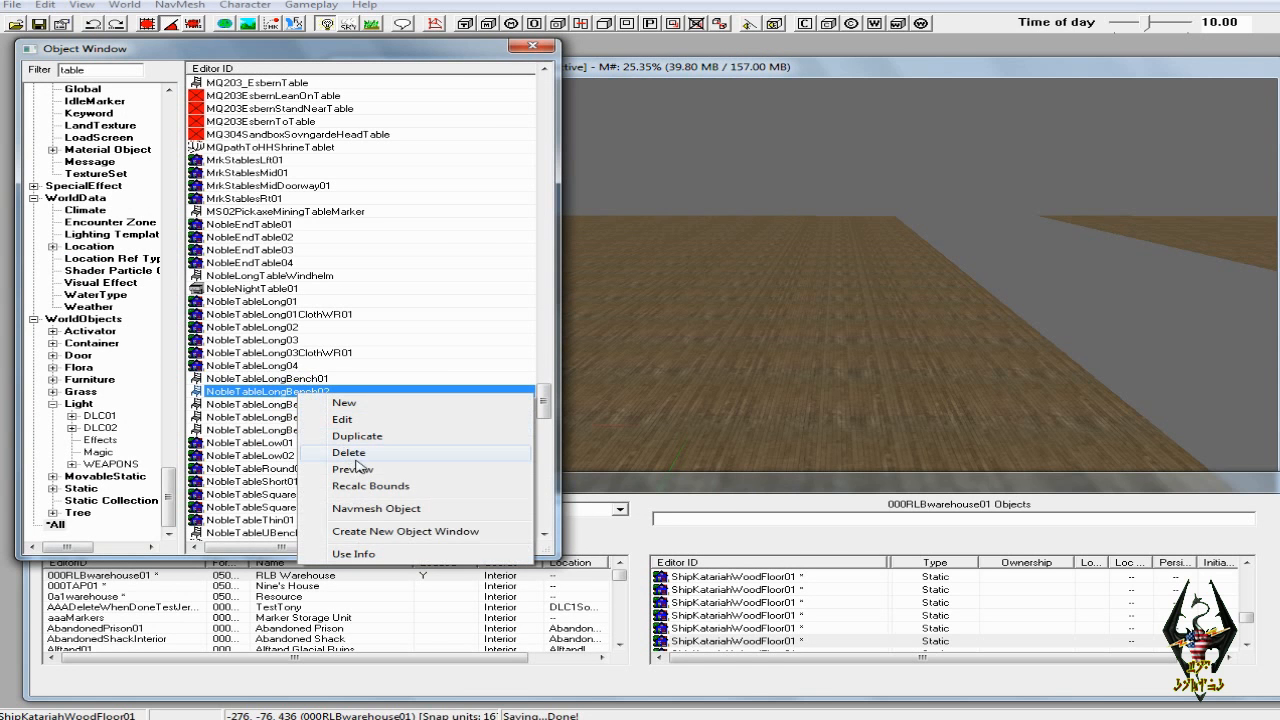
click(356, 469)
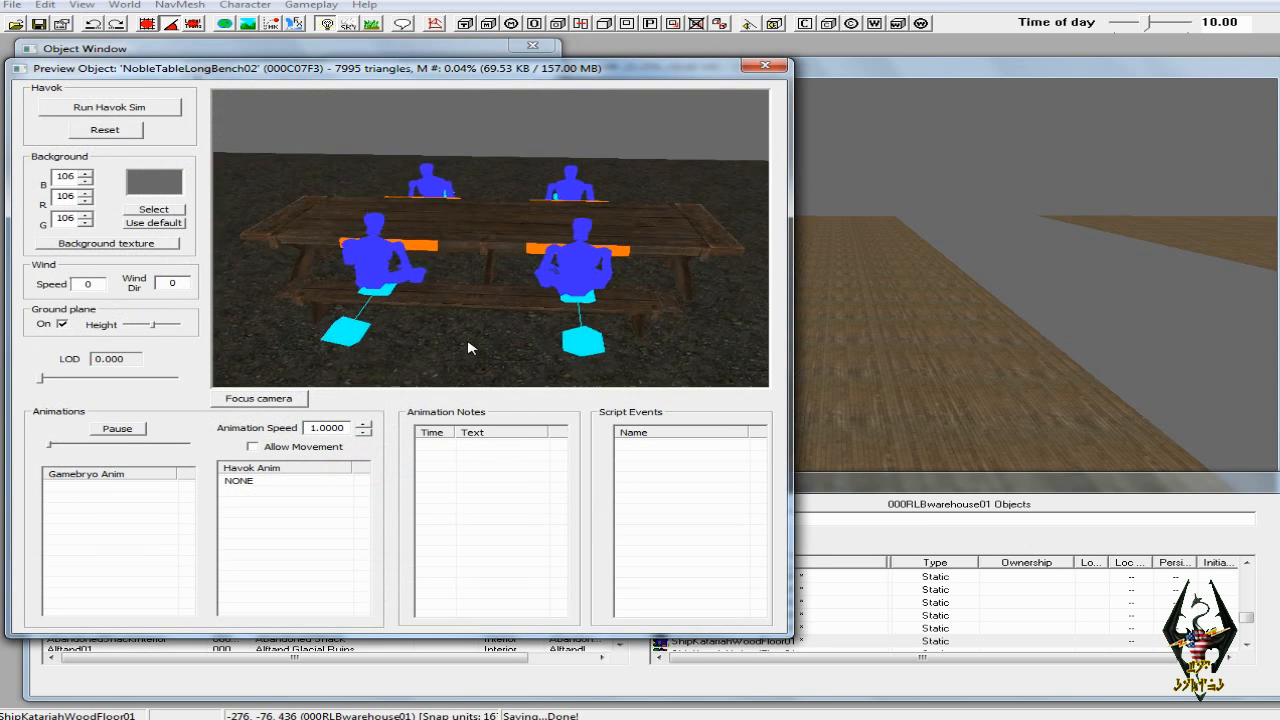
Close the NobleTableLongBench02 preview, and place the NobleTableLongBench01 object on the warehouse floor near its front edge, dropping it onto the floor
drag(470, 347, 451, 352)
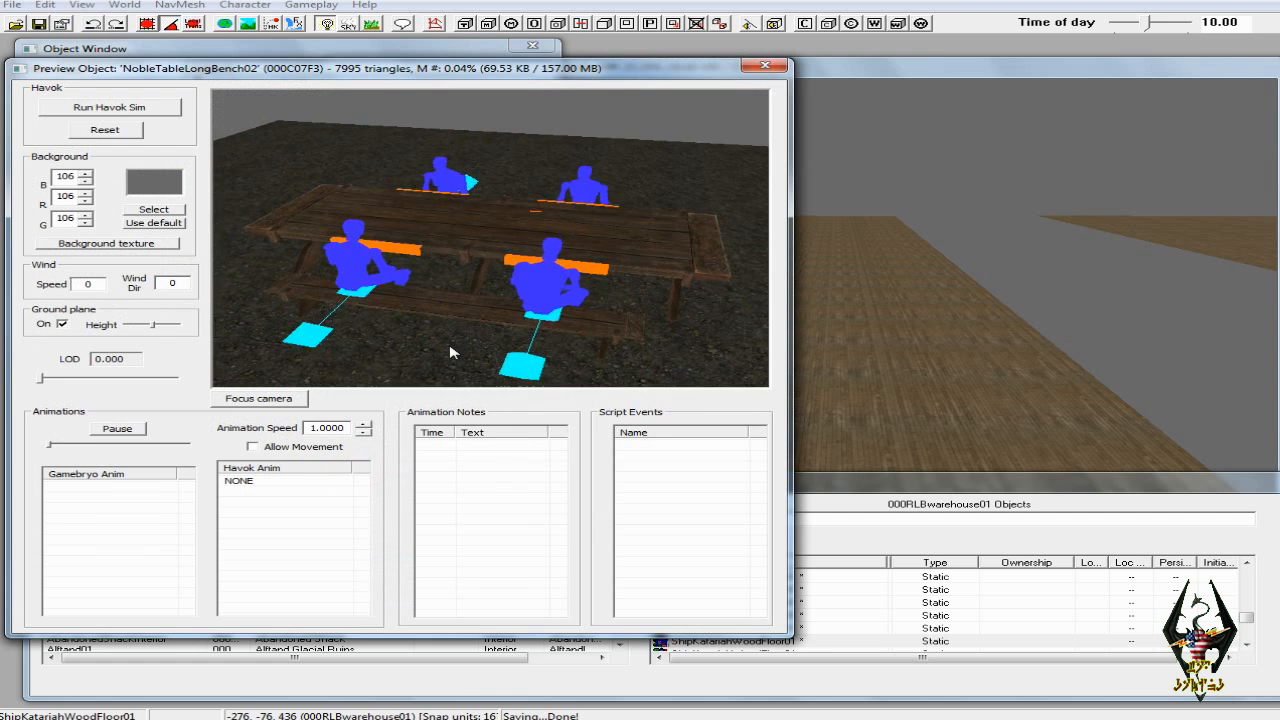
click(765, 66)
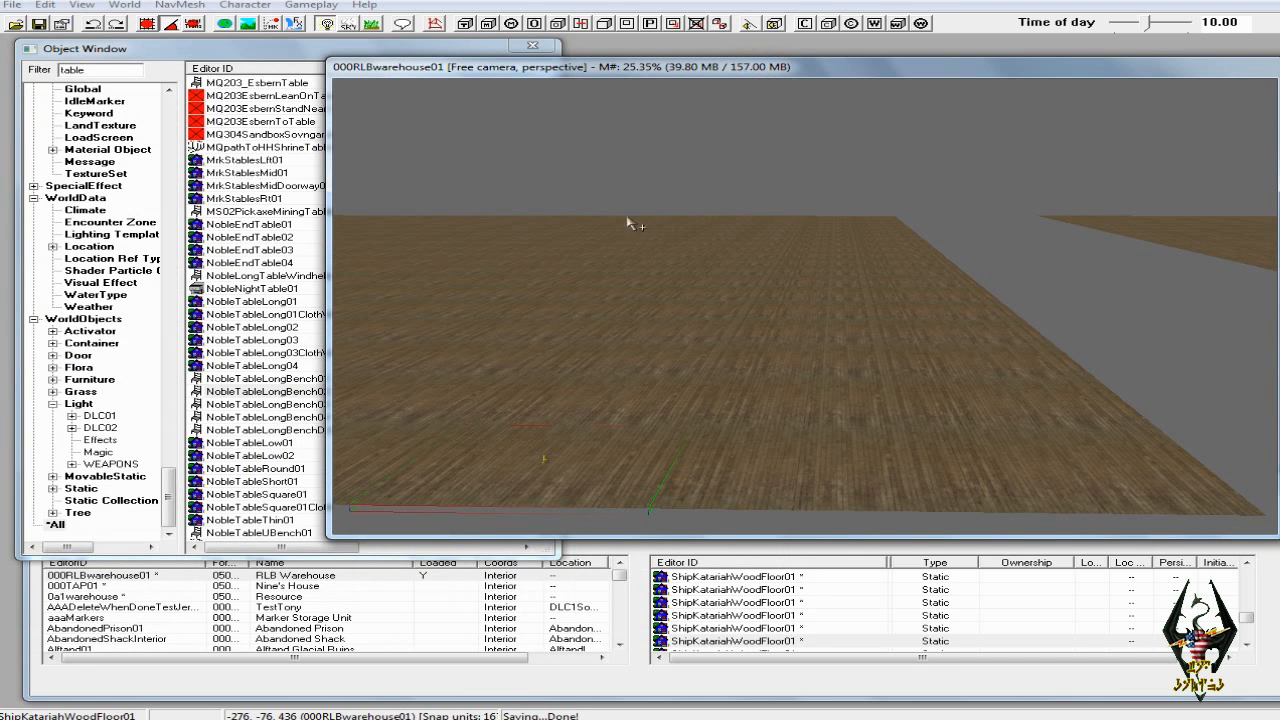
click(288, 381)
drag(272, 383, 873, 449)
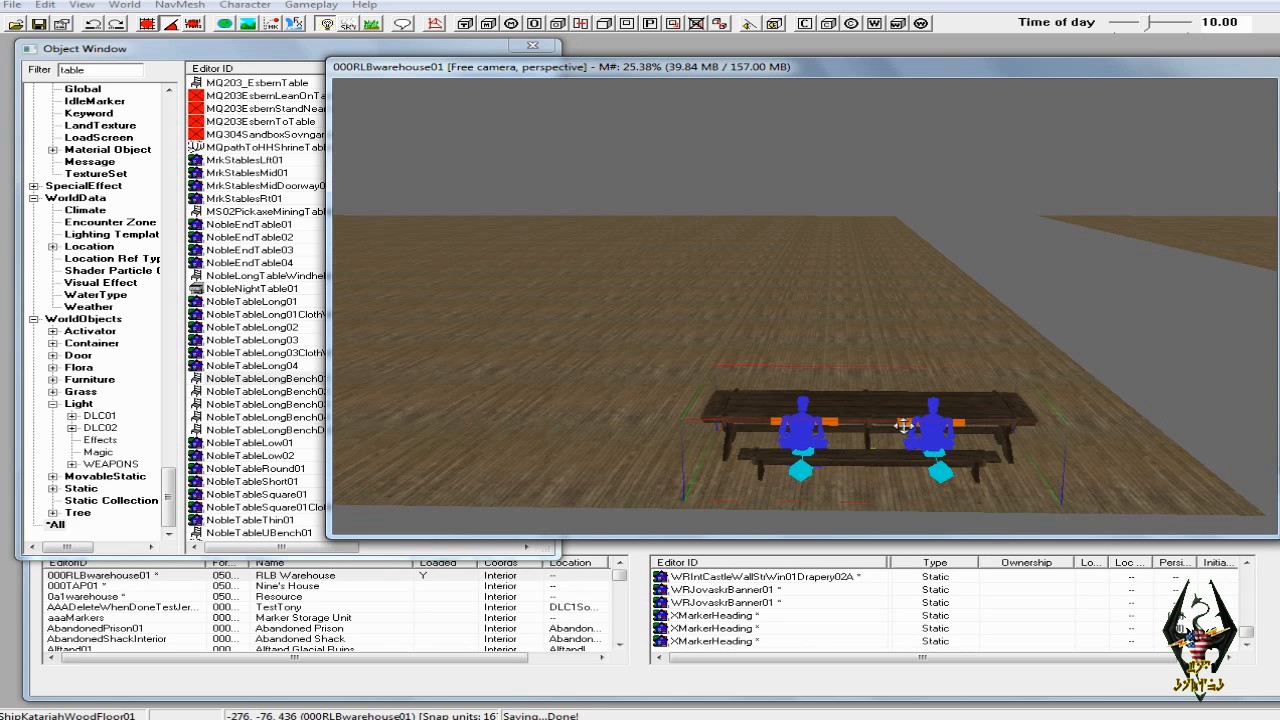
drag(903, 423, 872, 402)
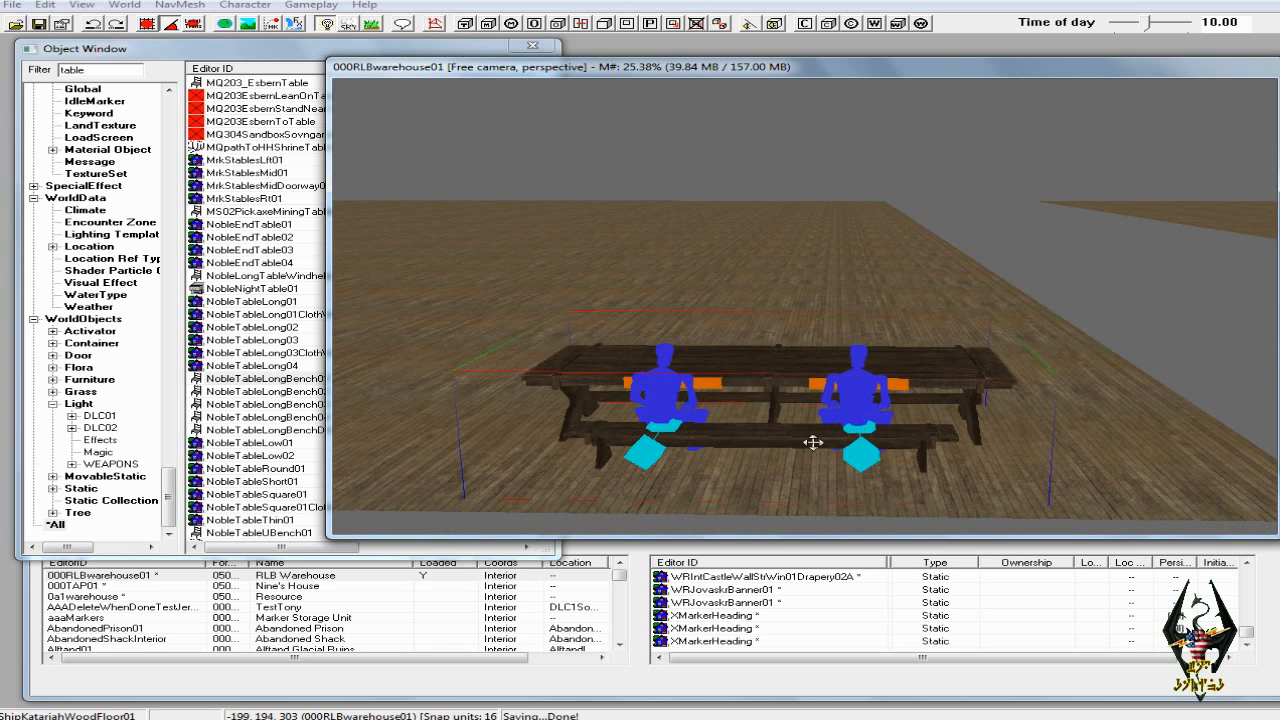
drag(812, 437, 869, 392)
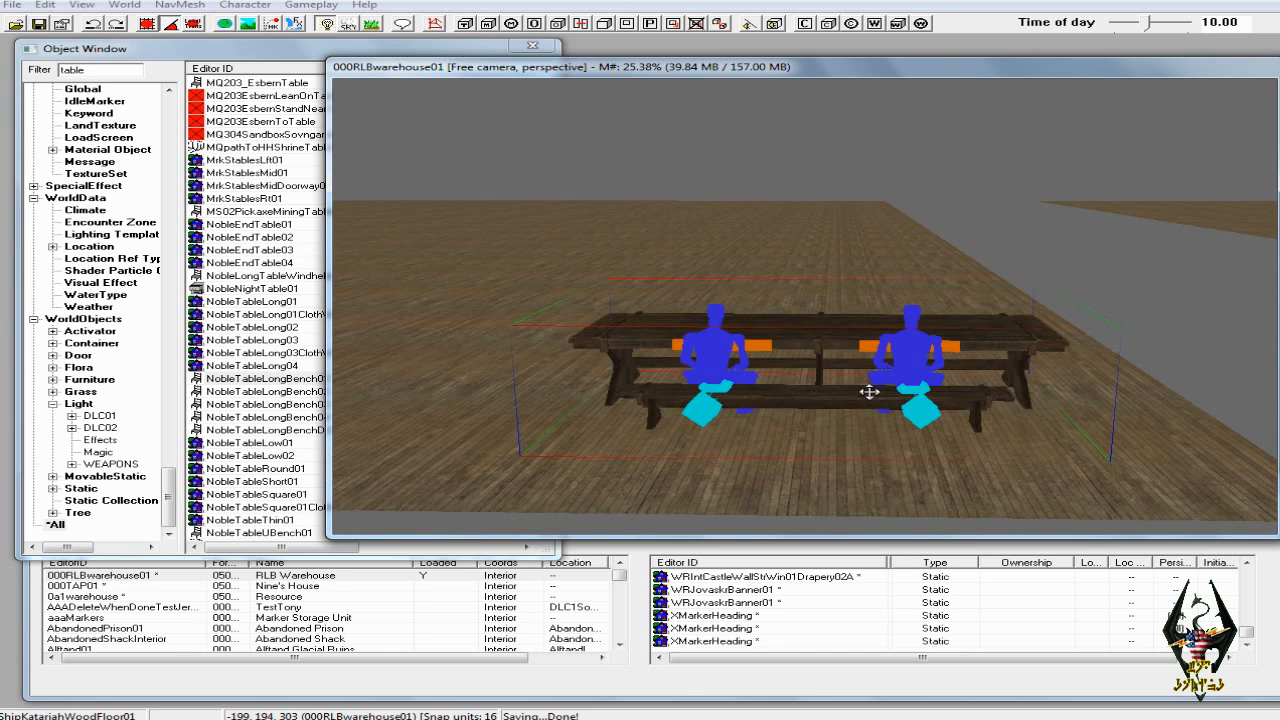
key(f)
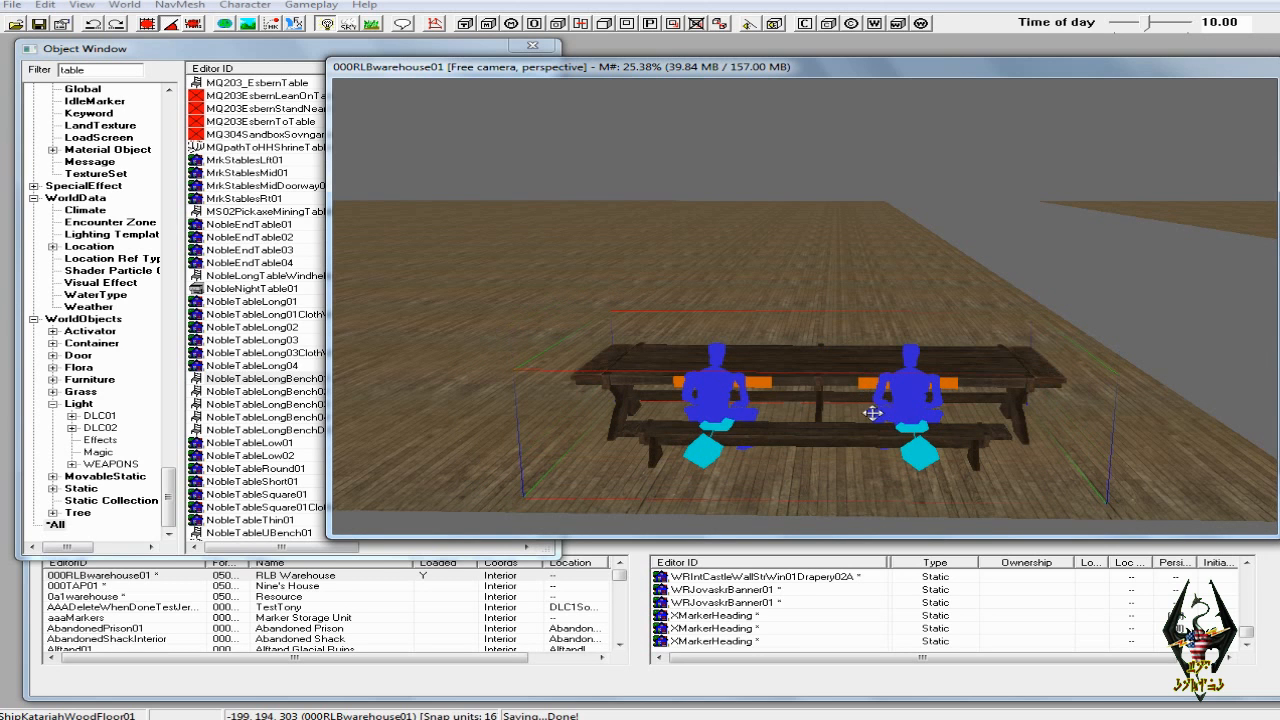
List objects of all types filtered by "throne"
mouse_move(865, 430)
shift+middle_down()
mouse_move(864, 459)
mouse_move(854, 425)
mouse_move(860, 412)
mouse_move(870, 420)
shift+middle_up()
scroll(865, 424, down, 1)
scroll(854, 425, up, 2)
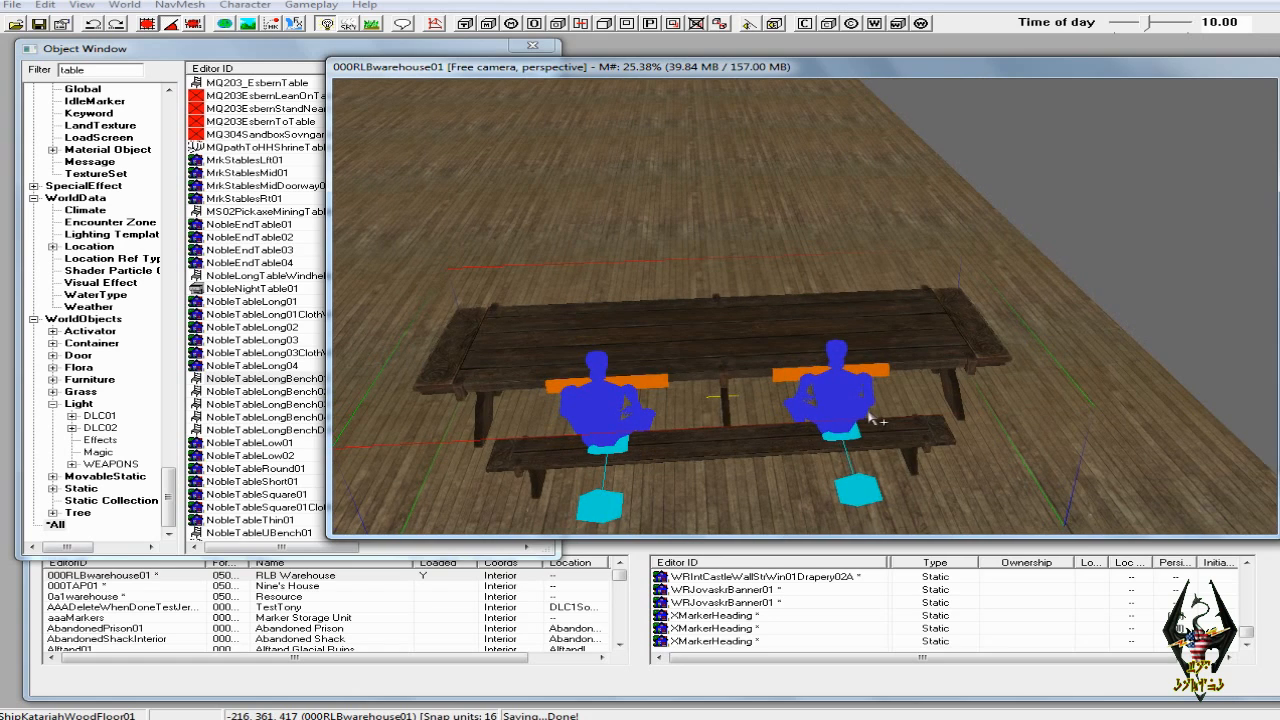
shift+middle_drag(865, 411, 897, 406)
scroll(897, 406, down, 2)
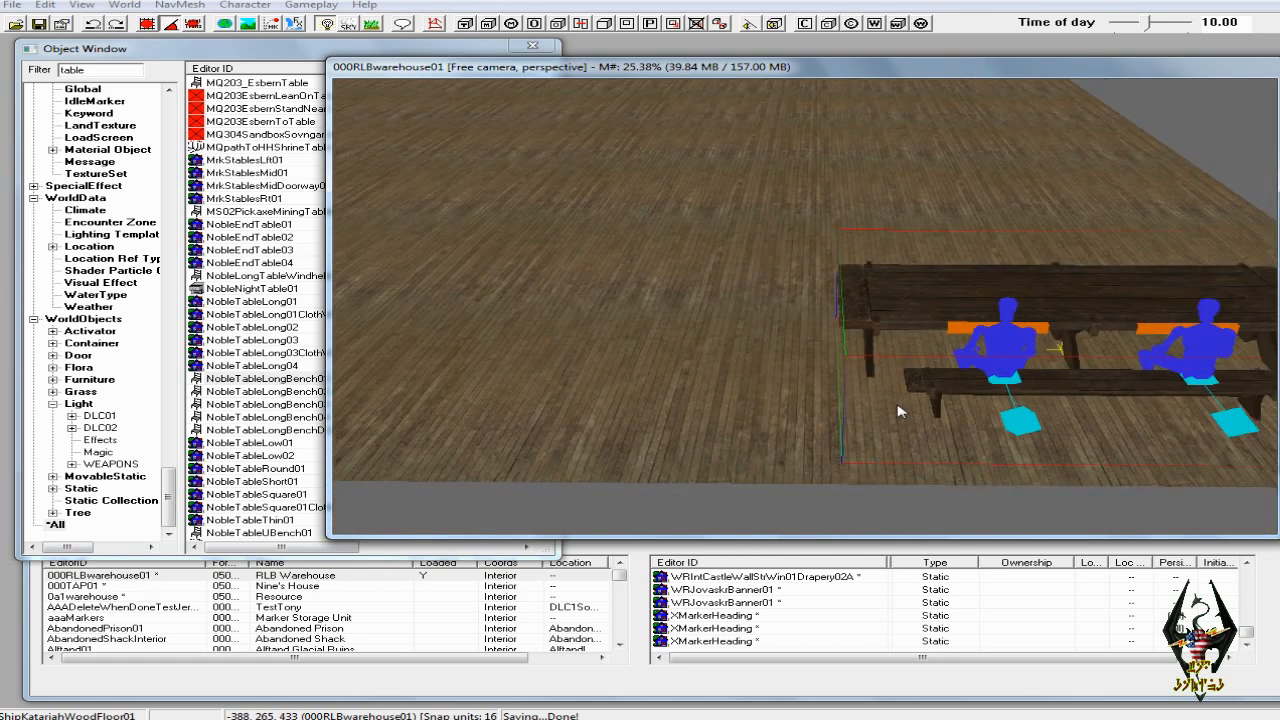
scroll(898, 410, down, 1)
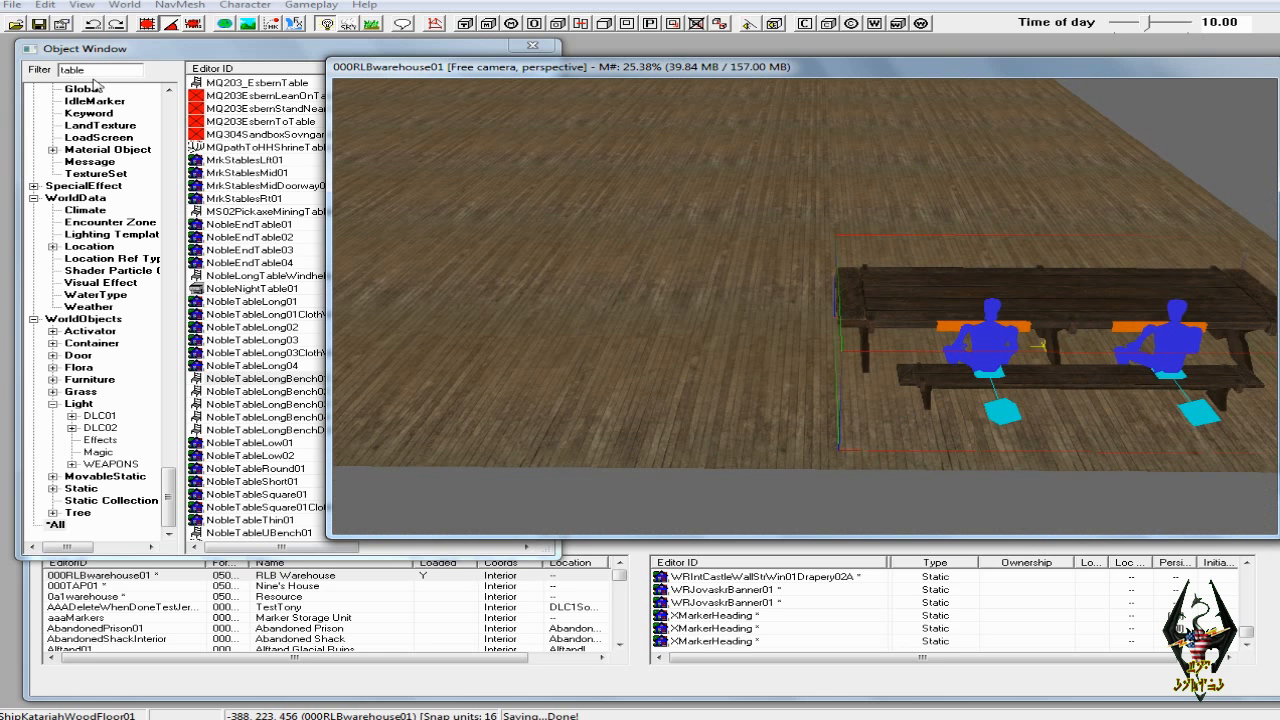
click(108, 502)
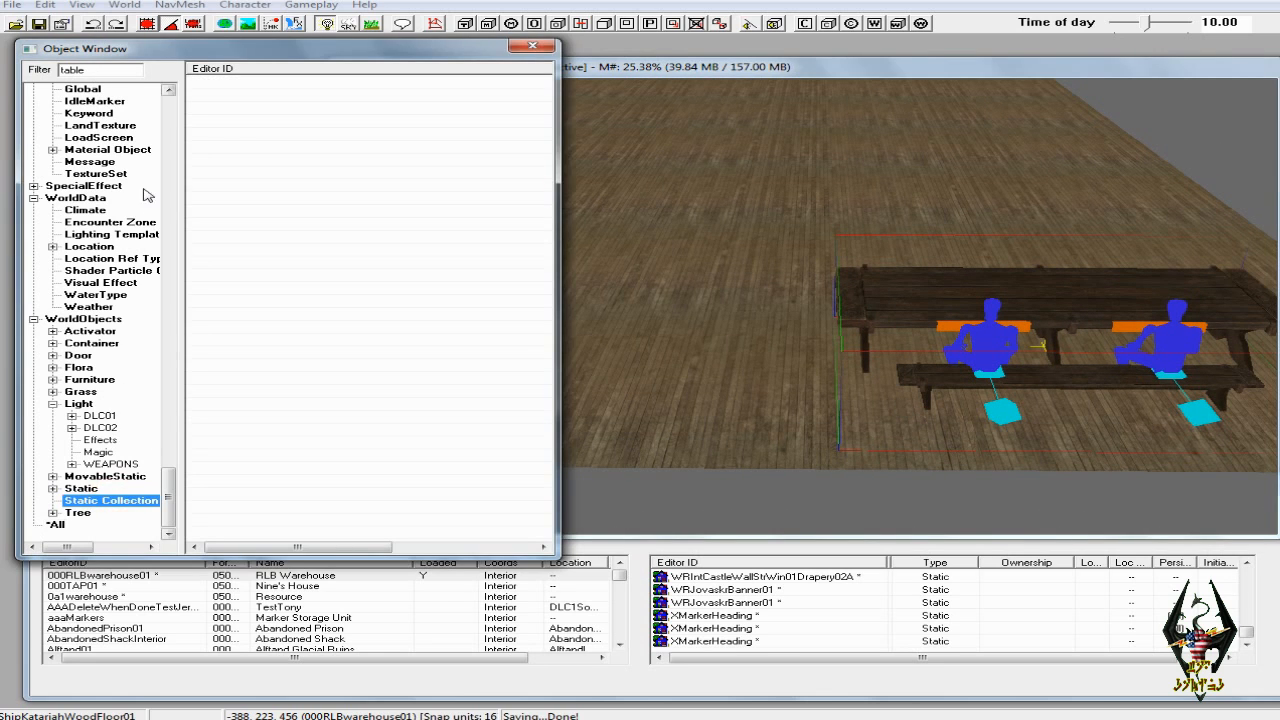
drag(90, 71, 56, 75)
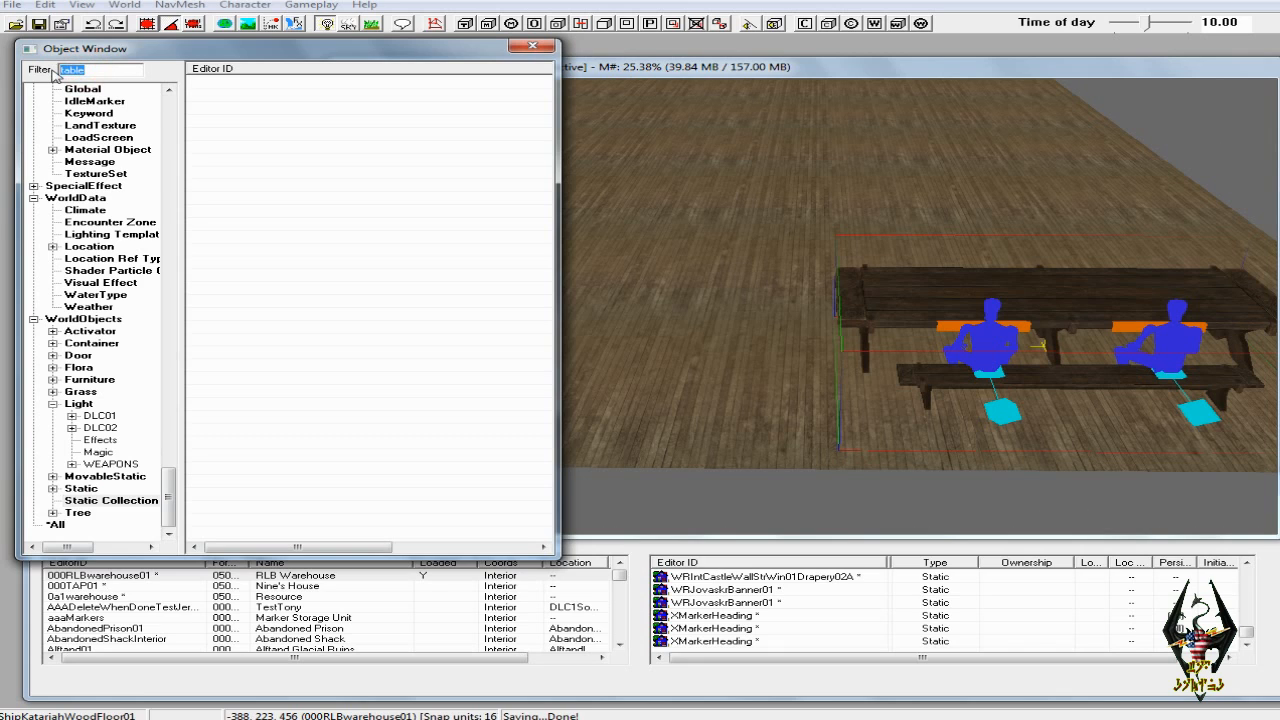
text(throne)
click(55, 525)
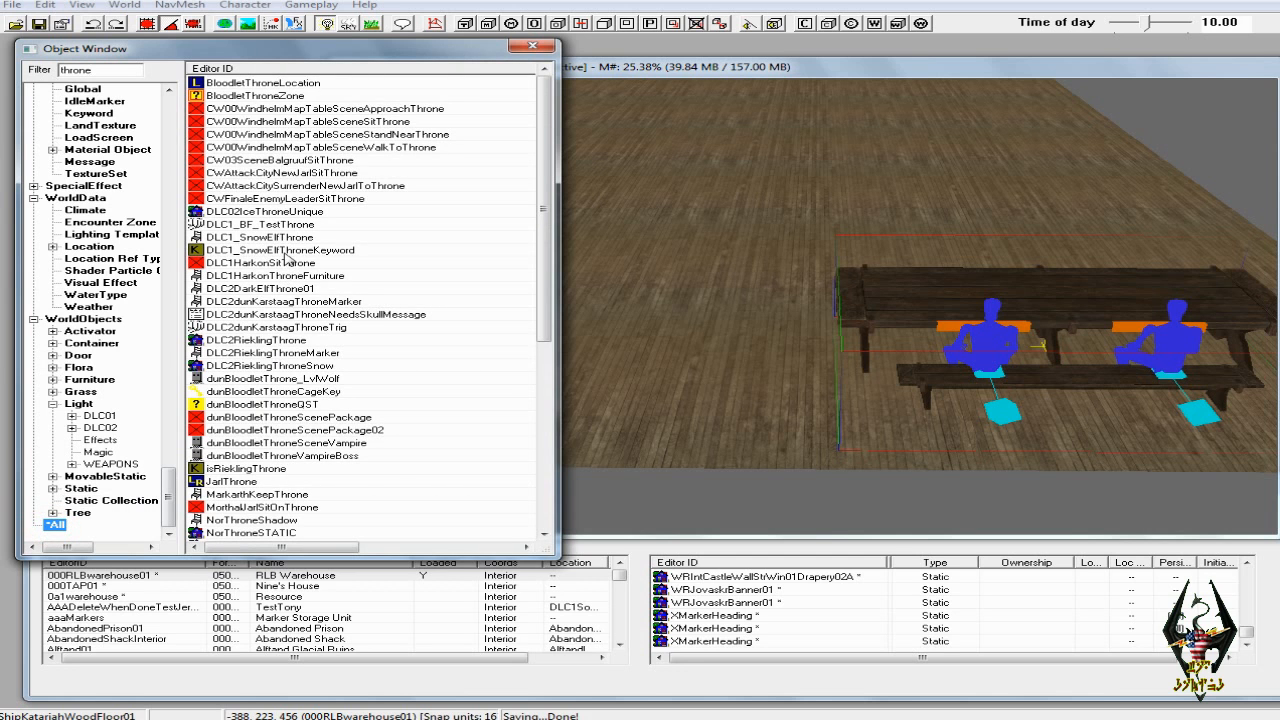
Place the ThroneFalkreath01 chair at the open end of the long table and rotate it to face the table
click(337, 291)
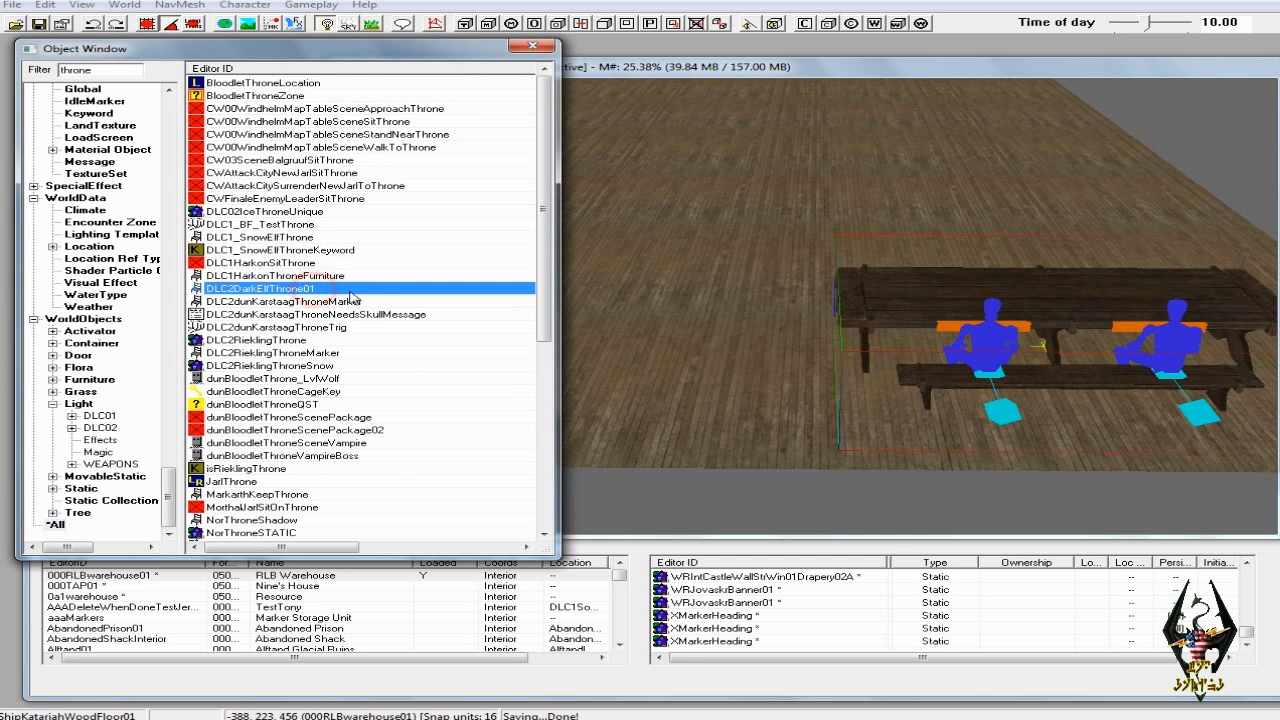
scroll(360, 295, down, 5)
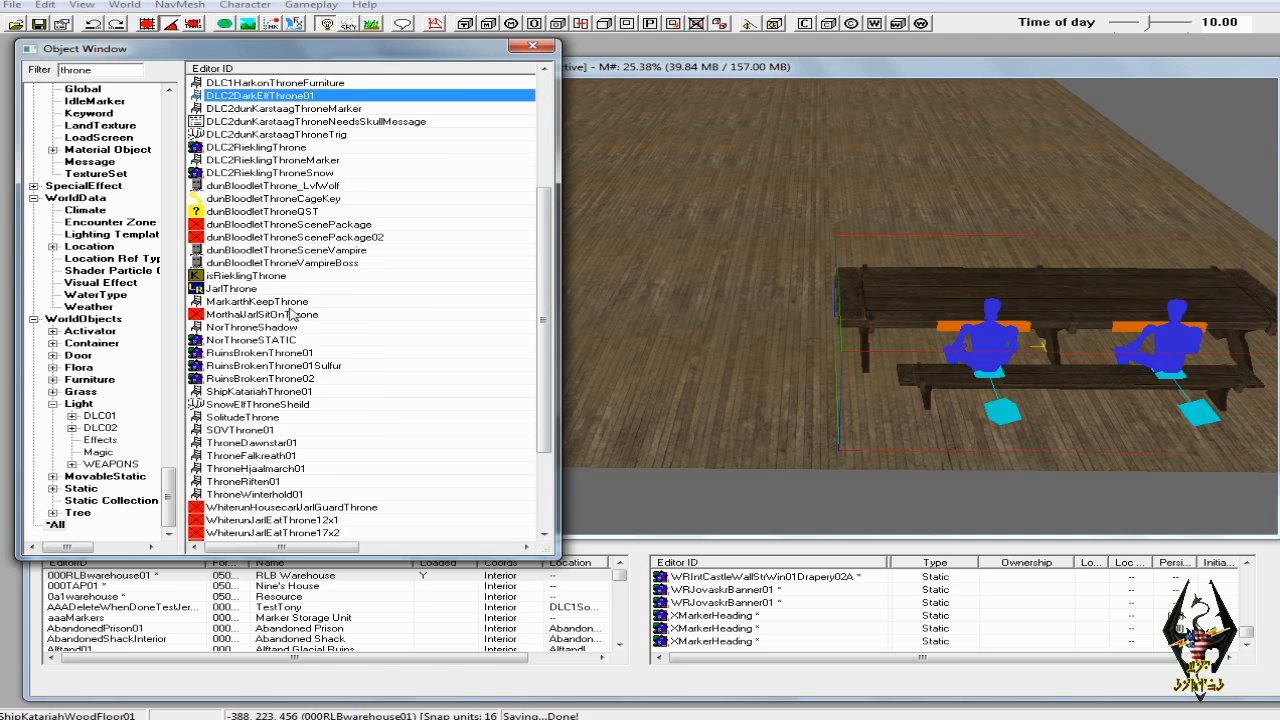
scroll(315, 340, down, 2)
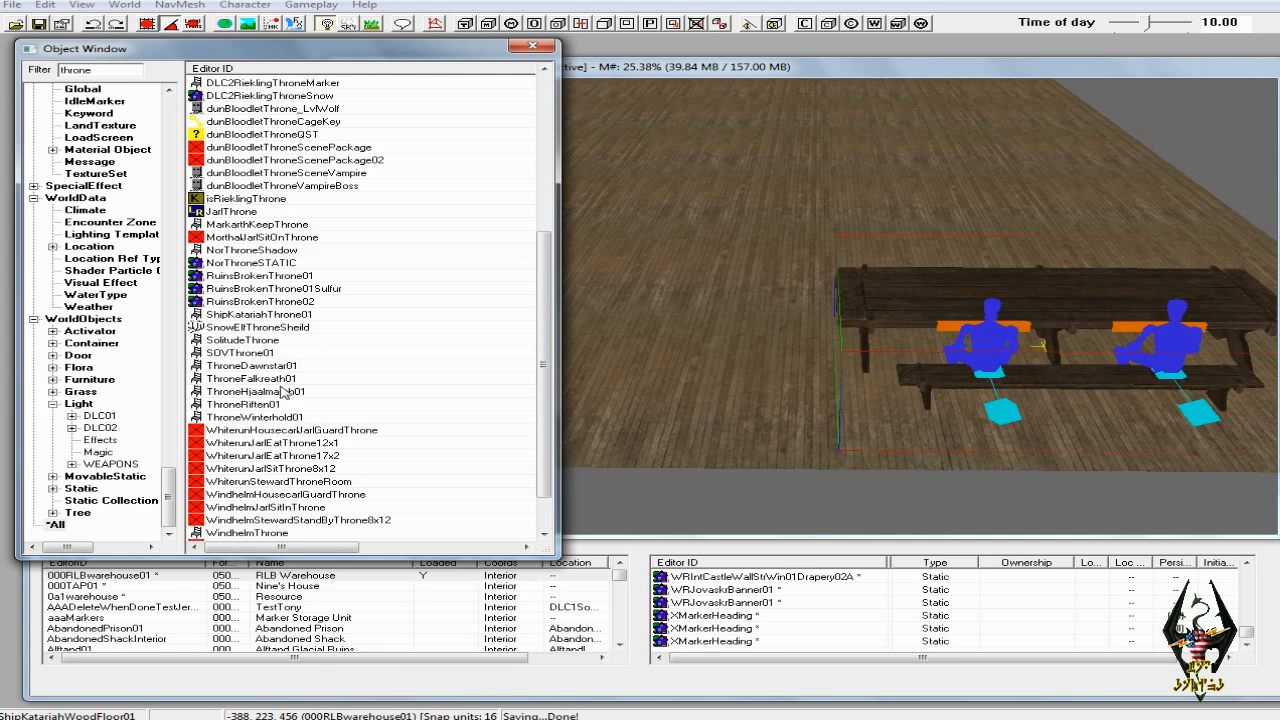
click(236, 380)
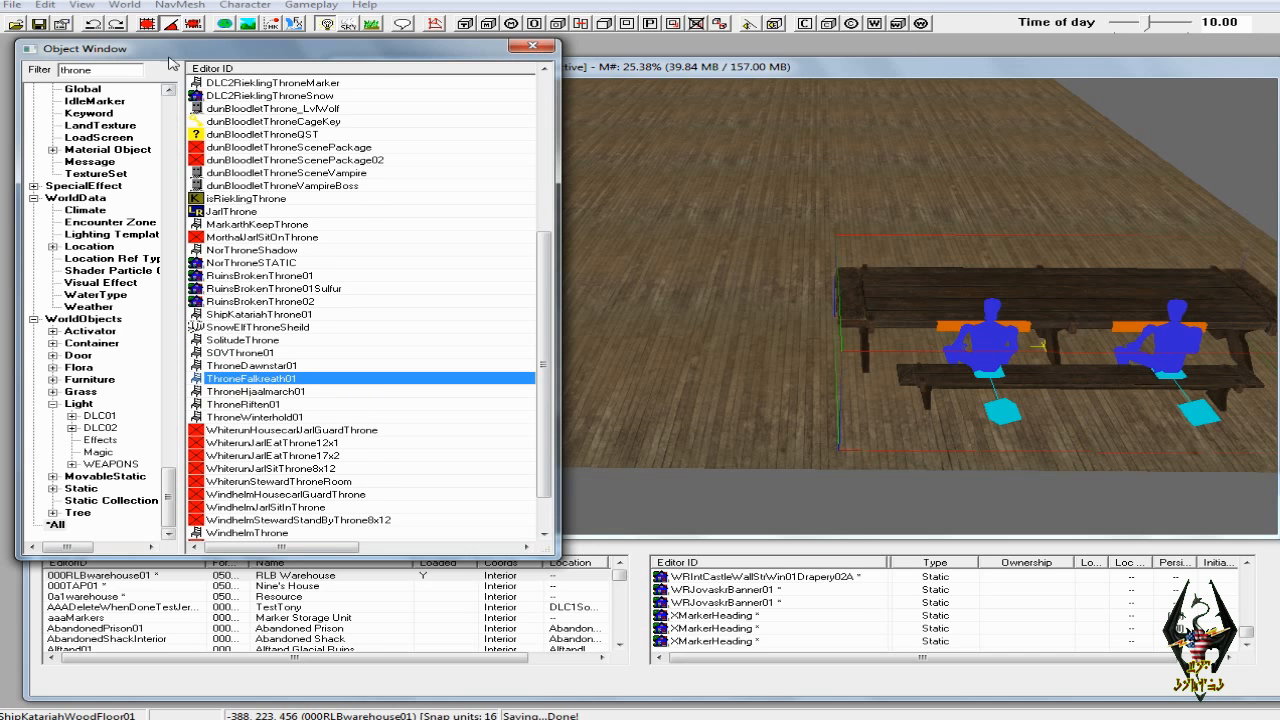
drag(195, 380, 702, 380)
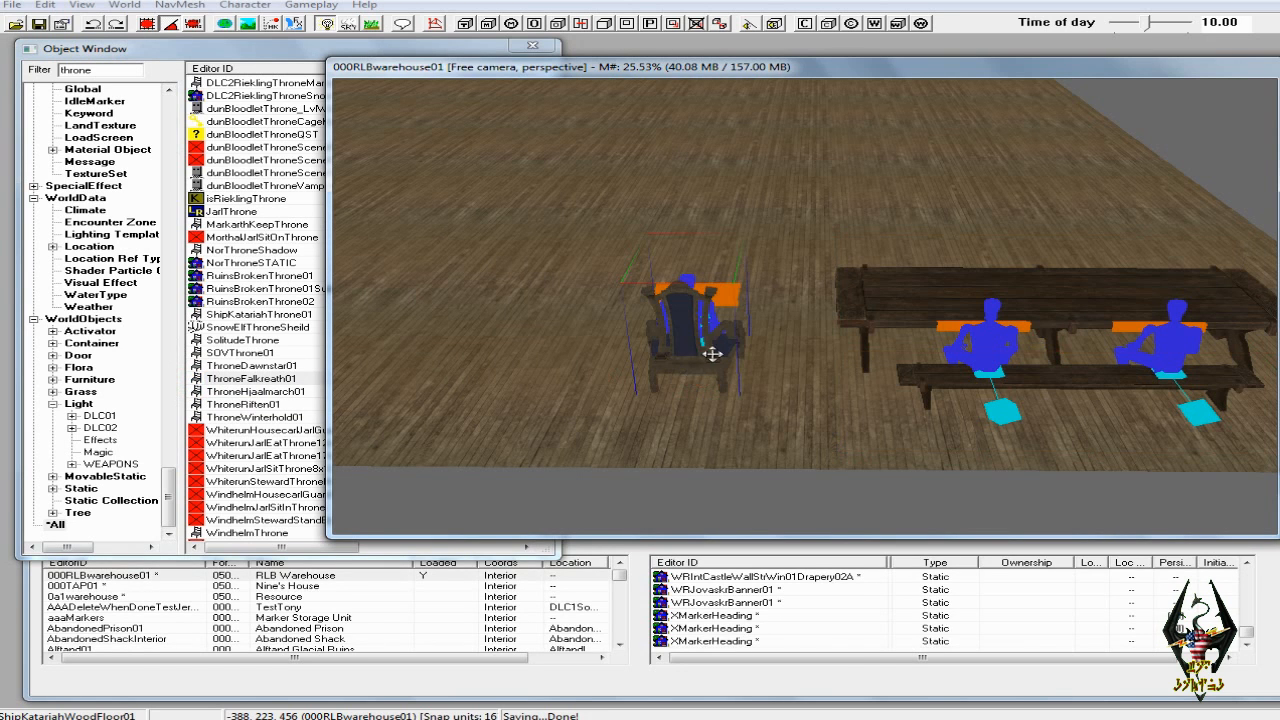
right_drag(702, 365, 745, 365)
mouse_move(708, 347)
mouse_down()
mouse_move(795, 321)
mouse_move(774, 320)
mouse_up()
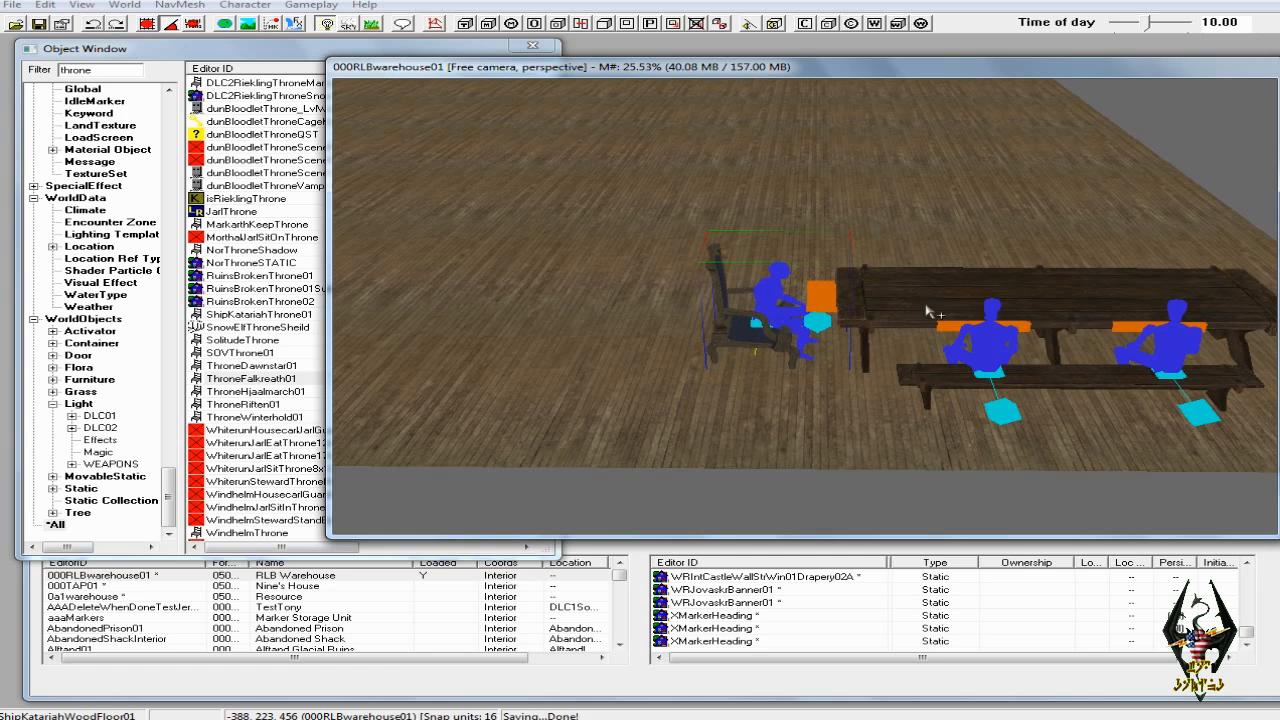
List objects of all types filtered by "plate"
scroll(913, 335, up, 5)
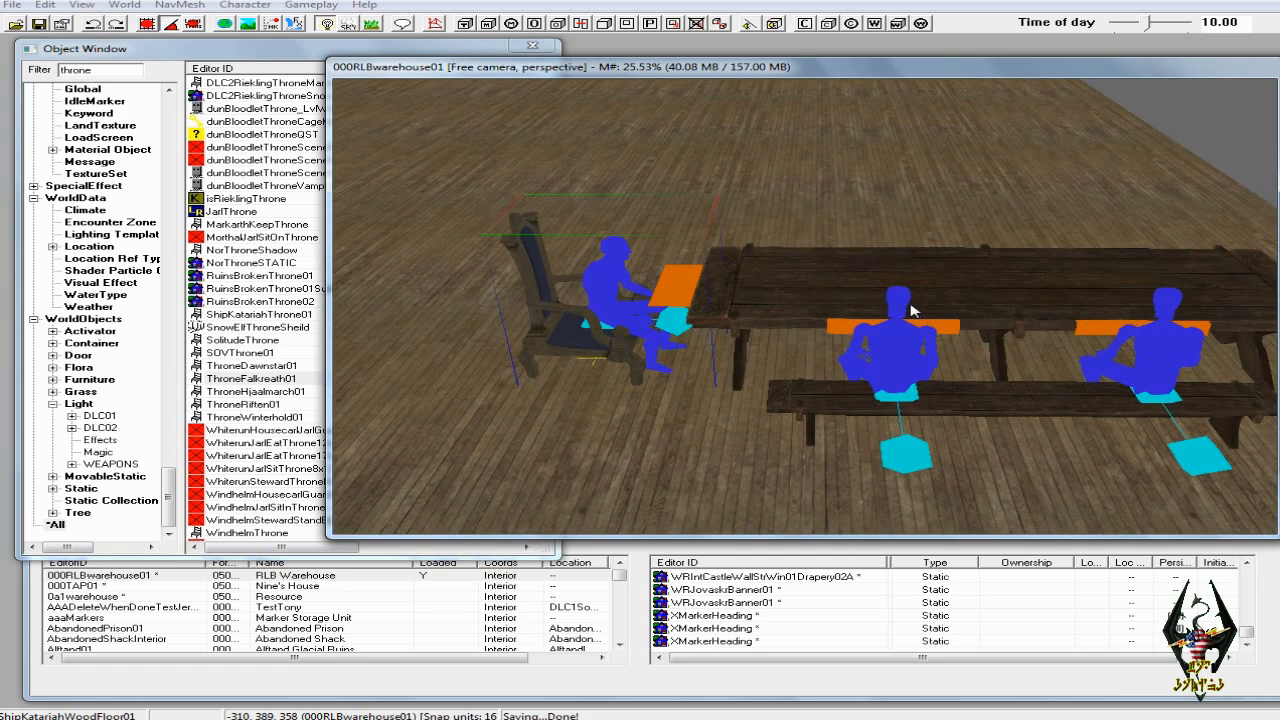
scroll(911, 311, up, 5)
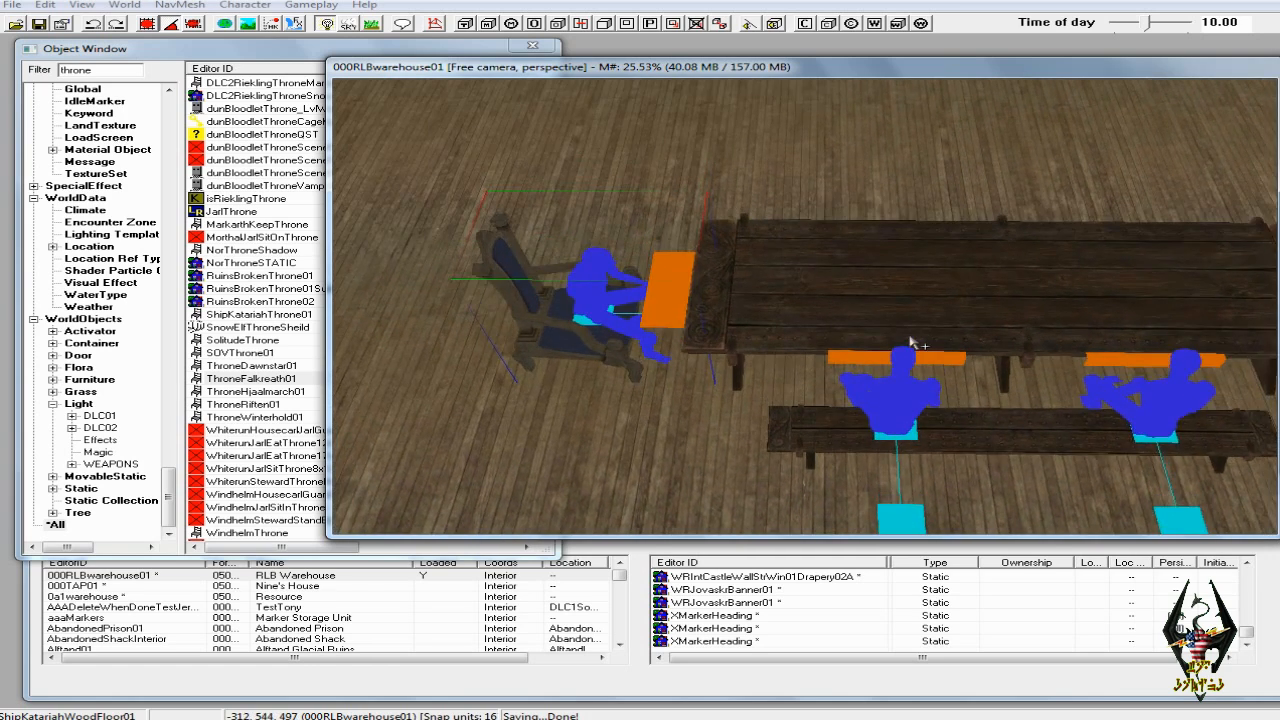
scroll(911, 344, up, 1)
scroll(910, 345, down, 3)
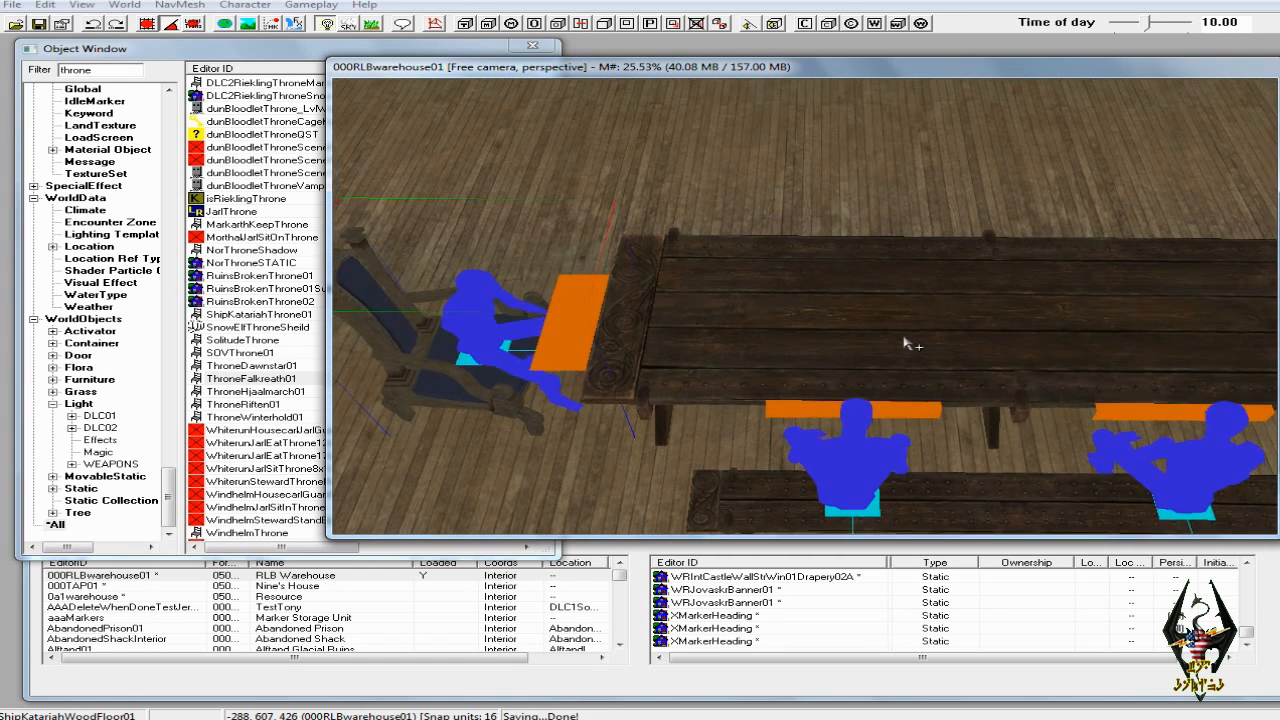
click(115, 501)
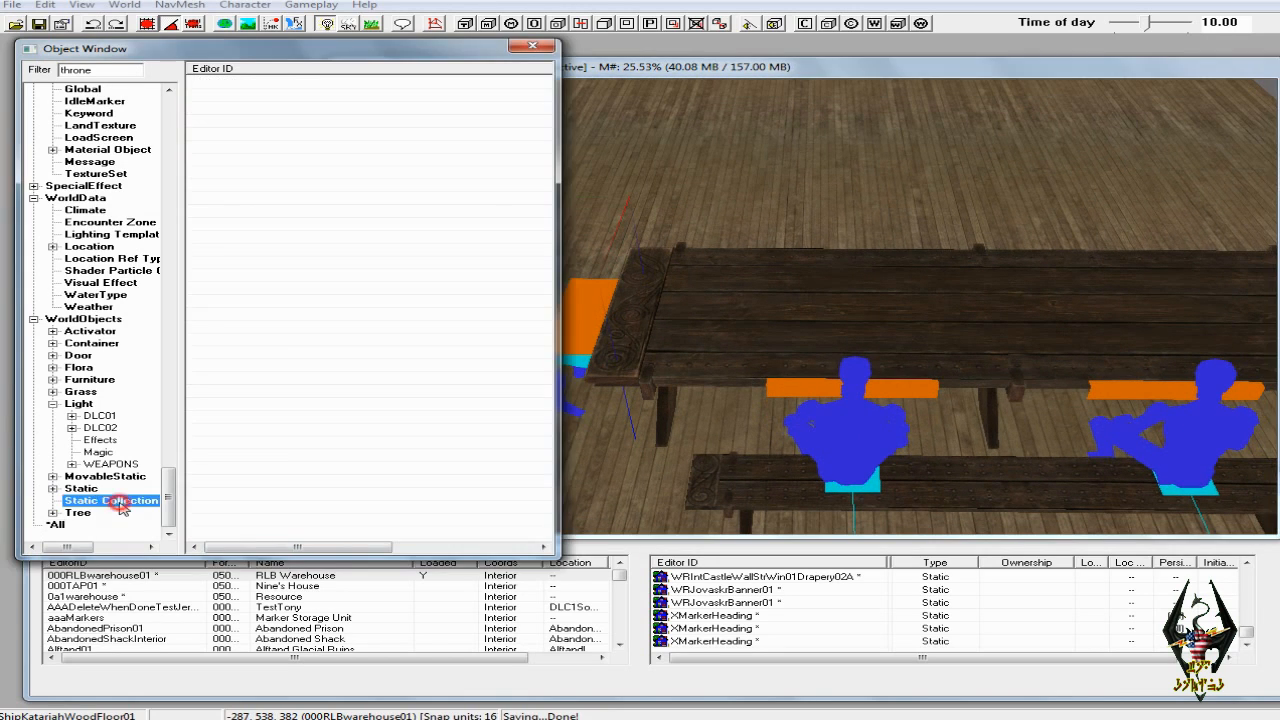
double_click(95, 70)
text(plate)
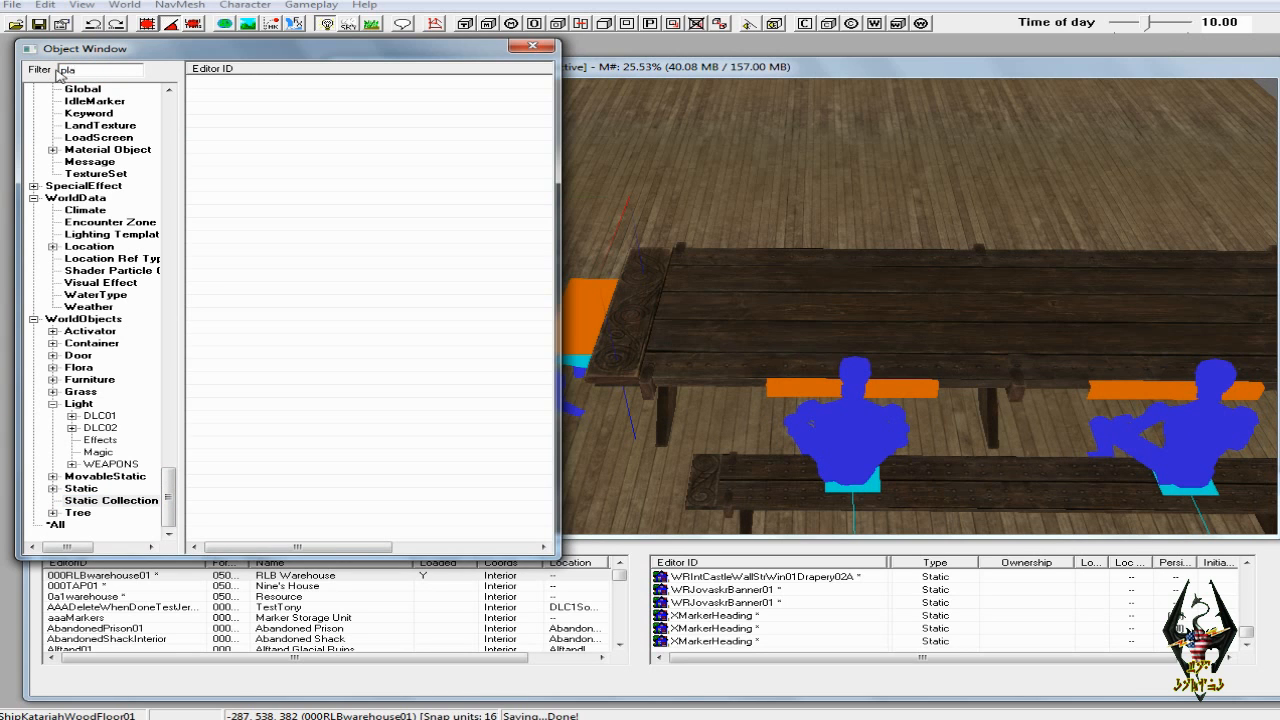
click(55, 524)
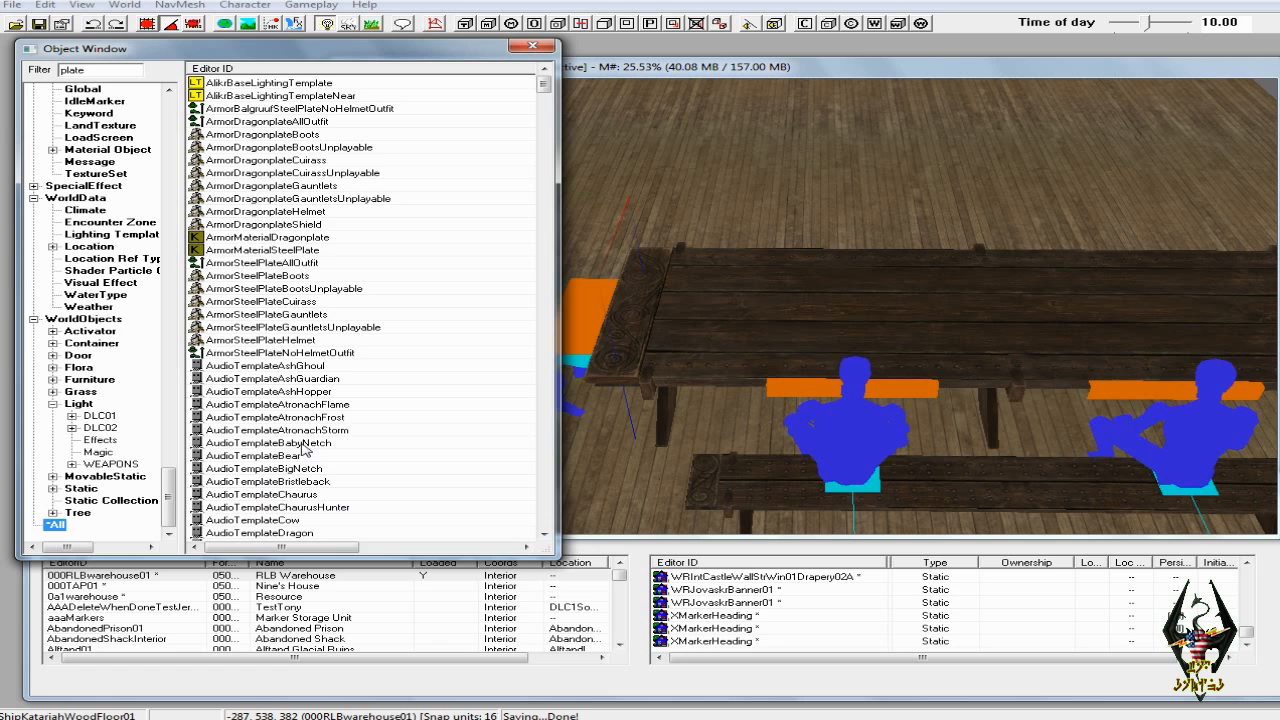
Find SilverPlate01 in the filtered object list, preview it to examine its shape, and close the preview
click(296, 379)
scroll(320, 400, down, 18)
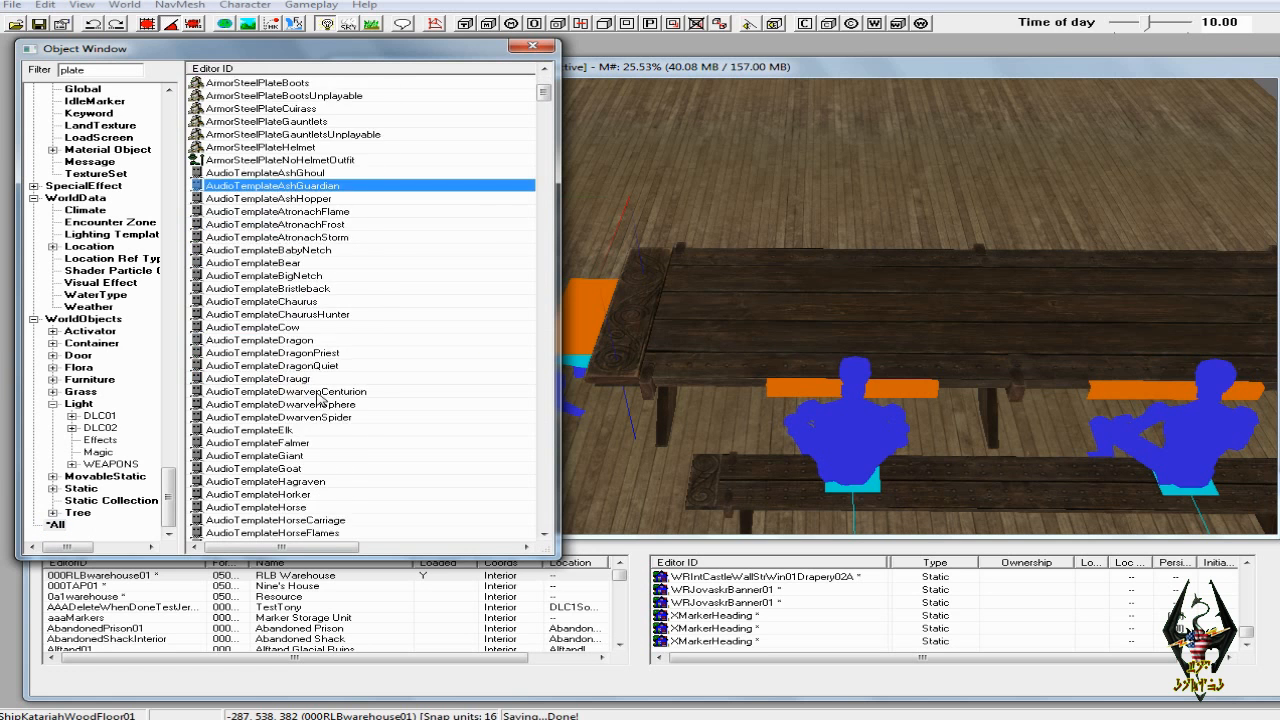
scroll(322, 429, down, 7)
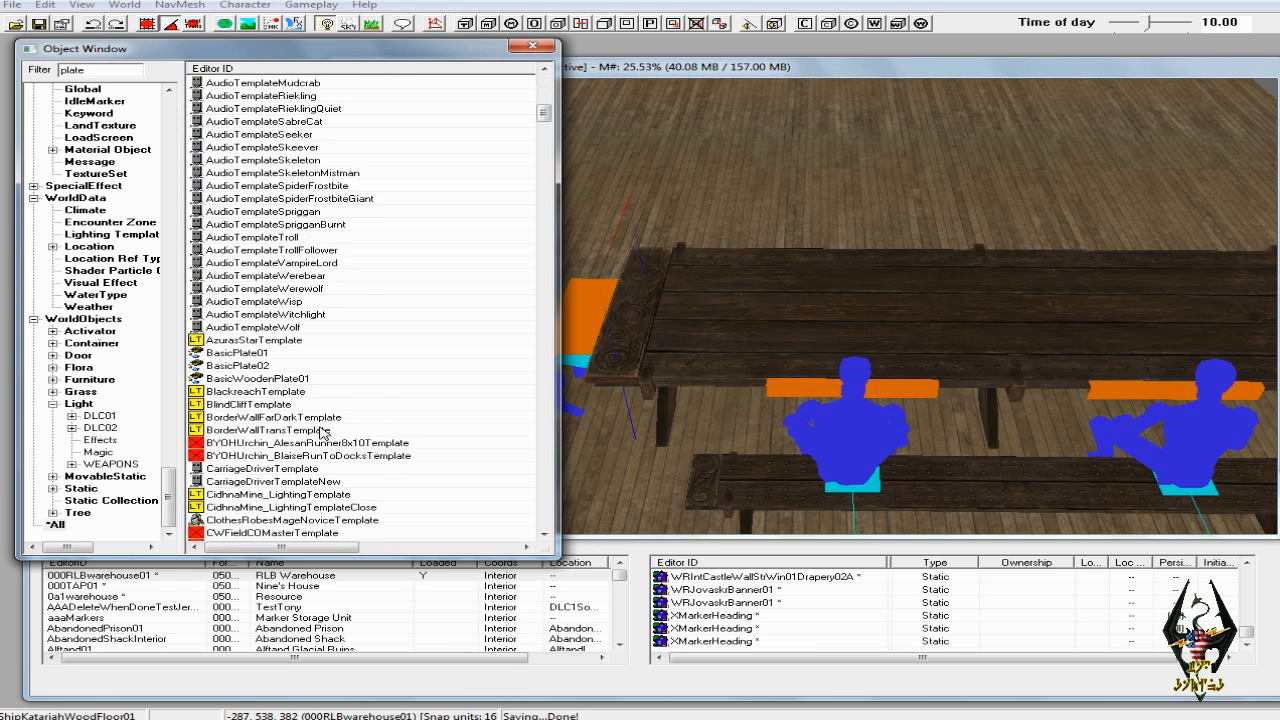
scroll(322, 452, down, 15)
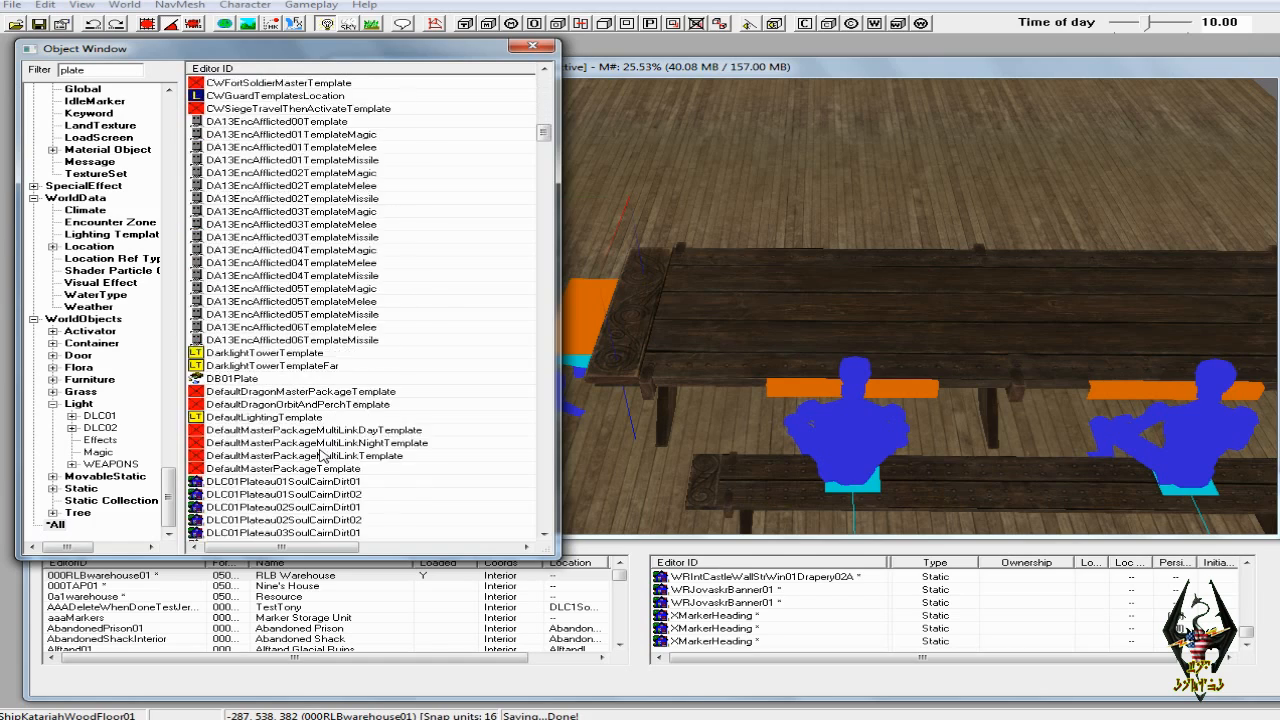
scroll(322, 455, down, 15)
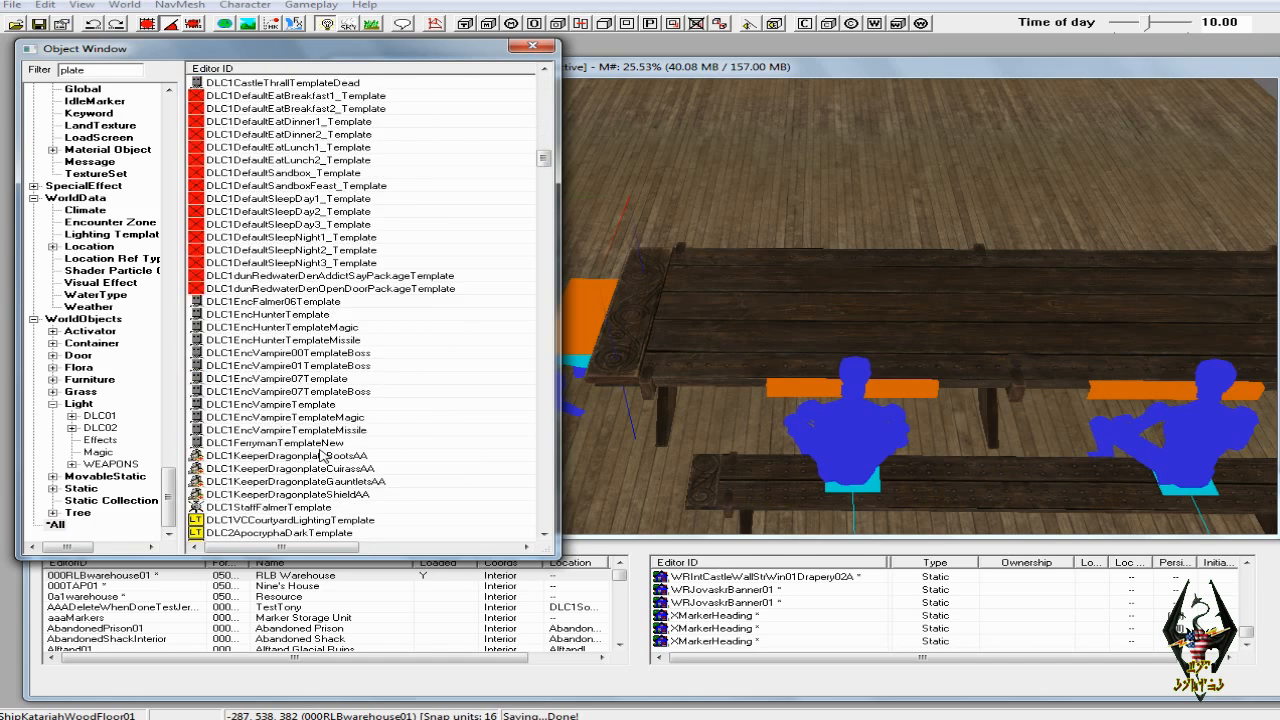
drag(545, 180, 542, 464)
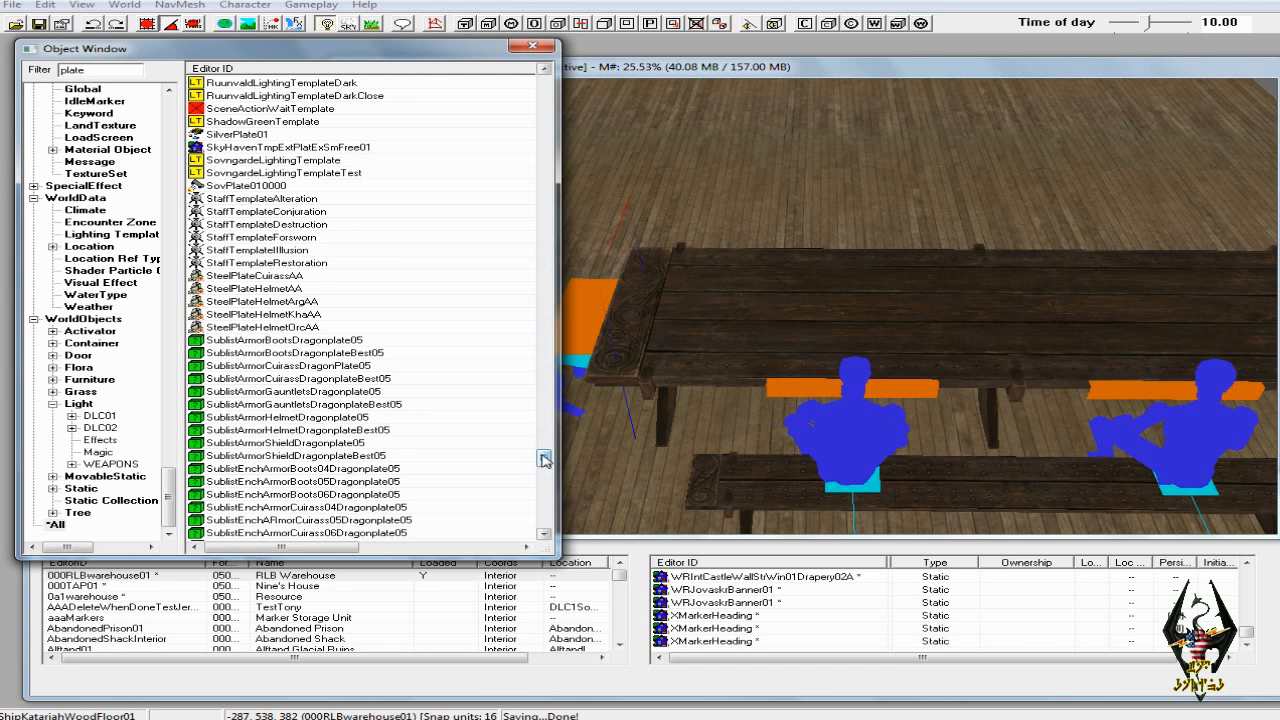
click(240, 135)
right_click(263, 135)
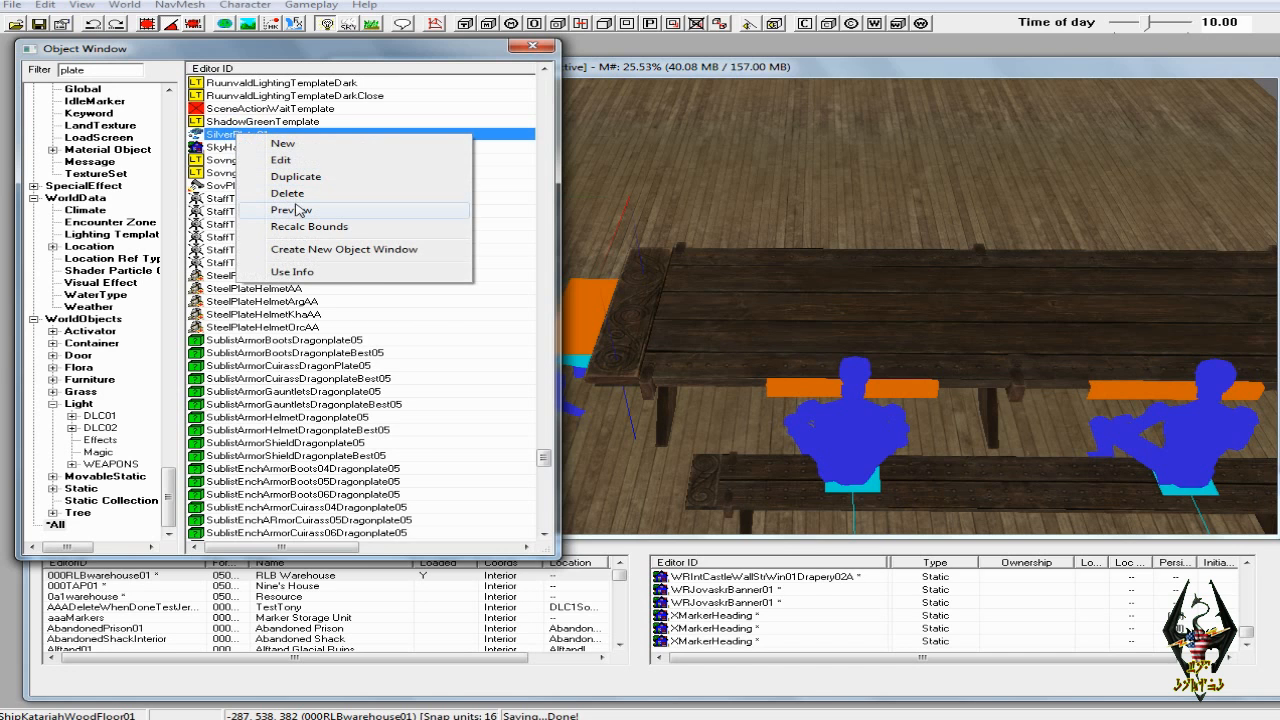
click(297, 211)
mouse_move(488, 268)
mouse_down()
mouse_move(480, 320)
mouse_move(508, 280)
mouse_up()
click(765, 65)
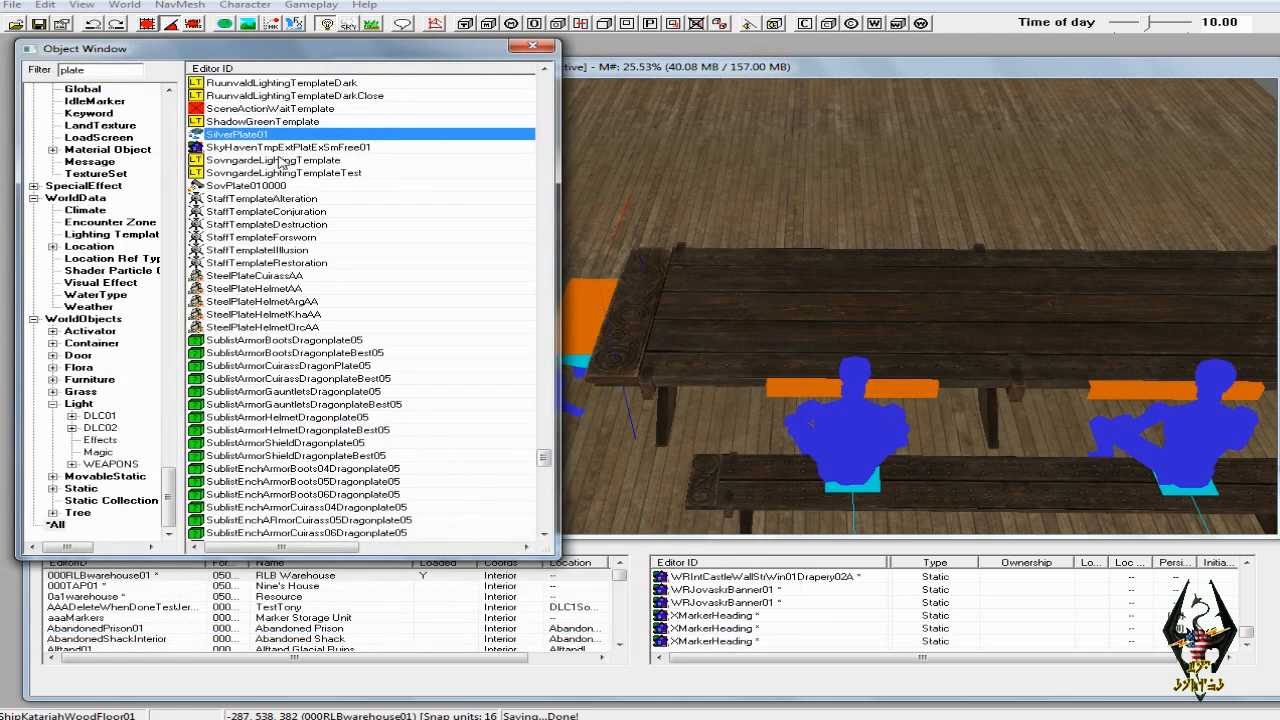
Place SilverPlate01 on the tabletop in front of the bench seat farther from the throne, and adjust its position
drag(196, 134, 1168, 344)
key(z)
key(f)
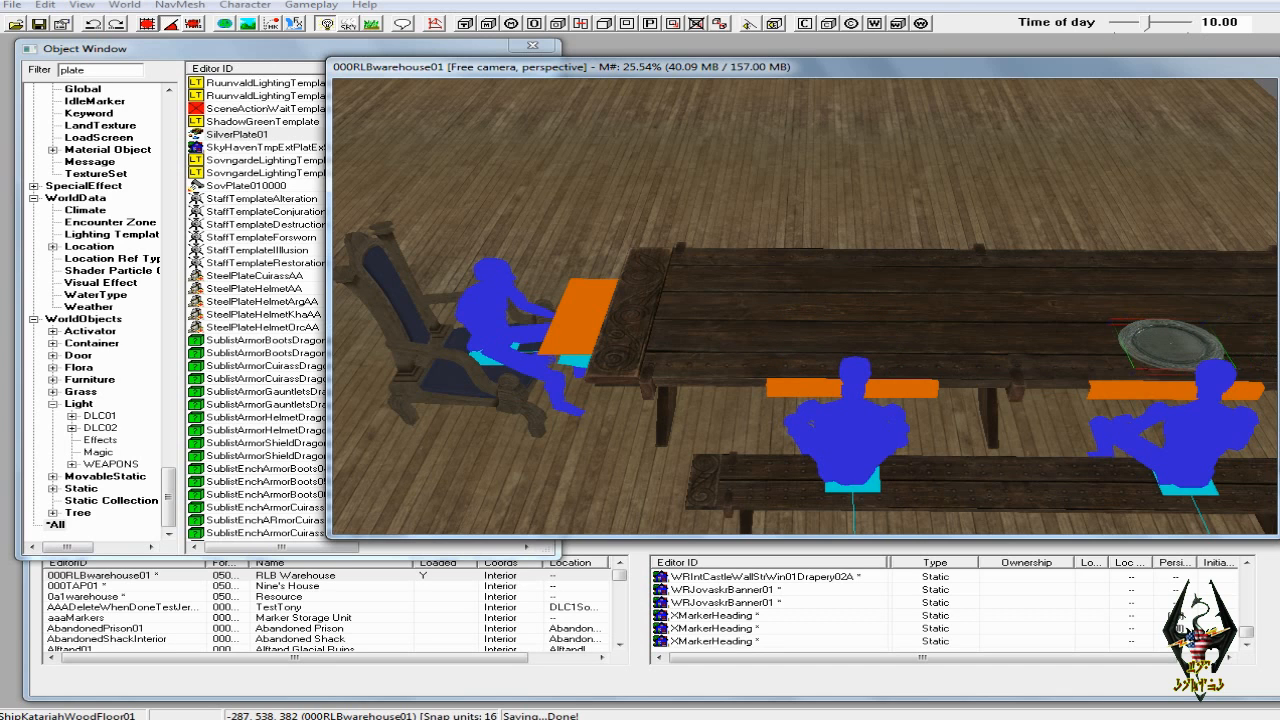
middle_drag(1191, 347, 1157, 357)
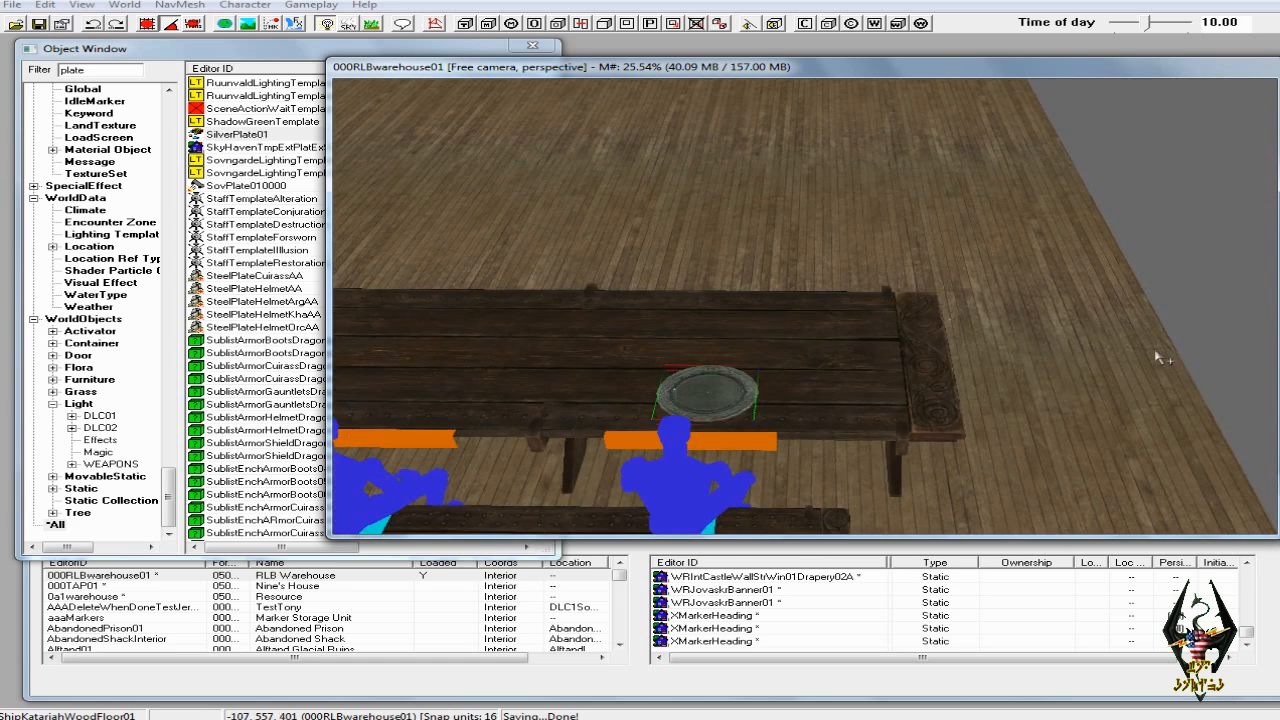
middle_drag(819, 385, 827, 387)
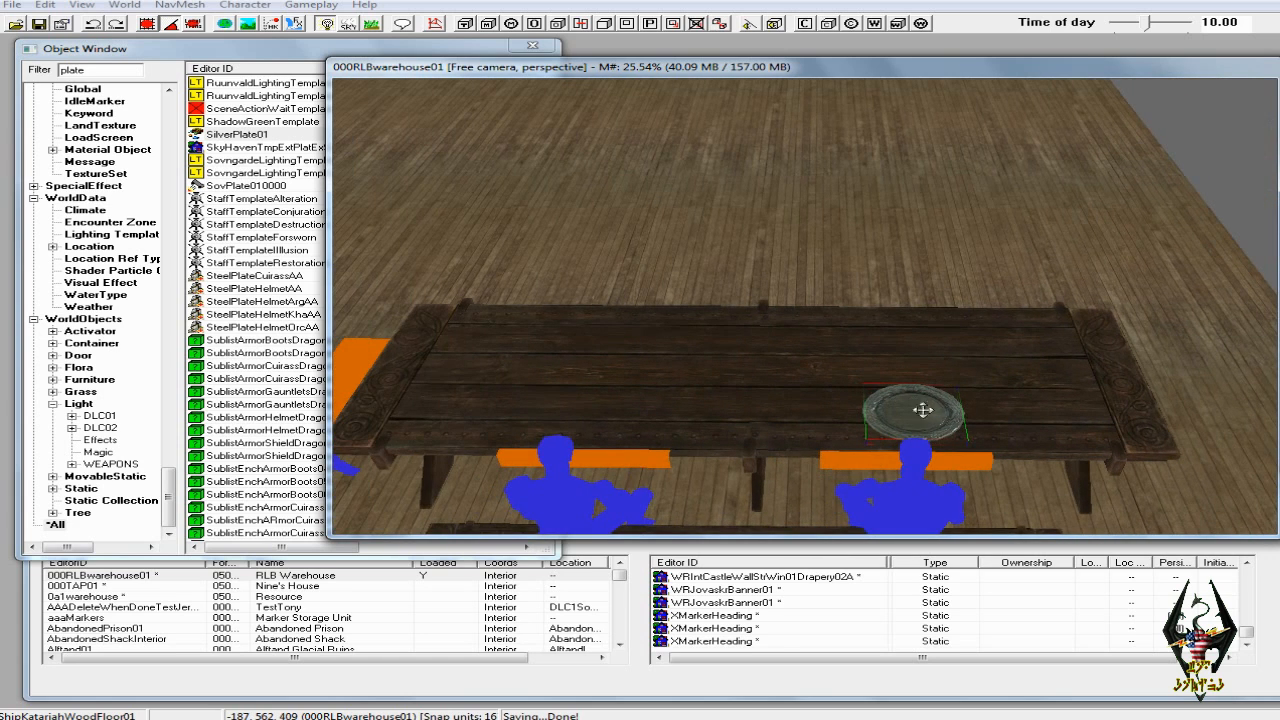
drag(925, 417, 915, 417)
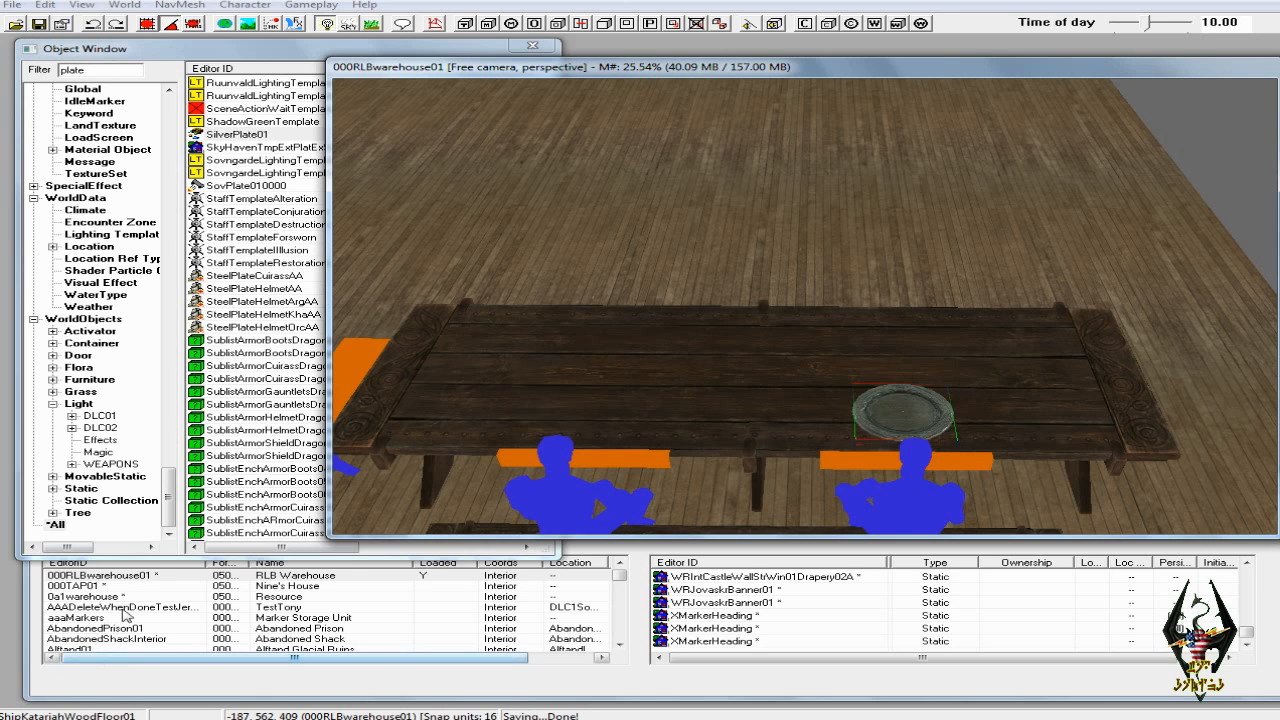
List objects of all types filtered by "goblet"
click(130, 500)
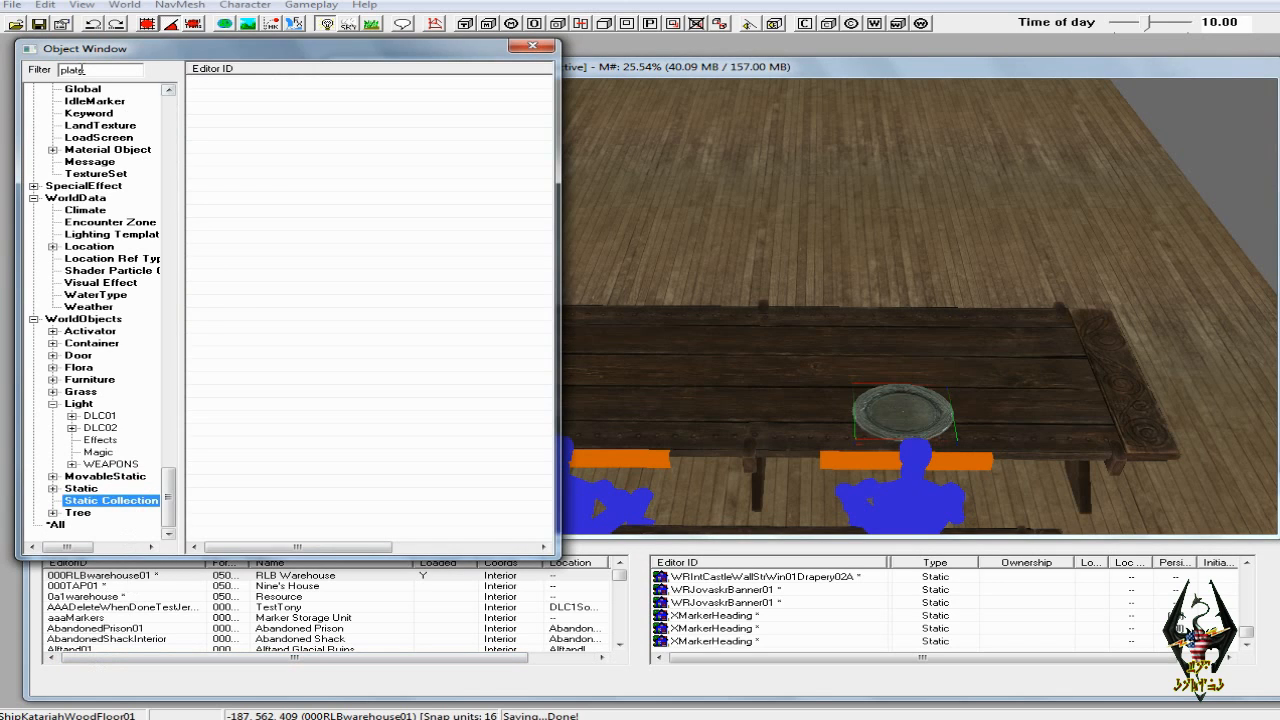
double_click(122, 69)
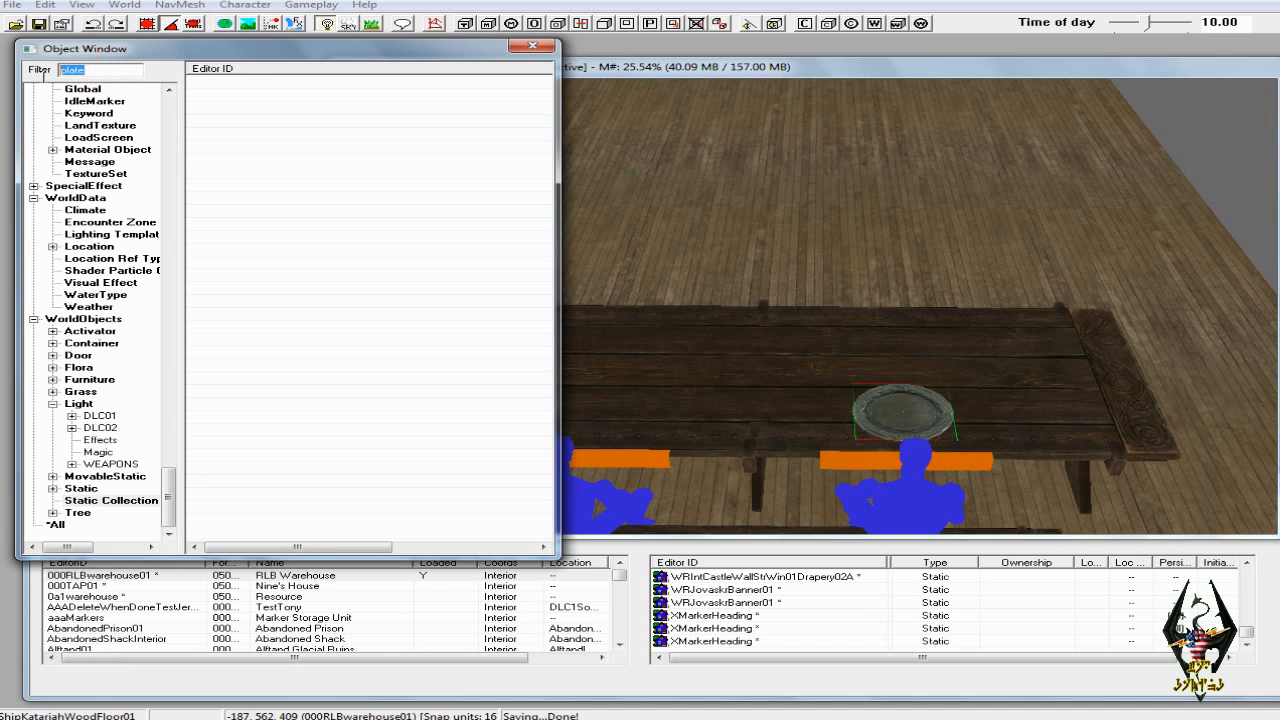
text(goblet)
click(56, 526)
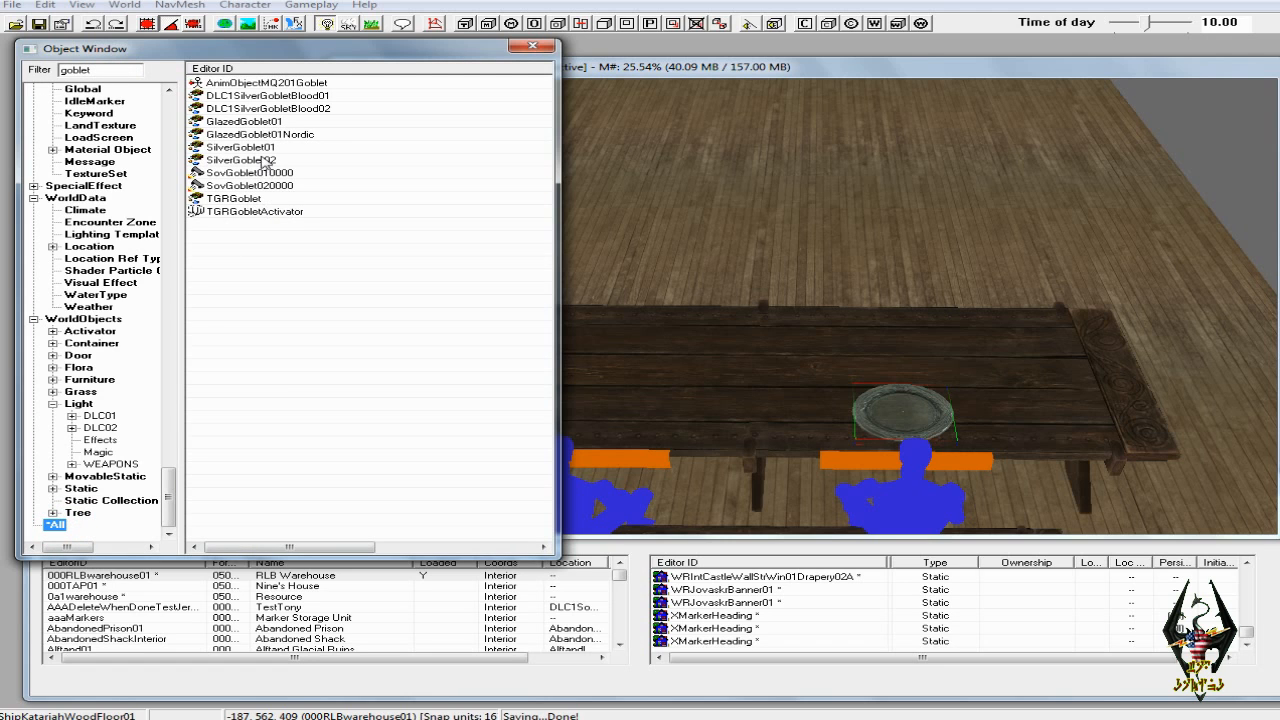
Preview SilverGoblet02 to examine its shape, and close the preview
click(238, 162)
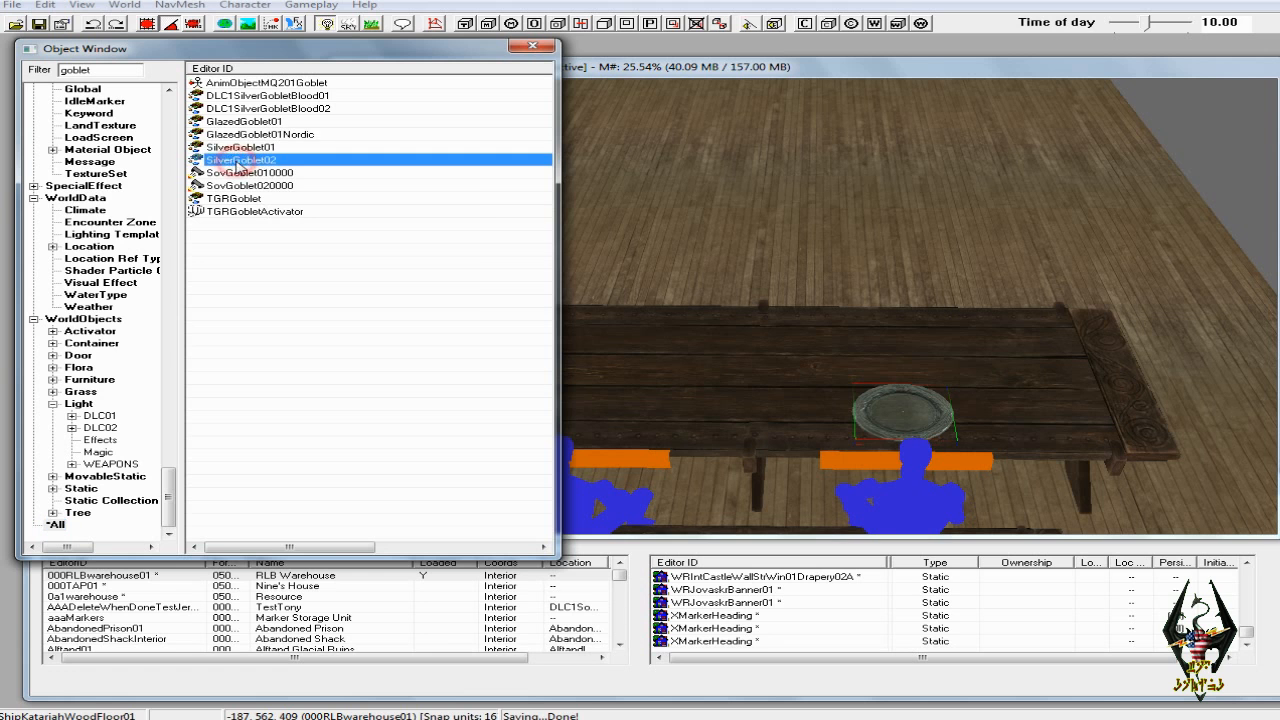
right_click(238, 162)
click(292, 240)
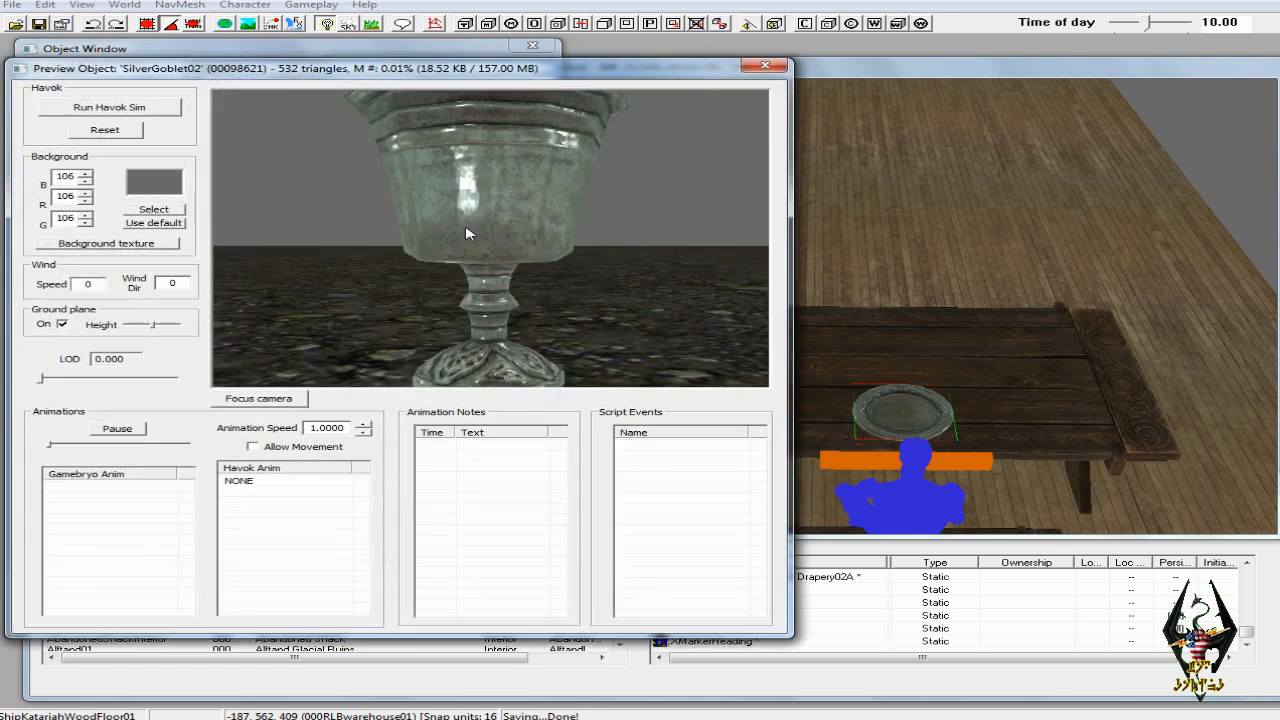
click(765, 65)
Place SilverGoblet02 on the tabletop beside the silver plate, slightly behind it as seen from the bench seat
drag(200, 160, 841, 371)
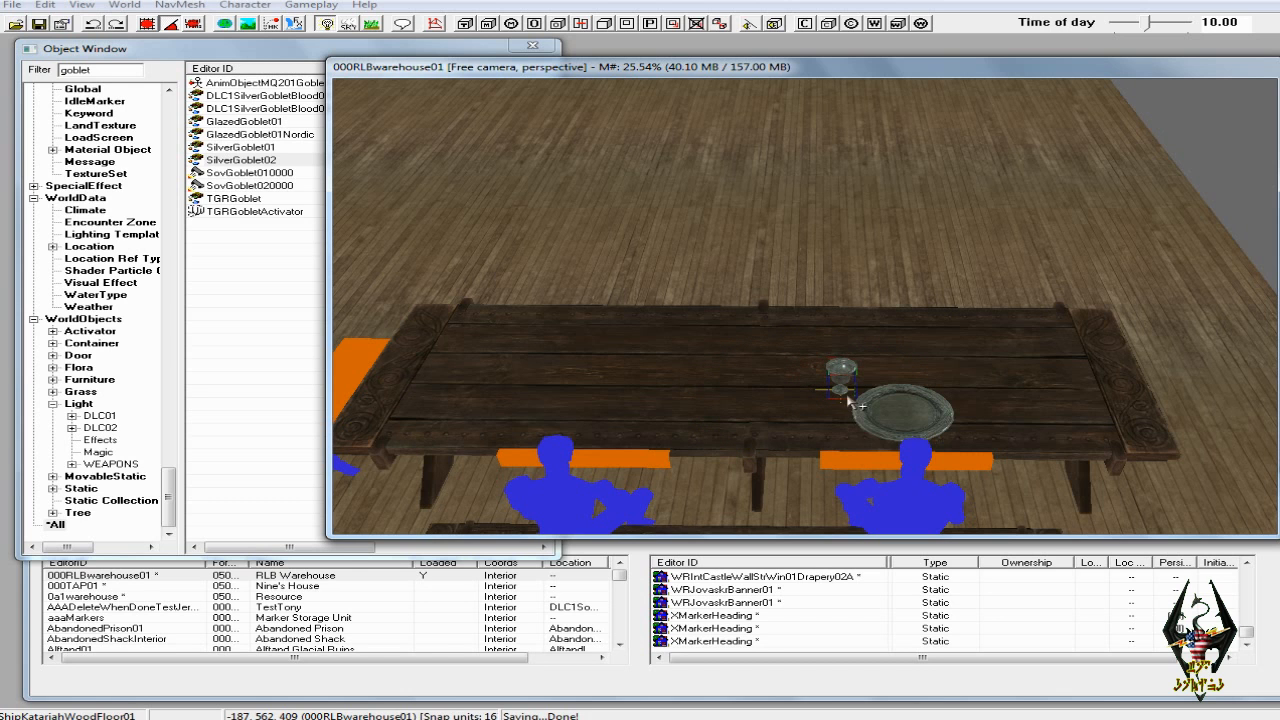
scroll(848, 401, up, 3)
scroll(848, 401, down, 3)
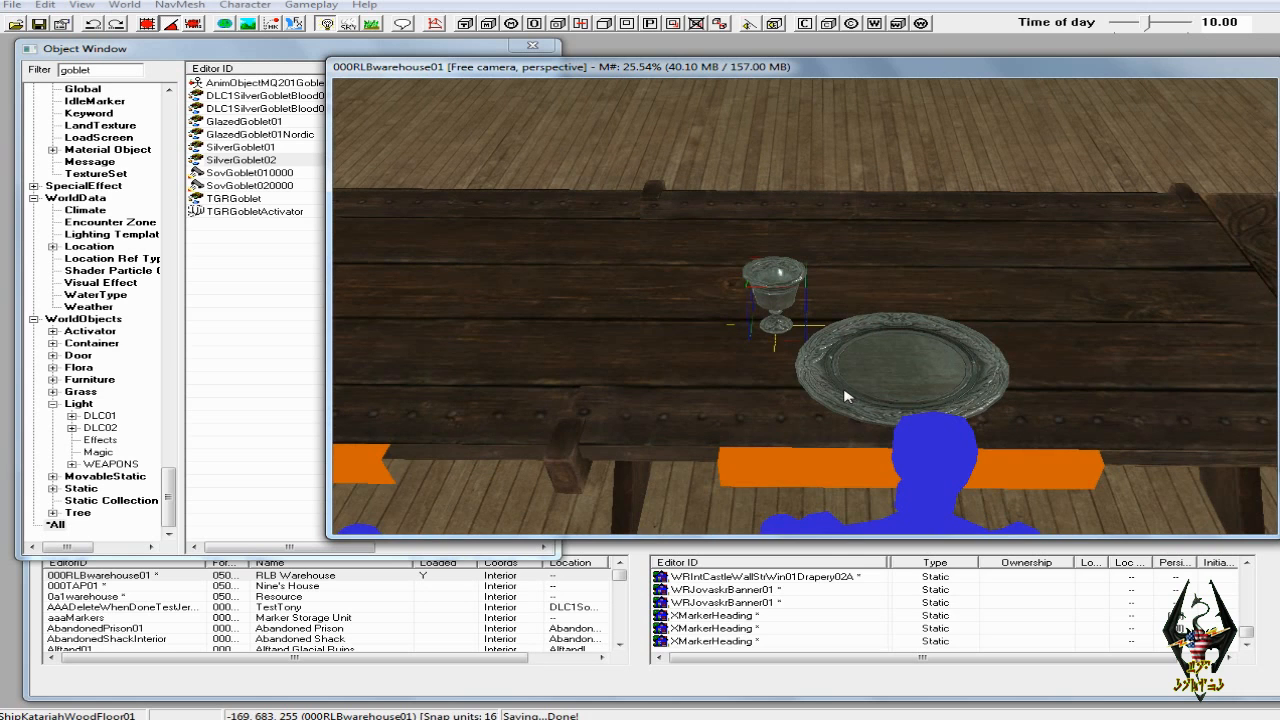
Edit an option in the reference properties of the placed silver plate and accept the change
click(850, 376)
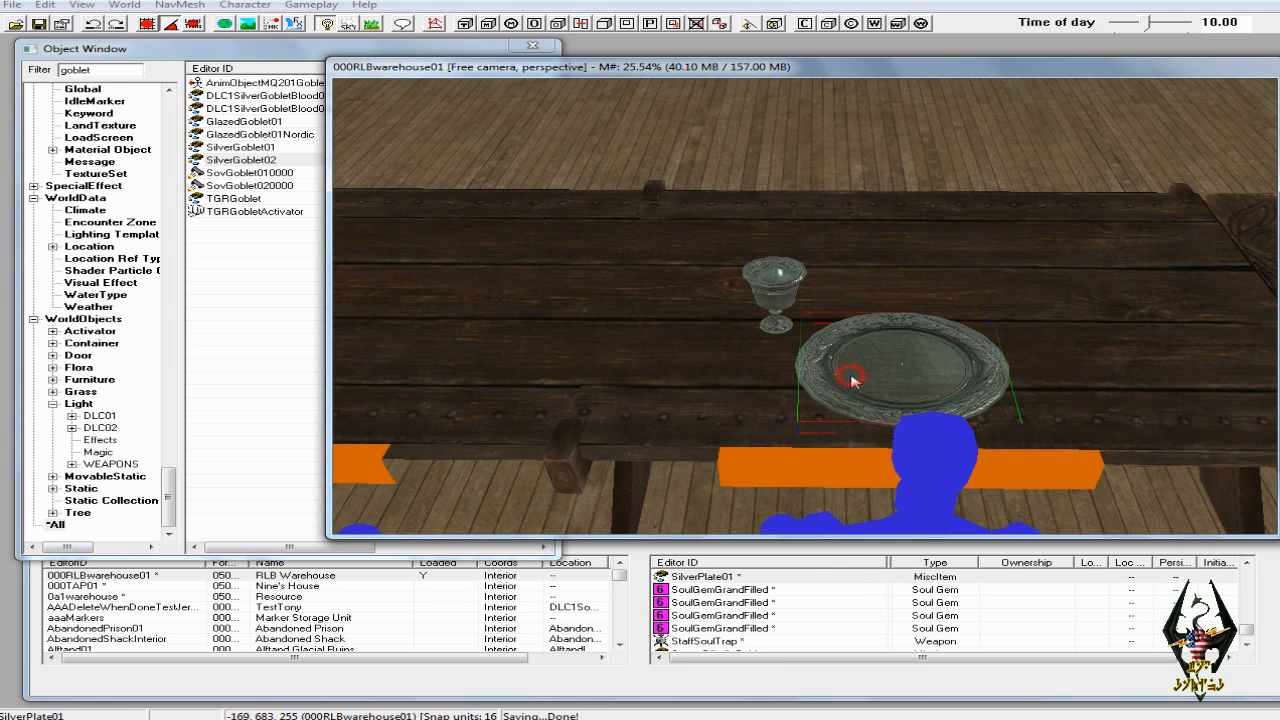
double_click(850, 376)
click(691, 479)
click(590, 516)
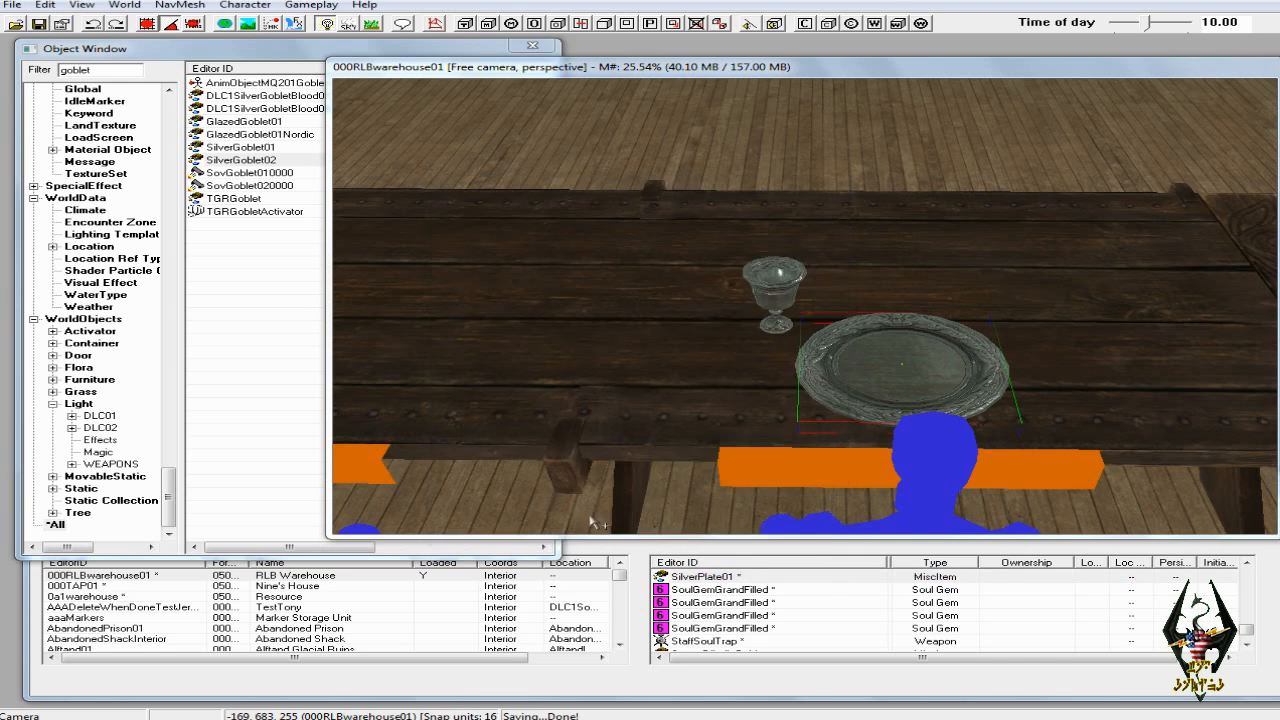
Edit the same option in the reference properties of the placed silver goblet and accept the change
click(781, 311)
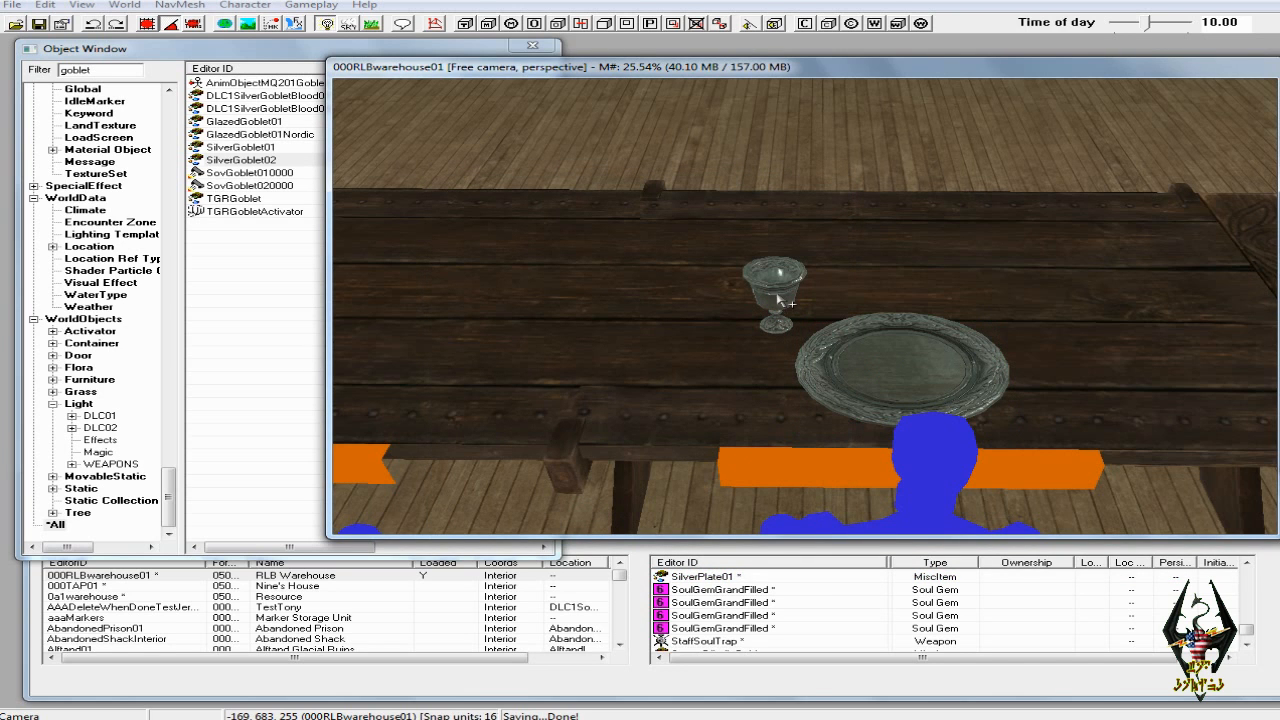
click(778, 295)
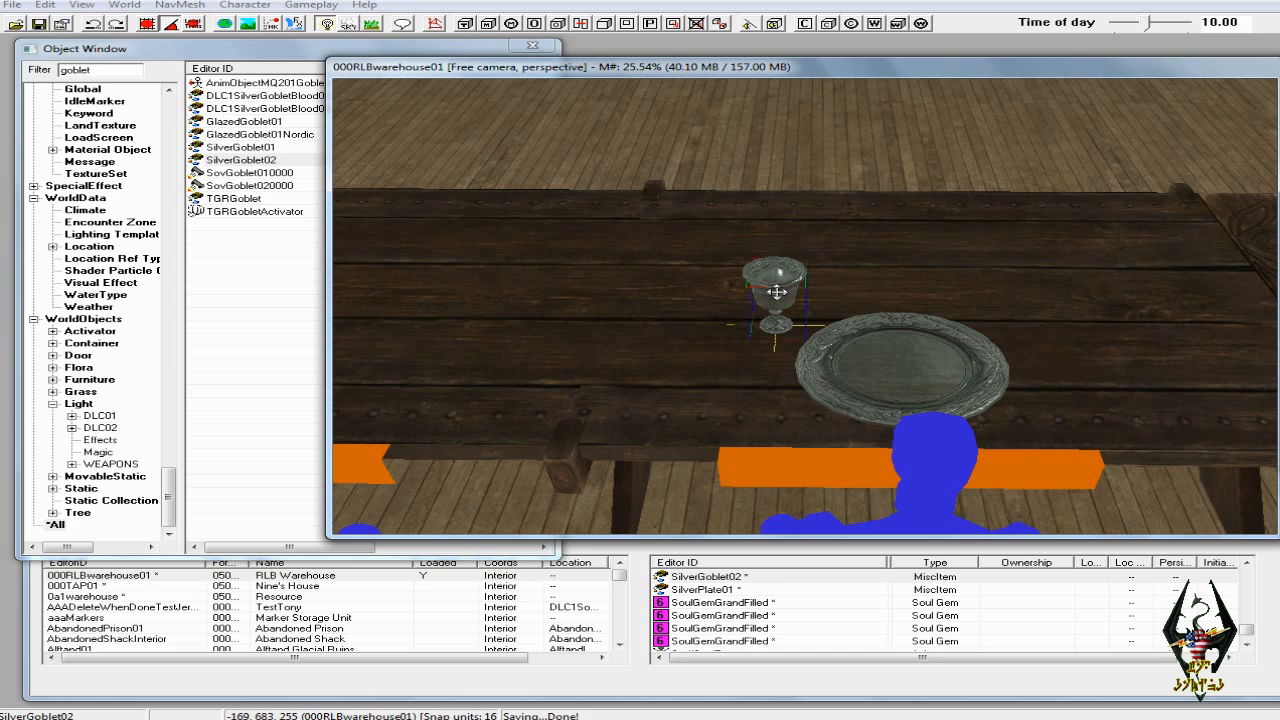
double_click(777, 292)
click(691, 479)
click(590, 514)
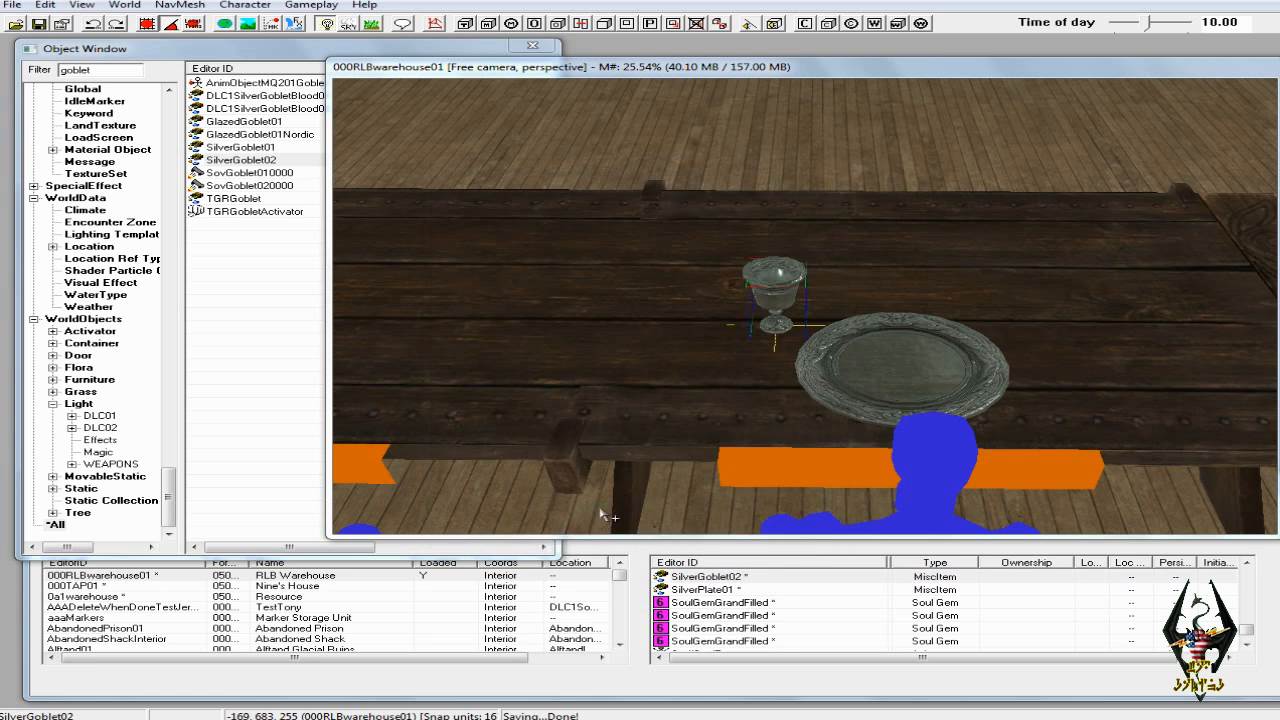
shift+middle_drag(690, 463, 690, 481)
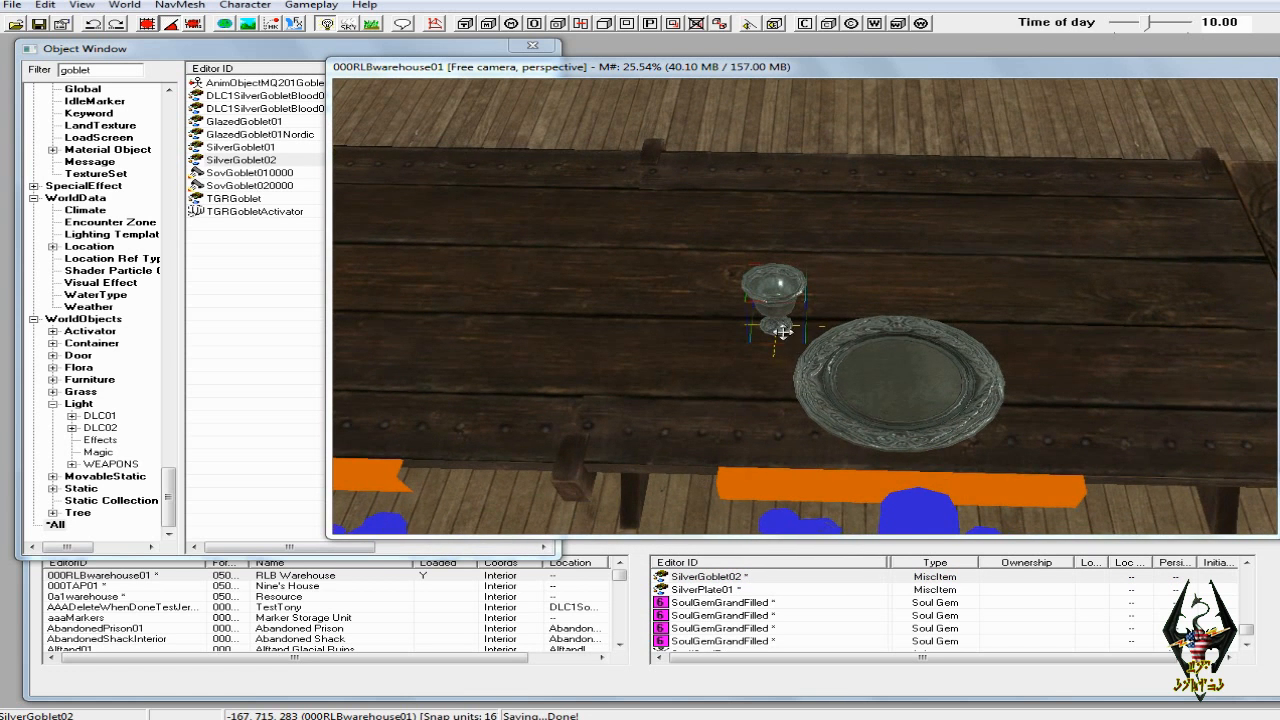
List objects of all types filtered by "fork", after trying "forks" as the filter text
click(100, 500)
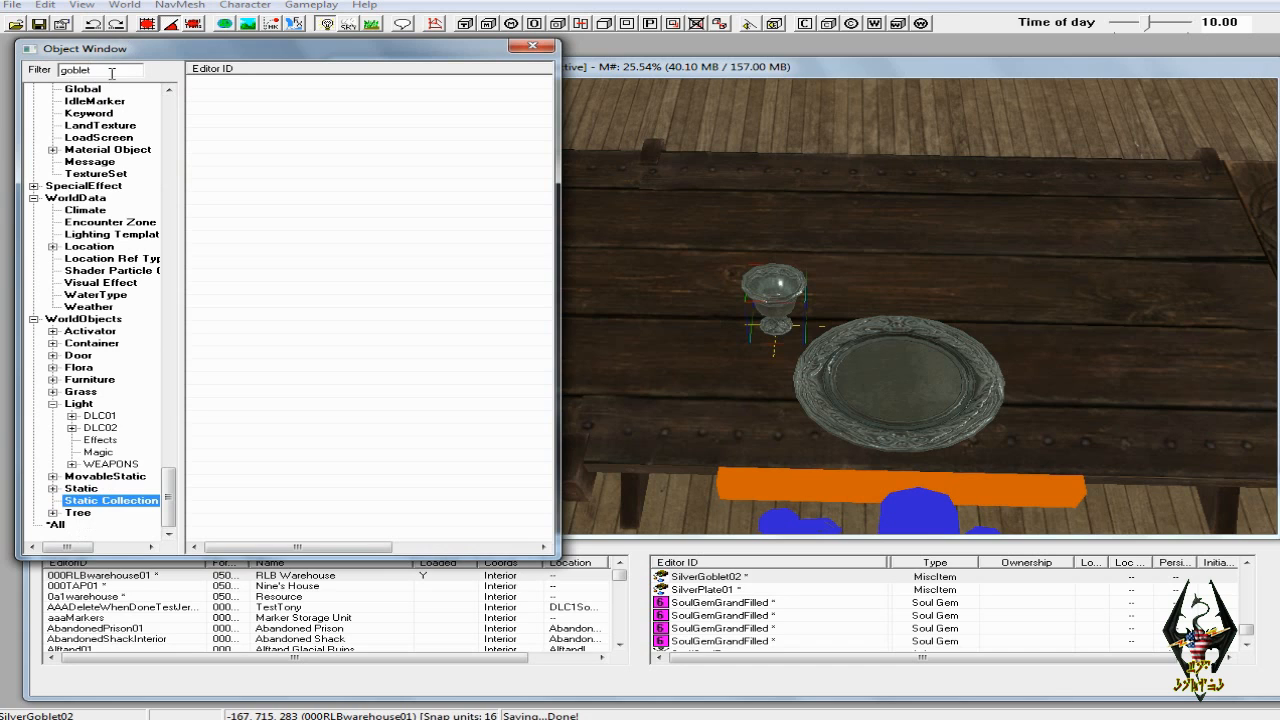
drag(112, 73, 44, 72)
text(forks)
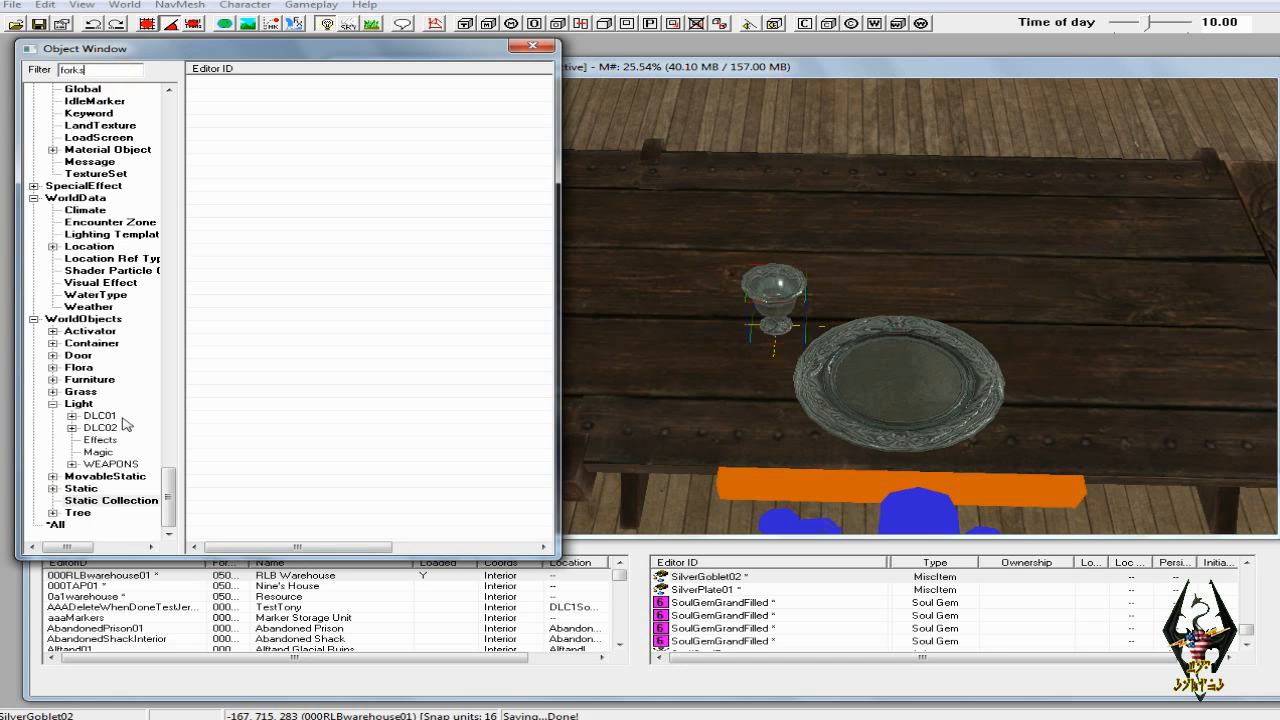
click(56, 524)
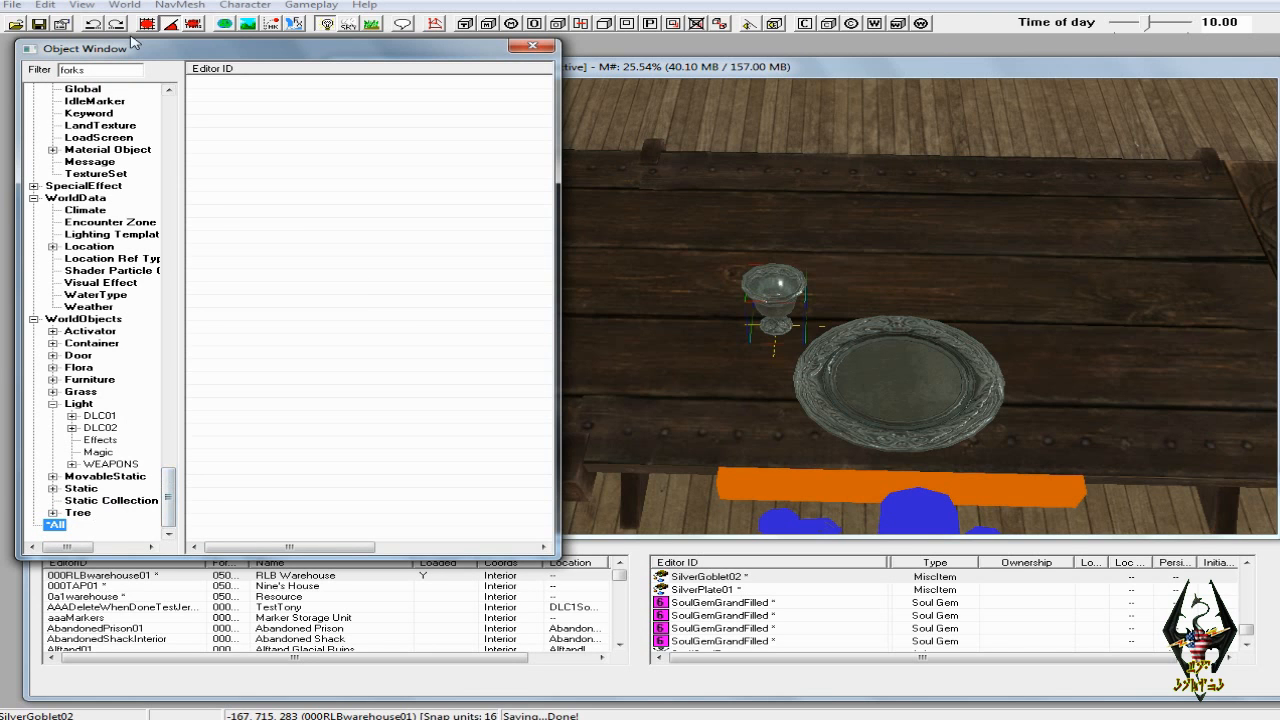
click(85, 71)
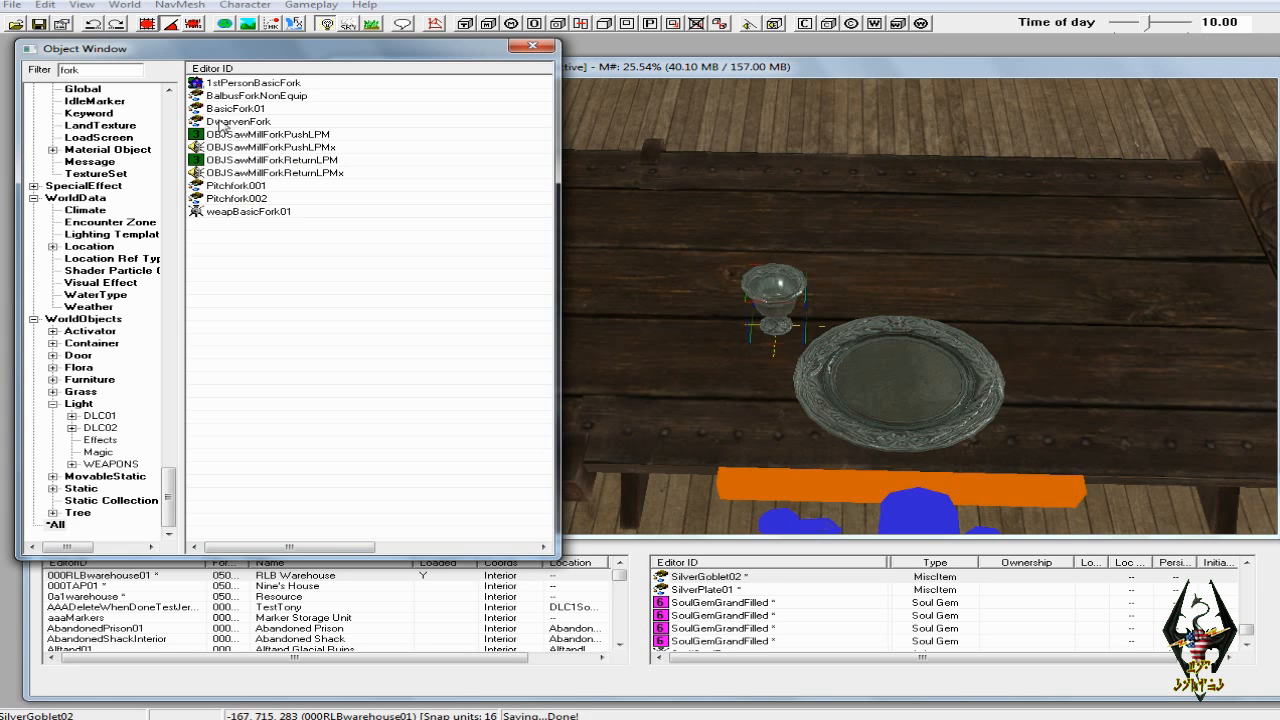
Preview BasicFork01 and DwarvenFork to compare their shapes, closing each preview
right_click(236, 112)
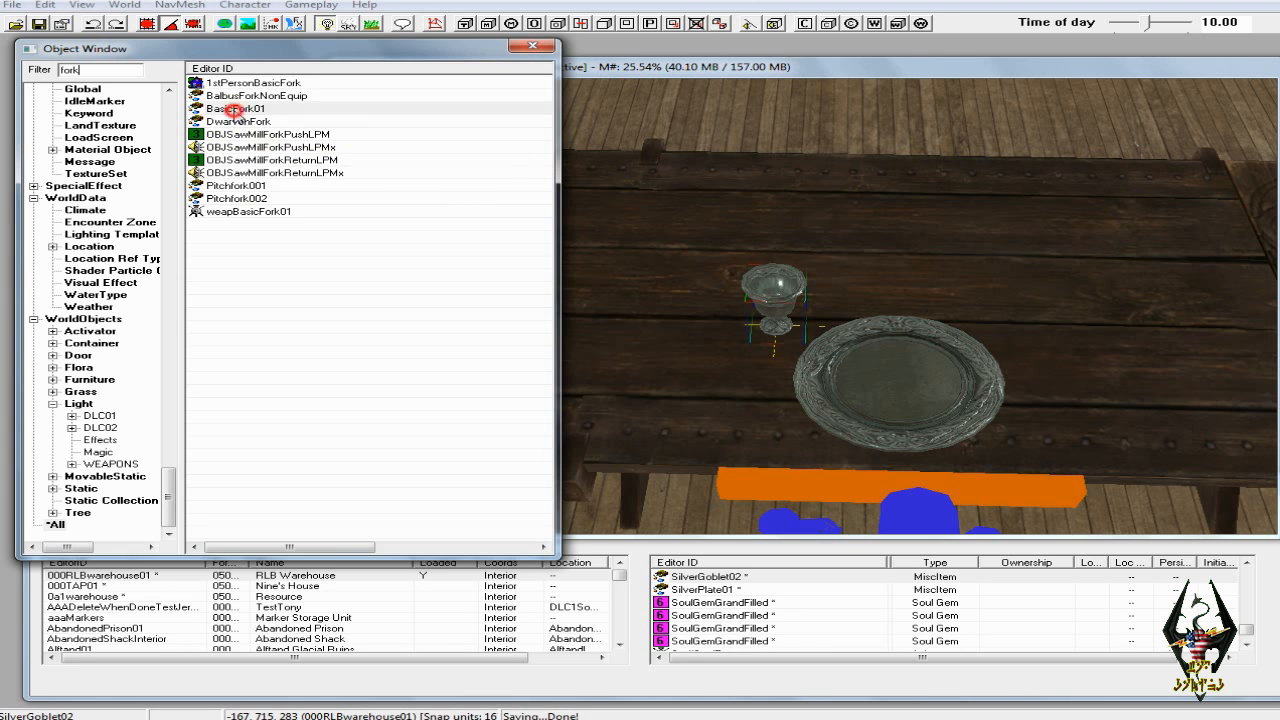
click(278, 190)
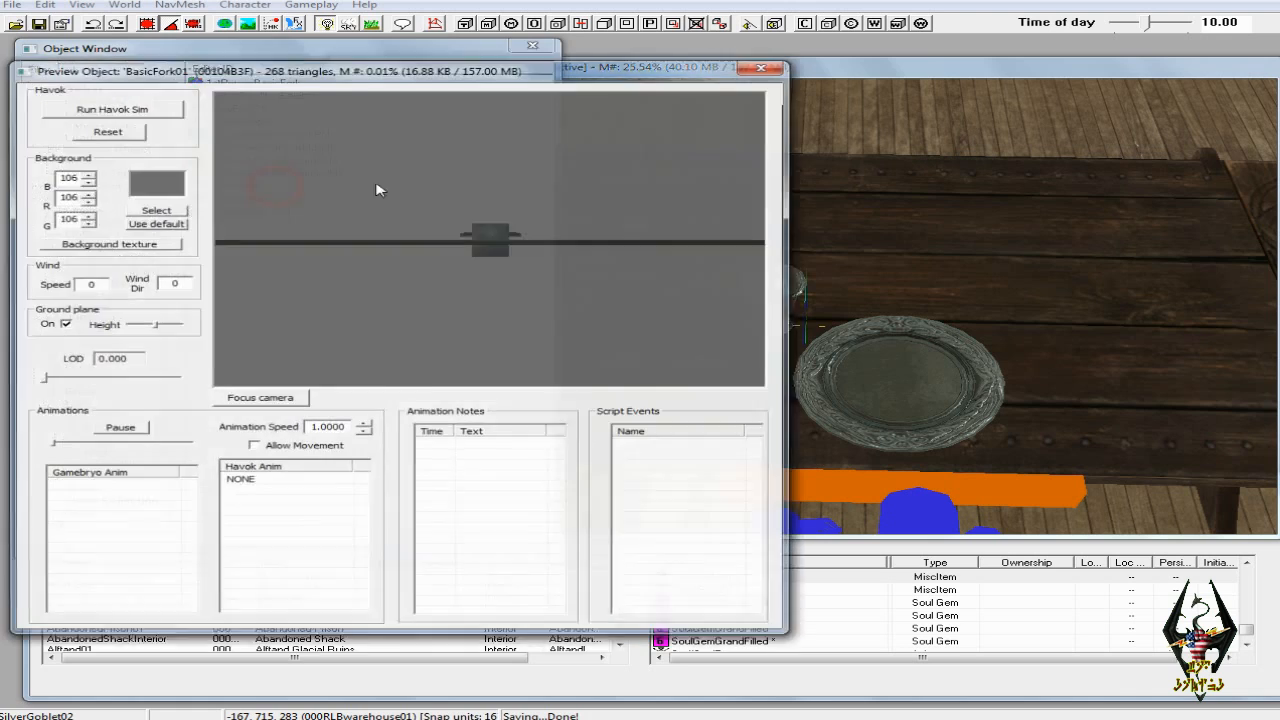
click(765, 66)
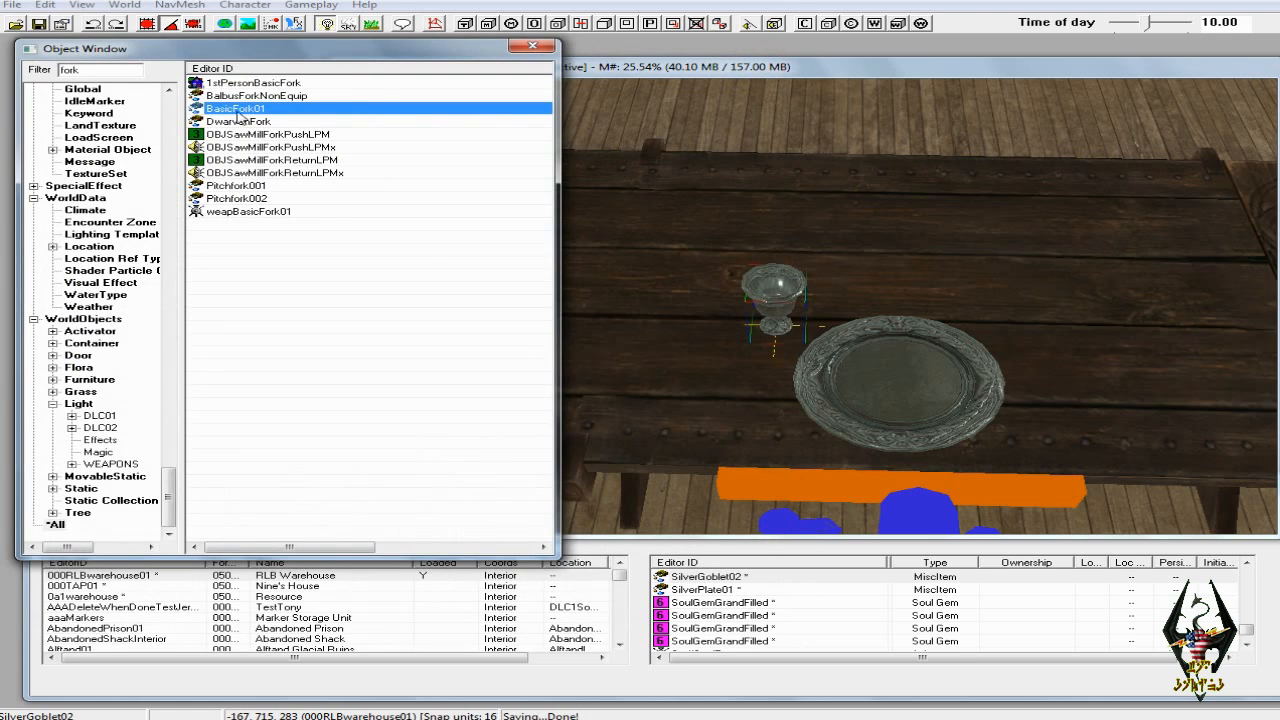
click(210, 122)
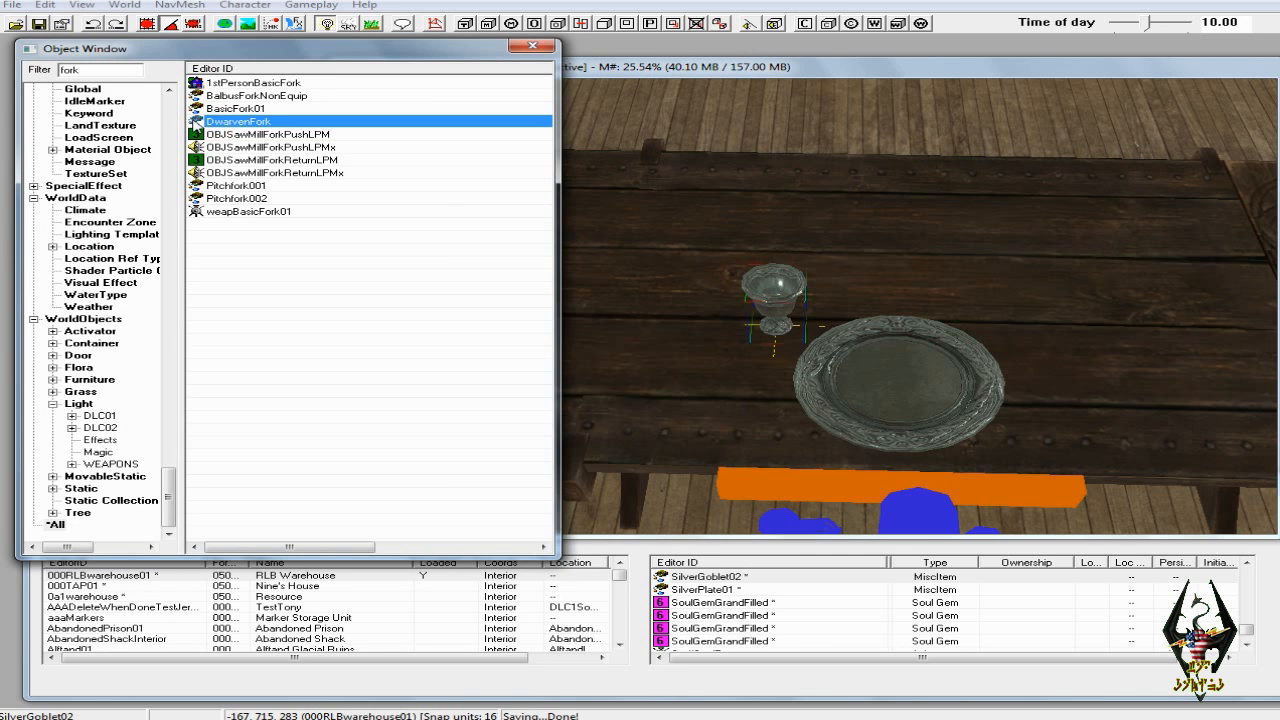
right_click(195, 122)
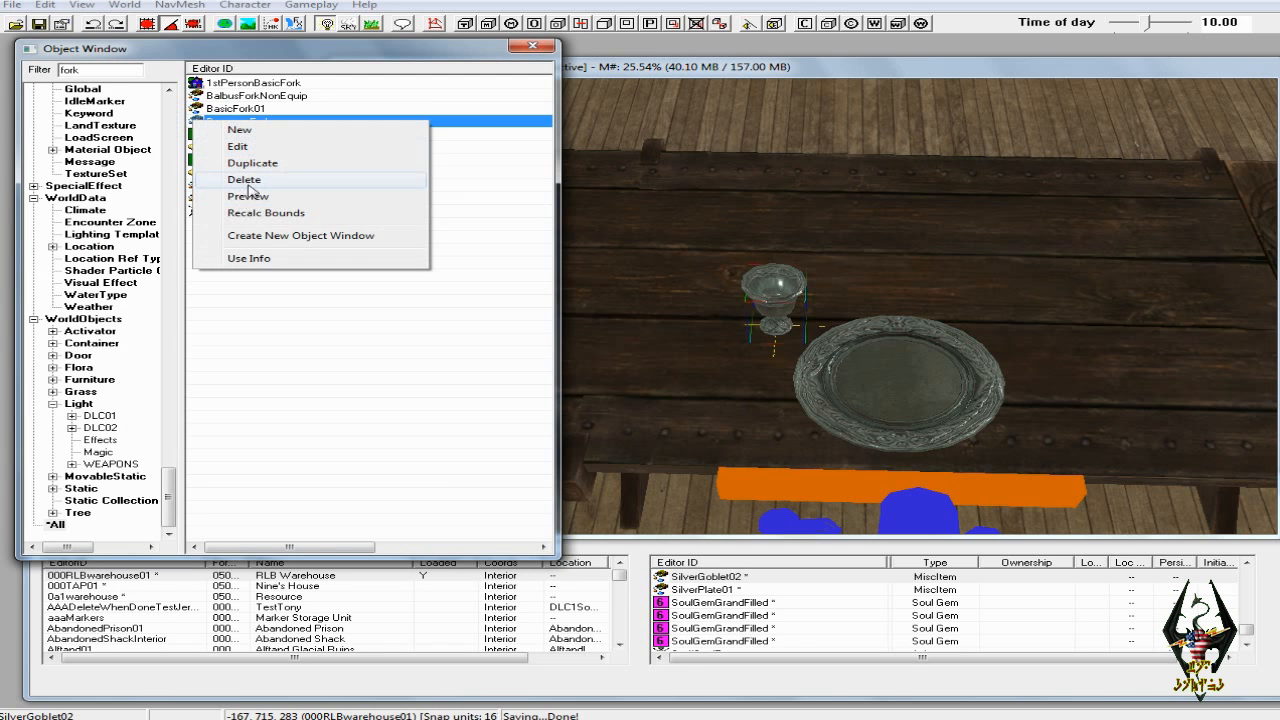
click(252, 196)
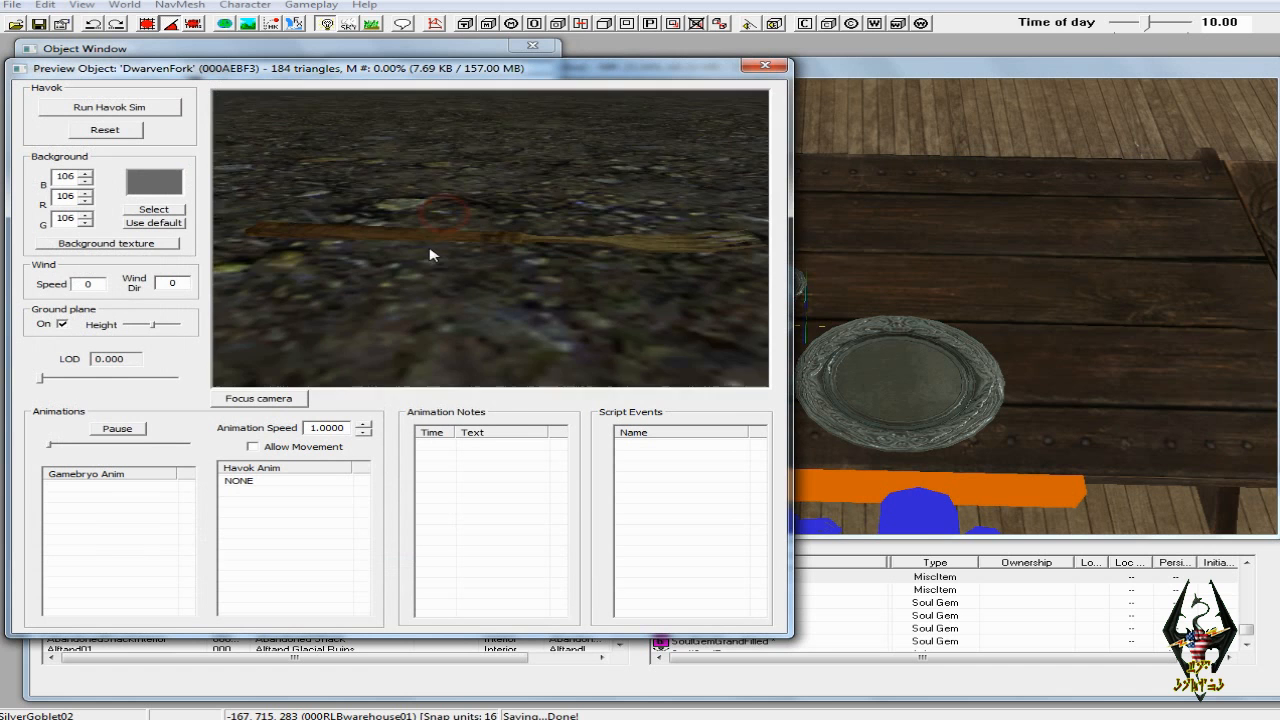
click(764, 67)
Place DwarvenFork beside the plate on the side away from the goblet, and drop it onto the tabletop
drag(196, 121, 1045, 401)
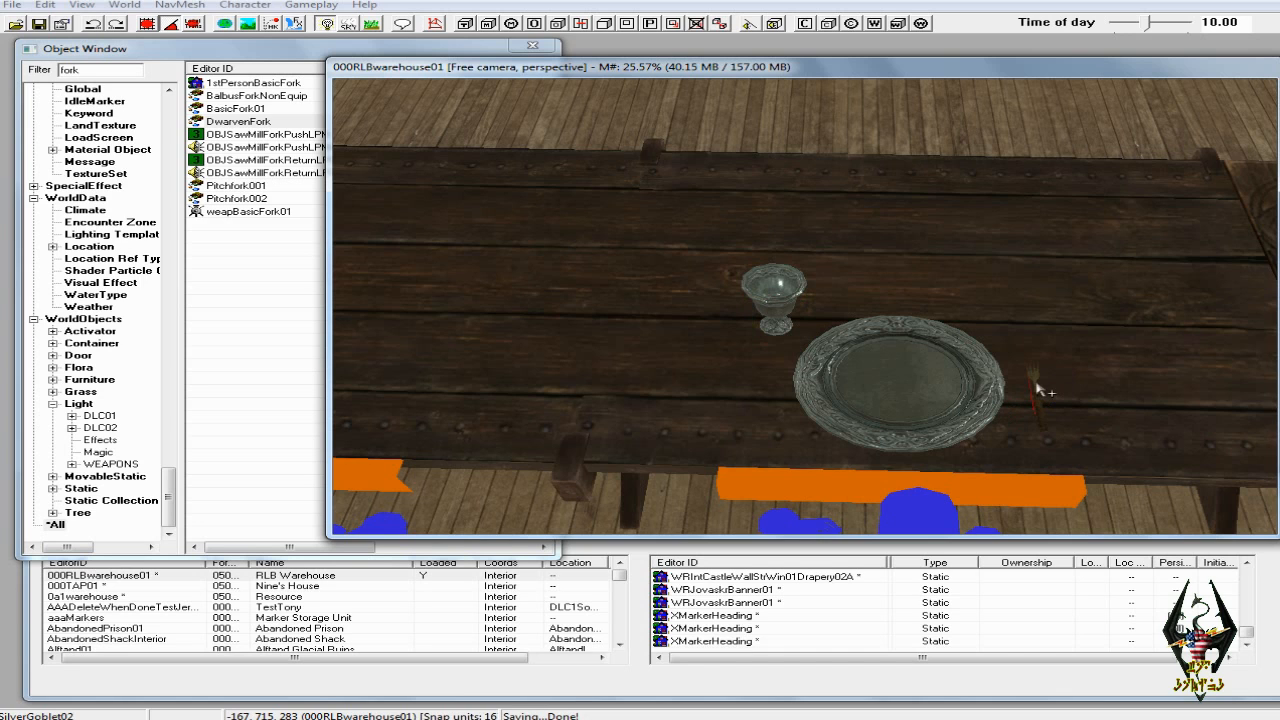
mouse_move(1040, 401)
mouse_down()
mouse_move(1060, 381)
mouse_move(1025, 396)
mouse_up()
key(f)
List objects of all types filtered by "knife"
click(136, 502)
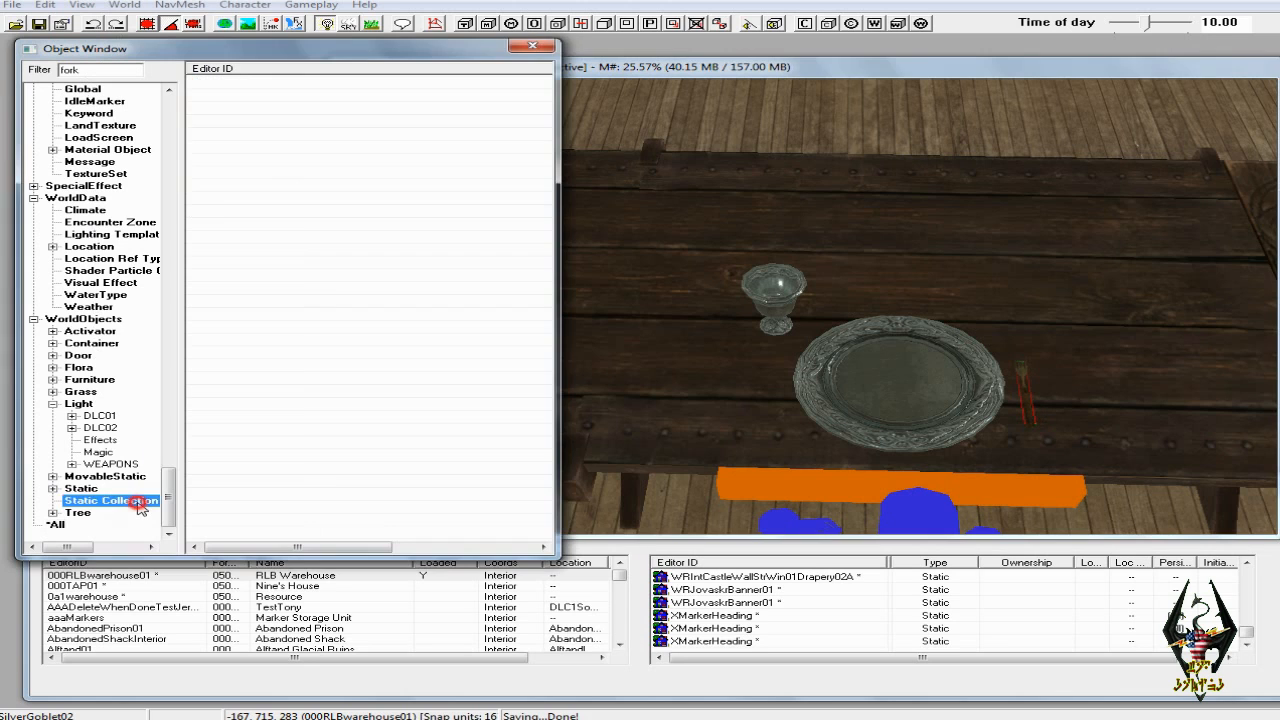
double_click(93, 69)
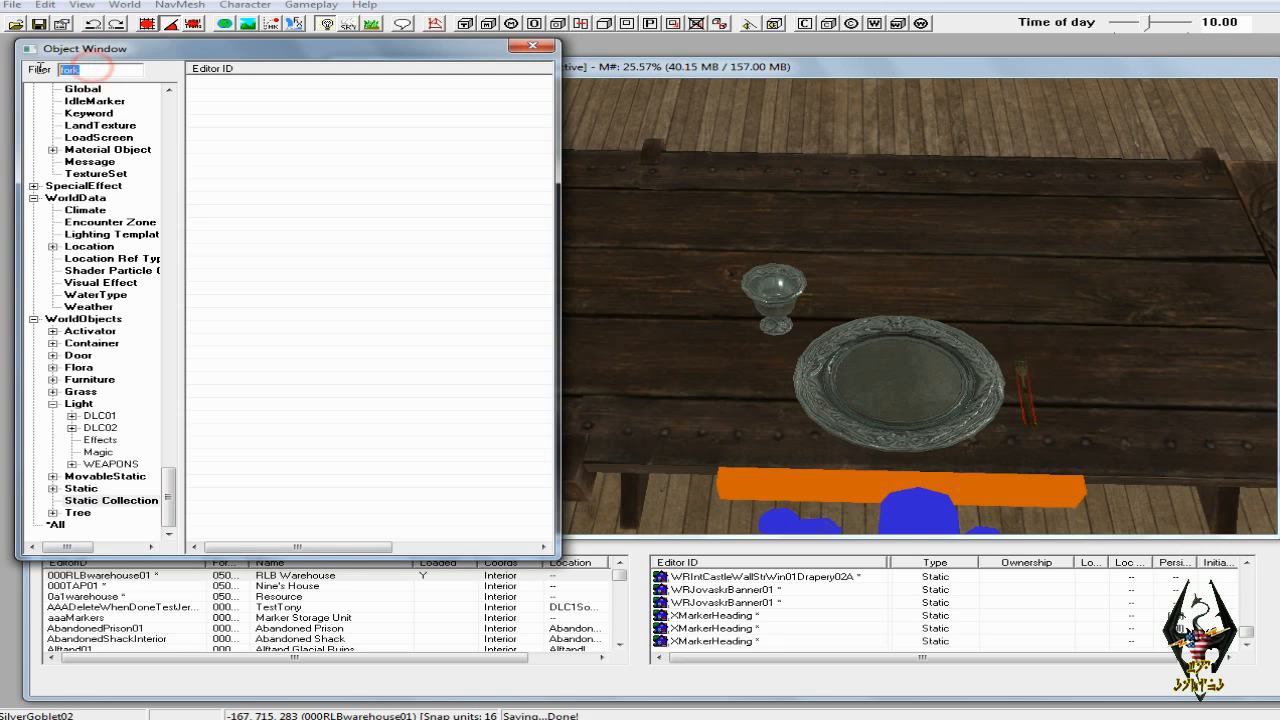
text(knife)
click(57, 525)
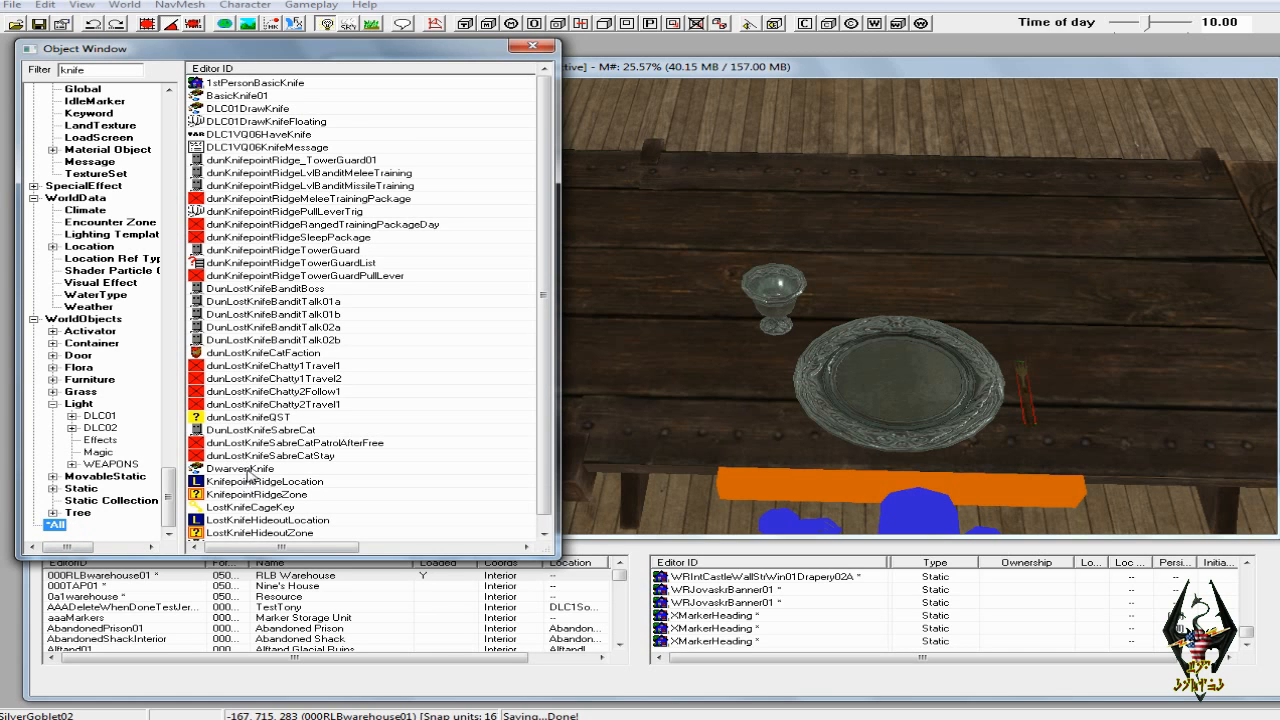
Place DwarvenKnife beside the plate on the goblet's side, adjust its position and rotation, and drop it onto the tabletop
drag(240, 468, 775, 399)
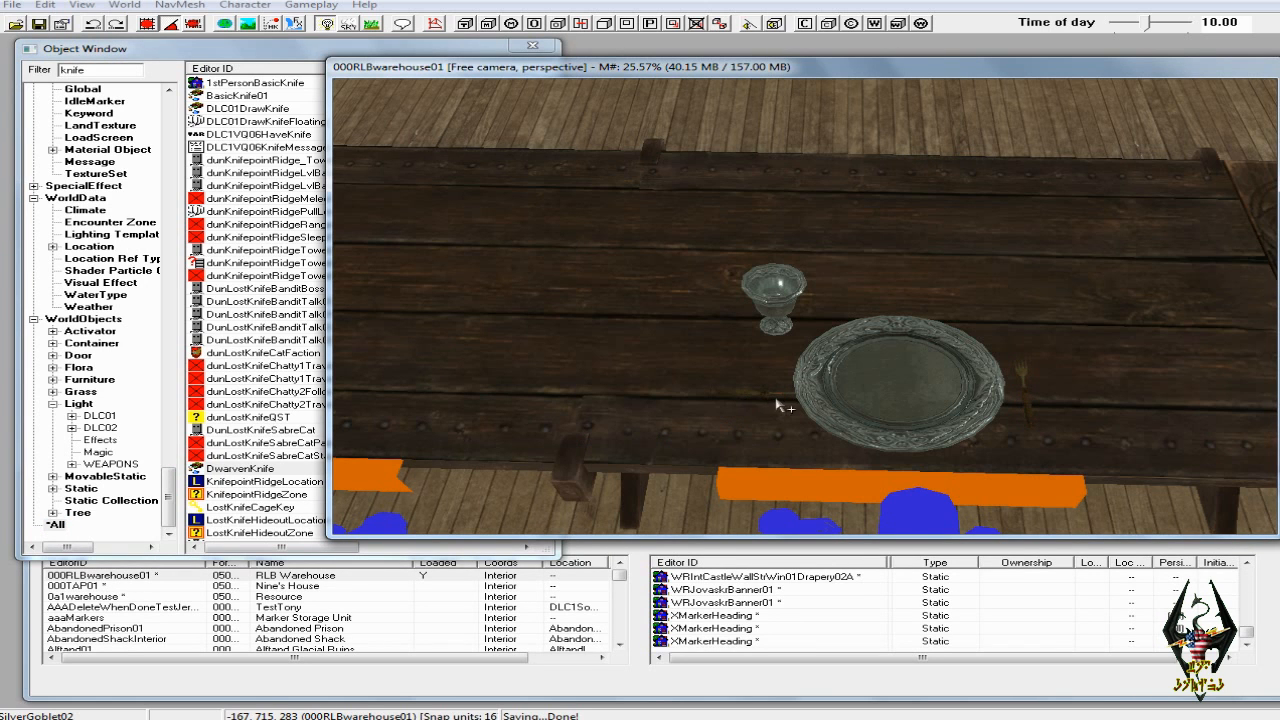
drag(739, 392, 739, 369)
right_drag(739, 370, 741, 367)
mouse_move(764, 387)
mouse_down()
mouse_move(769, 413)
mouse_move(772, 397)
mouse_up()
key(f)
List objects of all types filtered by "food"
click(242, 52)
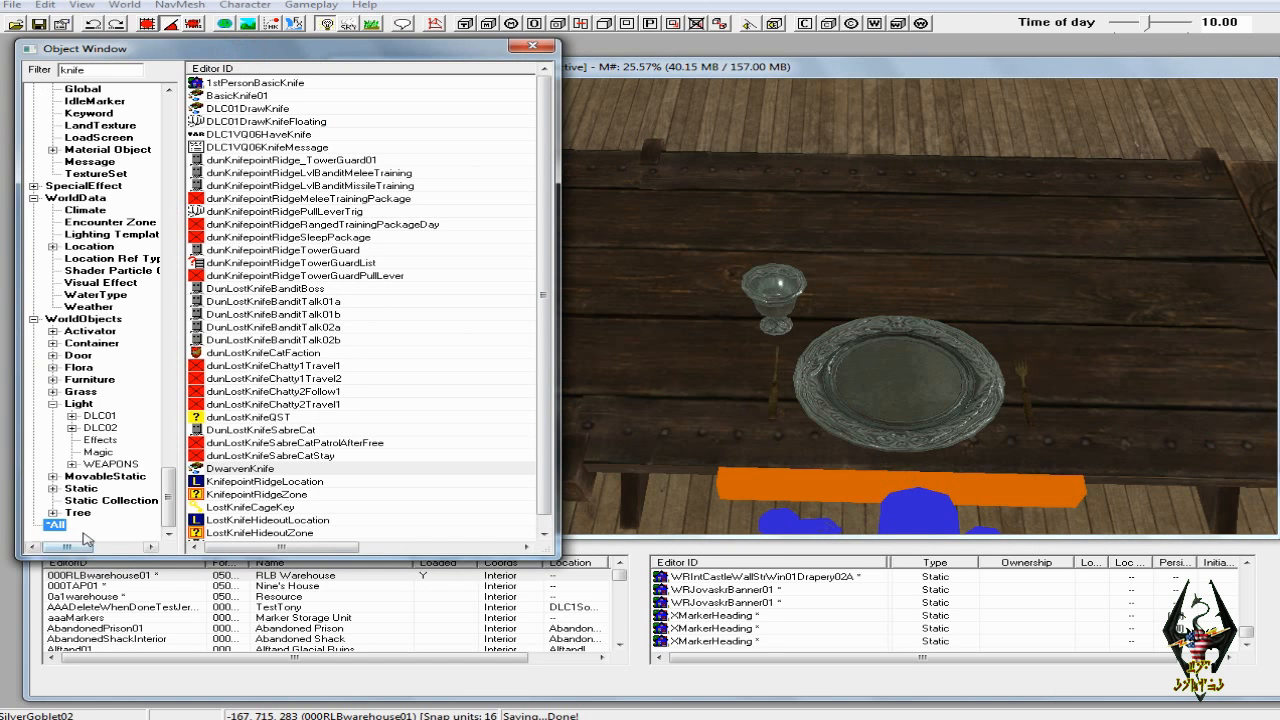
click(121, 501)
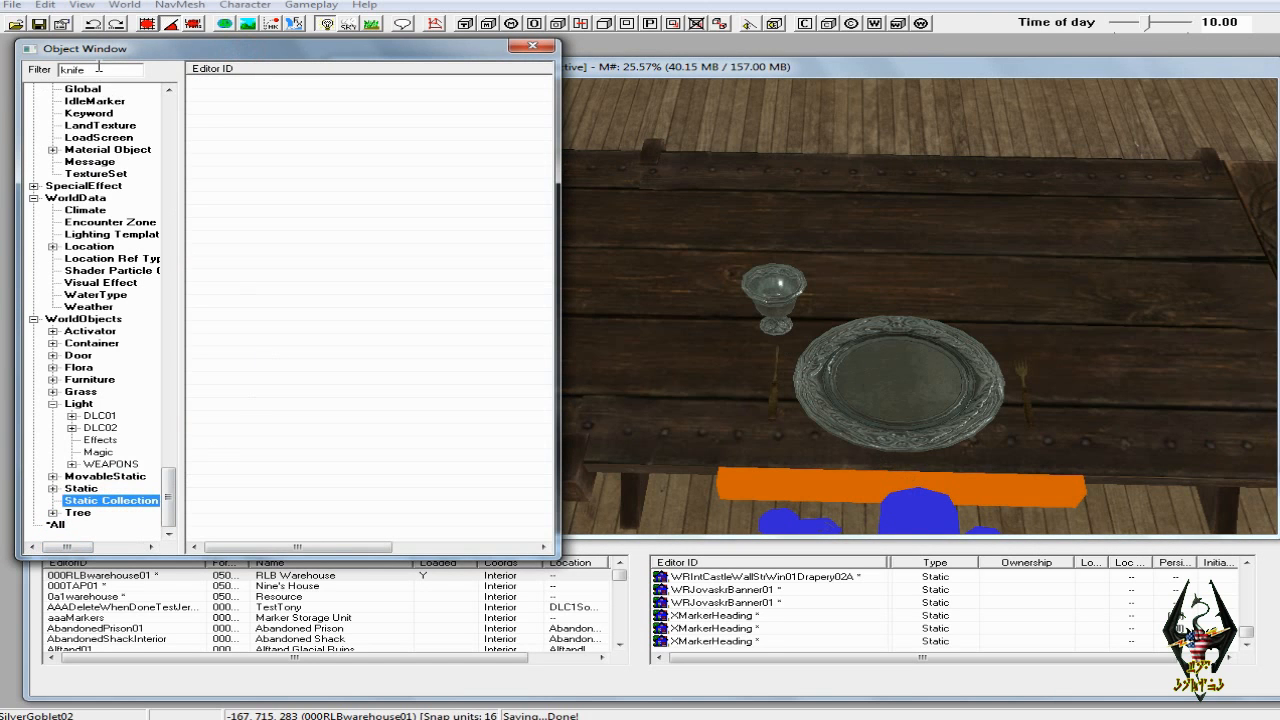
drag(99, 70, 38, 69)
text(food)
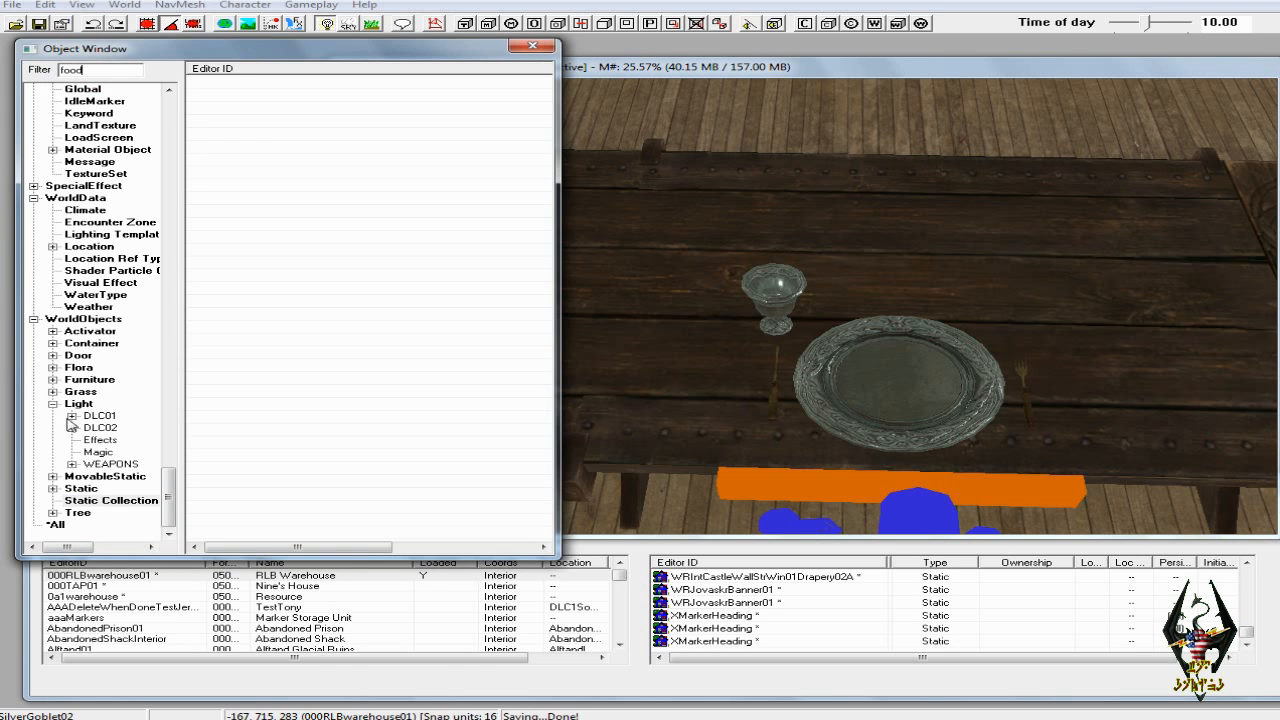
click(55, 524)
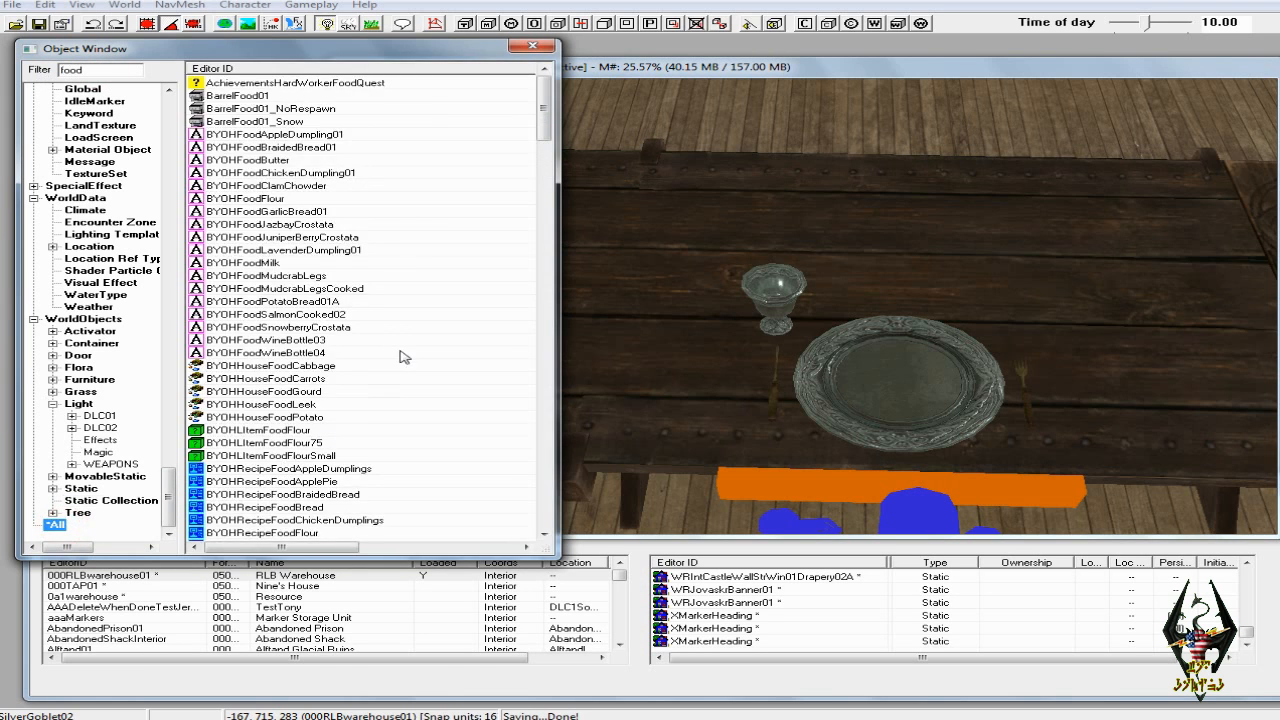
Place FoodVenisonCooked over the silver plate and raise it above the plate's surface
click(265, 276)
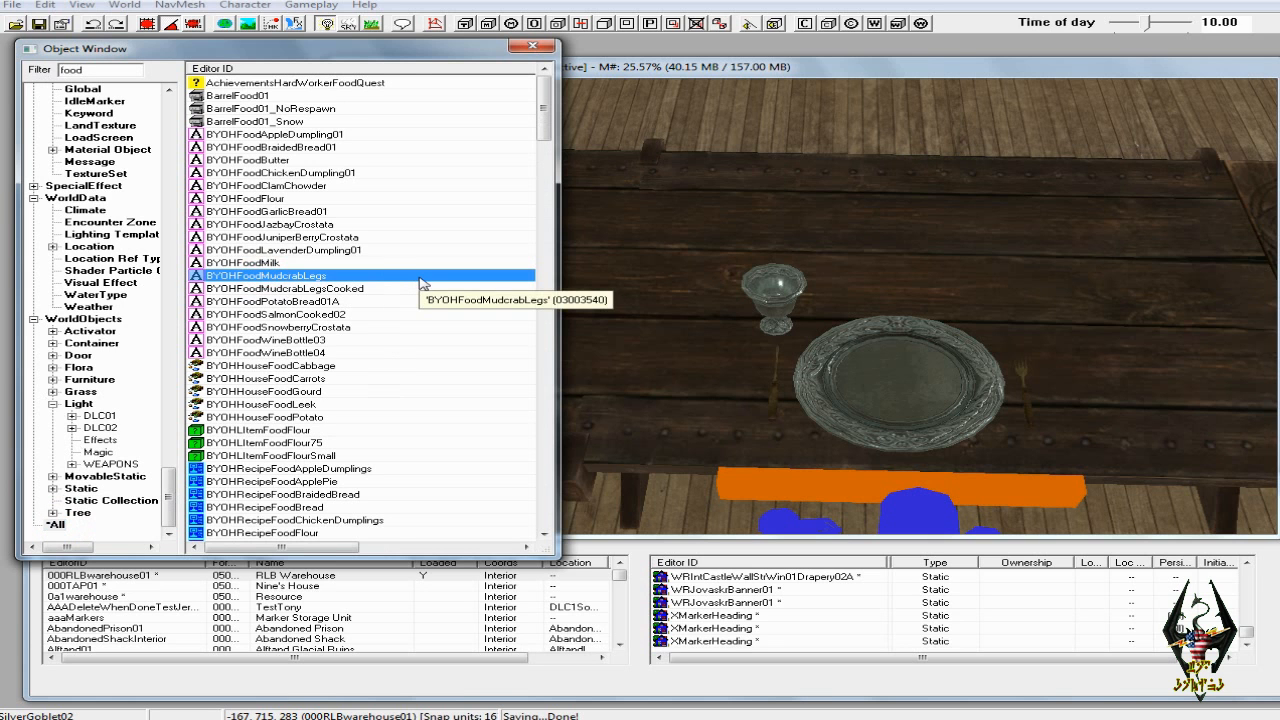
scroll(420, 285, down, 8)
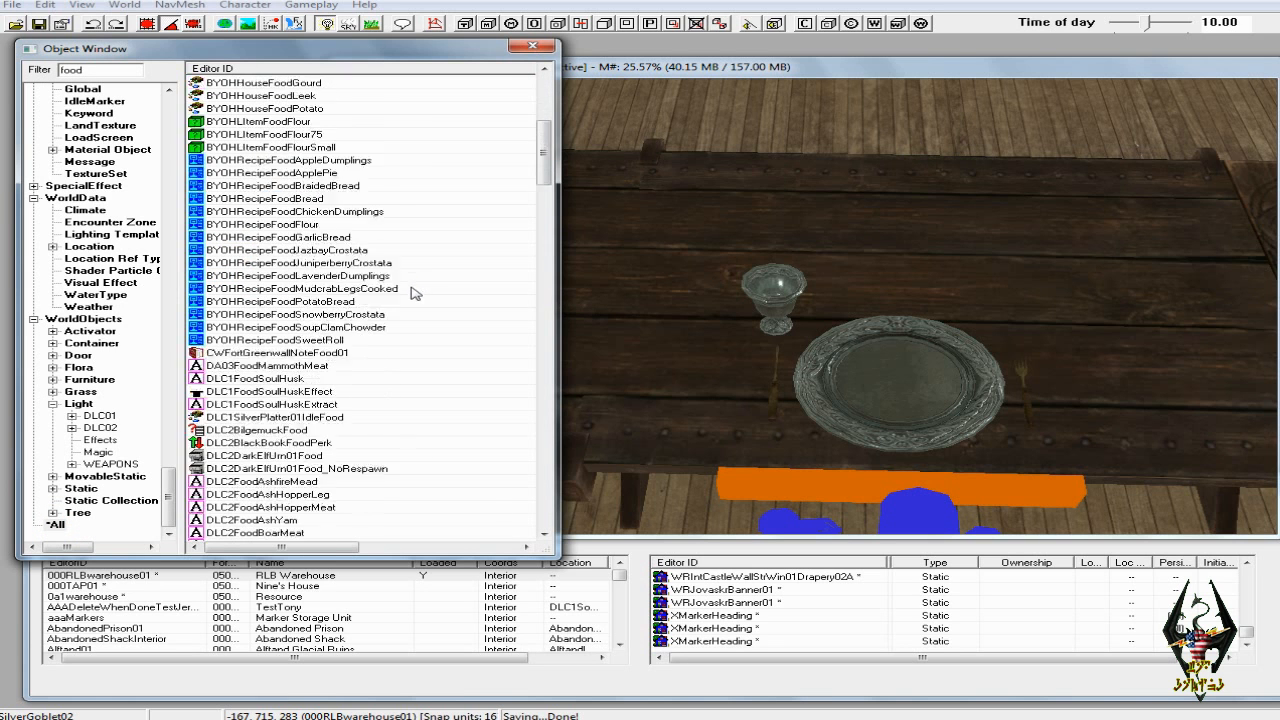
scroll(413, 292, down, 15)
scroll(348, 399, down, 15)
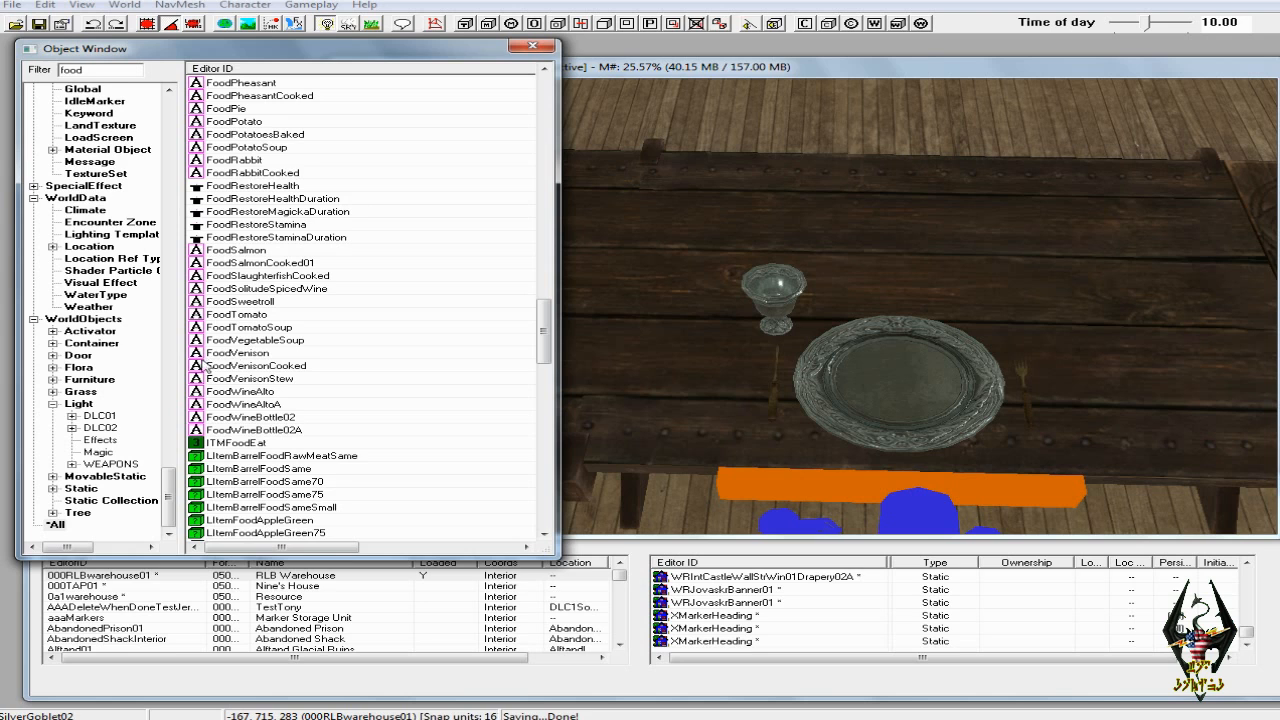
click(201, 369)
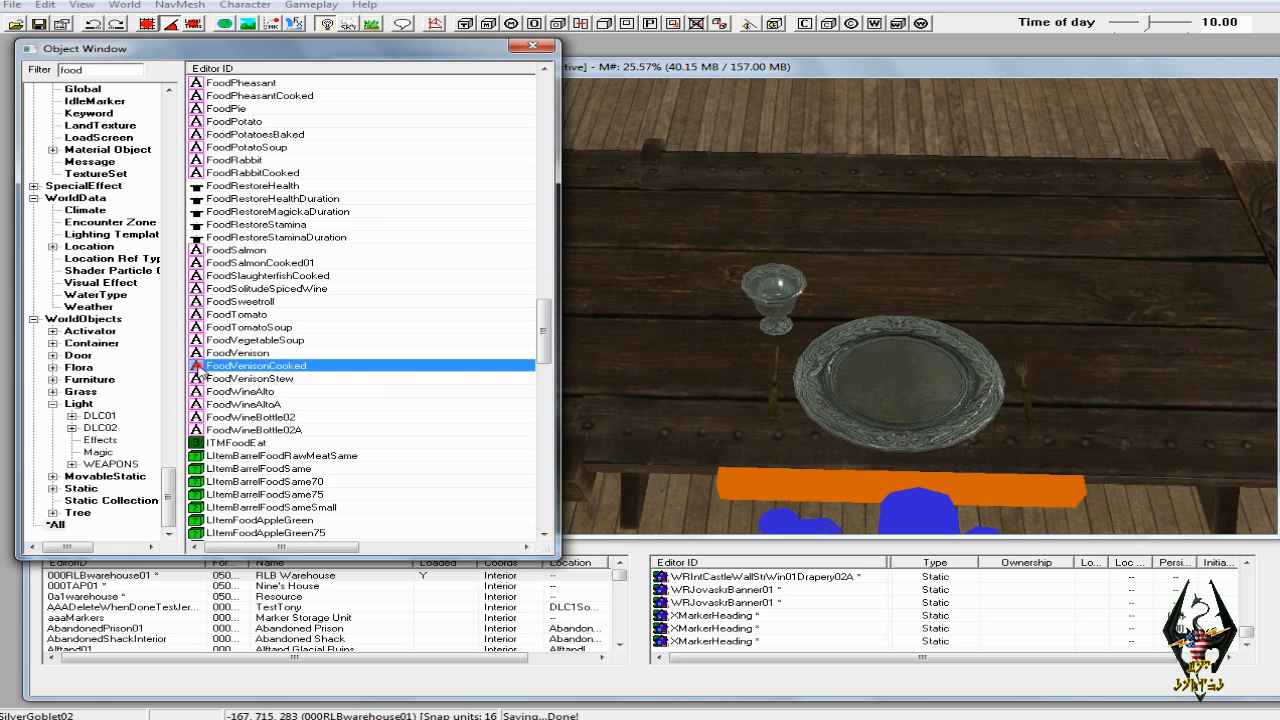
drag(199, 371, 890, 382)
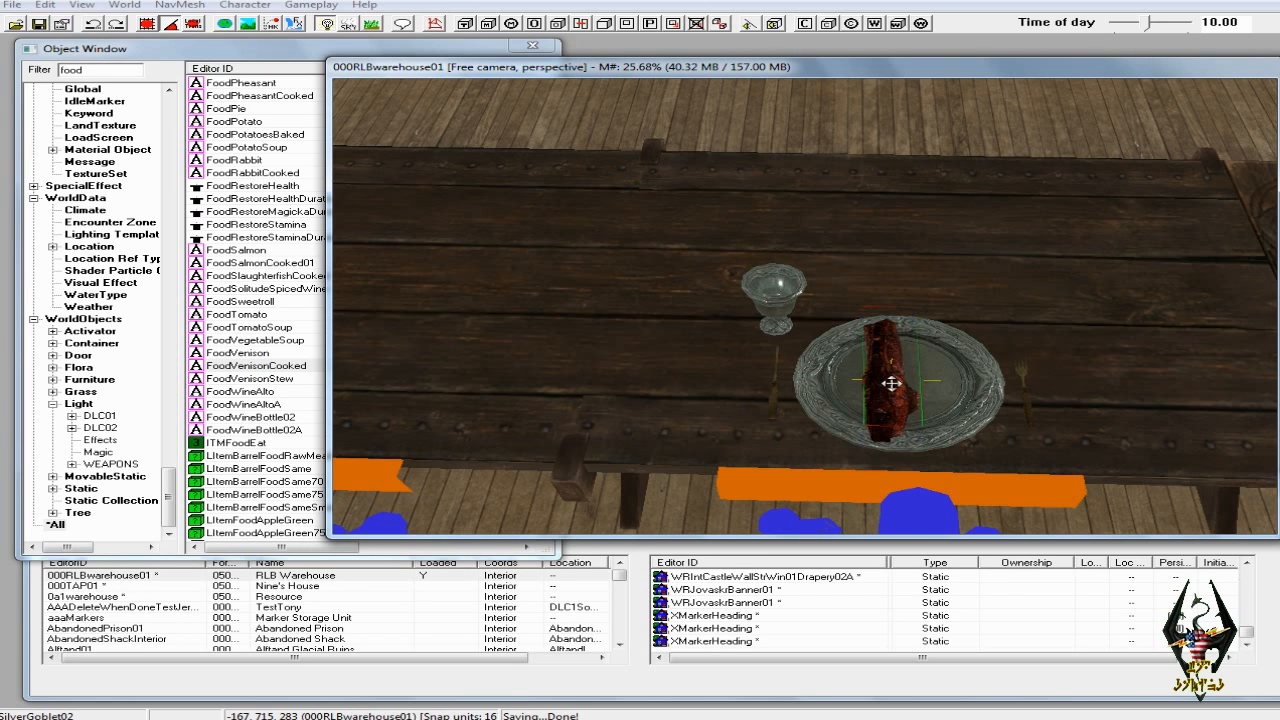
key(z)
drag(891, 384, 897, 350)
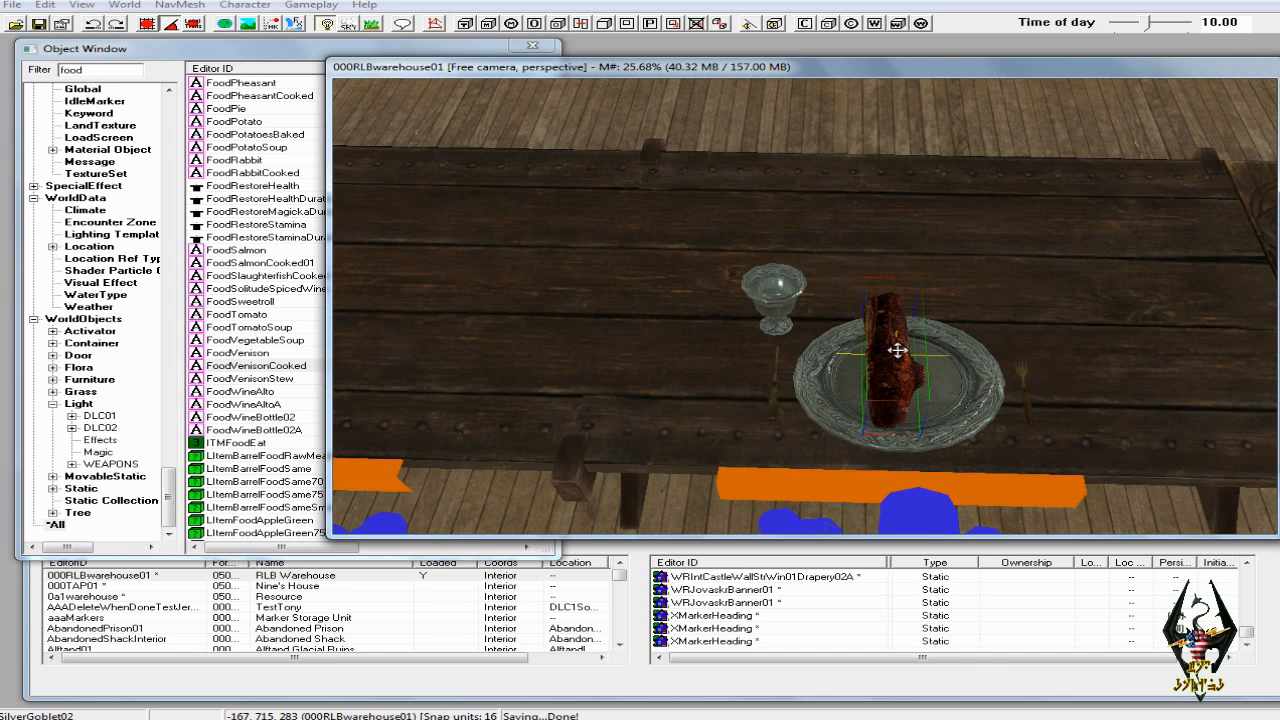
Scale down the cooked venison to fit the plate and rotate it so that it lies flat
shift+middle_drag(897, 350, 743, 341)
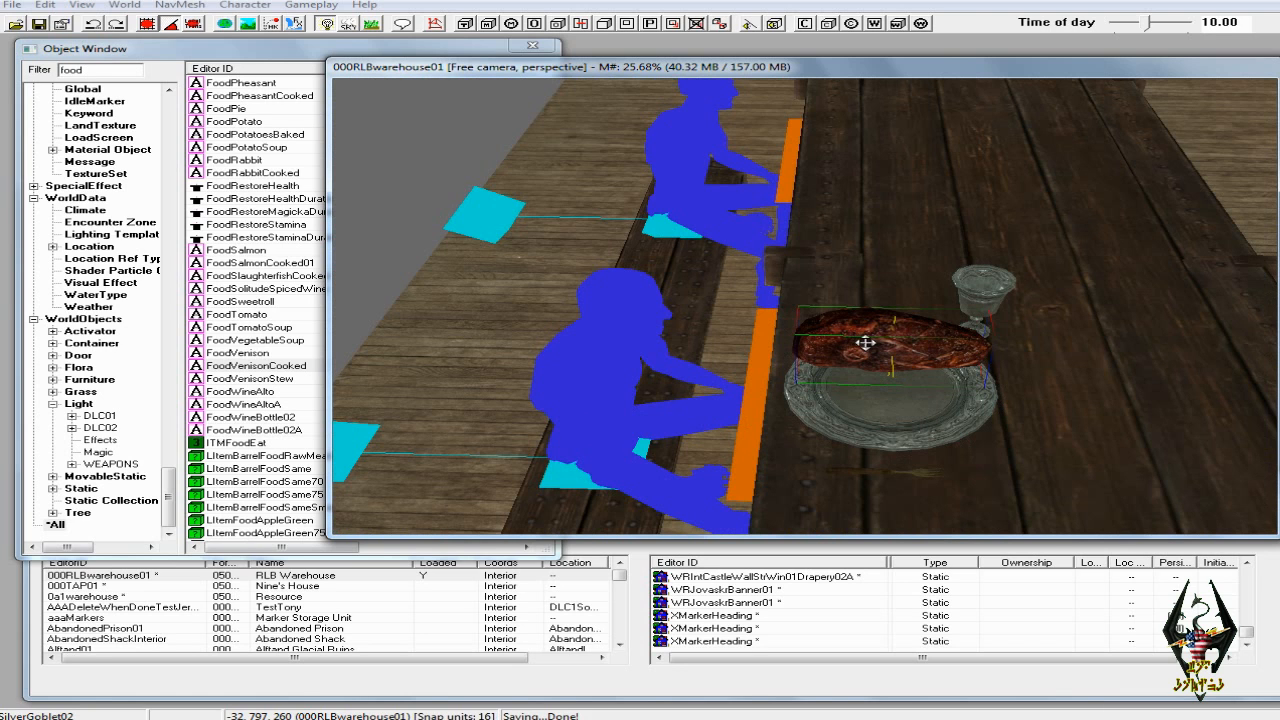
drag(868, 347, 868, 337)
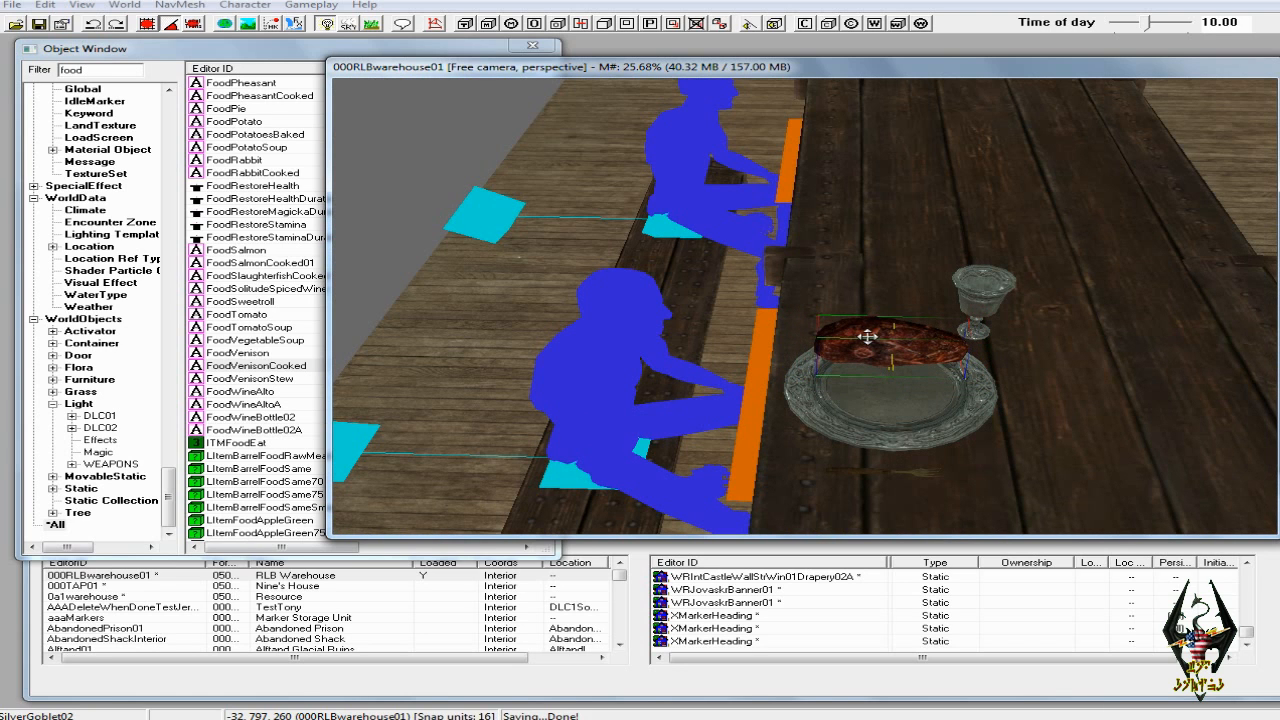
key(e)
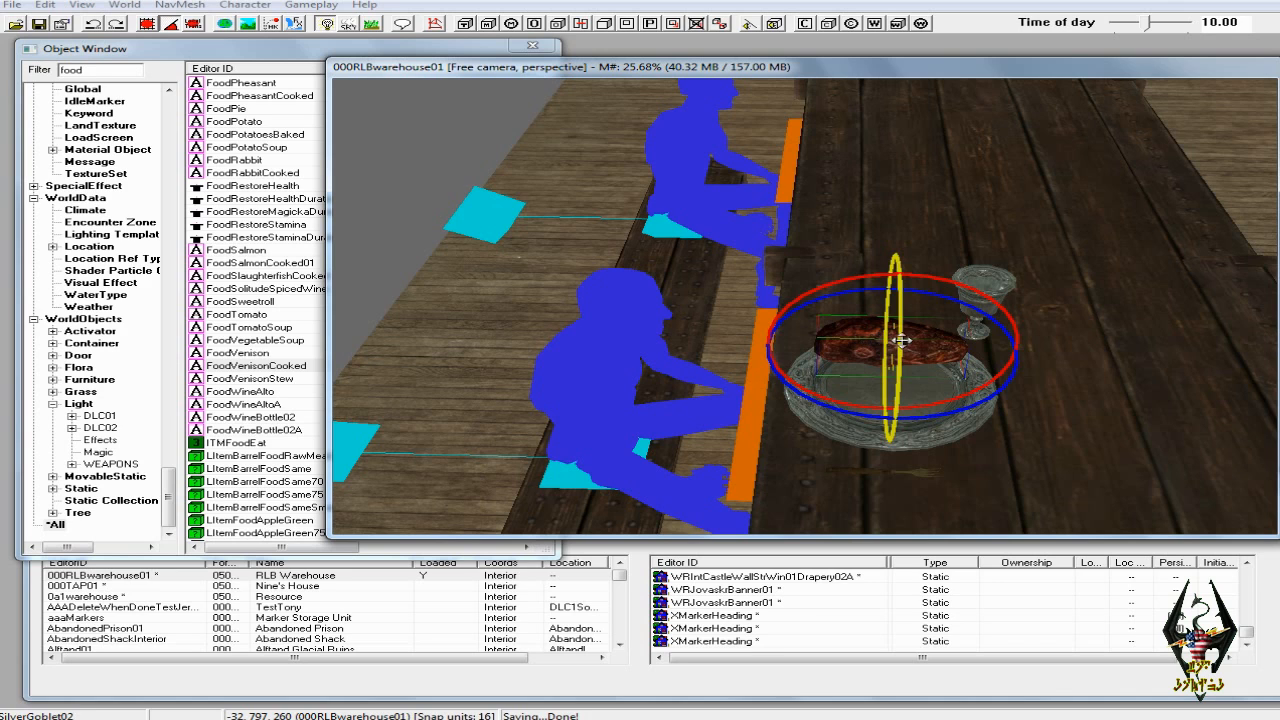
drag(901, 340, 910, 352)
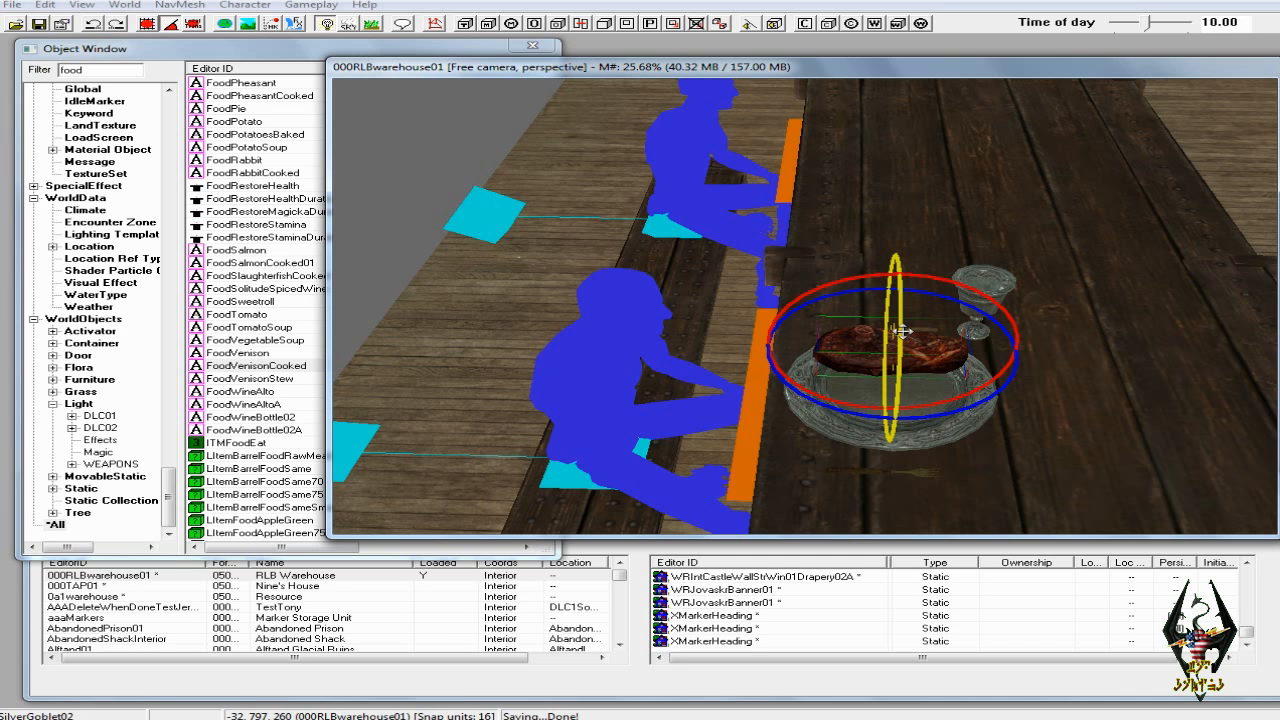
key(e)
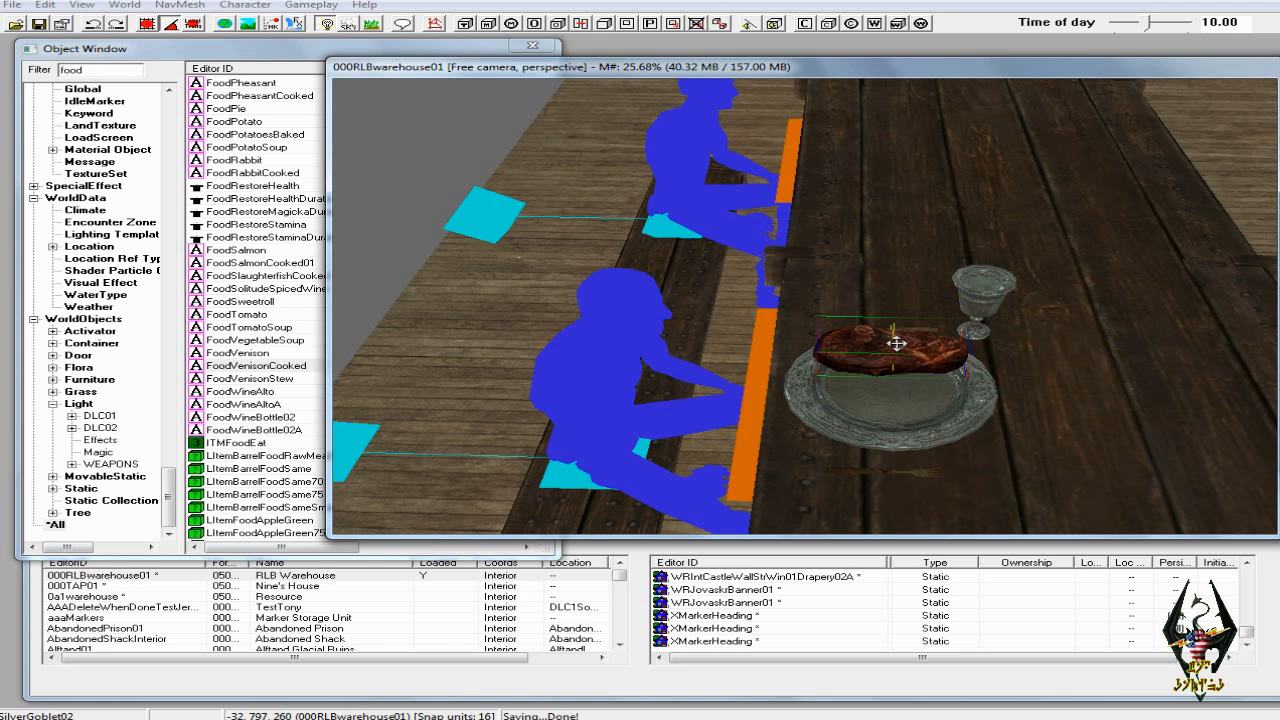
Drop the cooked venison onto the plate and shift it toward the knife's side
key(f)
shift+middle_drag(897, 370, 944, 320)
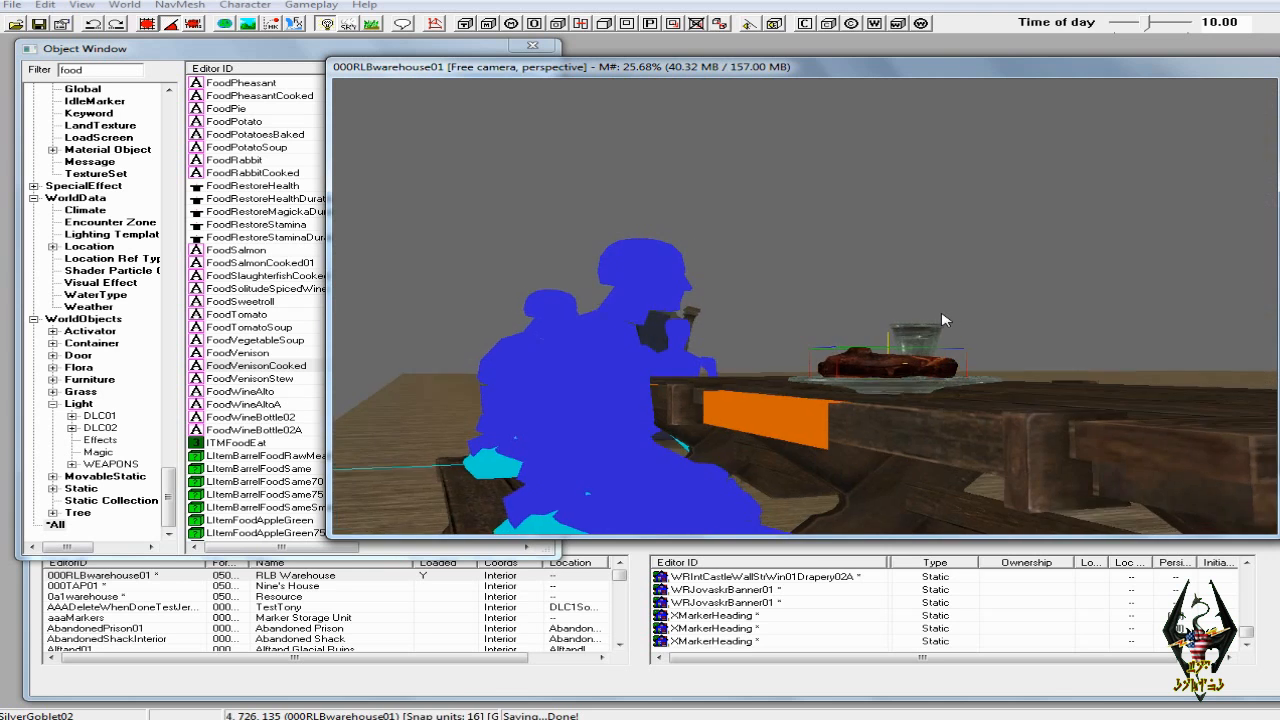
scroll(944, 320, up, 5)
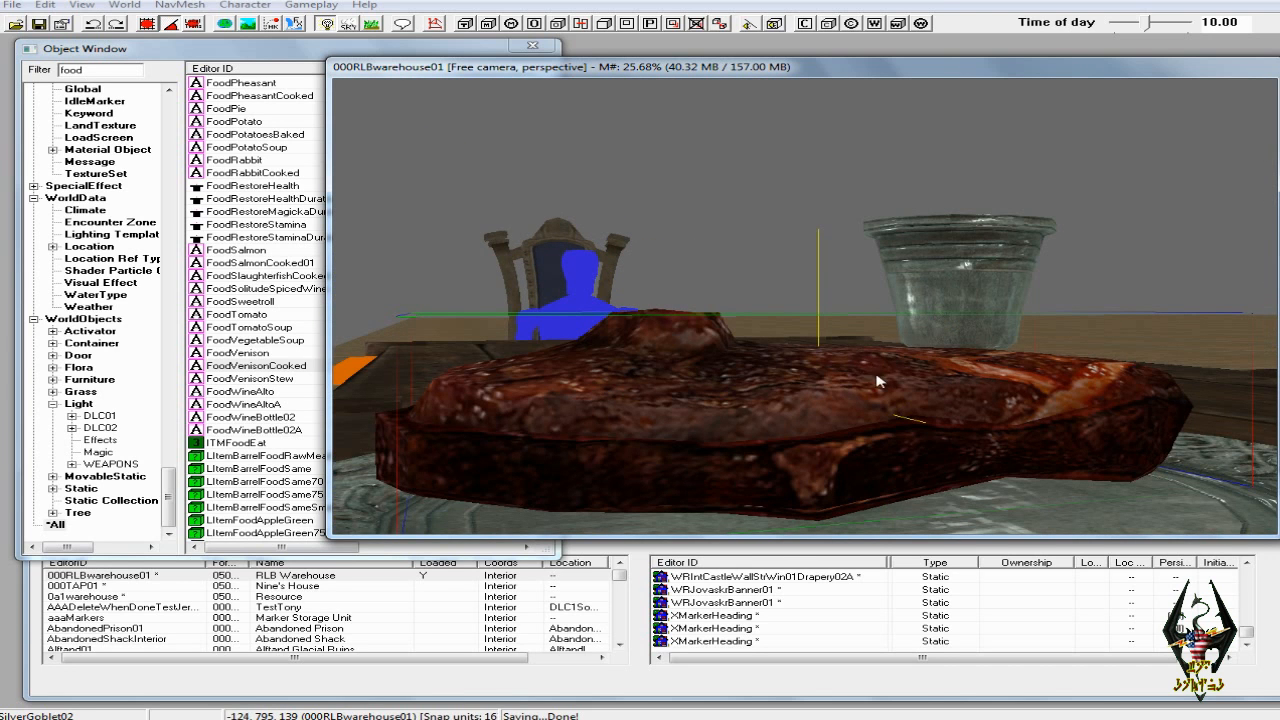
scroll(875, 373, up, 5)
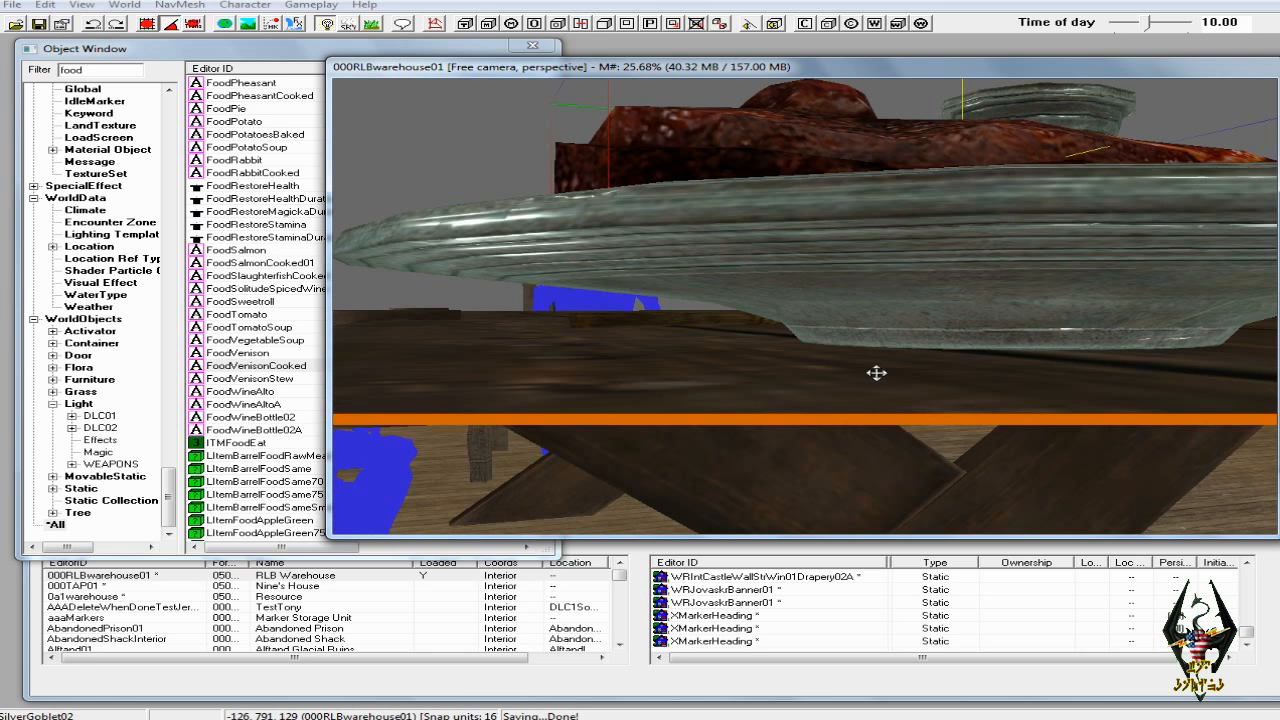
key(Up)
scroll(907, 343, up, 3)
scroll(907, 343, down, 3)
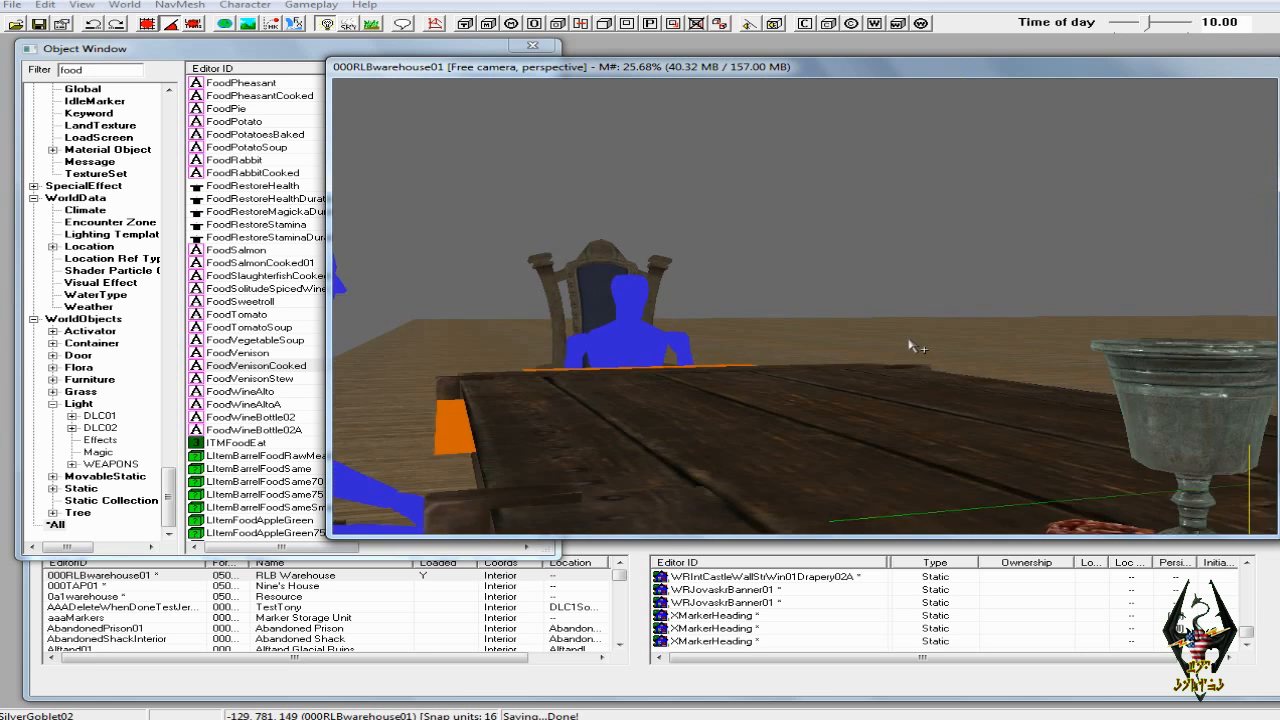
shift+middle_drag(908, 343, 920, 418)
scroll(914, 353, down, 5)
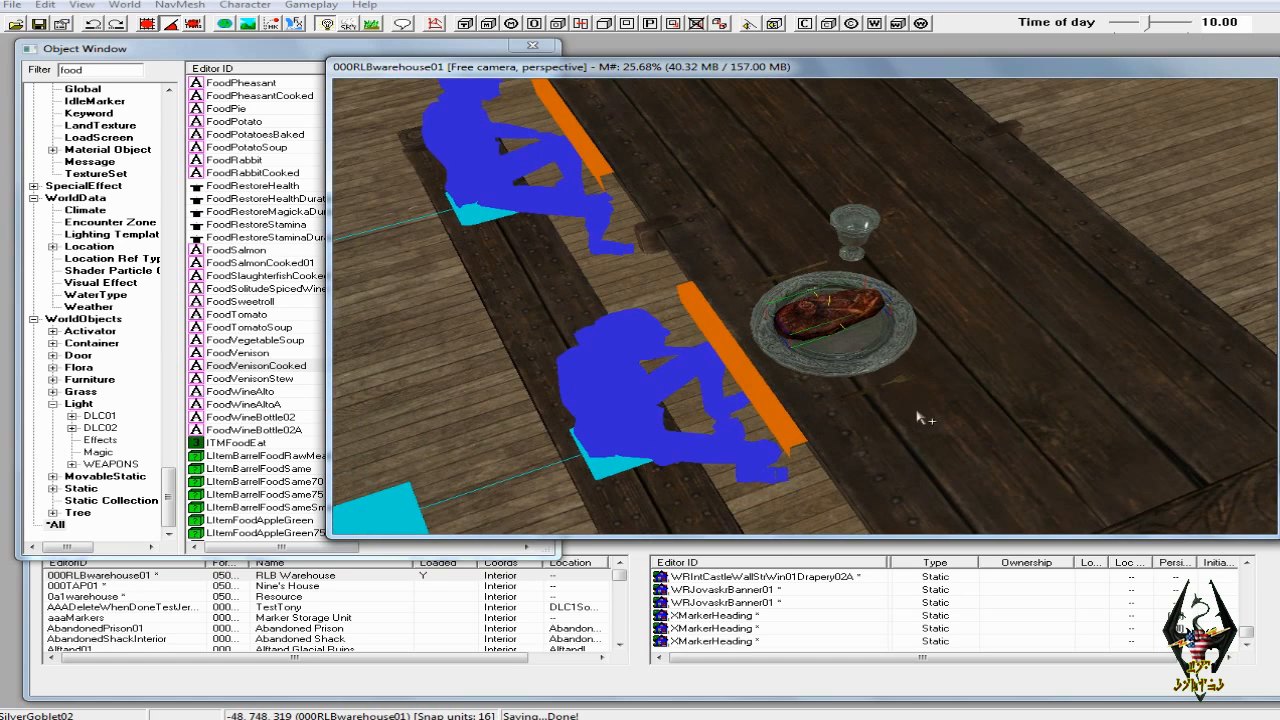
drag(840, 322, 830, 315)
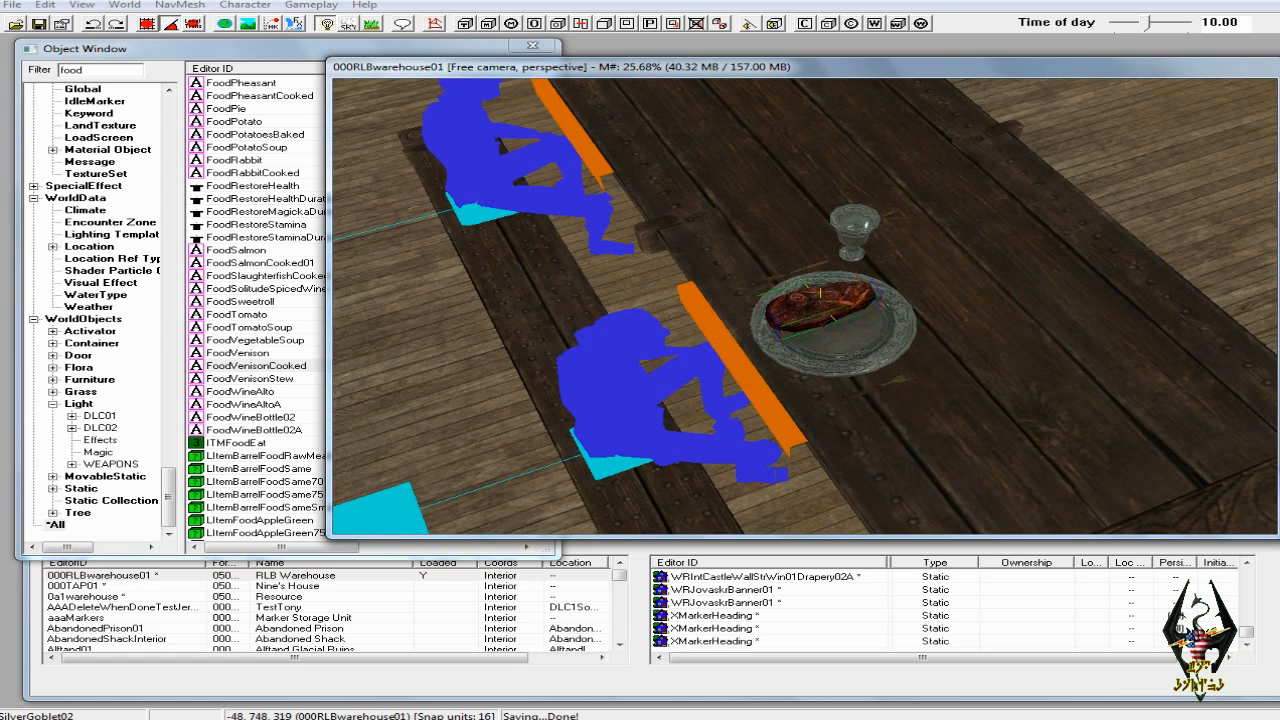
Place FoodPotatoesBaked on the plate beside the venison, on the fork's side
shift+middle_drag(828, 297, 745, 308)
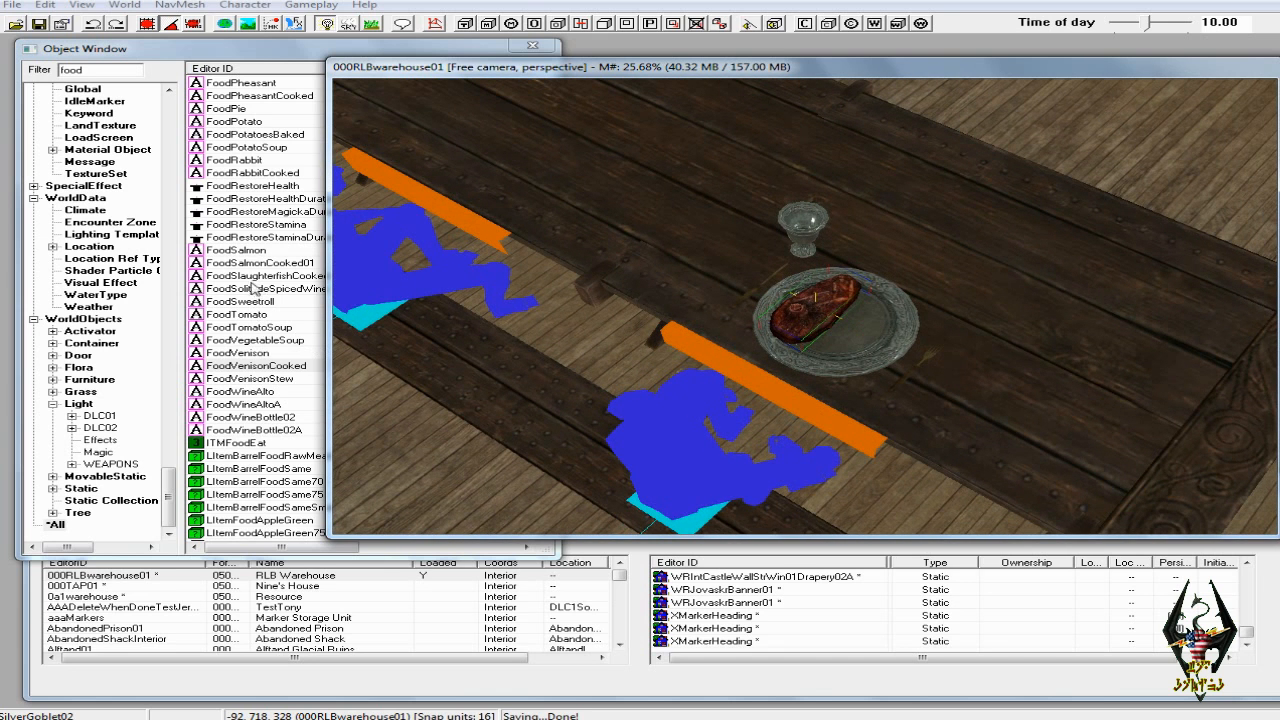
click(250, 161)
scroll(290, 156, up, 1)
click(258, 212)
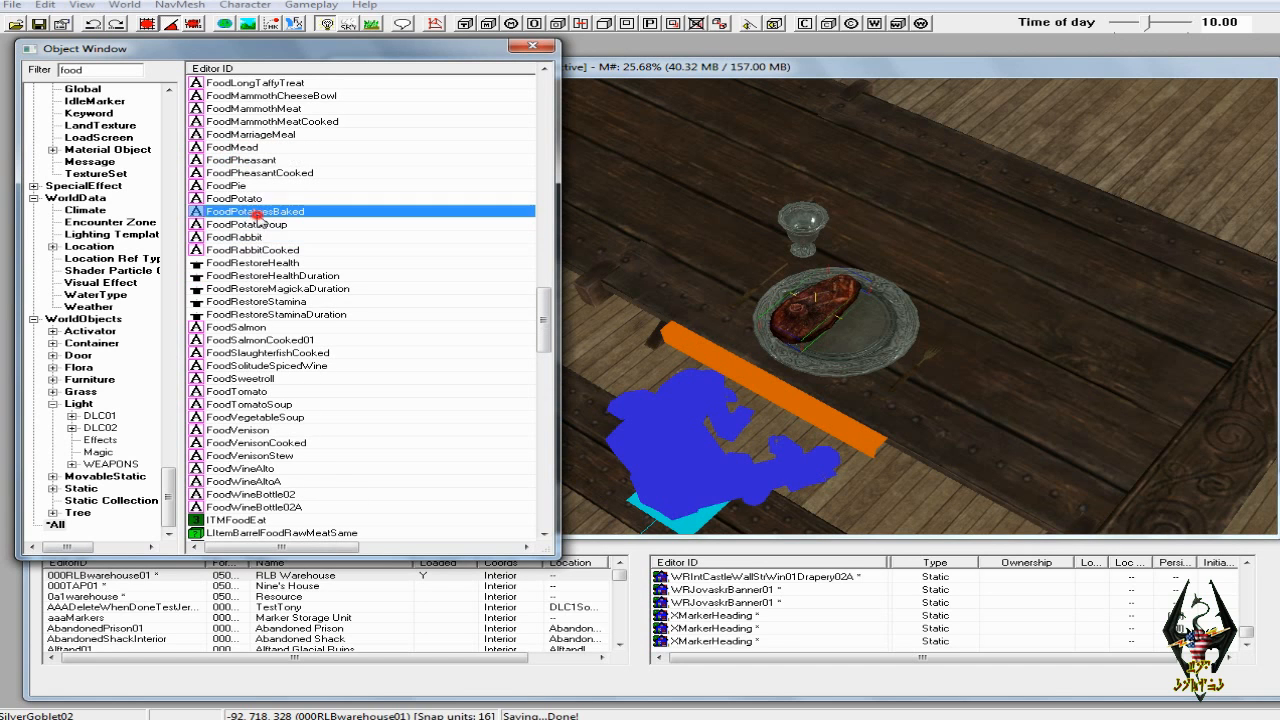
drag(196, 214, 872, 346)
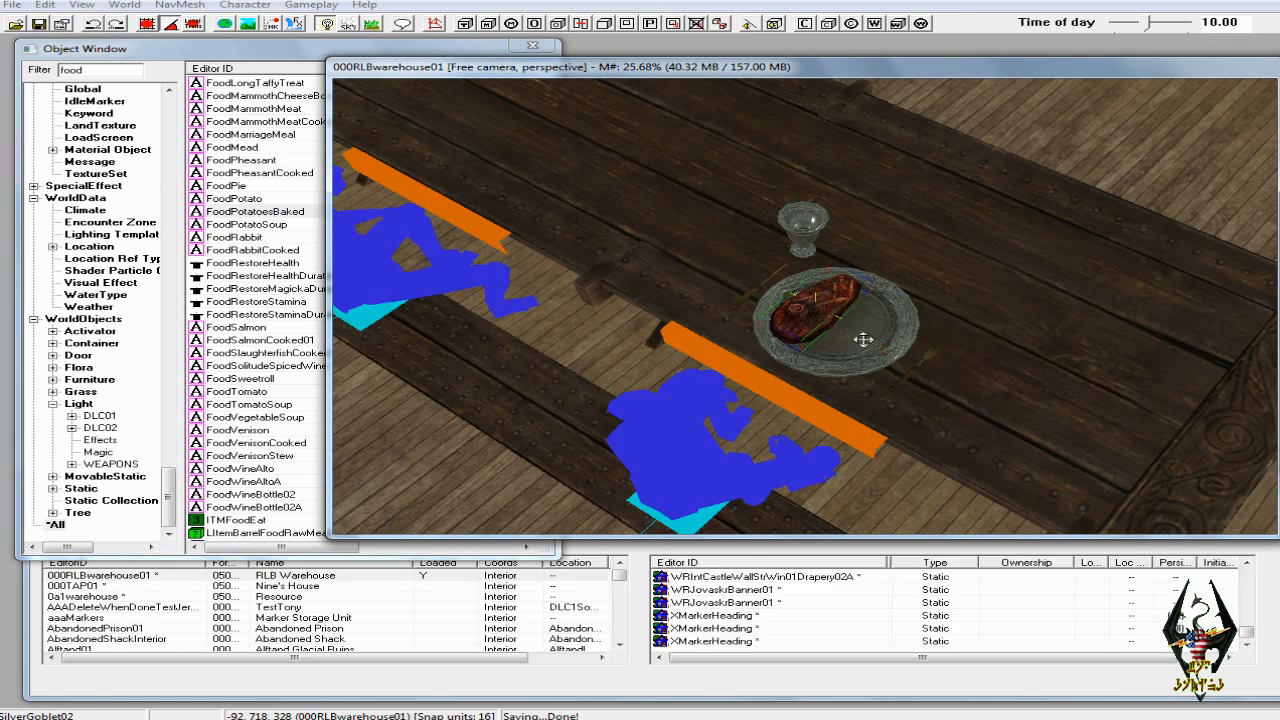
right_drag(889, 345, 950, 345)
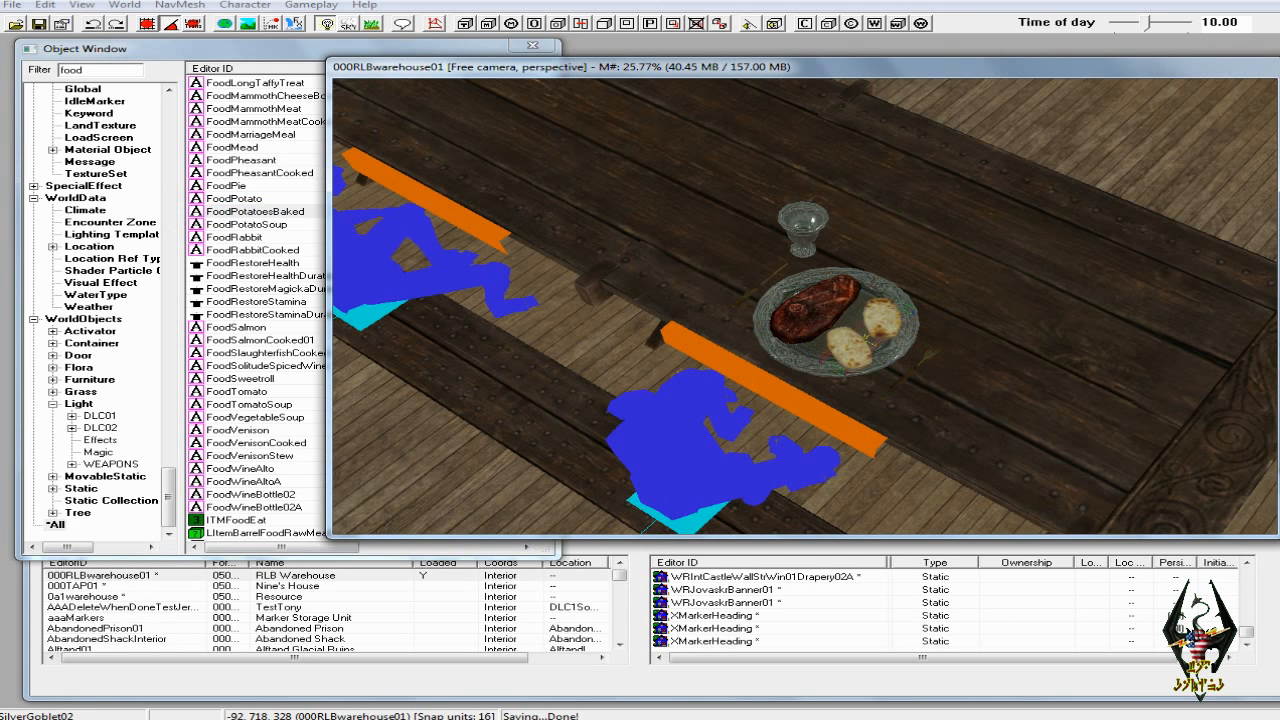
Scale down the baked potatoes so that they sit within the plate's inner area
scroll(889, 338, up, 5)
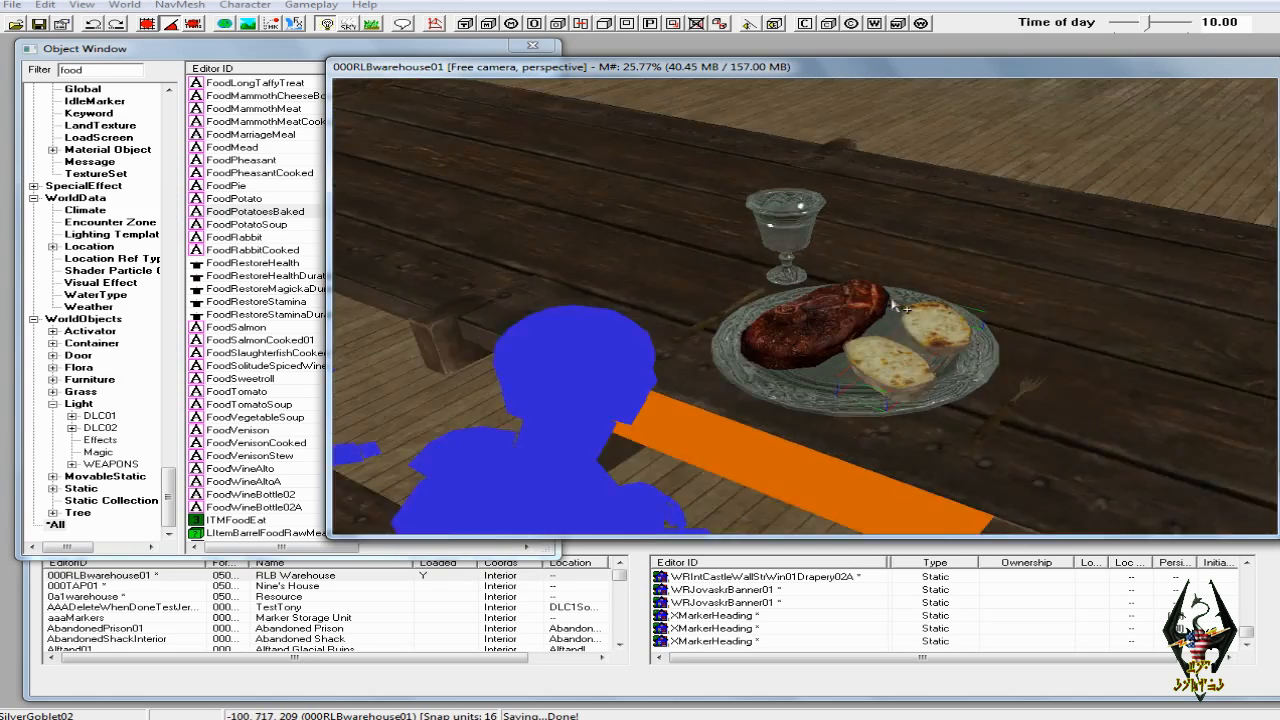
shift+middle_drag(893, 300, 949, 401)
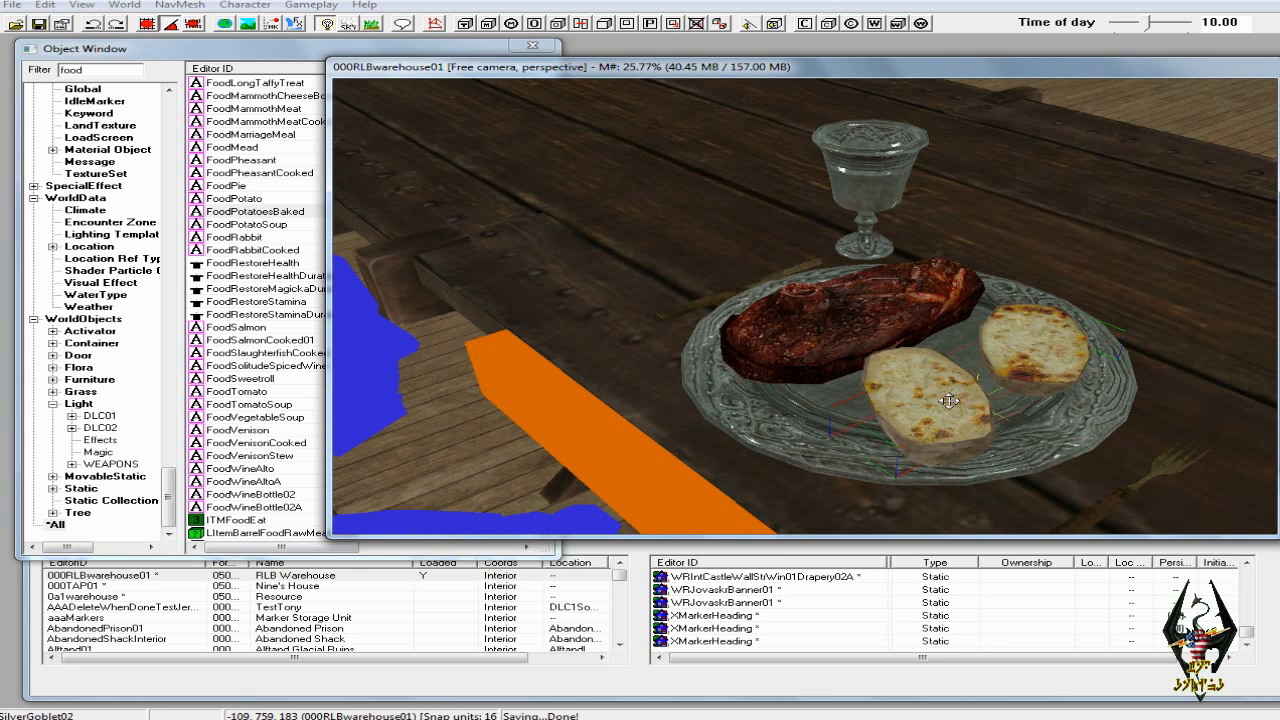
mouse_move(949, 401)
mouse_down()
mouse_move(949, 418)
mouse_move(944, 394)
mouse_up()
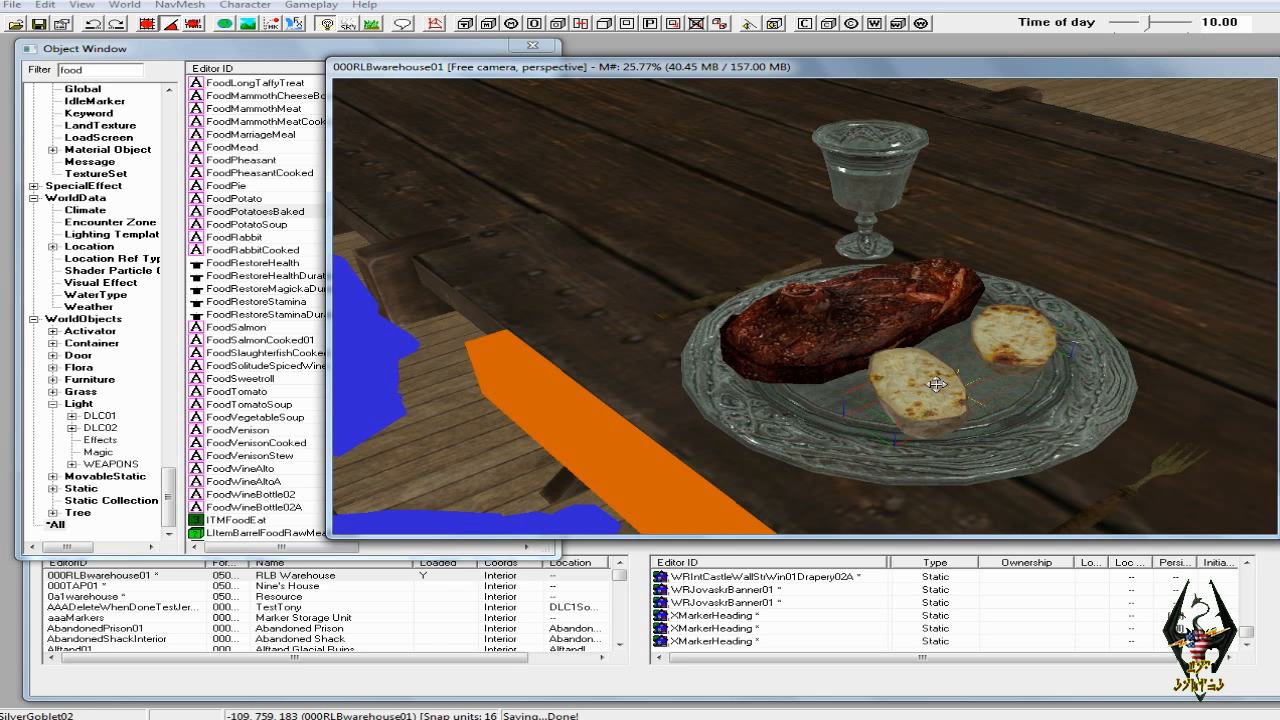
Enable Don't Havok Settle on the reference of the cooked venison
click(830, 328)
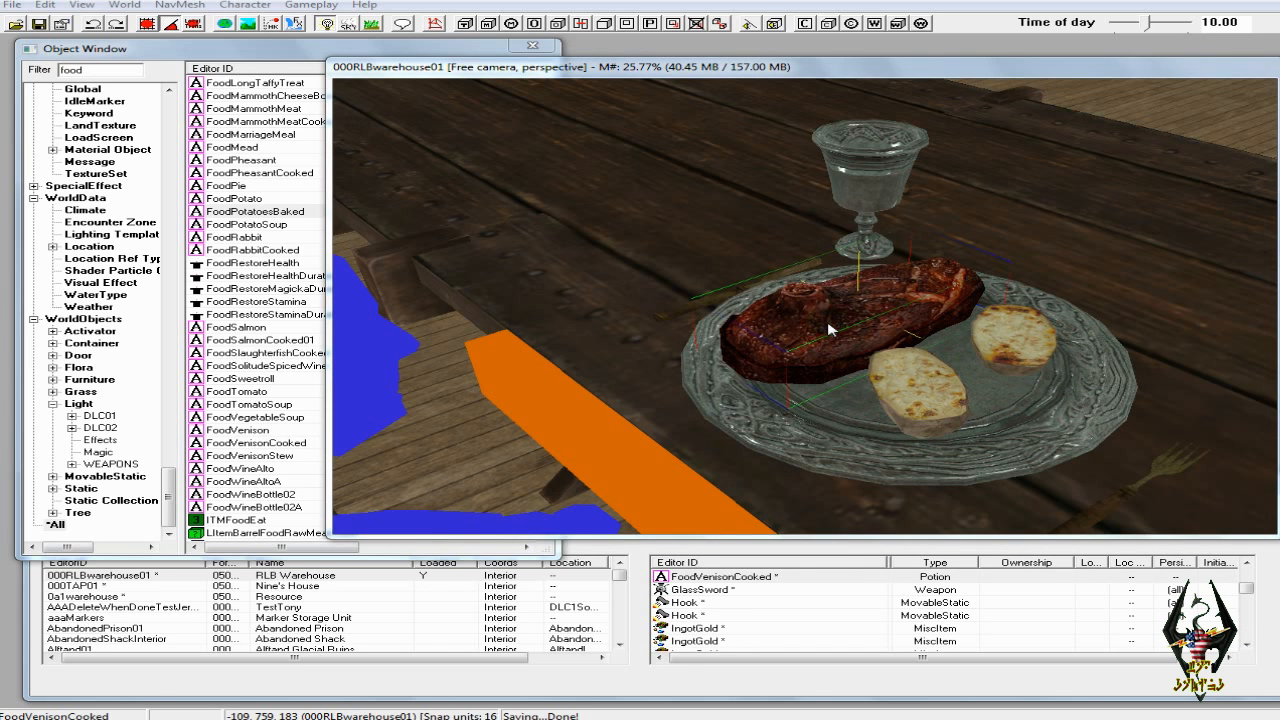
double_click(830, 328)
click(692, 479)
click(563, 514)
Enable Don't Havok Settle on the DwarvenFork and DwarvenKnife references beside the plate
click(1105, 517)
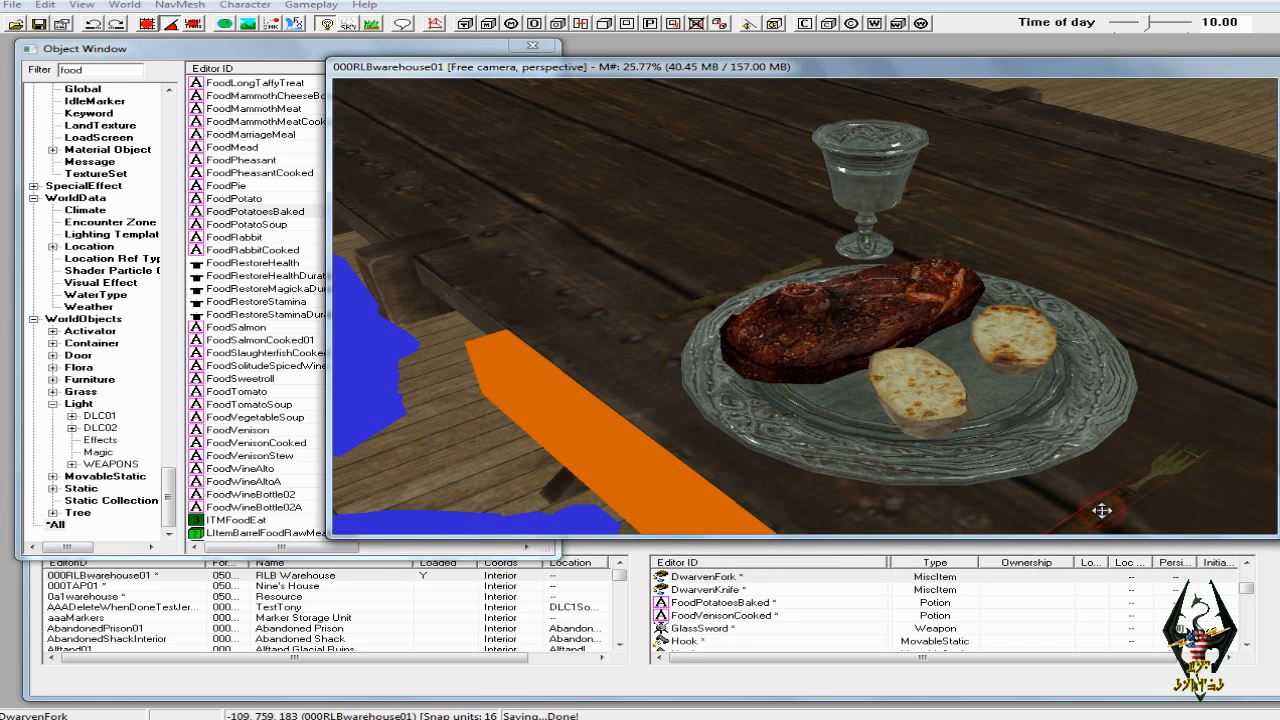
double_click(1105, 515)
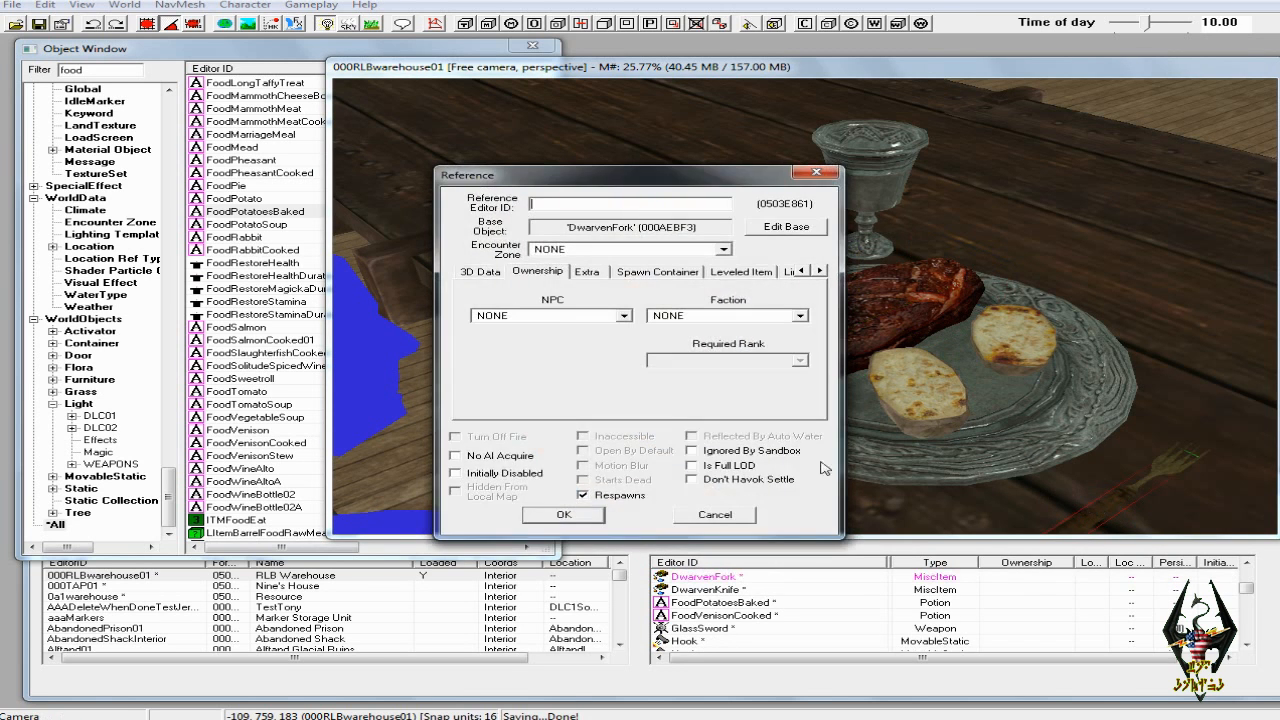
click(691, 479)
click(577, 513)
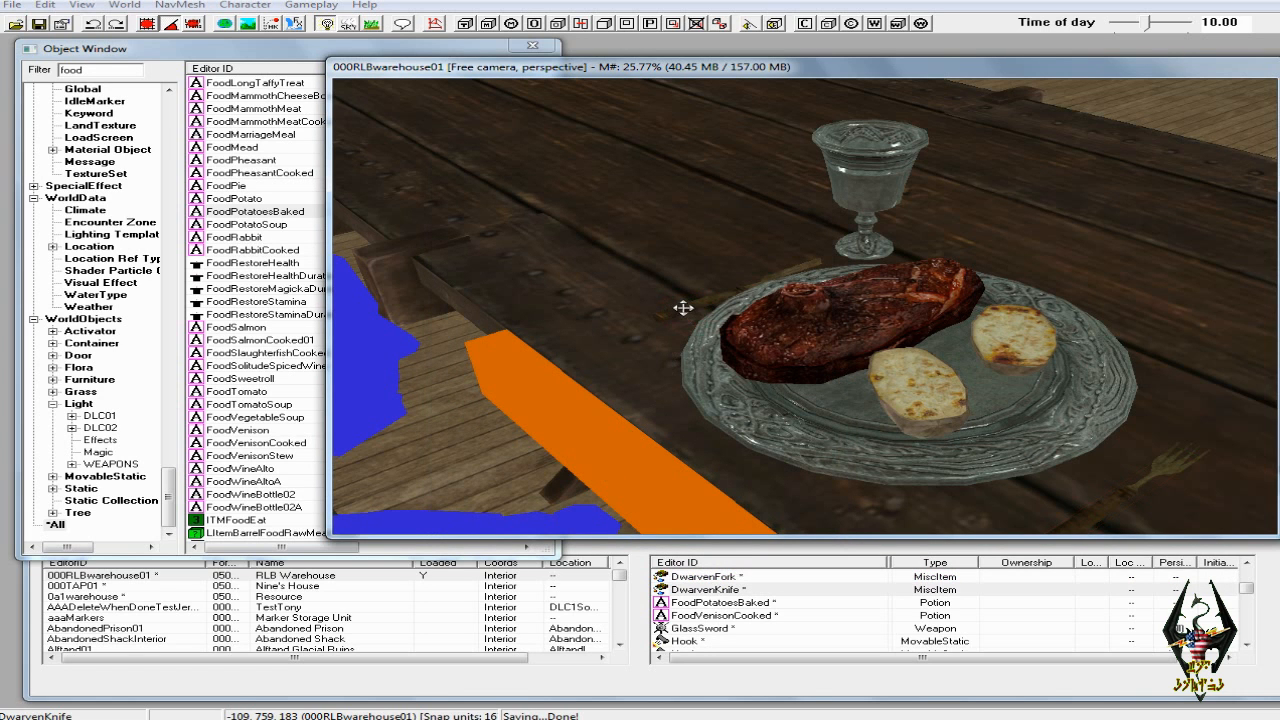
double_click(683, 308)
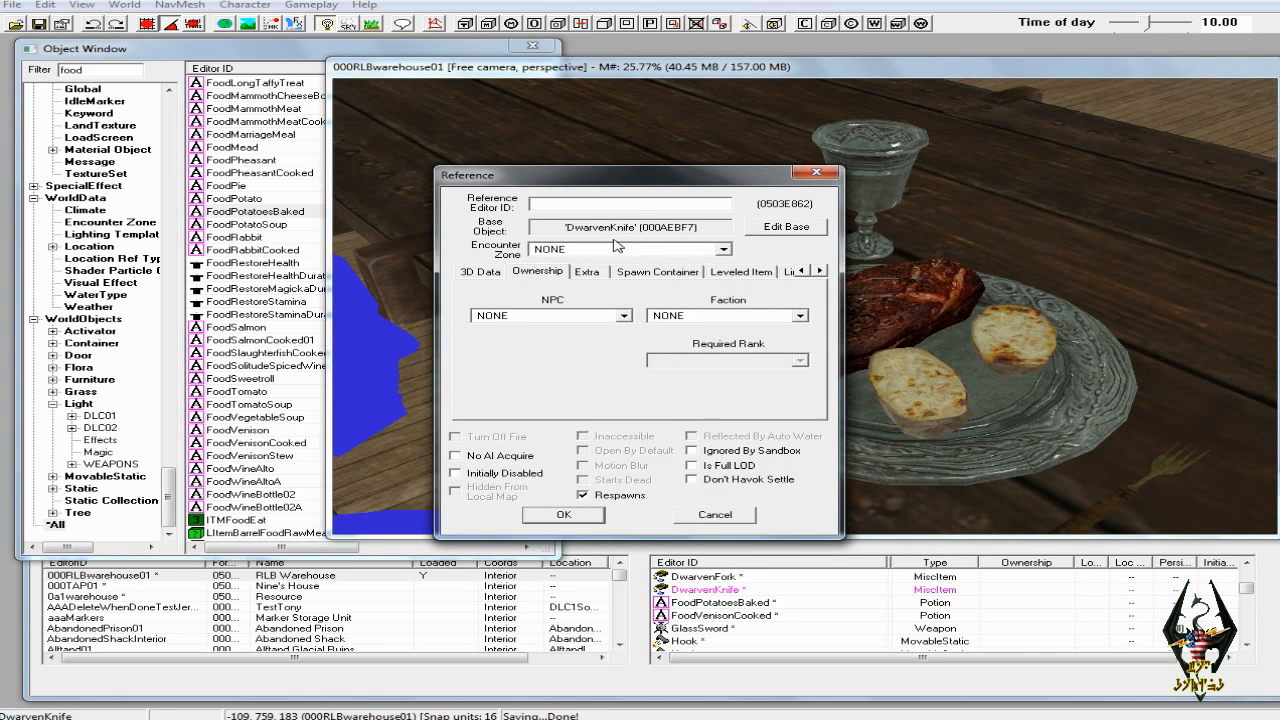
click(691, 479)
click(594, 514)
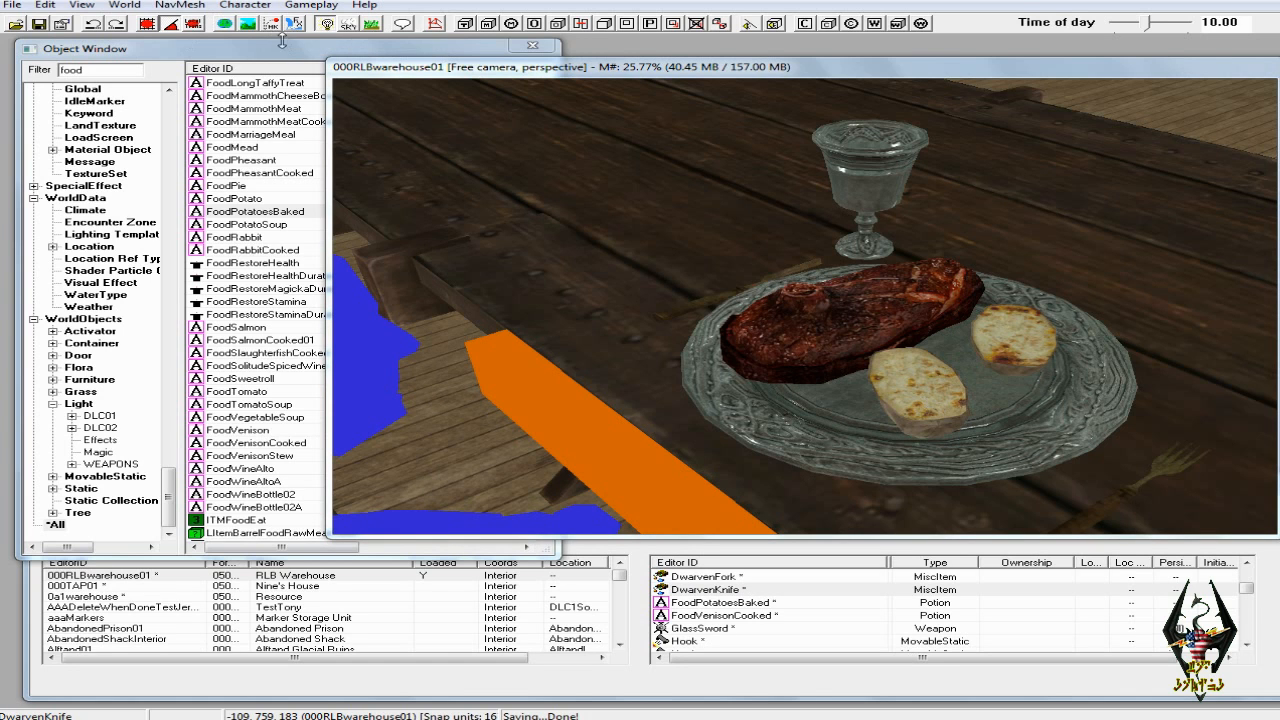
drag(295, 53, 289, 71)
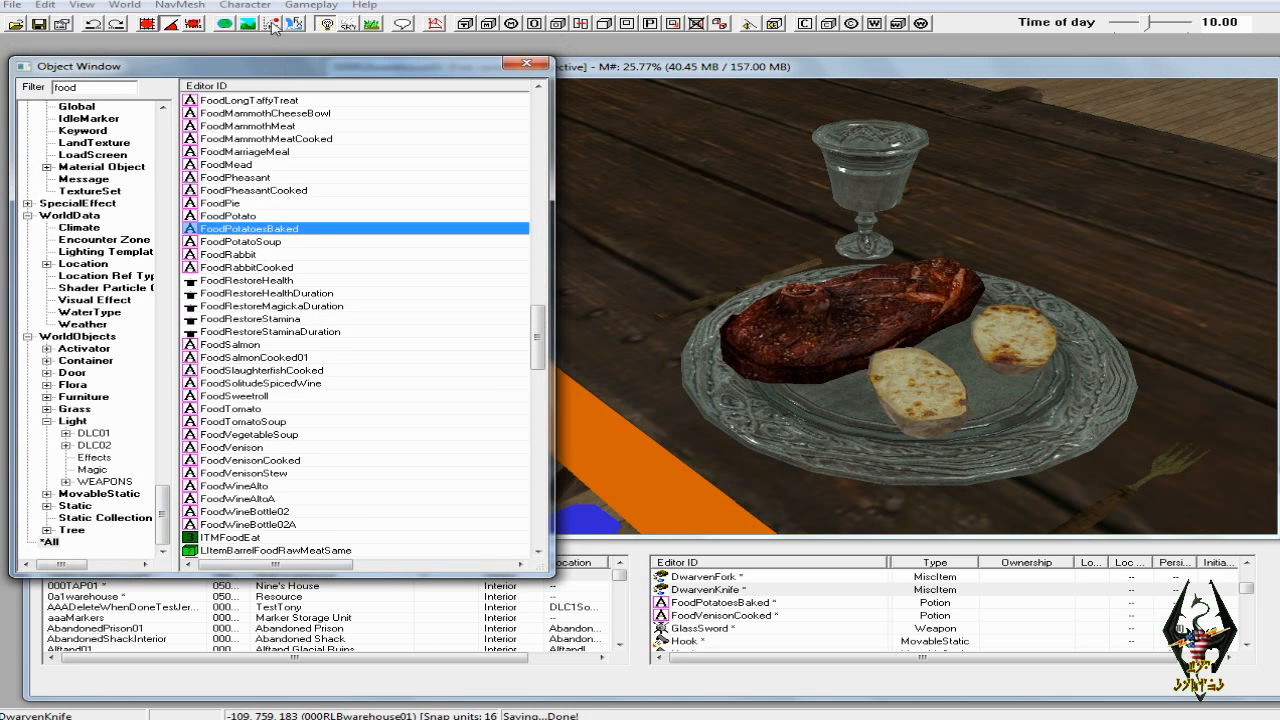
click(413, 9)
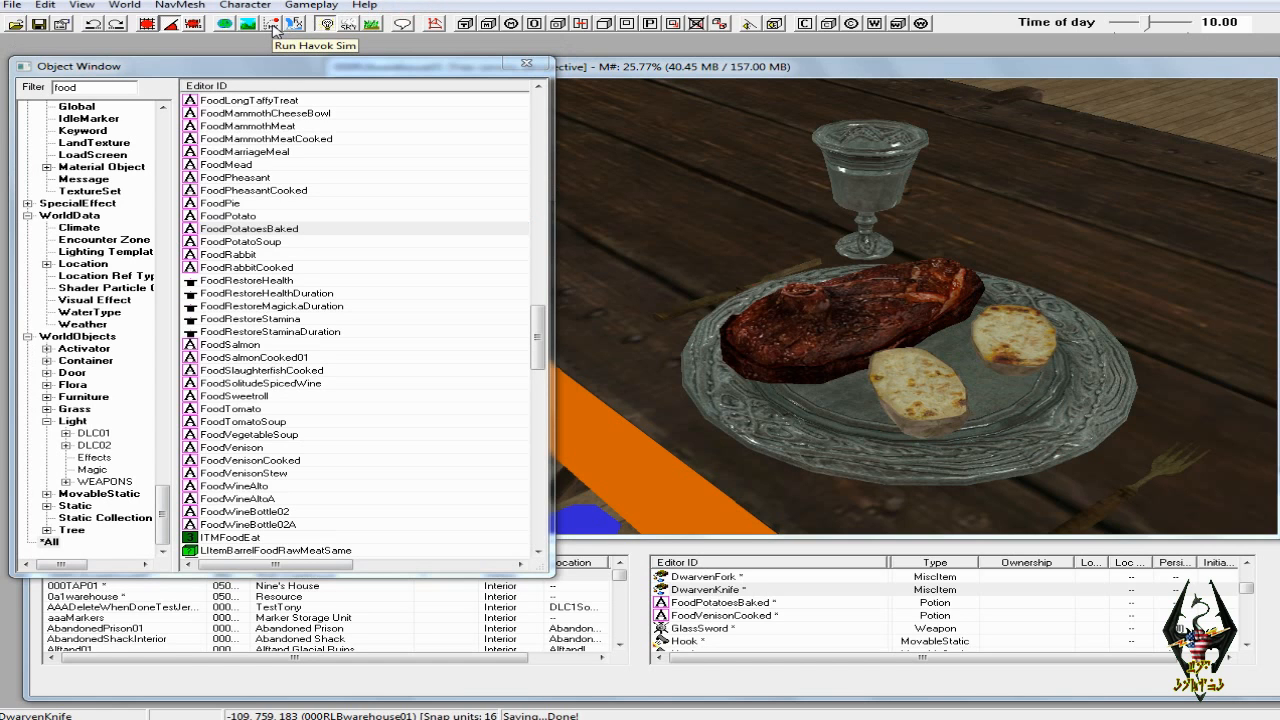
click(273, 26)
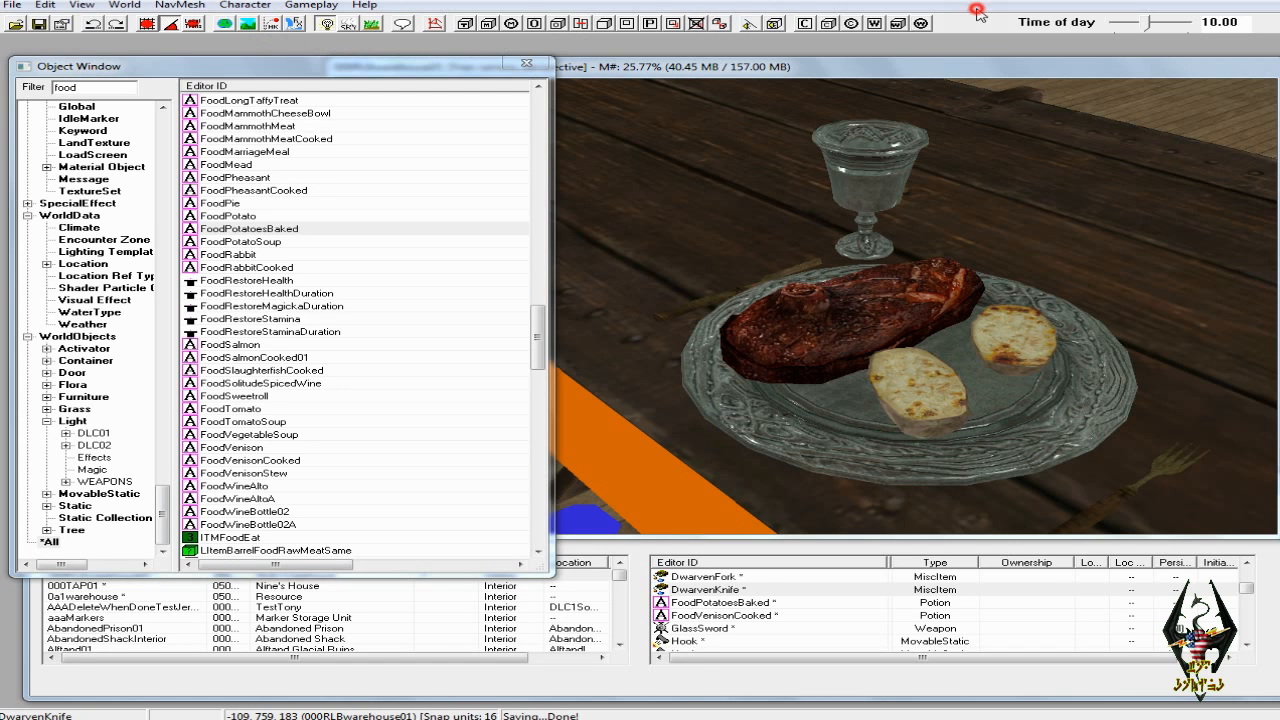
Enable Don't Havok Settle on the reference of the baked potatoes on the plate
click(1022, 342)
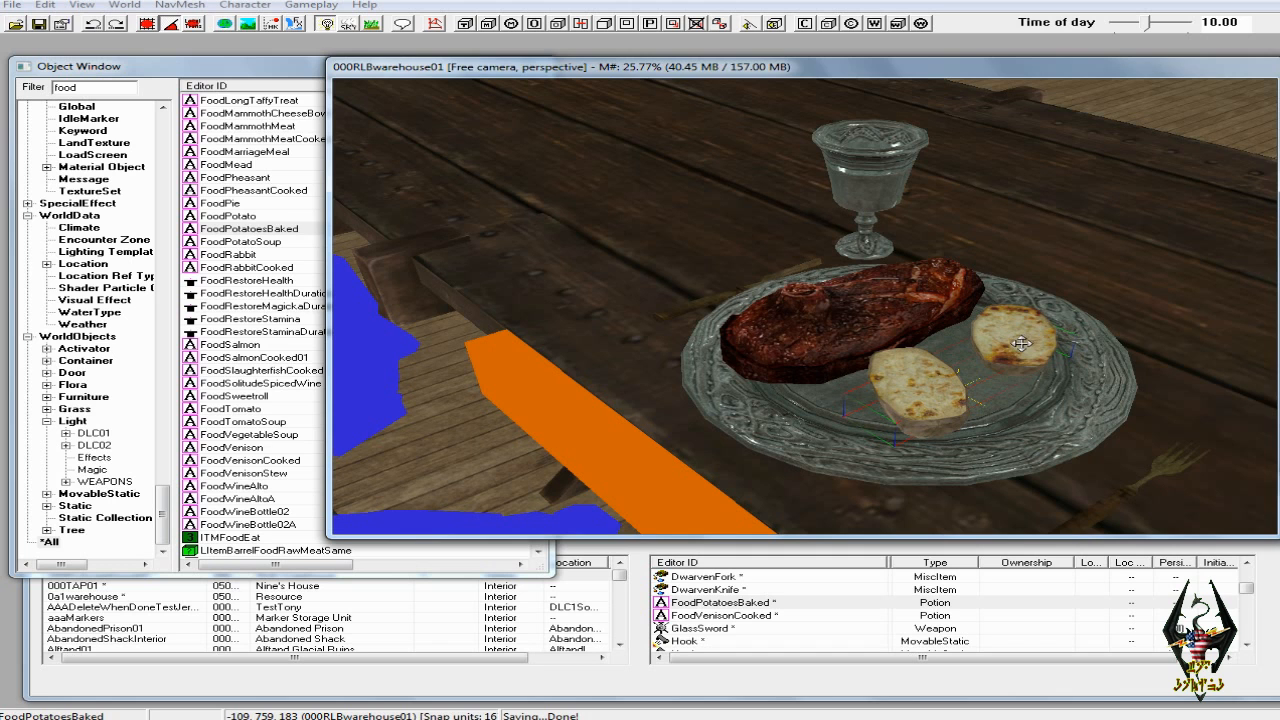
double_click(1022, 350)
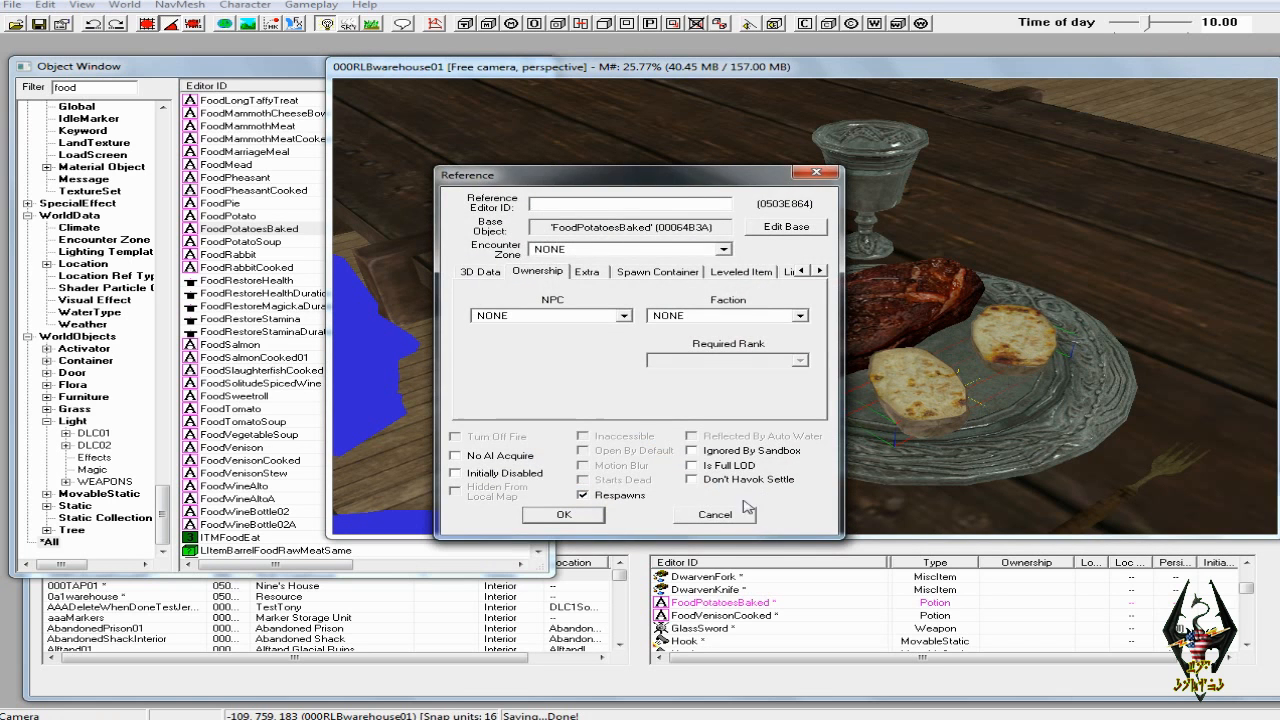
click(600, 516)
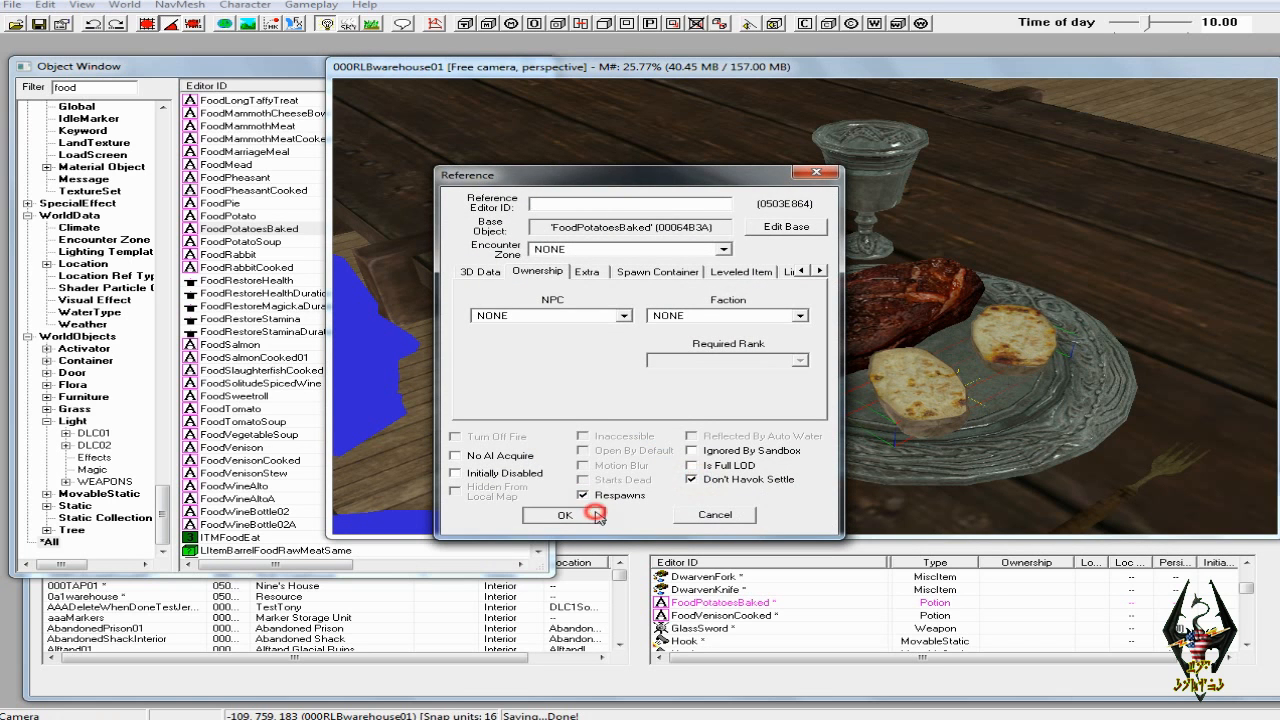
Duplicate the complete place setting of venison, potatoes, plate, fork, knife and goblet, and move the copy in front of the neighbouring bench seat
shift+middle_drag(815, 445, 903, 462)
scroll(903, 462, down, 5)
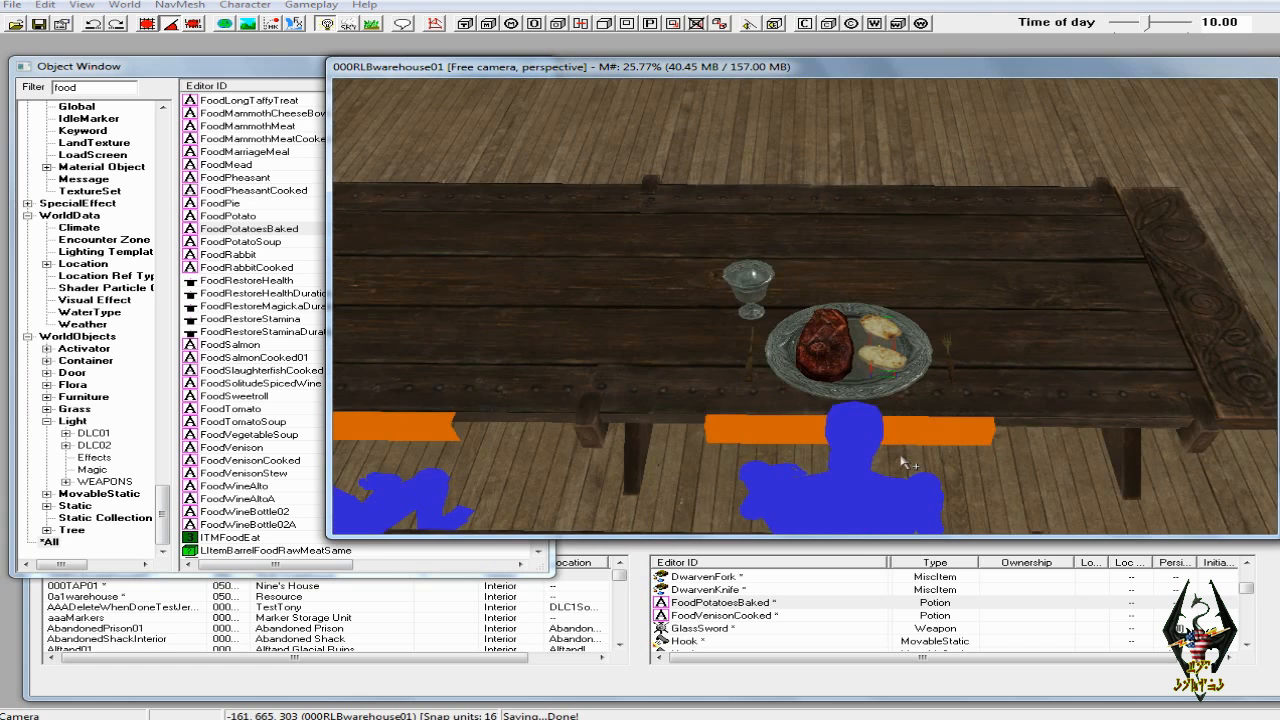
scroll(901, 459, up, 3)
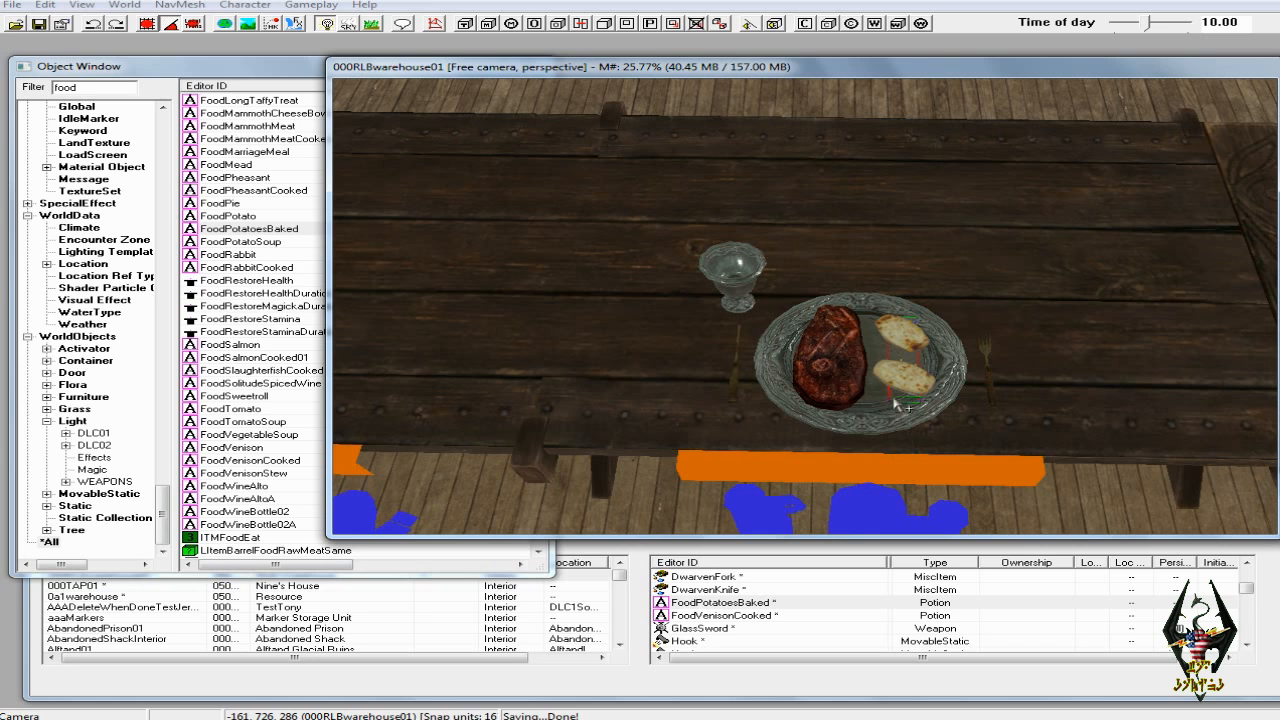
ctrl+click(843, 372)
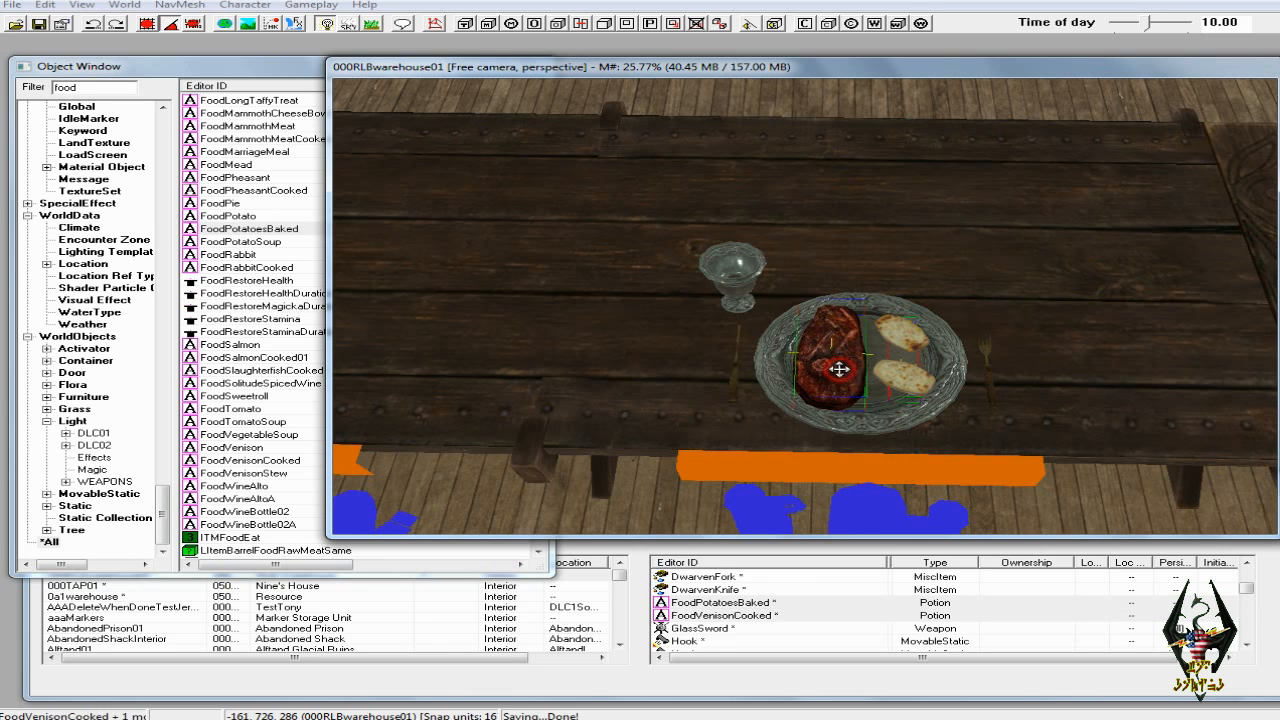
ctrl+click(893, 420)
ctrl+click(993, 391)
ctrl+click(740, 386)
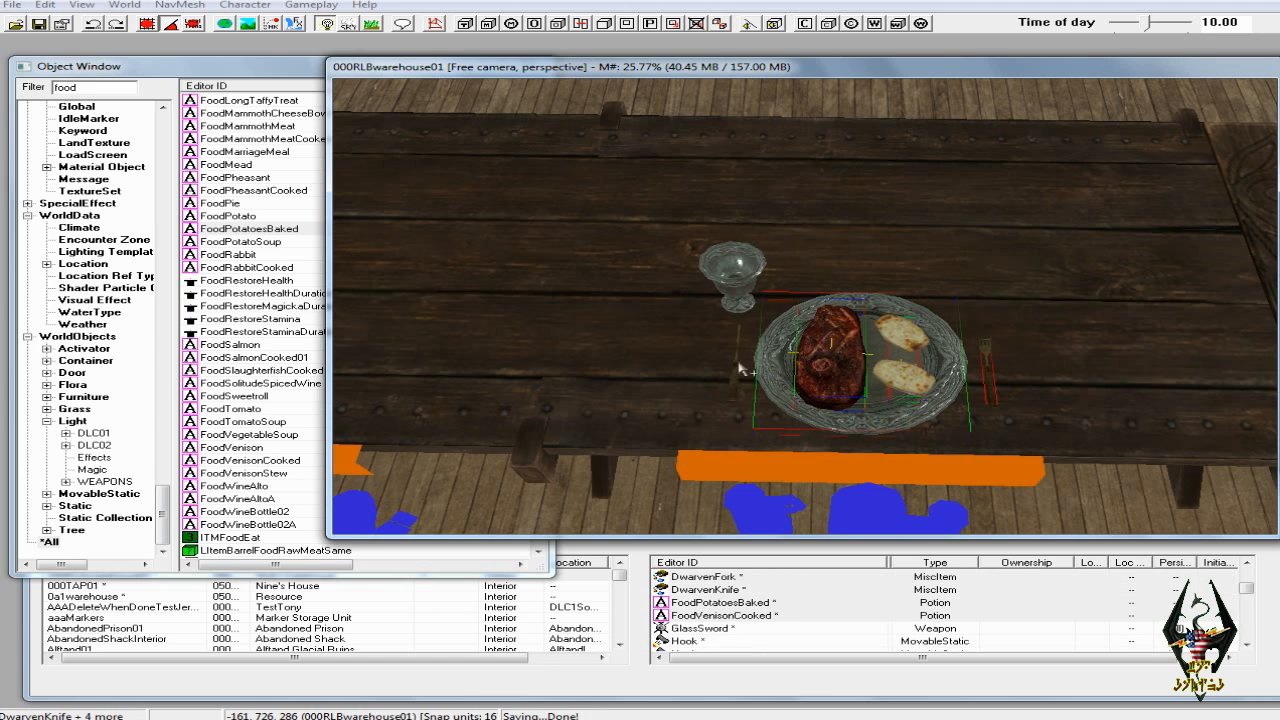
ctrl+click(740, 290)
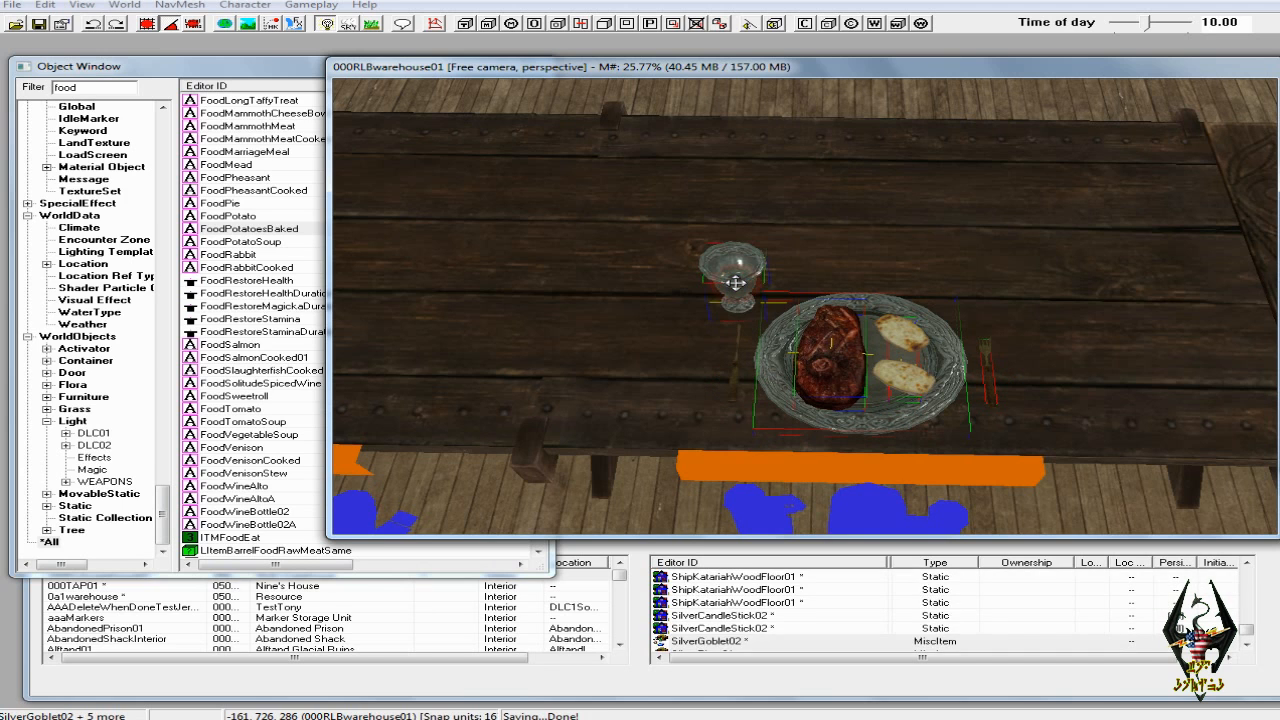
right_click(826, 368)
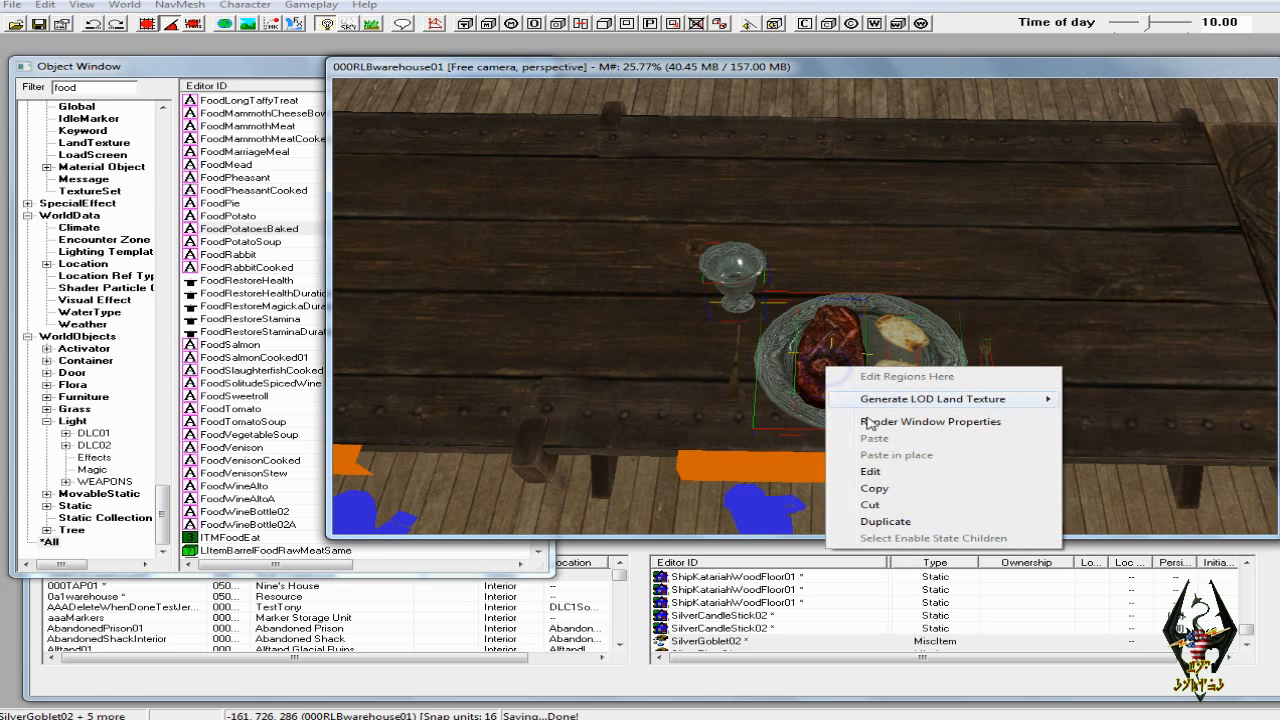
click(880, 520)
drag(862, 376, 414, 349)
middle_drag(414, 349, 453, 352)
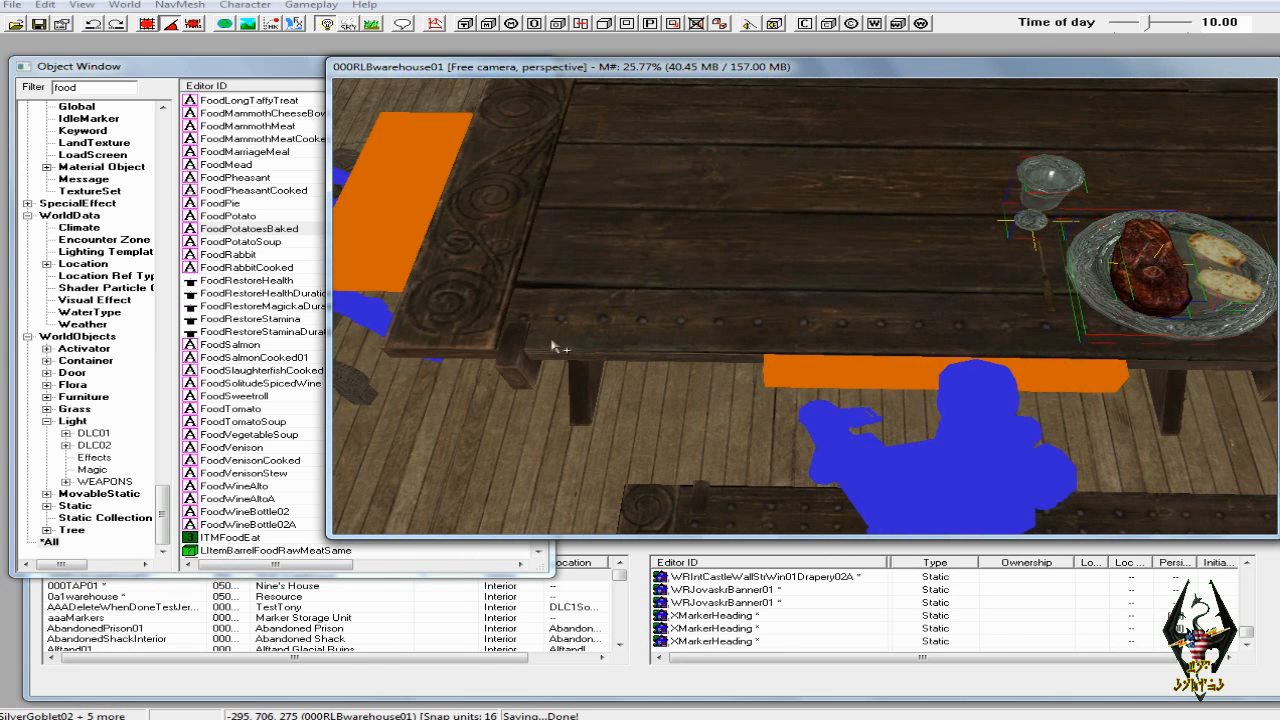
drag(1157, 283, 929, 284)
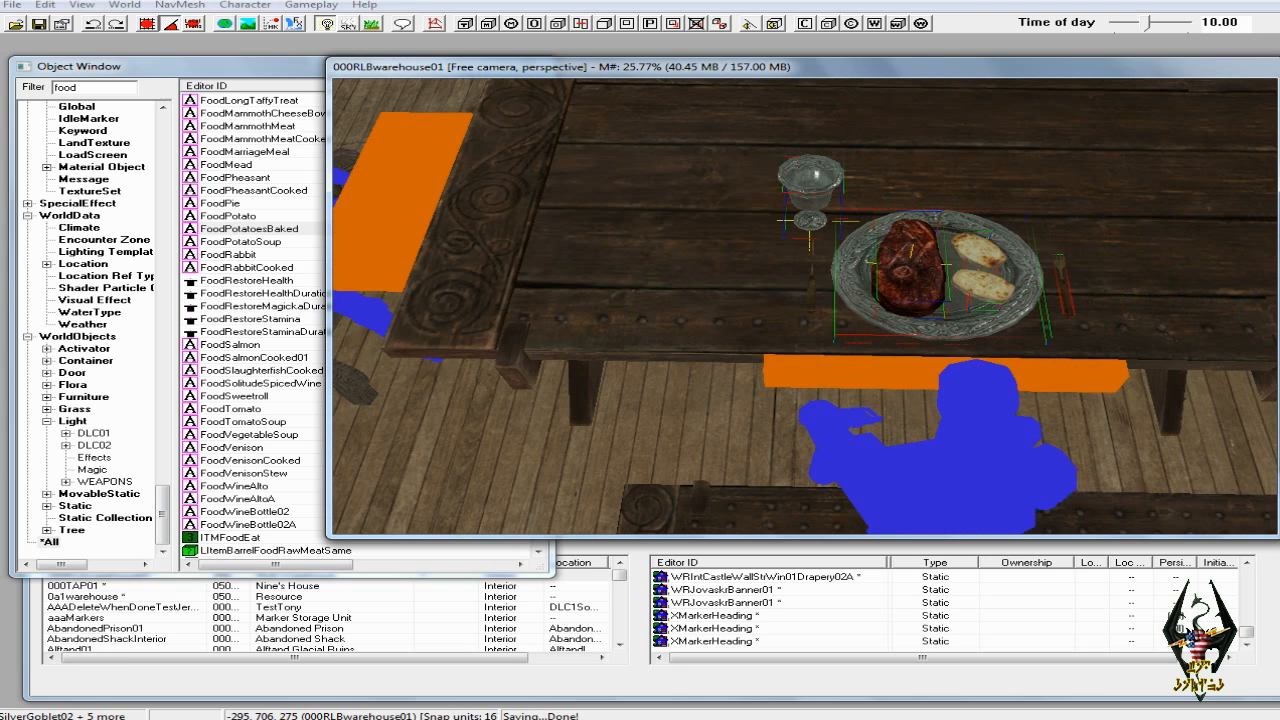
Duplicate the place setting again, move the copy to the throne's end of the table and rotate it to face the throne
right_click(910, 280)
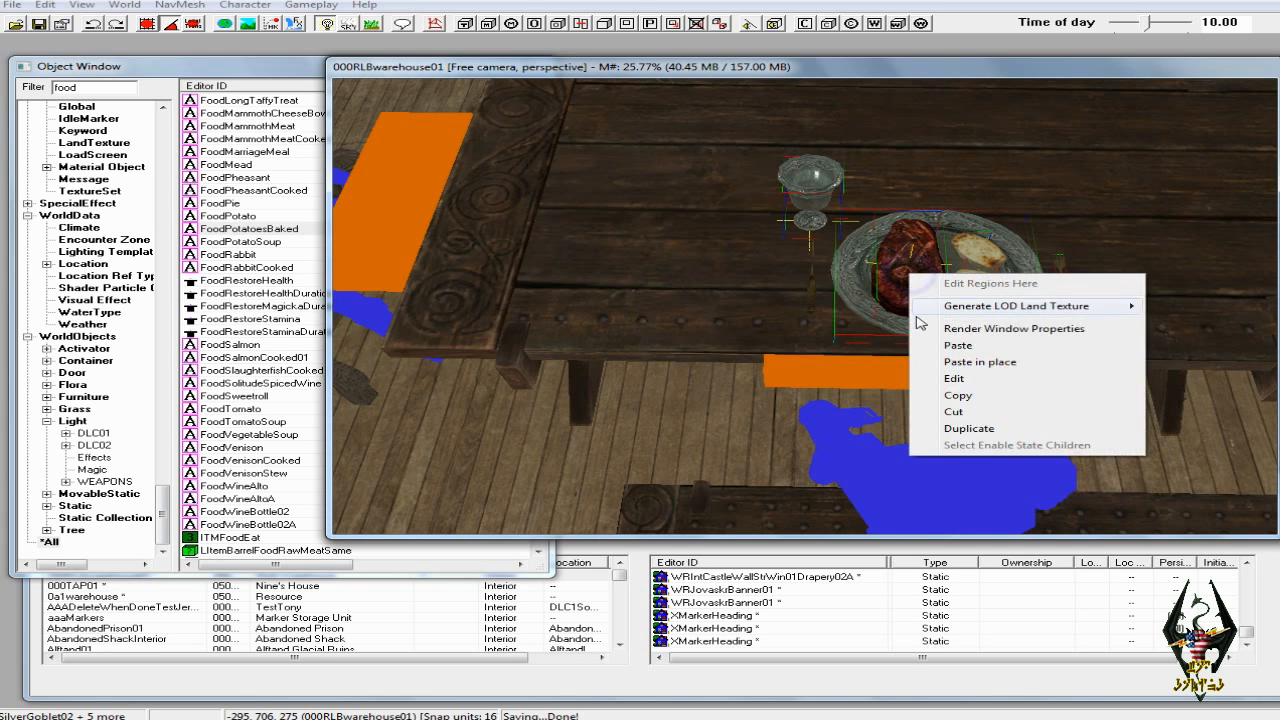
click(965, 435)
drag(928, 281, 621, 176)
mouse_move(605, 163)
right_down()
mouse_move(601, 177)
mouse_move(603, 147)
right_up()
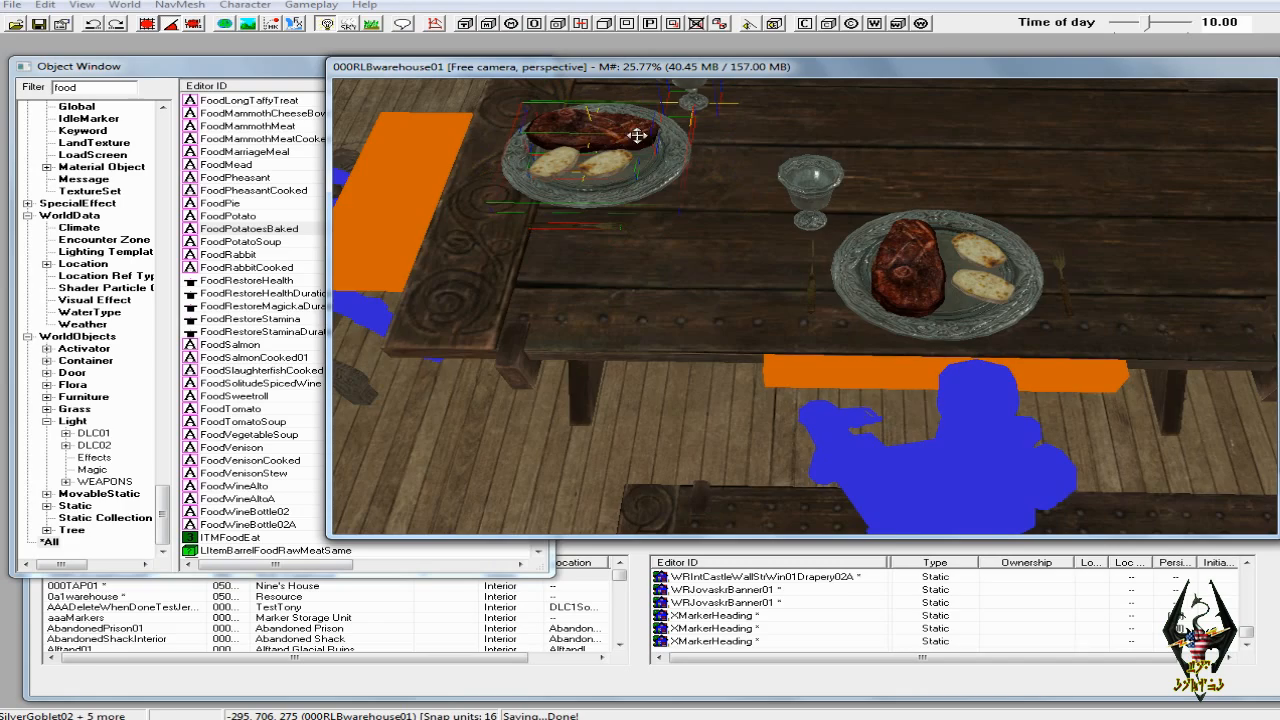
shift+middle_drag(658, 137, 831, 141)
drag(789, 235, 827, 254)
Filter all objects by "platter" and place a SilverPlatter01 at the end of the table opposite the throne
shift+middle_drag(820, 243, 650, 245)
scroll(818, 252, down, 4)
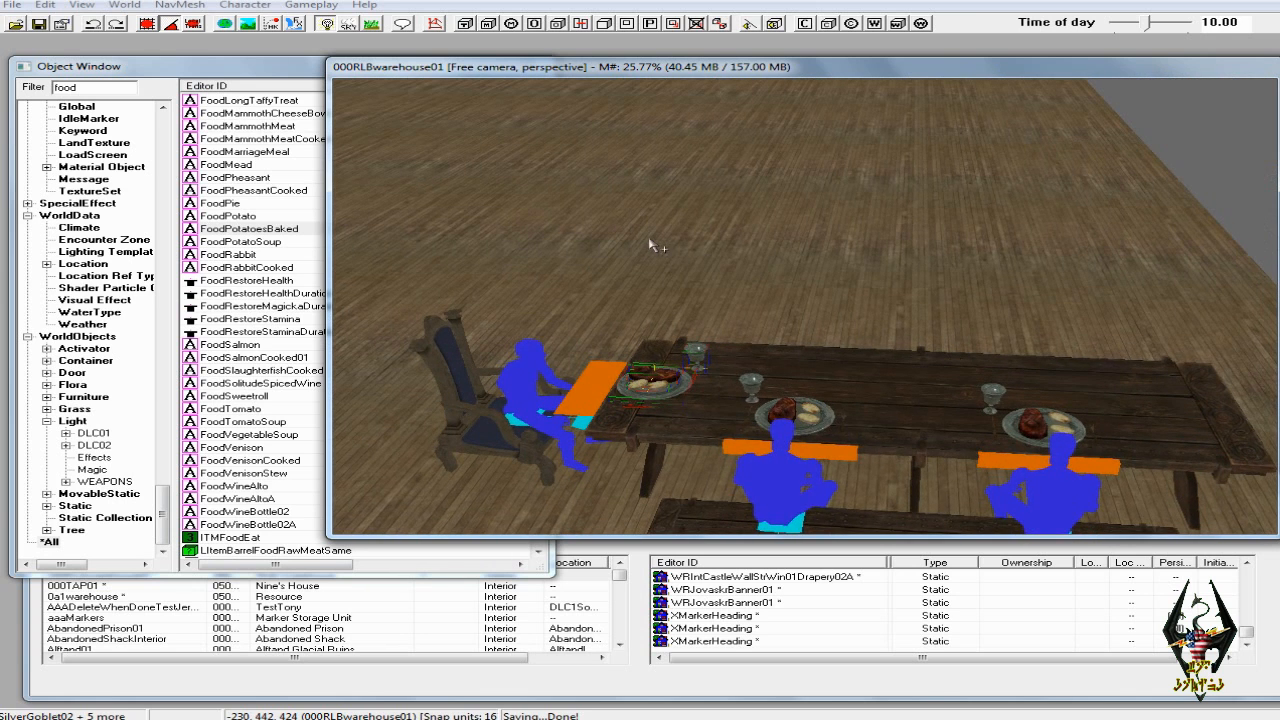
middle_drag(762, 324, 761, 317)
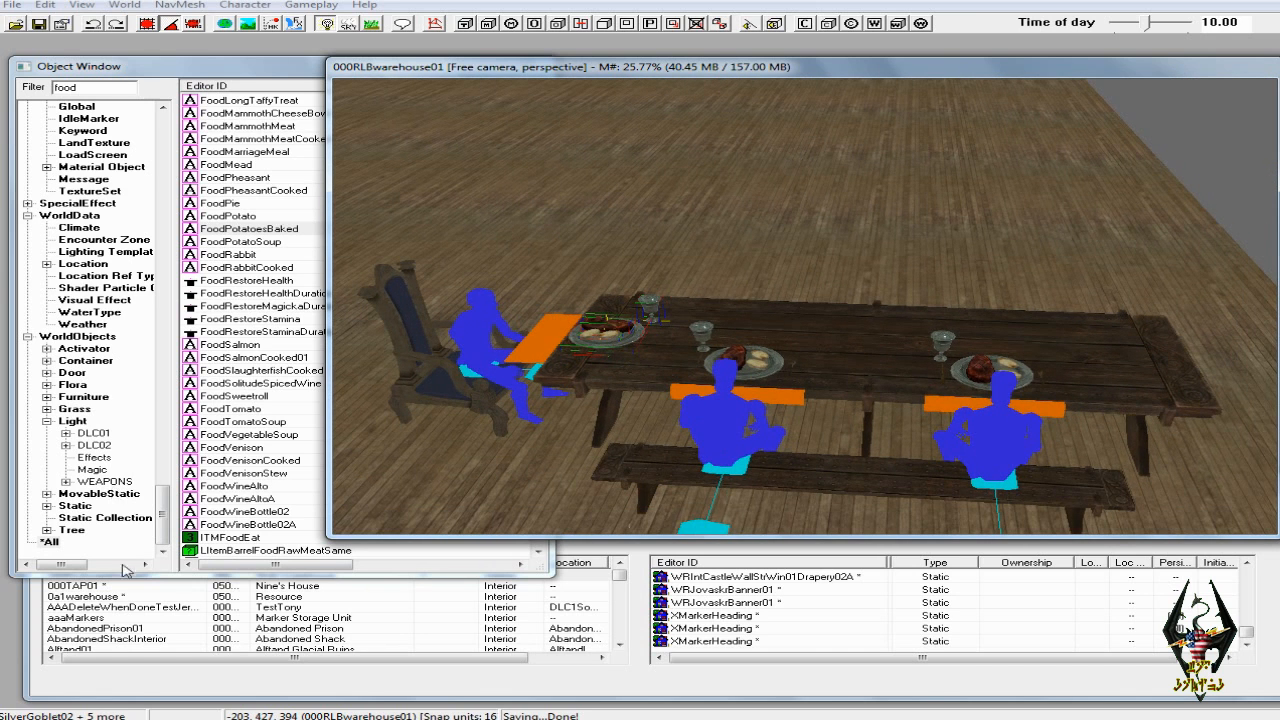
click(127, 520)
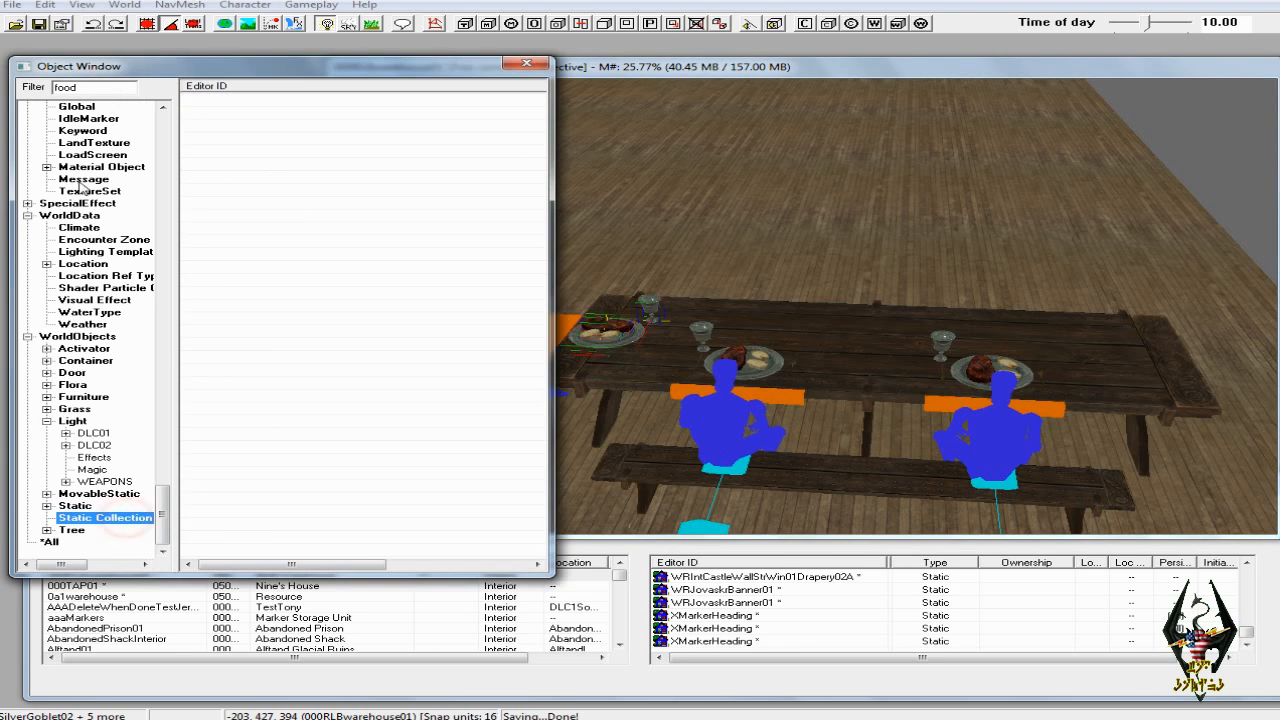
double_click(88, 87)
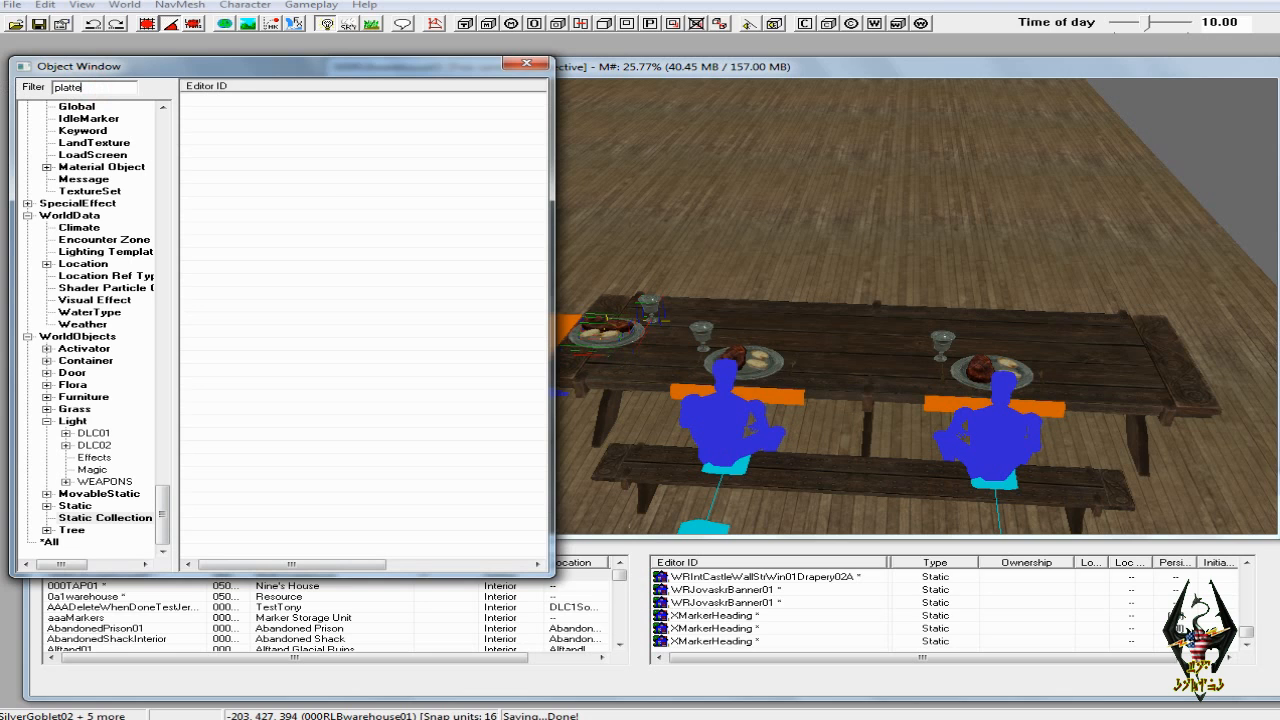
click(58, 541)
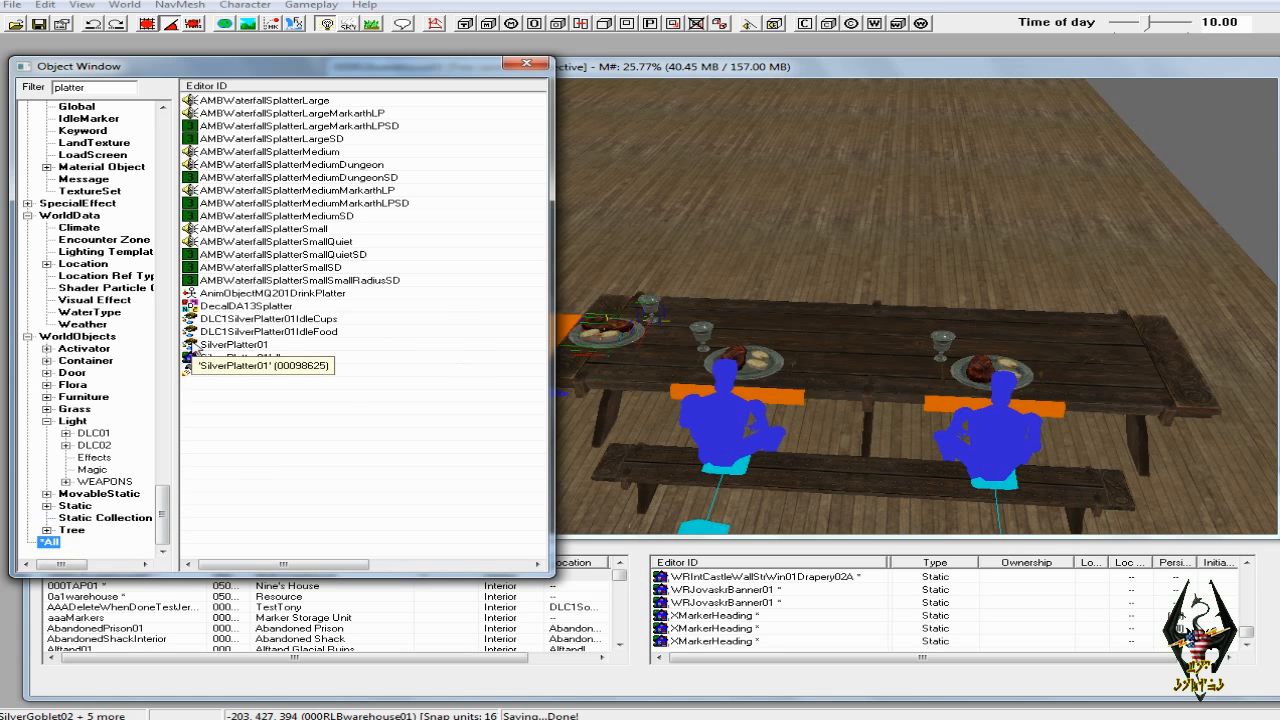
drag(186, 346, 1098, 355)
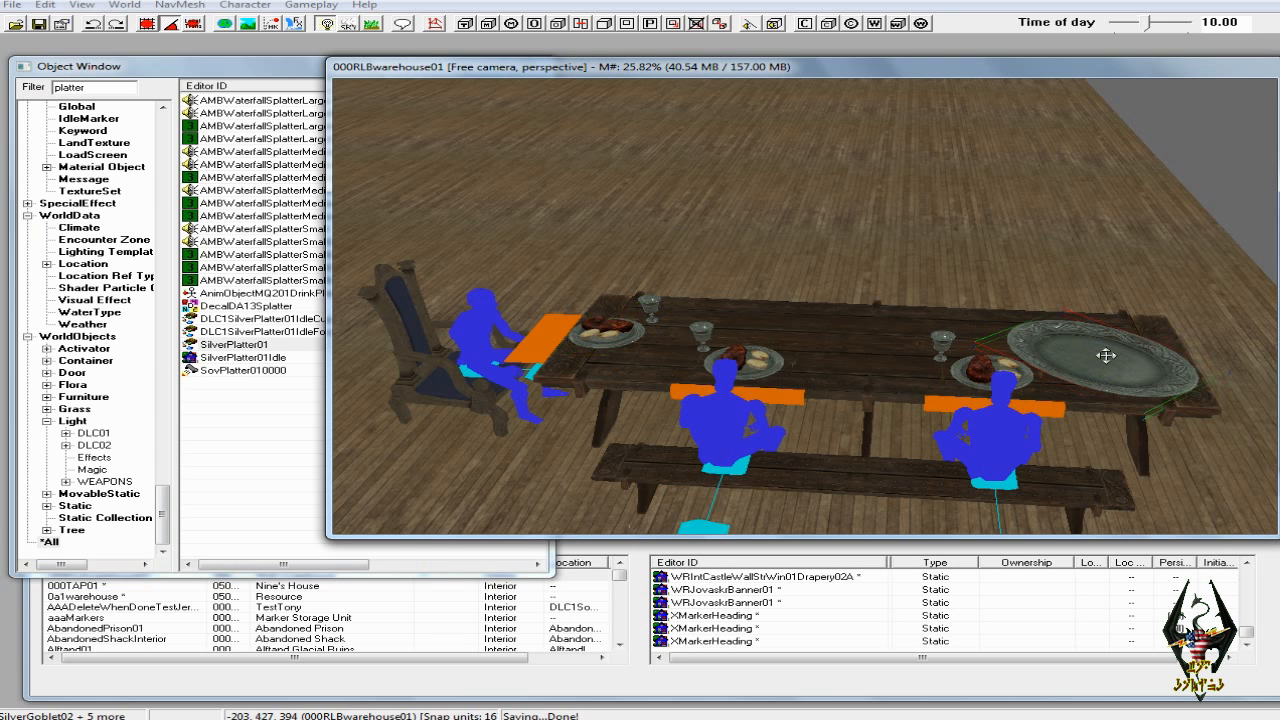
scroll(1108, 358, up, 3)
mouse_move(1108, 363)
middle_down()
mouse_move(1157, 349)
mouse_move(1130, 351)
middle_up()
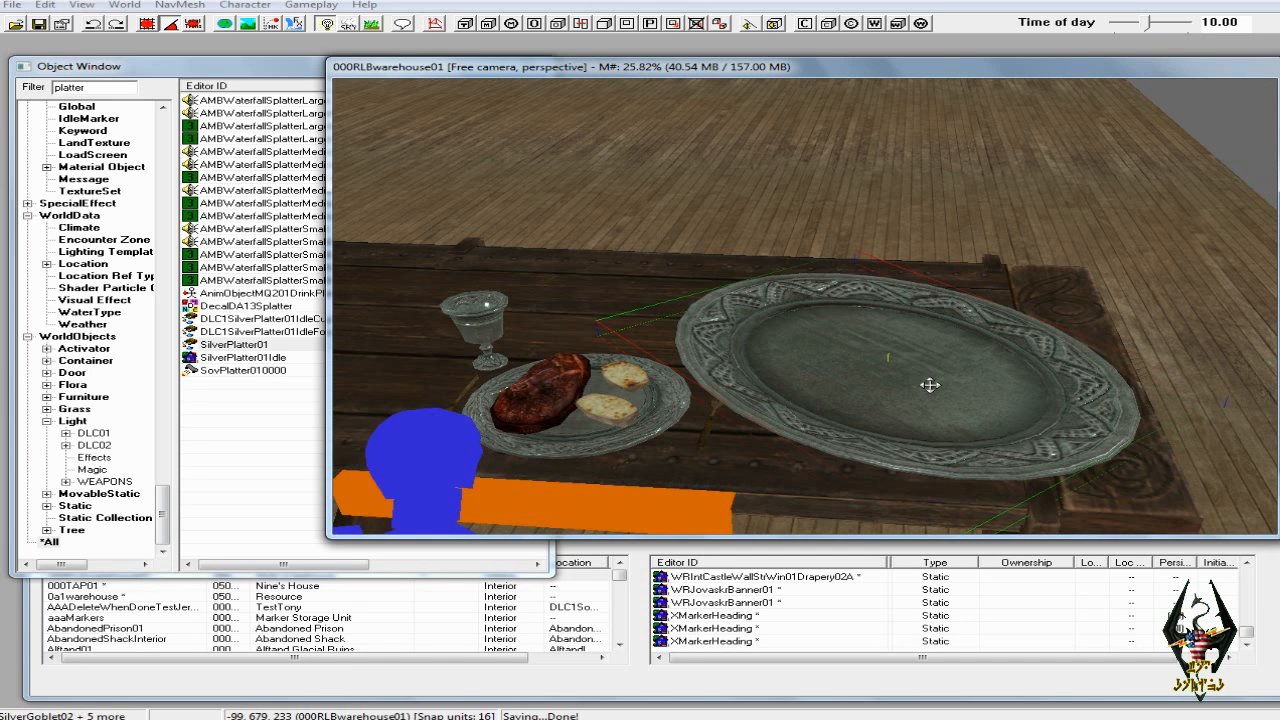
Scale down the silver platter to fit the table and drop it onto the tabletop
drag(931, 387, 937, 336)
key(z)
key(f)
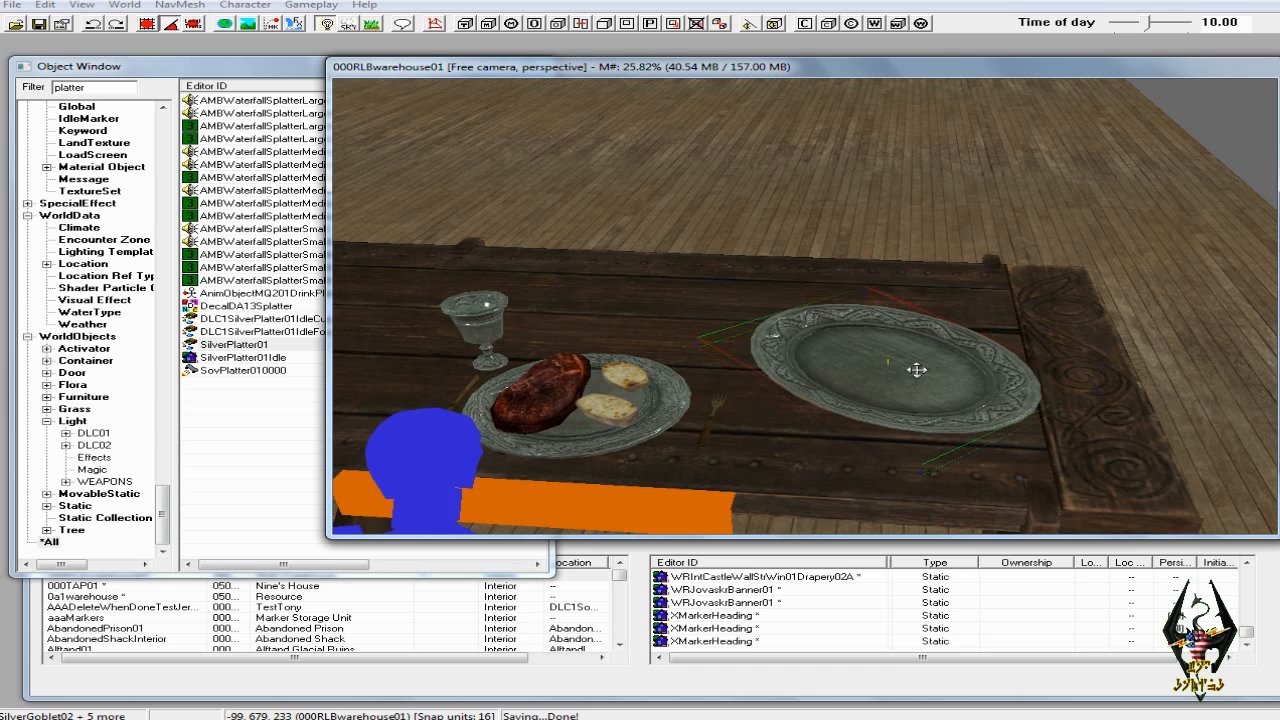
Enable Don't Havok Settle on the reference of the silver platter
click(918, 372)
double_click(918, 372)
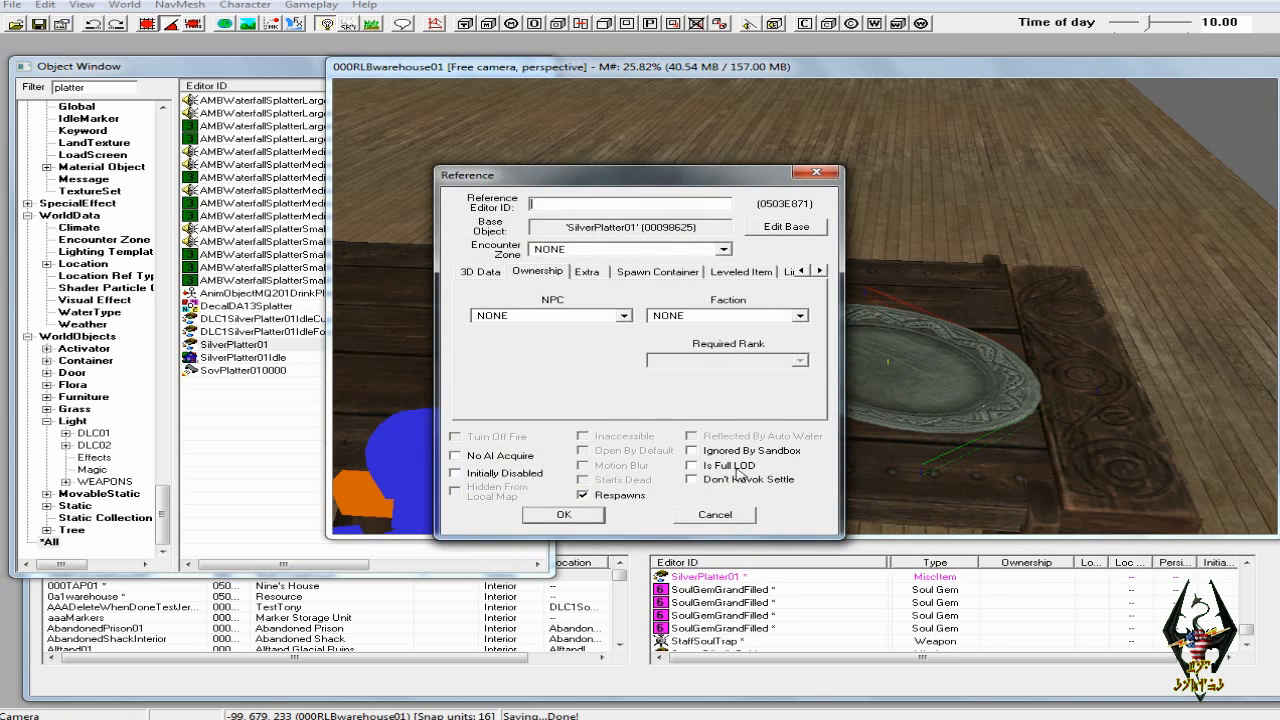
click(563, 515)
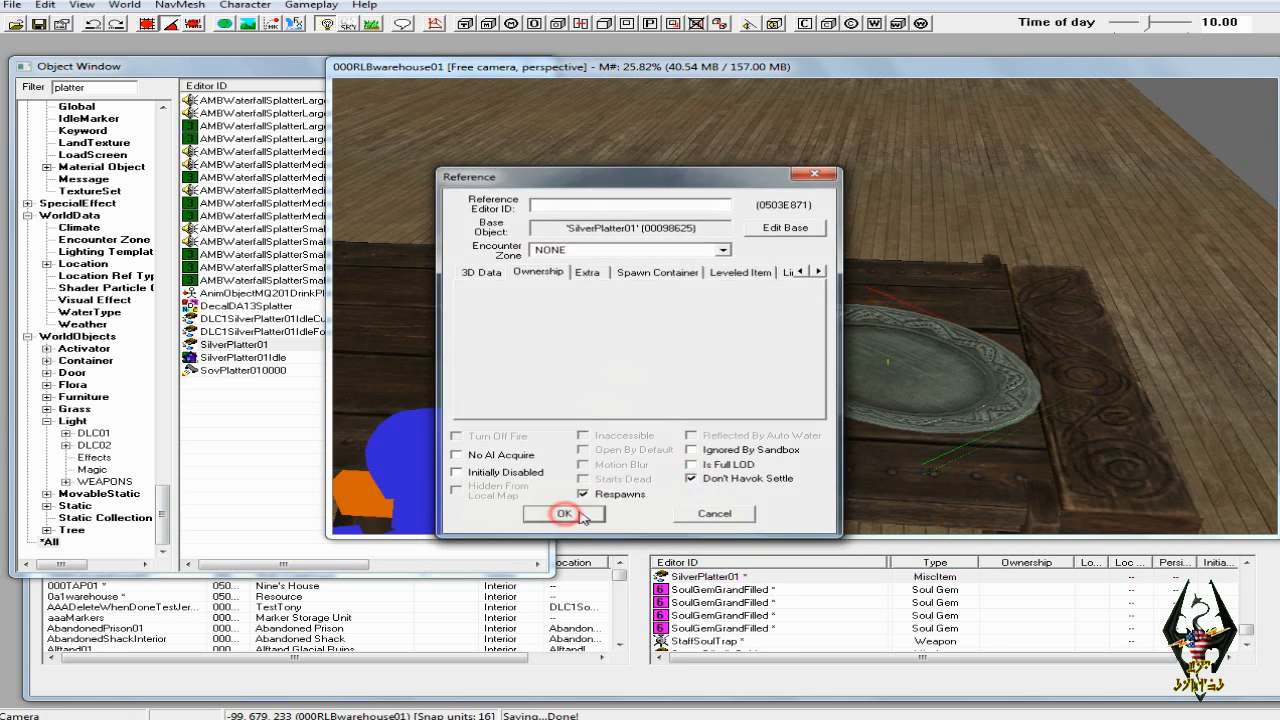
Move the silver platter to the middle of the table, between the two bench-side place settings
drag(862, 400, 350, 345)
middle_drag(832, 297, 848, 294)
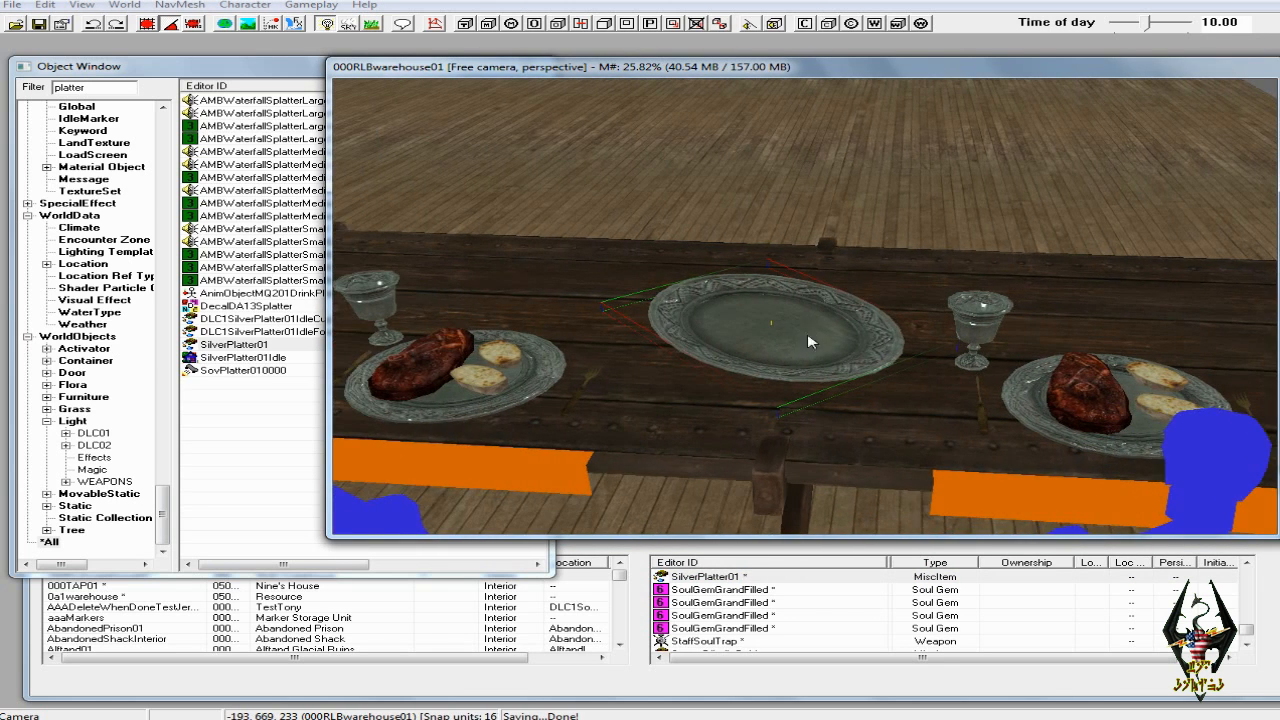
mouse_move(791, 336)
mouse_down()
mouse_move(759, 348)
mouse_move(784, 345)
mouse_up()
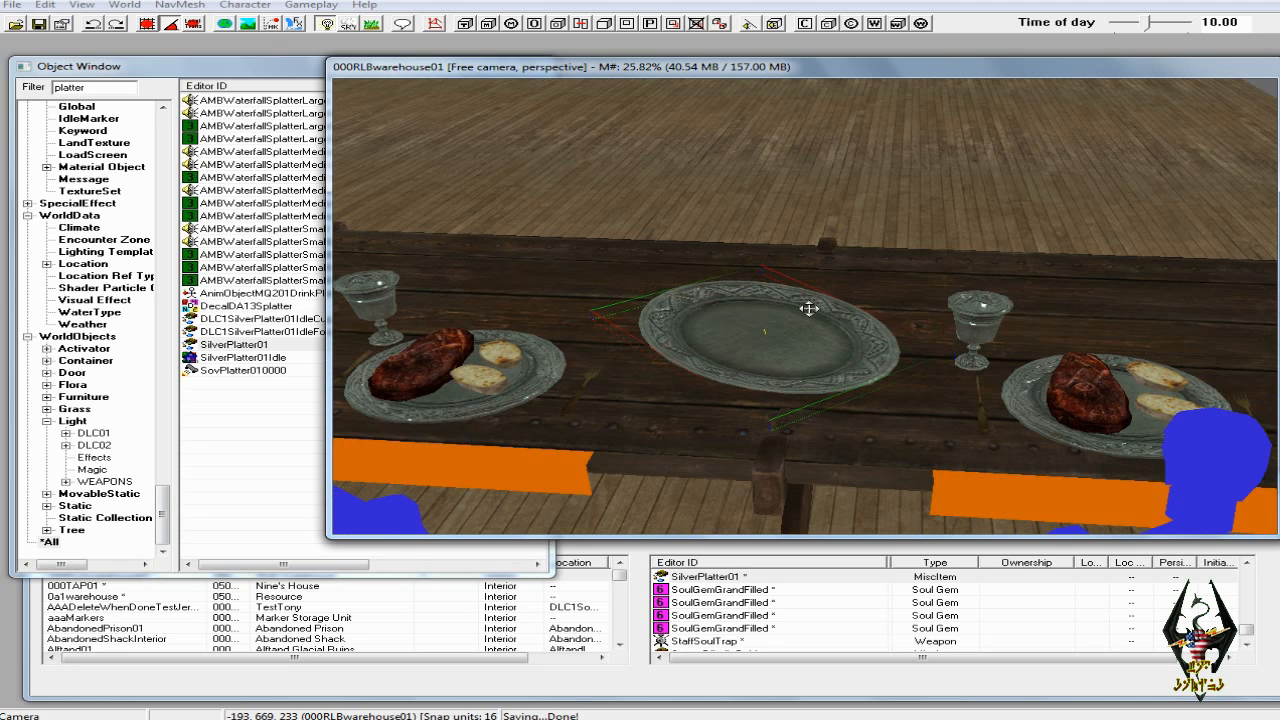
Duplicate the cooked venison from a nearby plate, move the copy to one side of the silver platter and drop it onto the surface
click(413, 363)
right_click(413, 363)
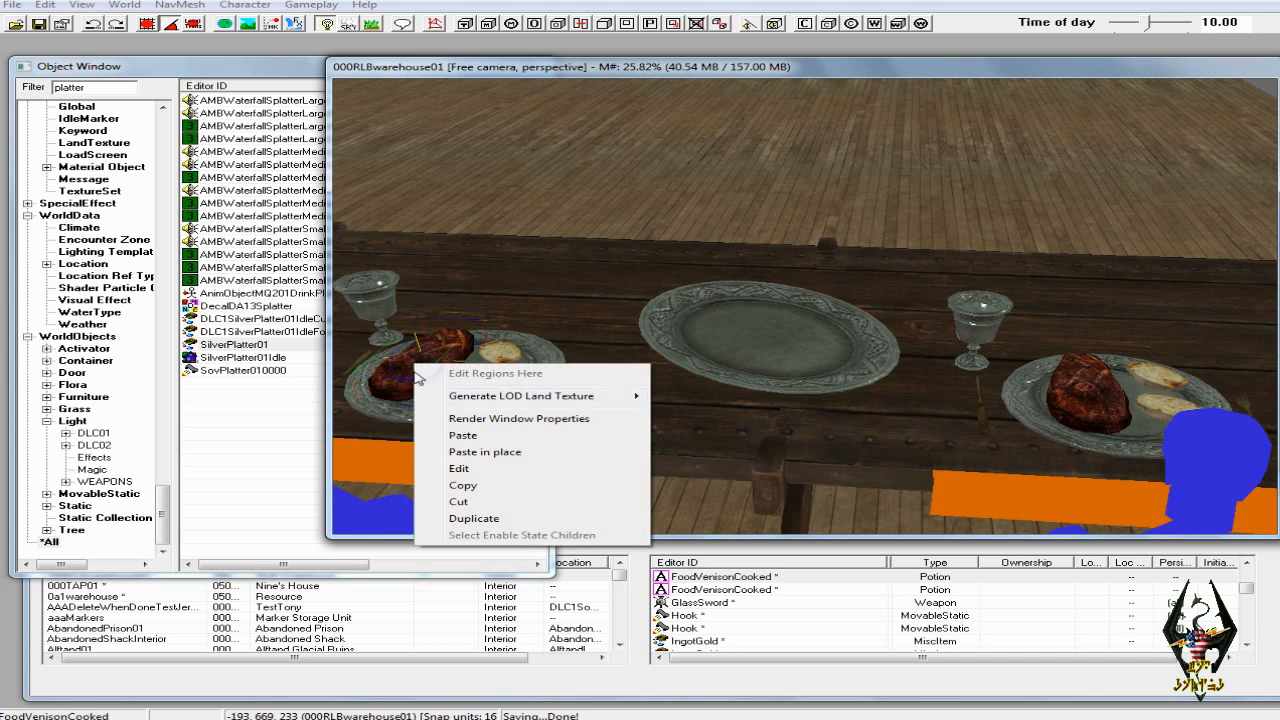
click(445, 517)
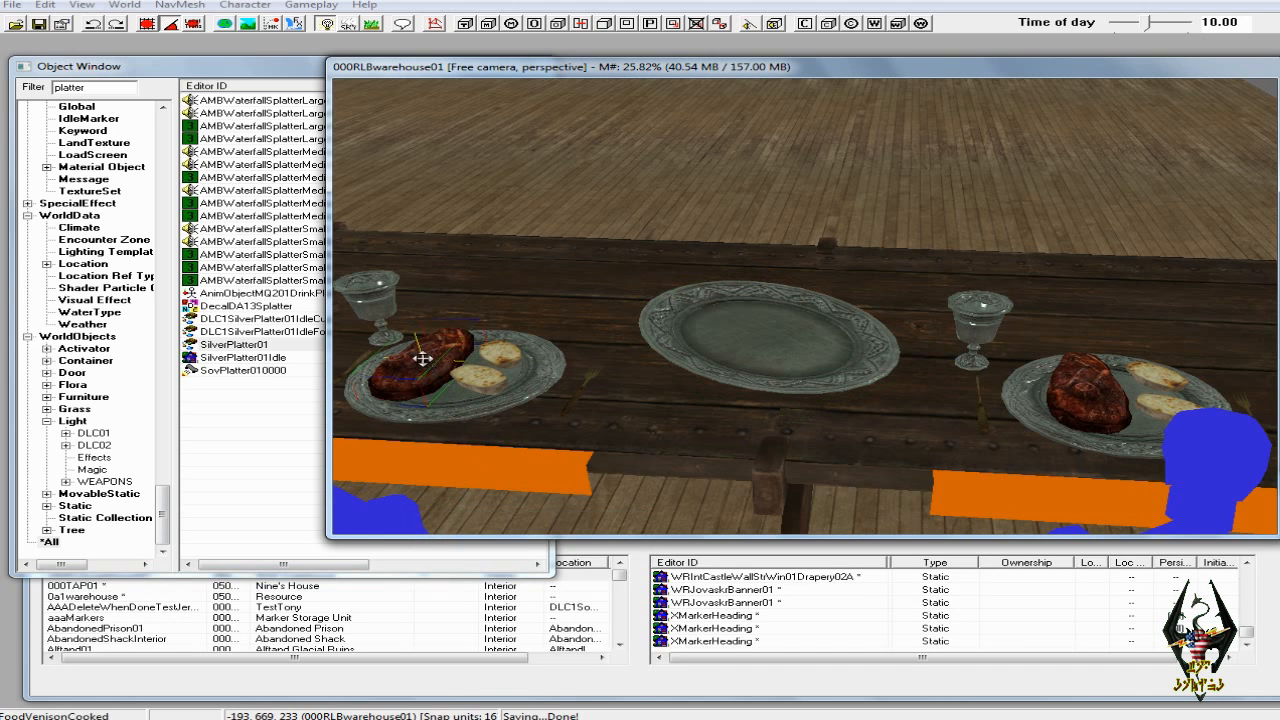
drag(420, 362, 714, 310)
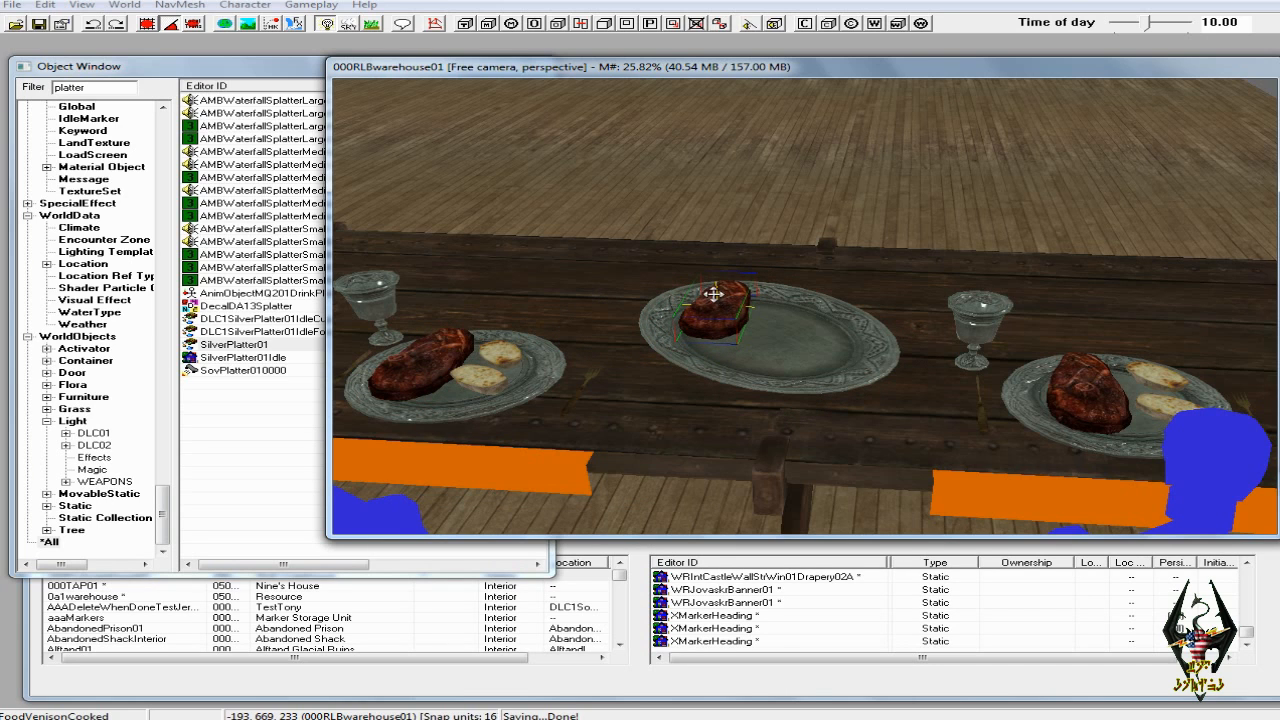
drag(720, 318, 714, 268)
key(f)
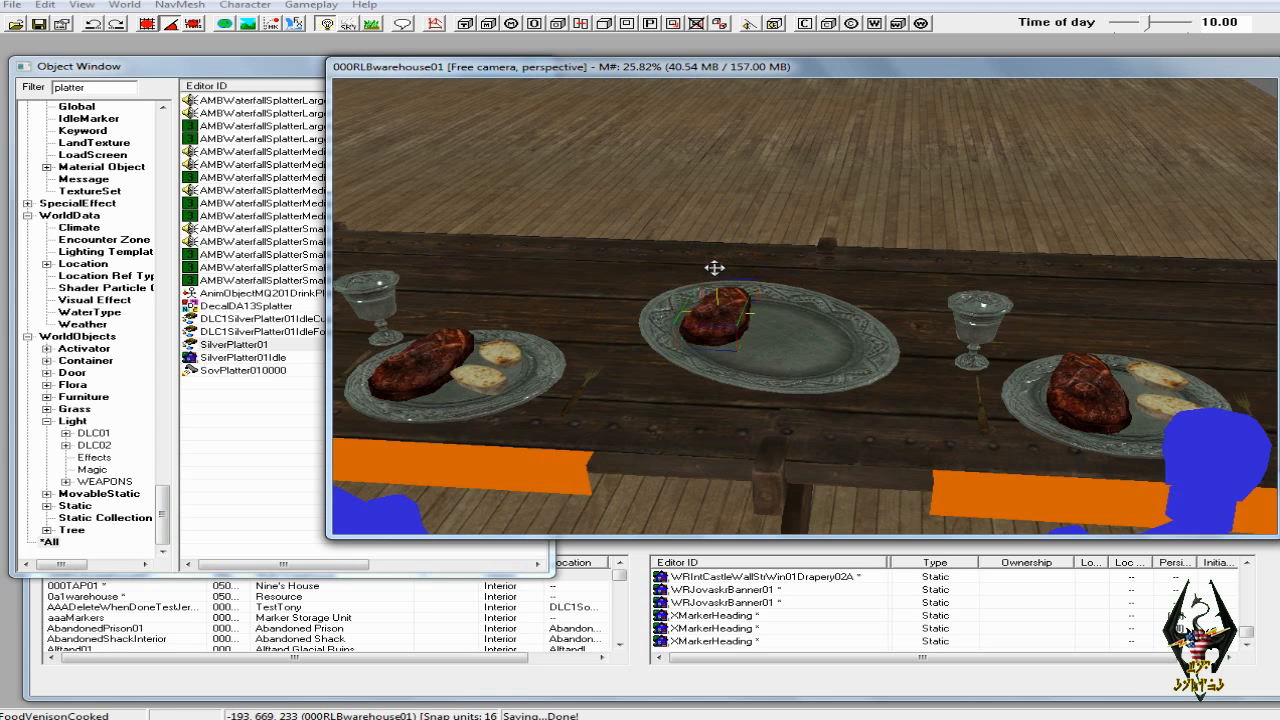
Duplicate the venison on the platter and position the copy right beside the first piece
right_click(729, 313)
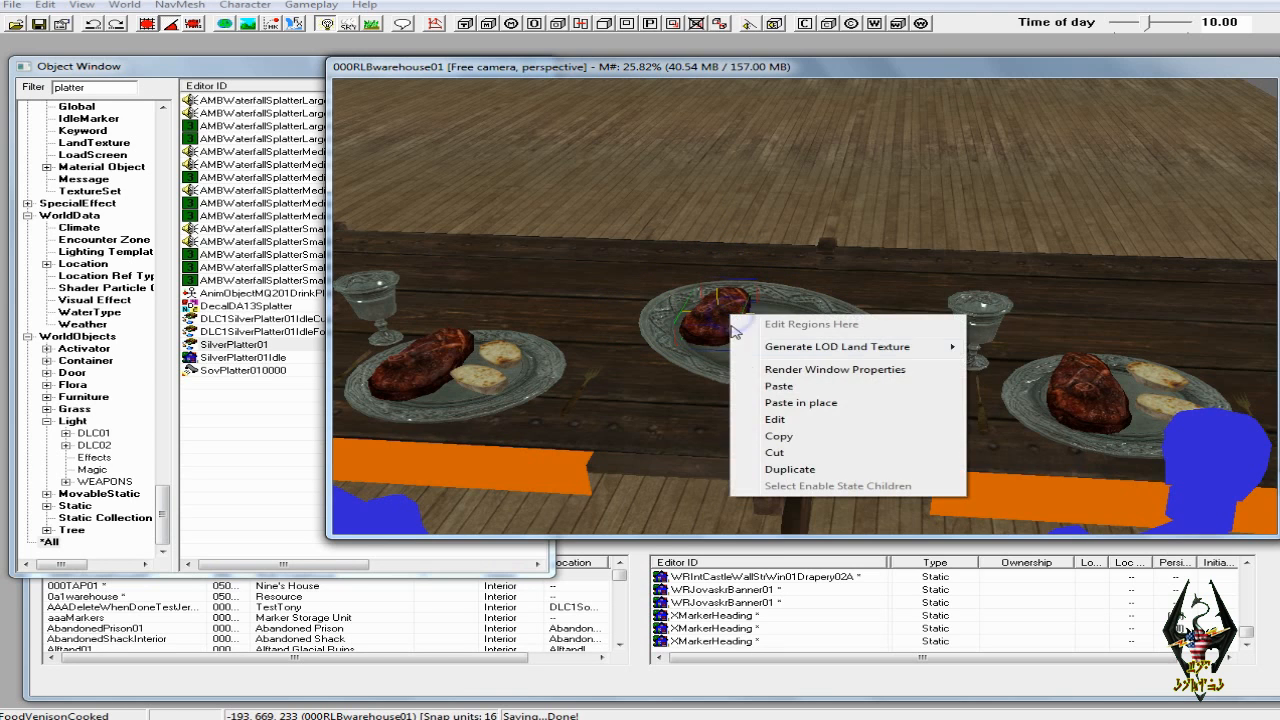
click(785, 469)
drag(727, 311, 777, 343)
Check the Don't Havok Settle option on the second venison's reference and inspect the meat's placement on the platter up close
double_click(777, 343)
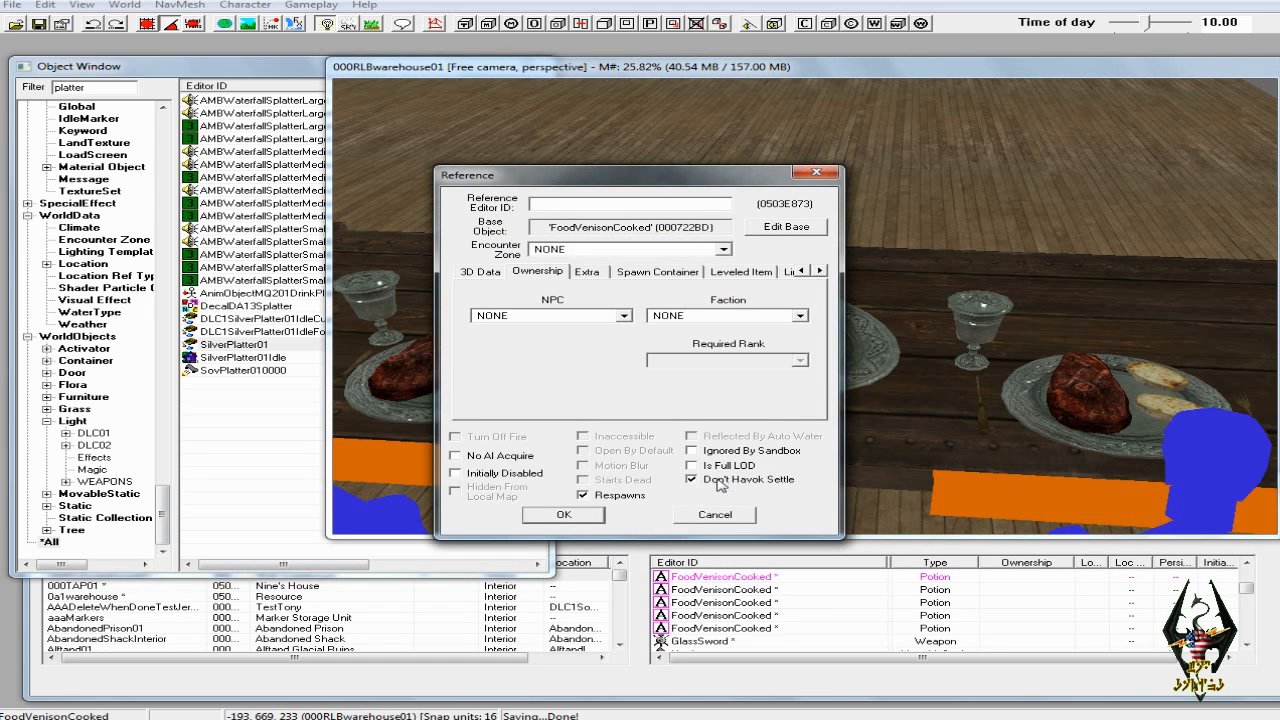
click(568, 516)
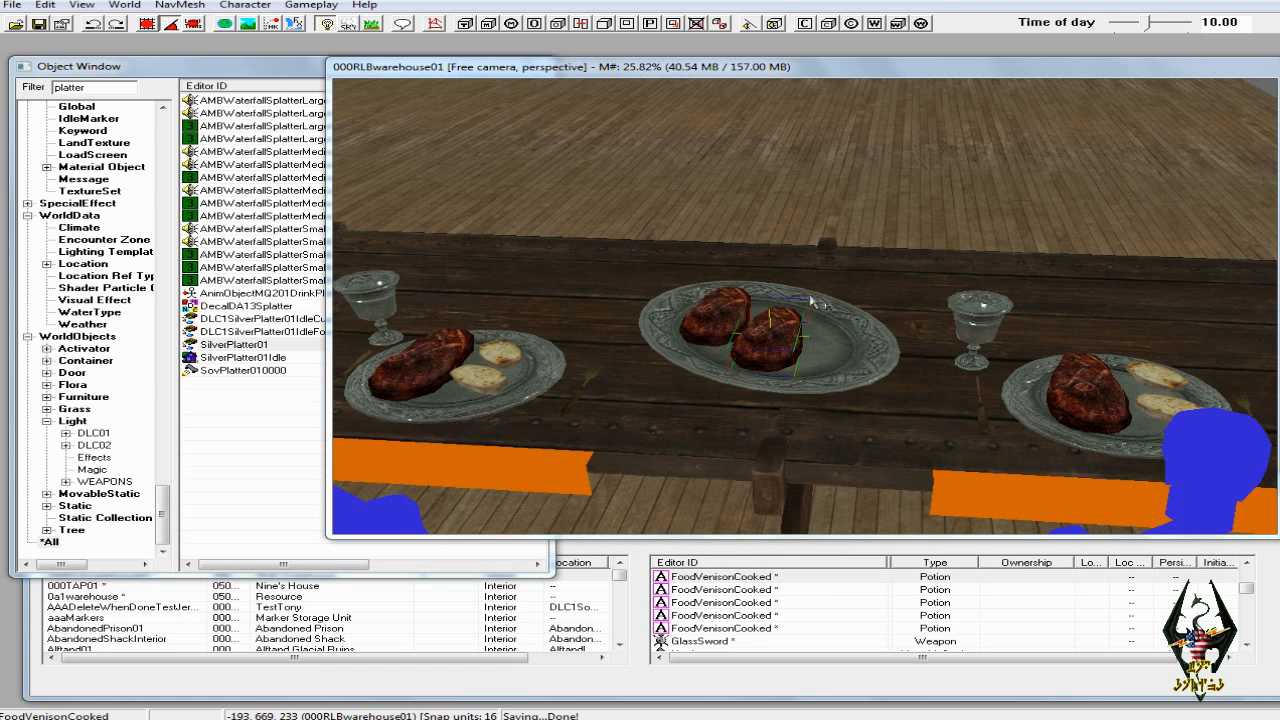
scroll(852, 225, up, 6)
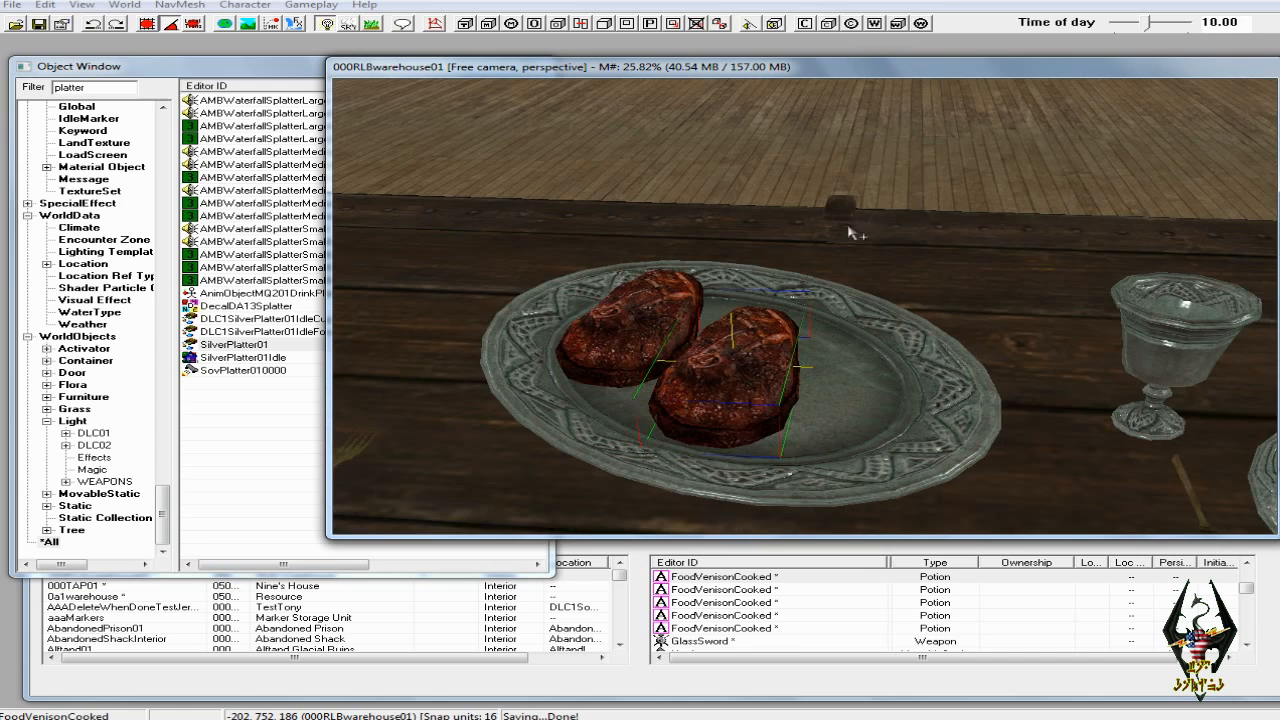
scroll(848, 283, down, 6)
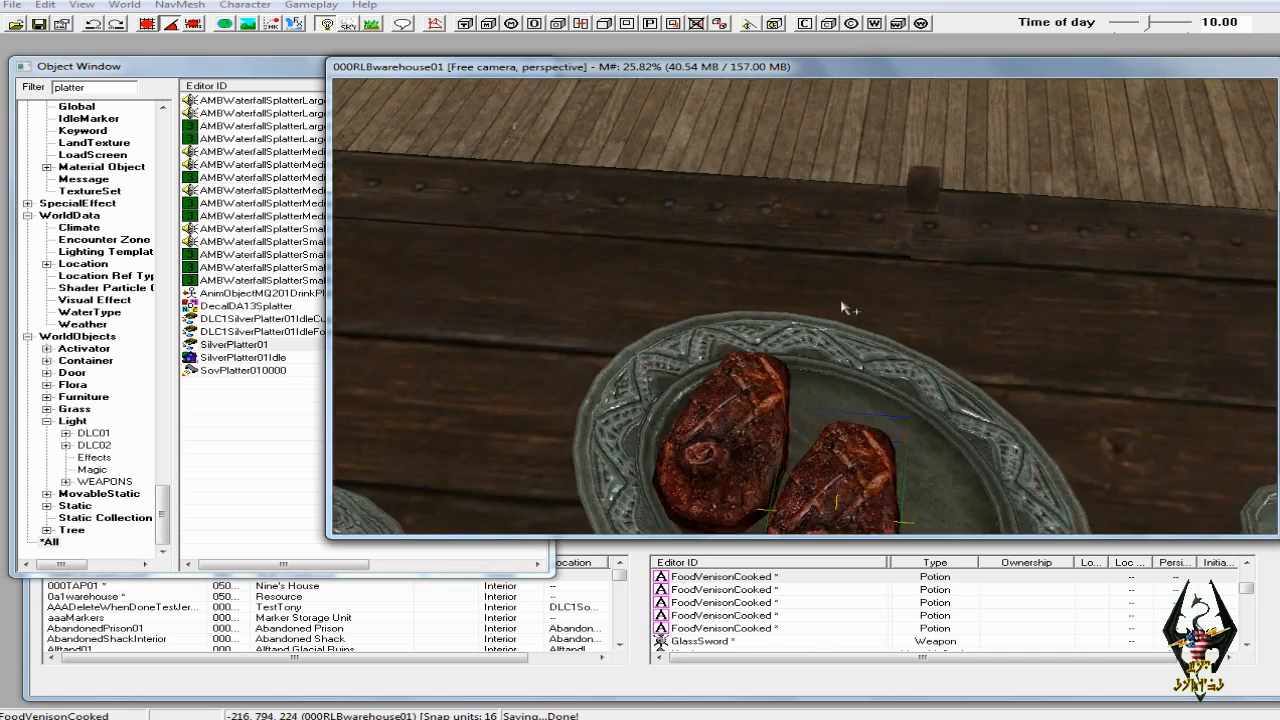
key(c)
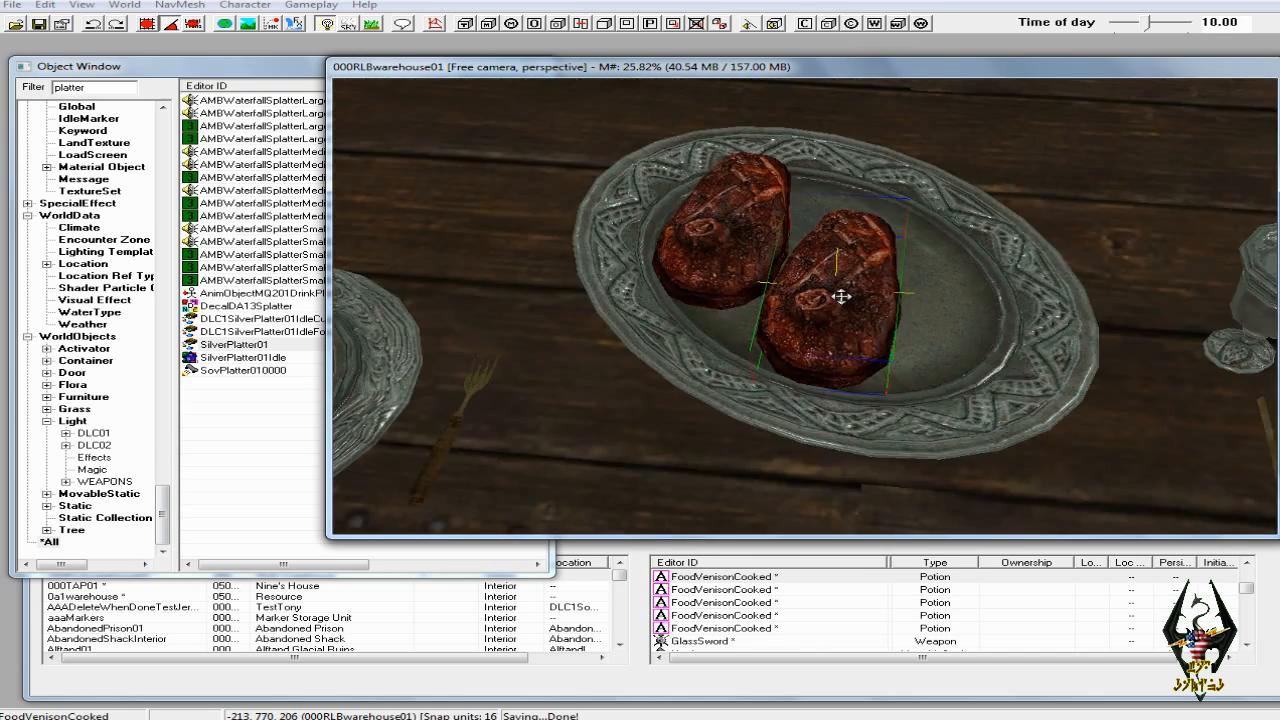
Shift both venison pieces toward one end of the silver platter to free space for another piece
click(730, 240)
drag(730, 240, 709, 230)
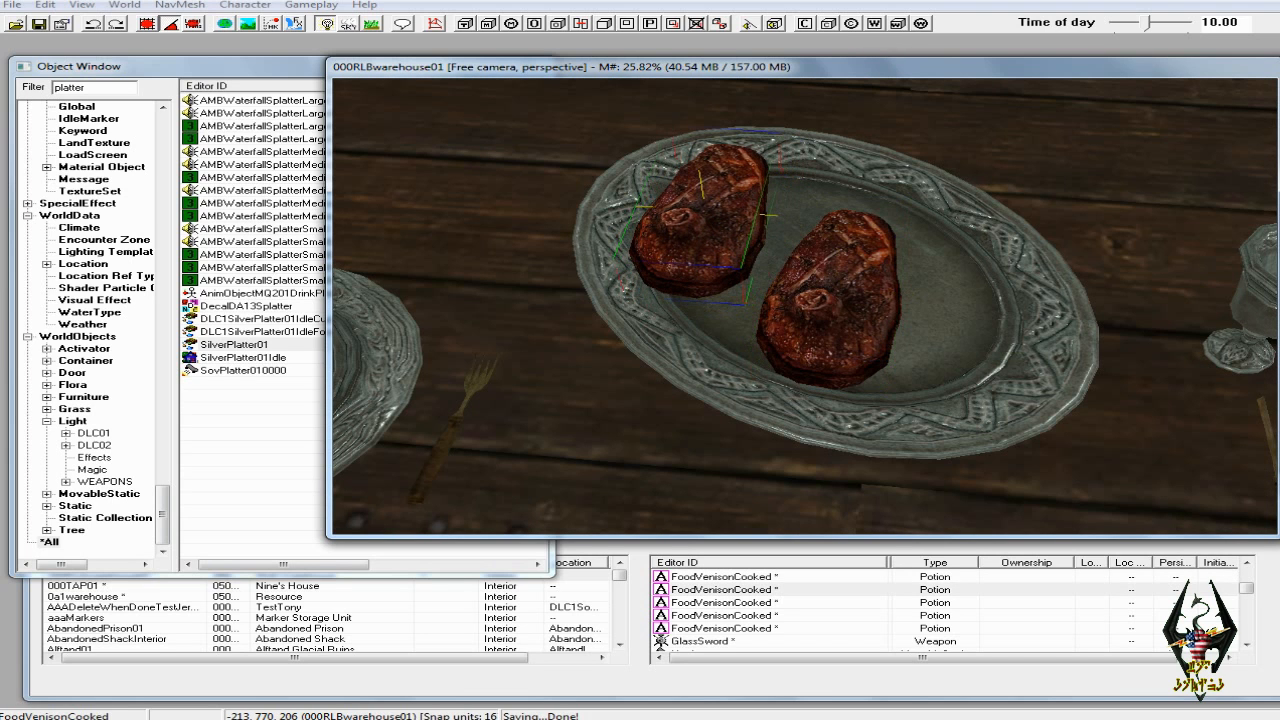
click(851, 322)
mouse_move(851, 322)
mouse_down()
mouse_move(834, 309)
mouse_move(829, 321)
mouse_up()
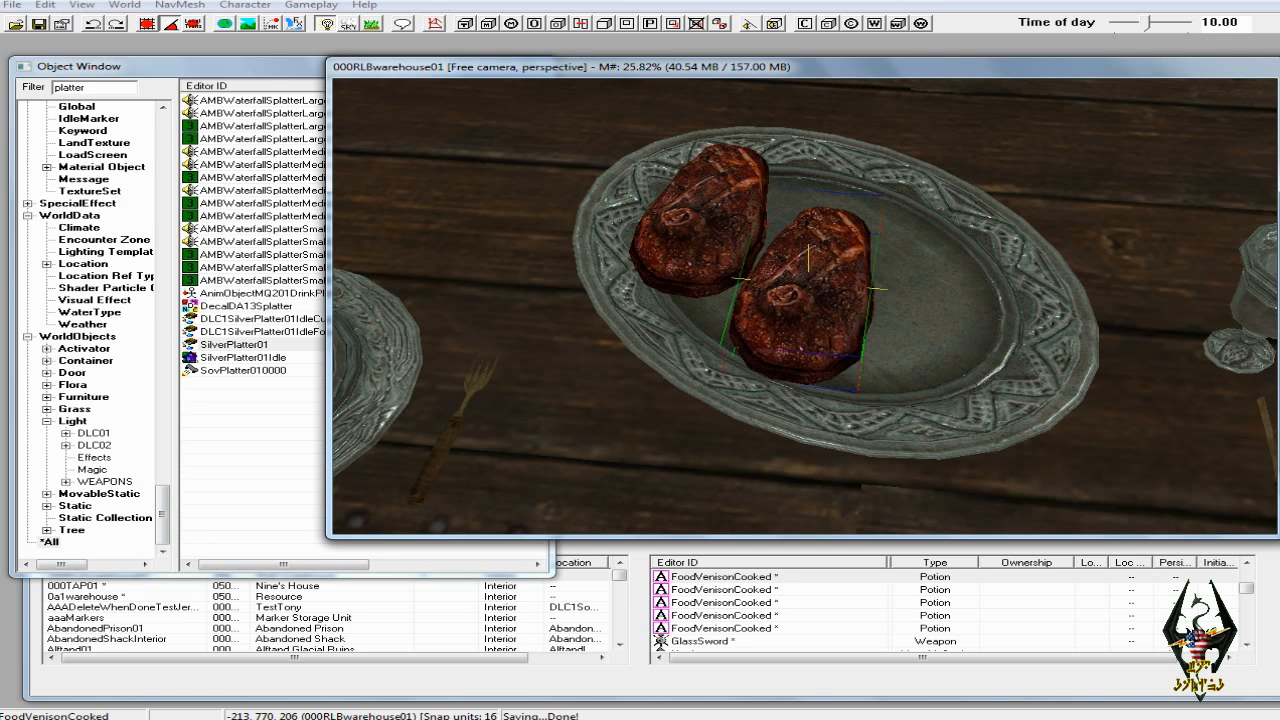
Duplicate the second venison piece and place the copy beside it in the empty part of the platter
right_click(816, 302)
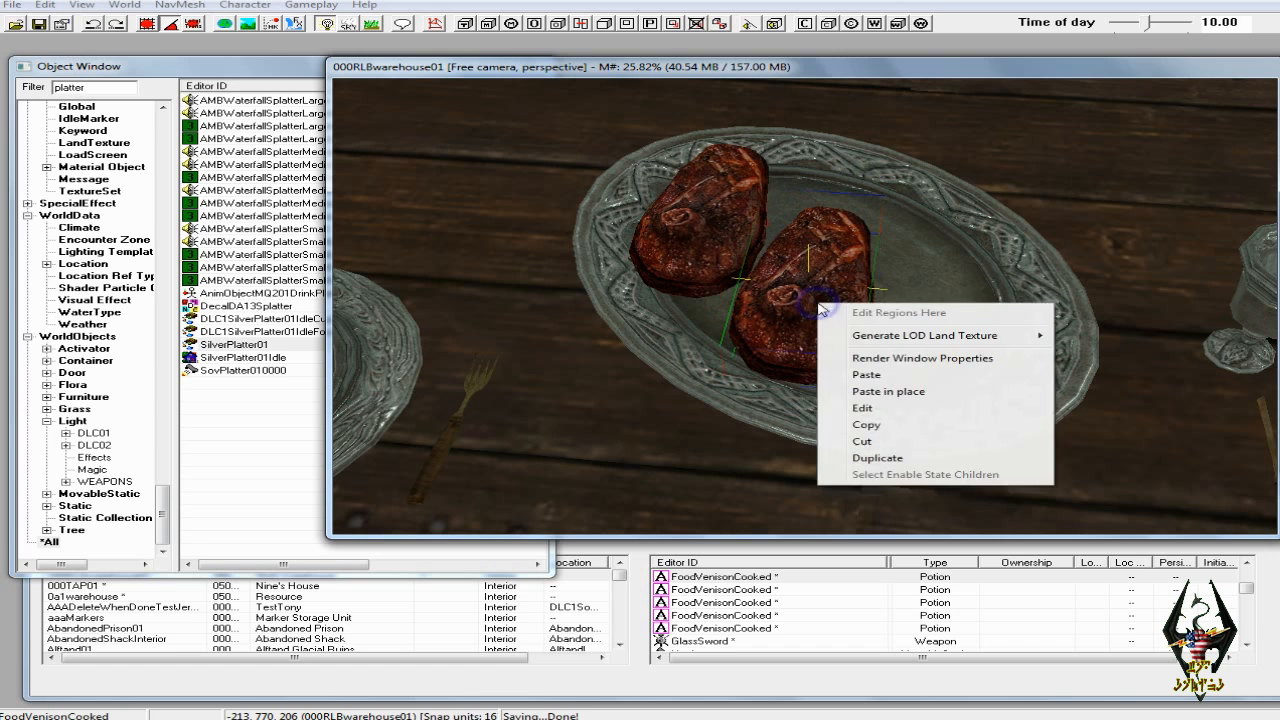
click(858, 462)
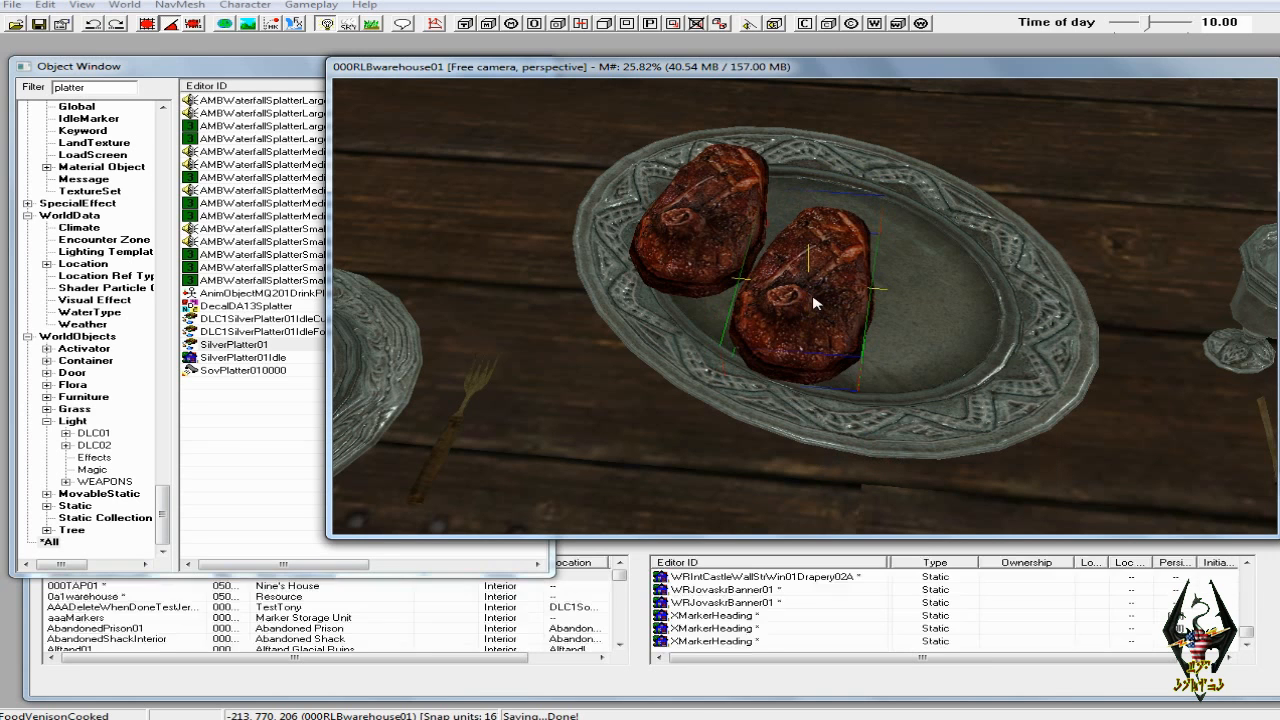
drag(809, 292, 954, 307)
scroll(951, 304, down, 10)
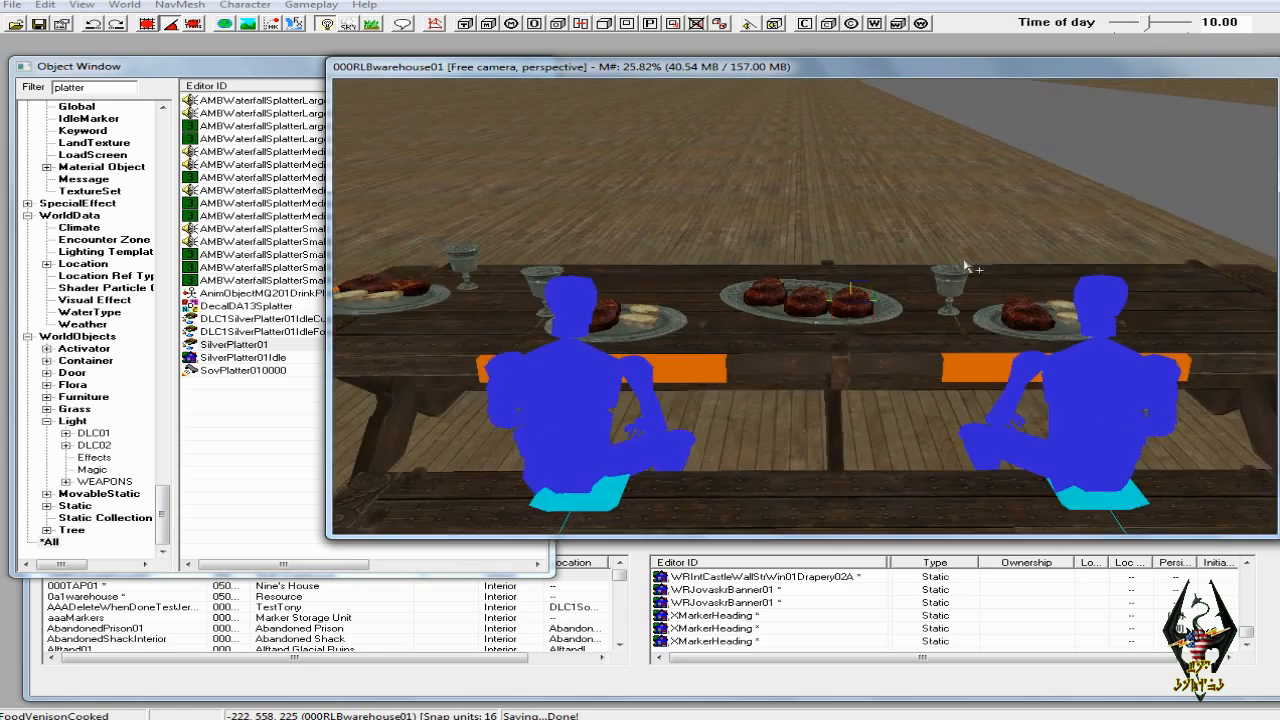
Filter the object list by "food" and browse to the plain food and drink items
shift+middle_drag(966, 266, 959, 310)
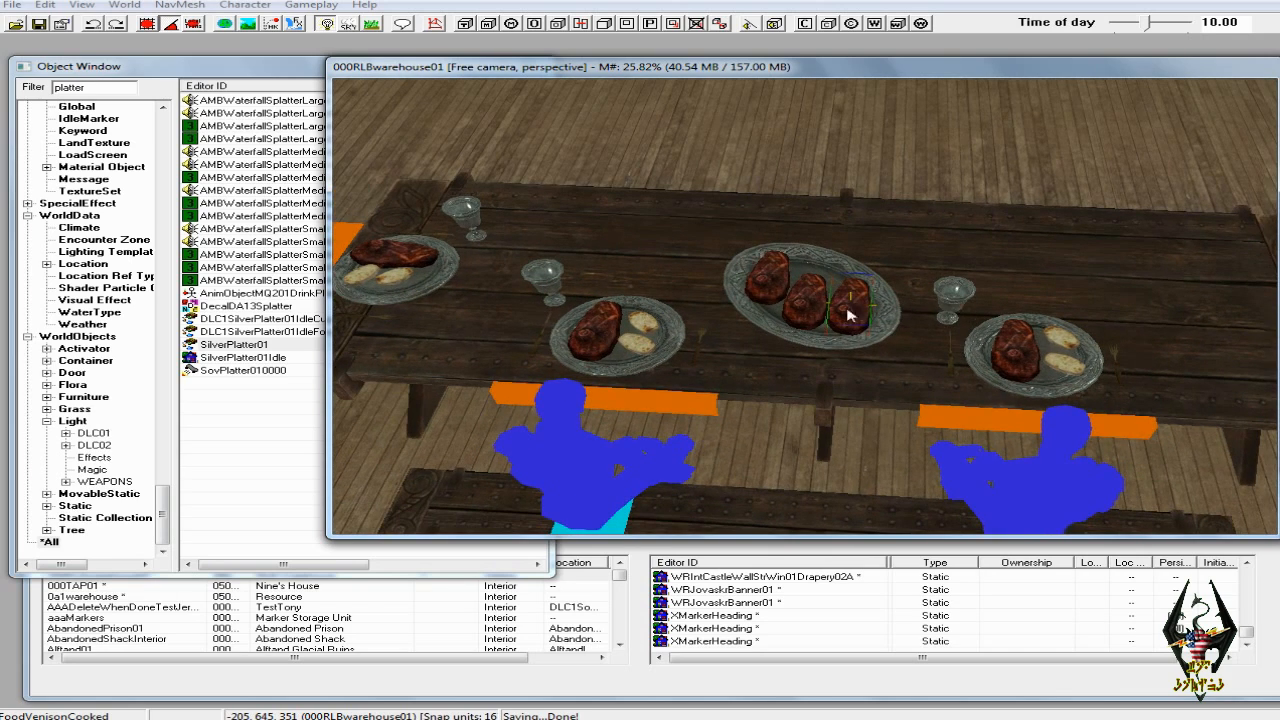
shift+middle_drag(780, 306, 790, 306)
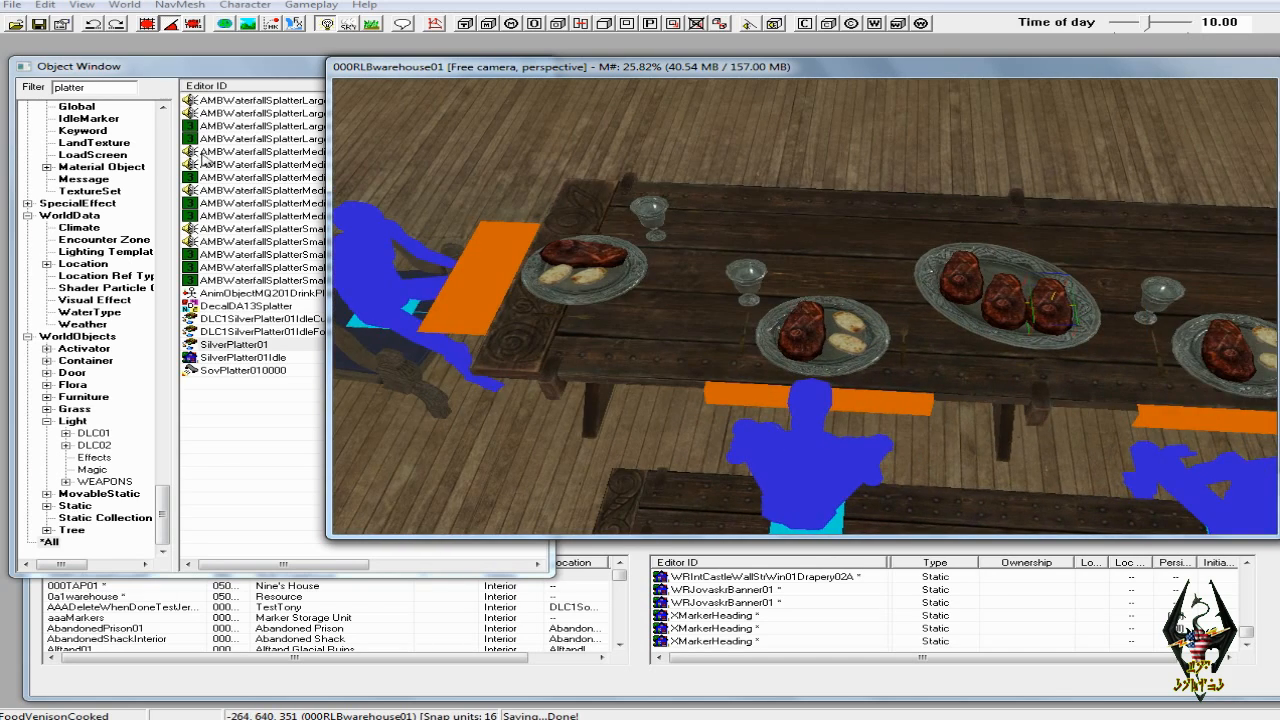
click(99, 87)
drag(99, 87, 33, 88)
text(fo)
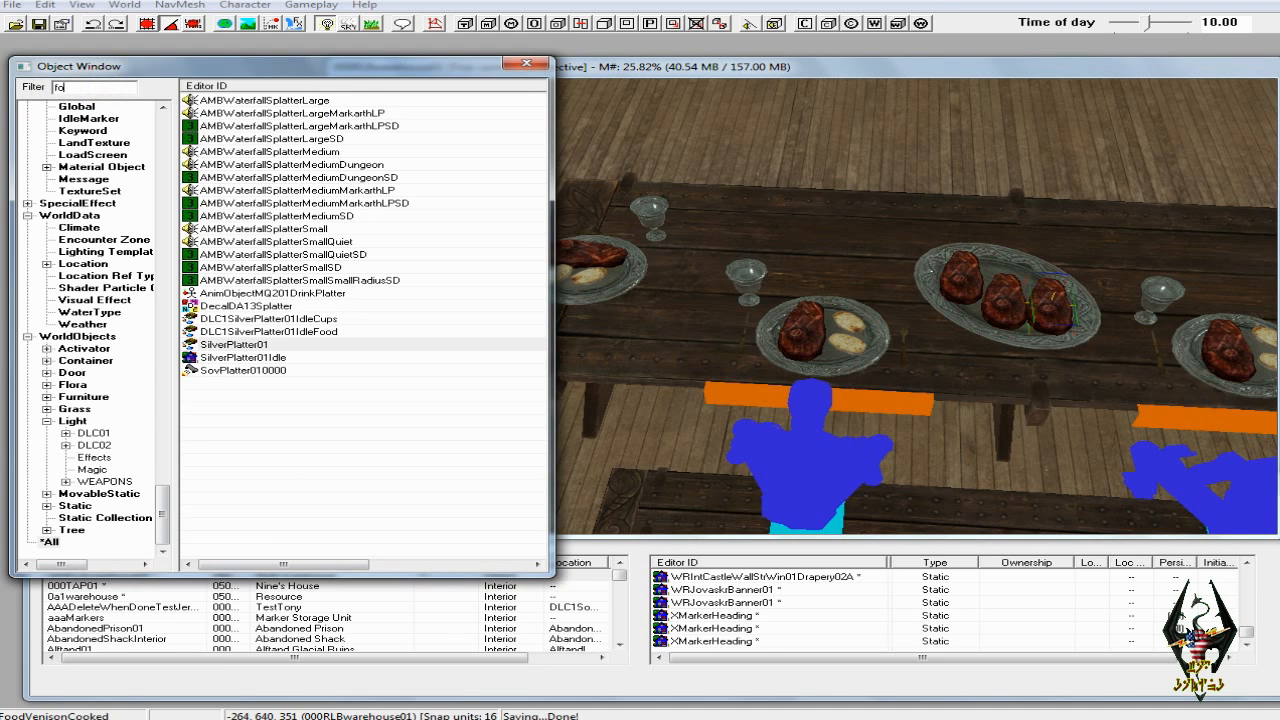
click(282, 242)
scroll(335, 241, down, 4)
scroll(338, 241, down, 6)
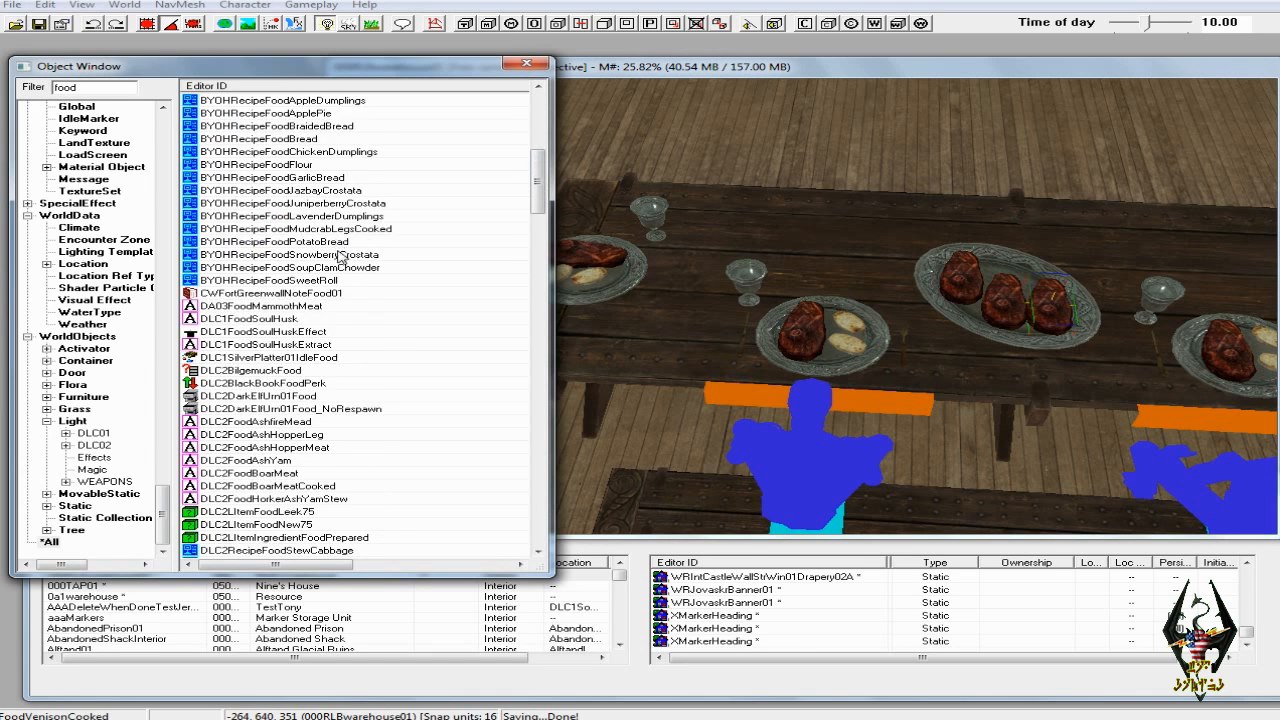
scroll(342, 268, down, 4)
scroll(310, 316, down, 2)
scroll(330, 340, down, 4)
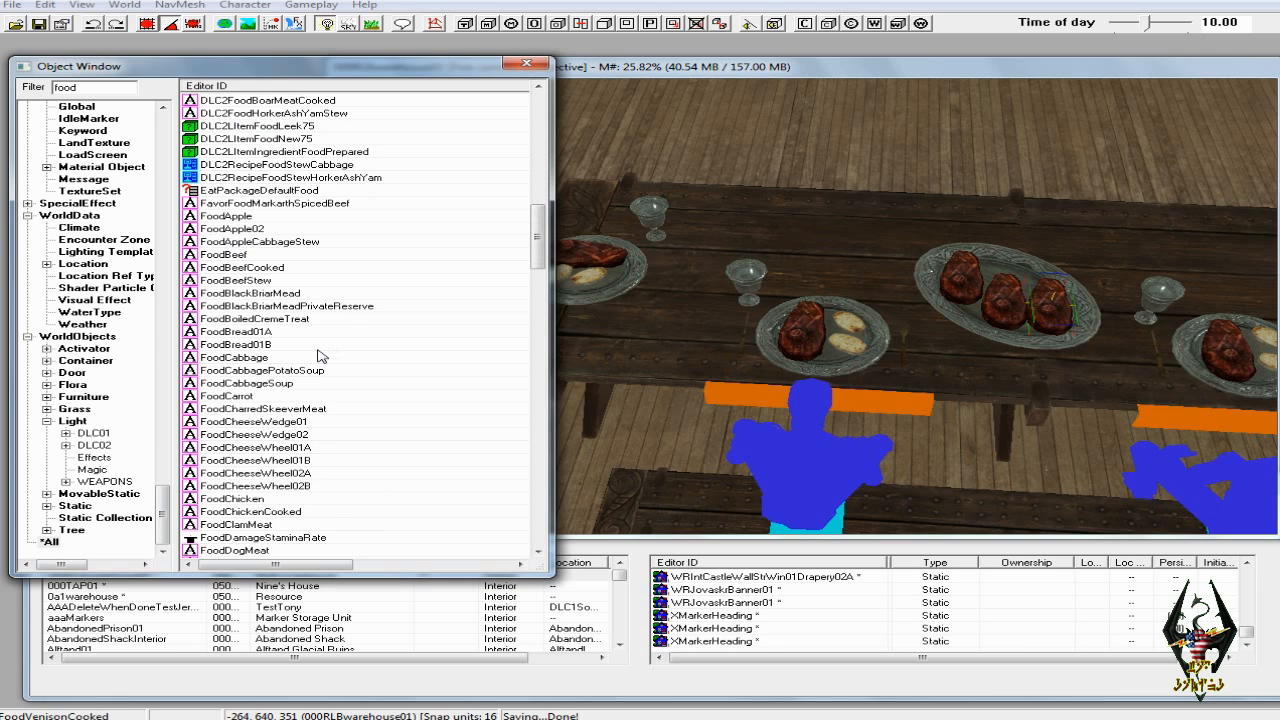
Place FoodBlackBriarMeadPrivateReserve between the goblet and the nearest bench-side plate, and enable Don't Havok Settle on its reference
click(196, 307)
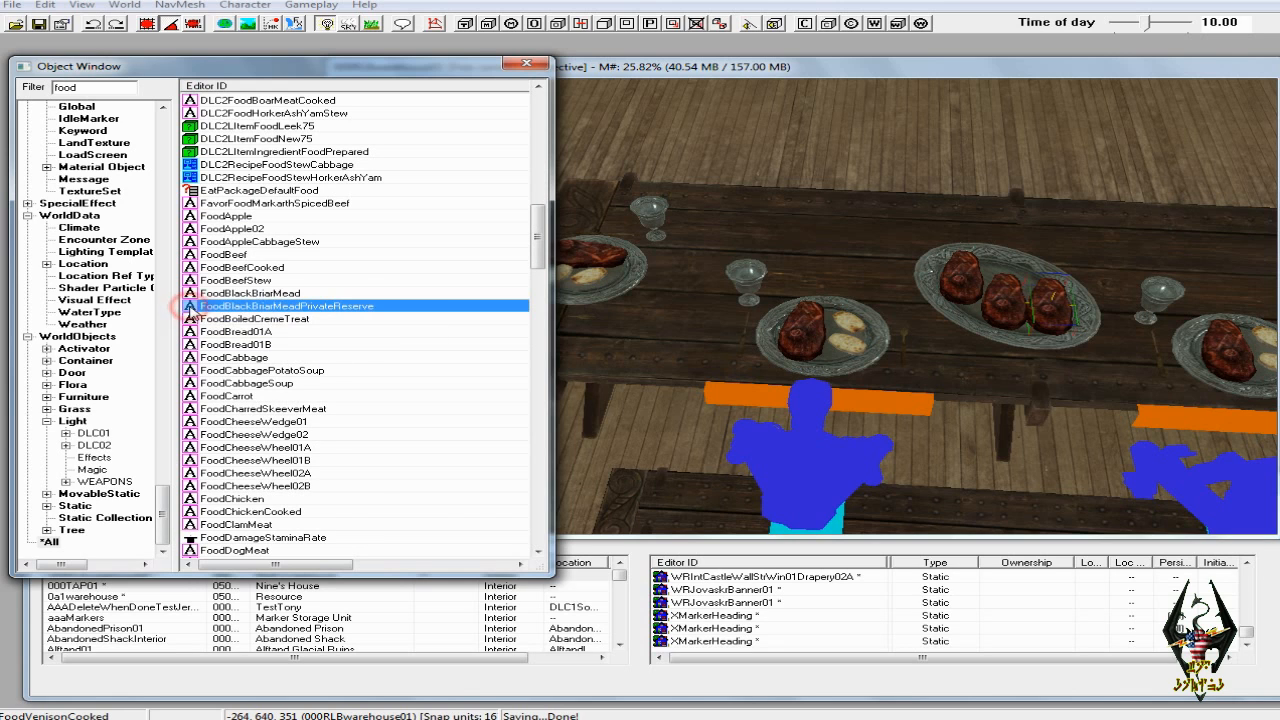
drag(196, 310, 828, 283)
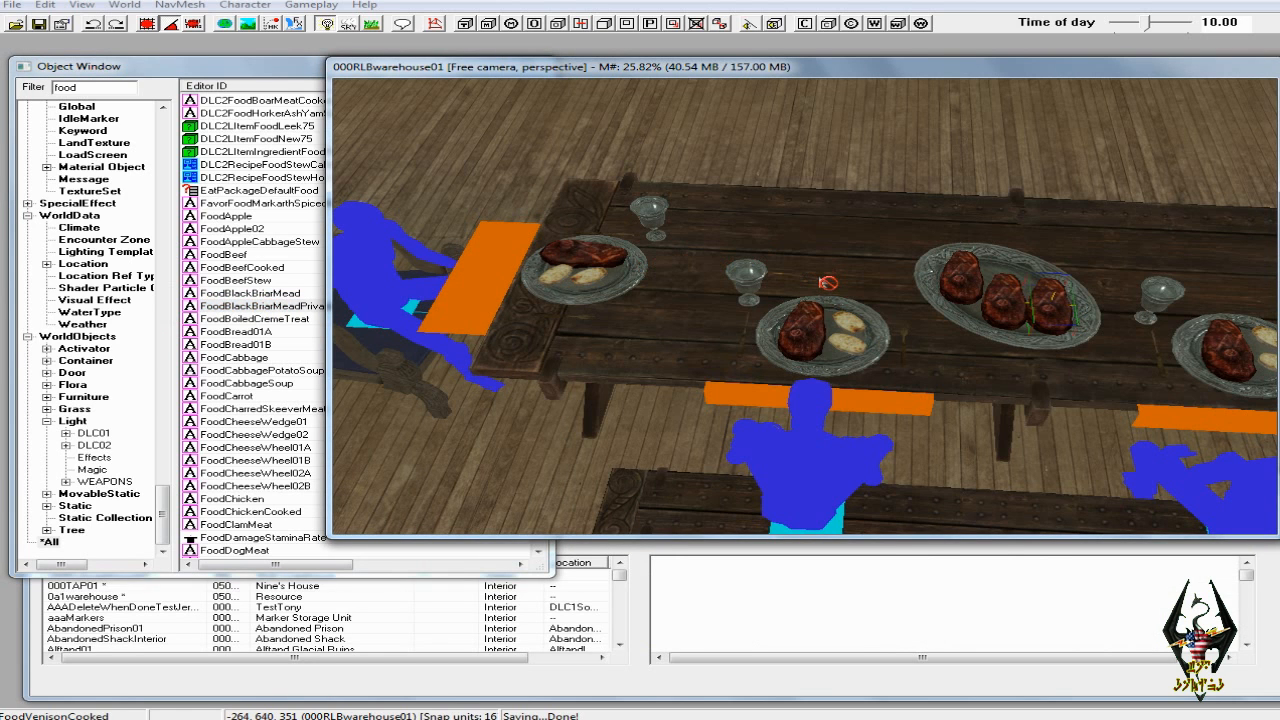
drag(822, 264, 799, 273)
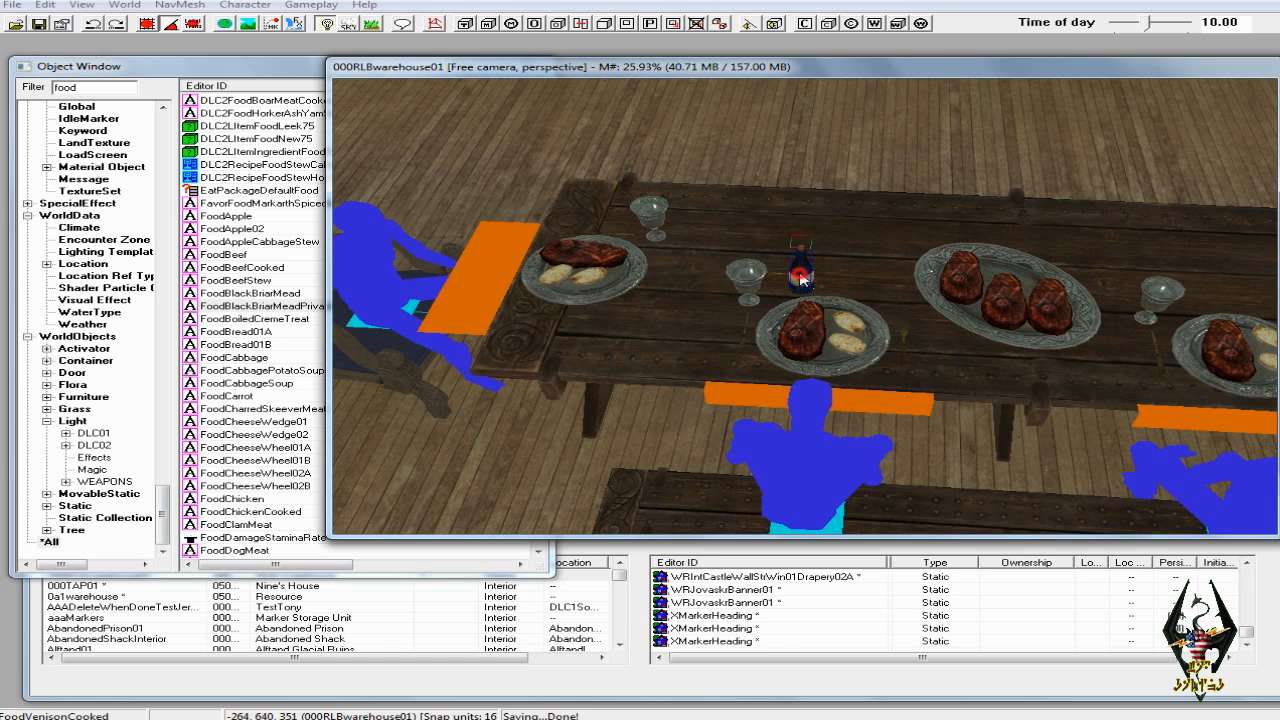
double_click(799, 273)
click(690, 479)
click(588, 515)
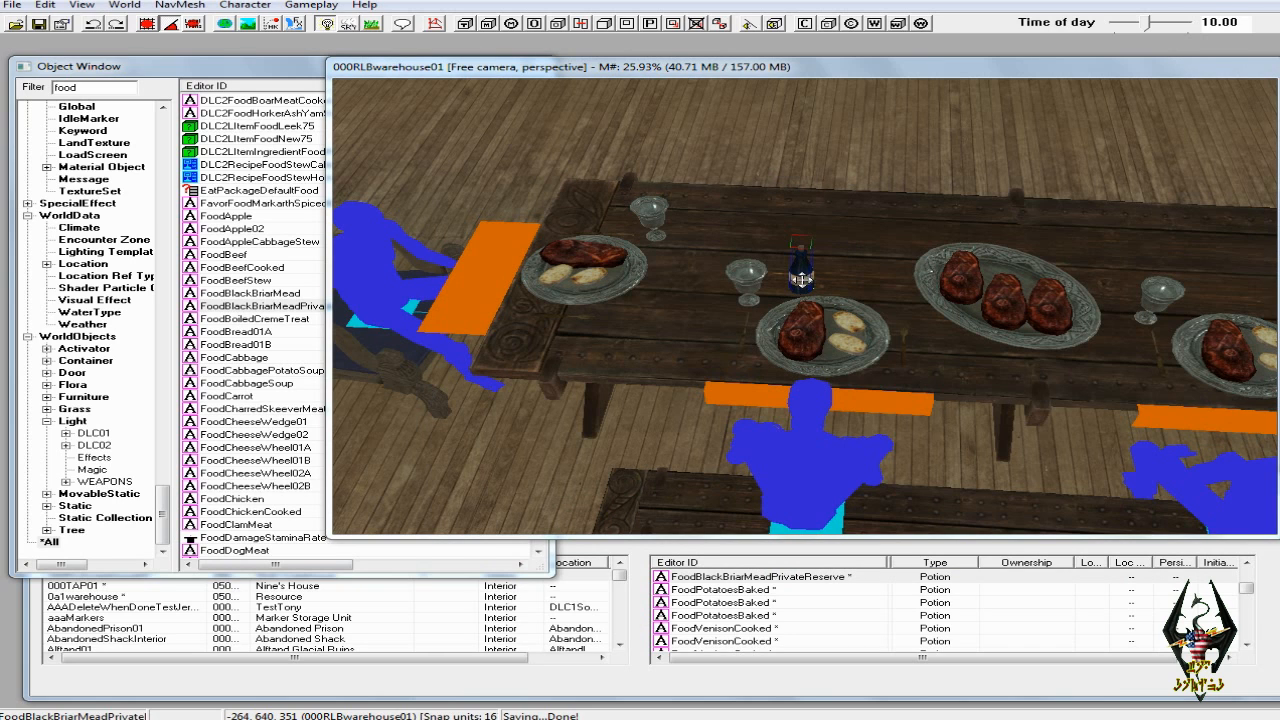
mouse_move(801, 279)
mouse_down()
mouse_move(800, 258)
mouse_move(797, 277)
mouse_up()
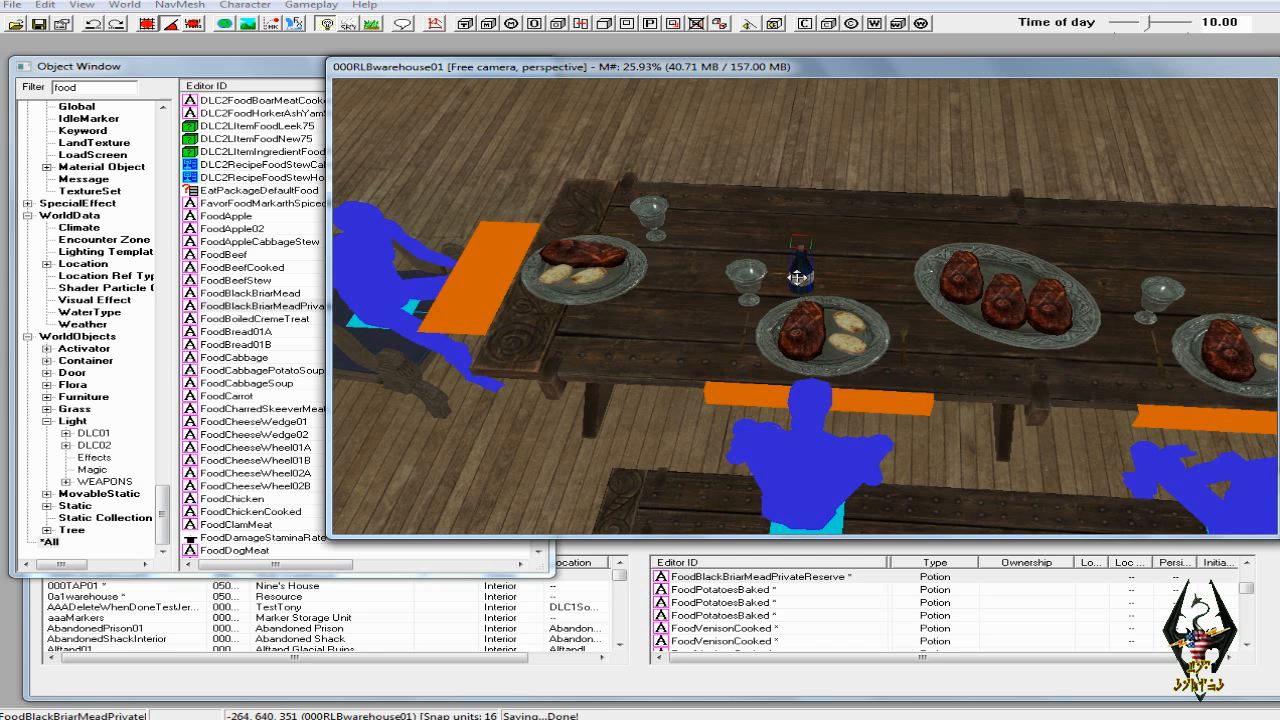
Duplicate the mead bottle twice, placing one copy at the other bench-side setting and one at the end-of-table setting
right_click(797, 277)
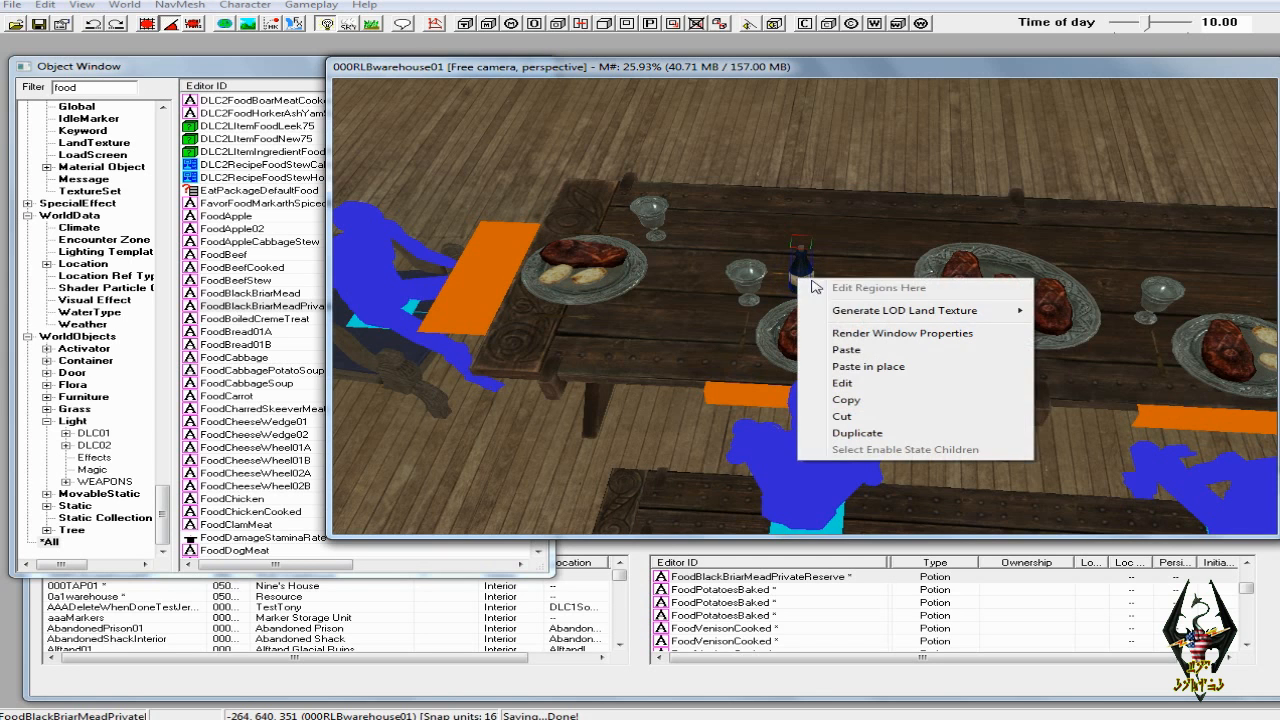
click(858, 434)
drag(808, 280, 1210, 289)
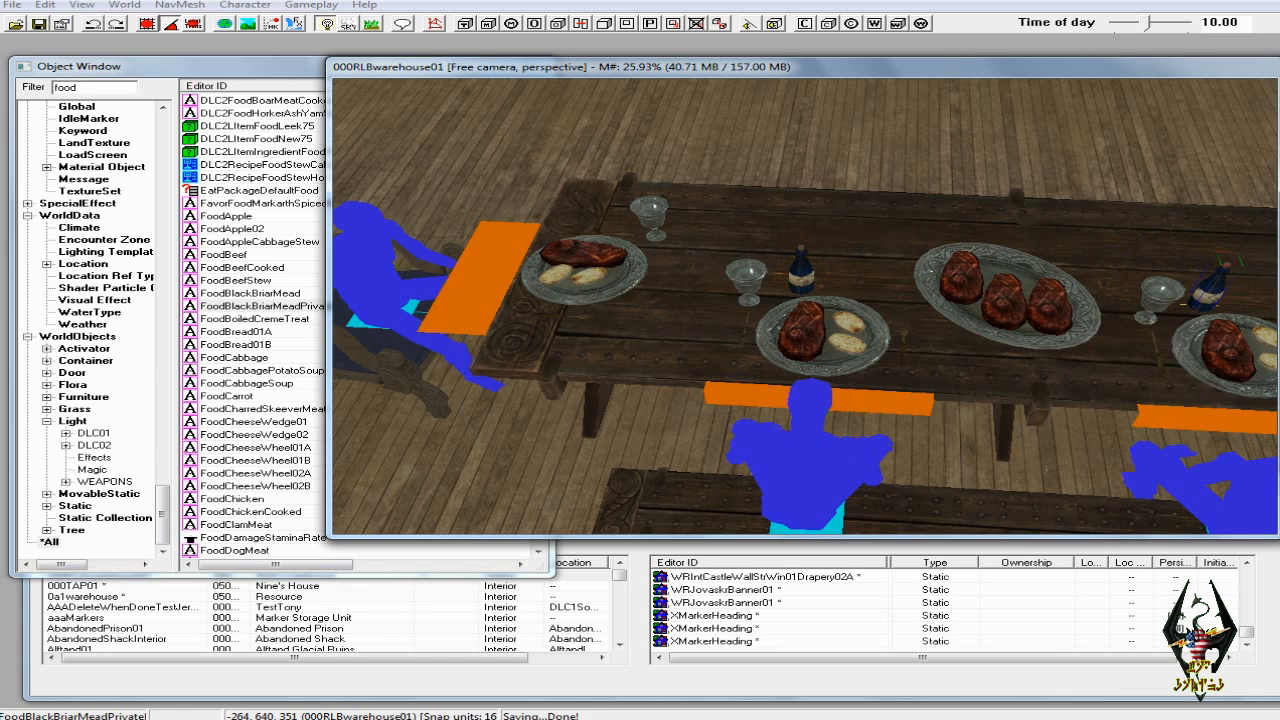
click(806, 283)
right_click(804, 279)
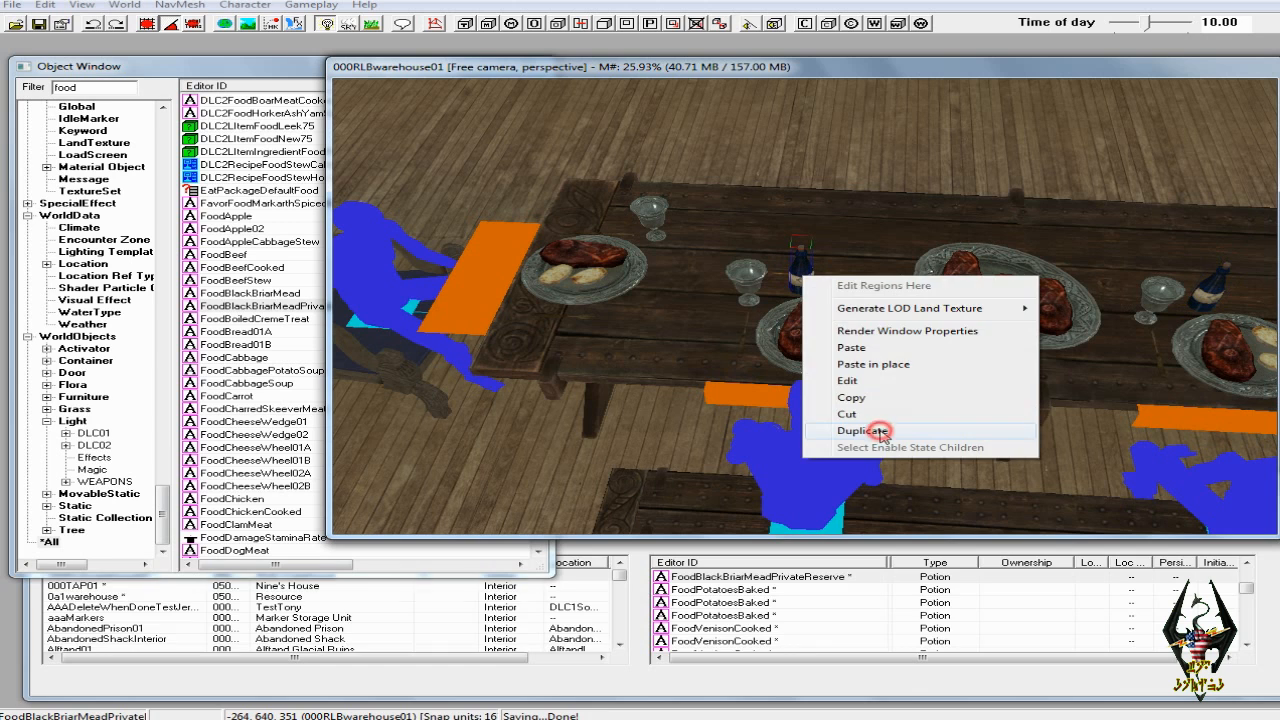
click(862, 430)
drag(808, 277, 670, 261)
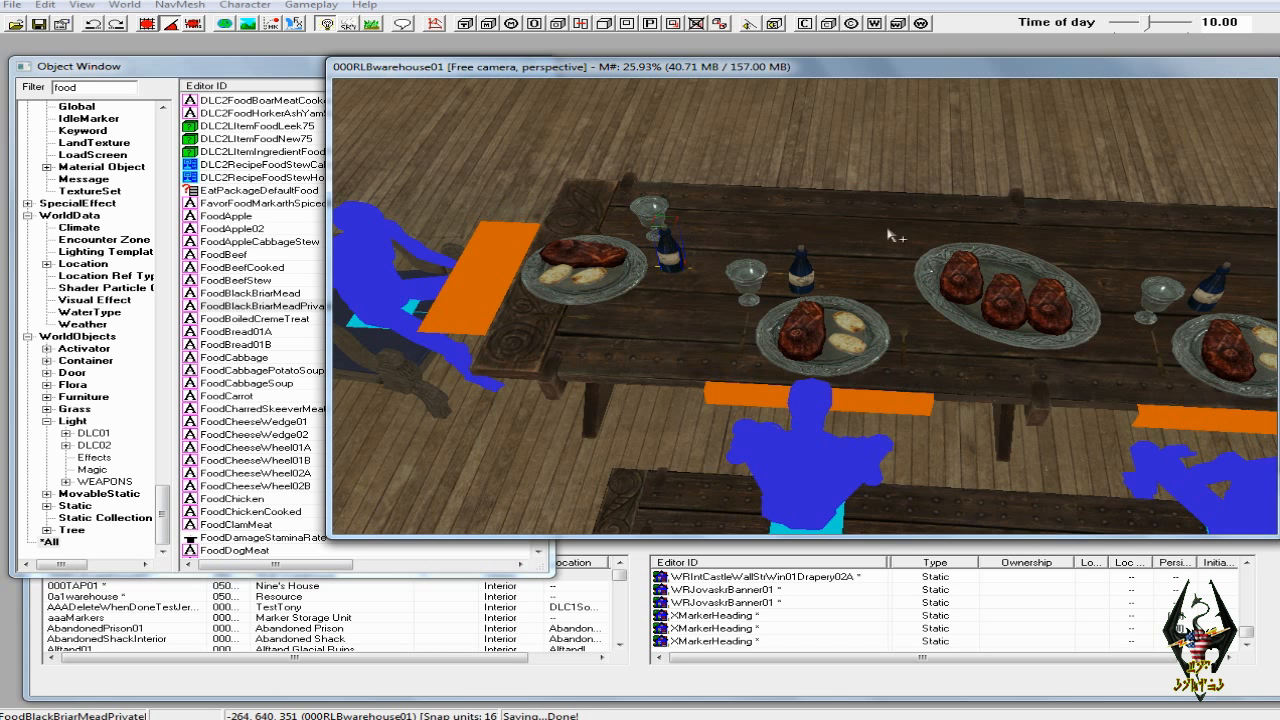
Duplicate the silver platter without its meat and move the copy to the empty end of the table
mouse_move(898, 228)
shift+middle_down()
mouse_move(982, 203)
mouse_move(897, 214)
shift+middle_up()
click(637, 320)
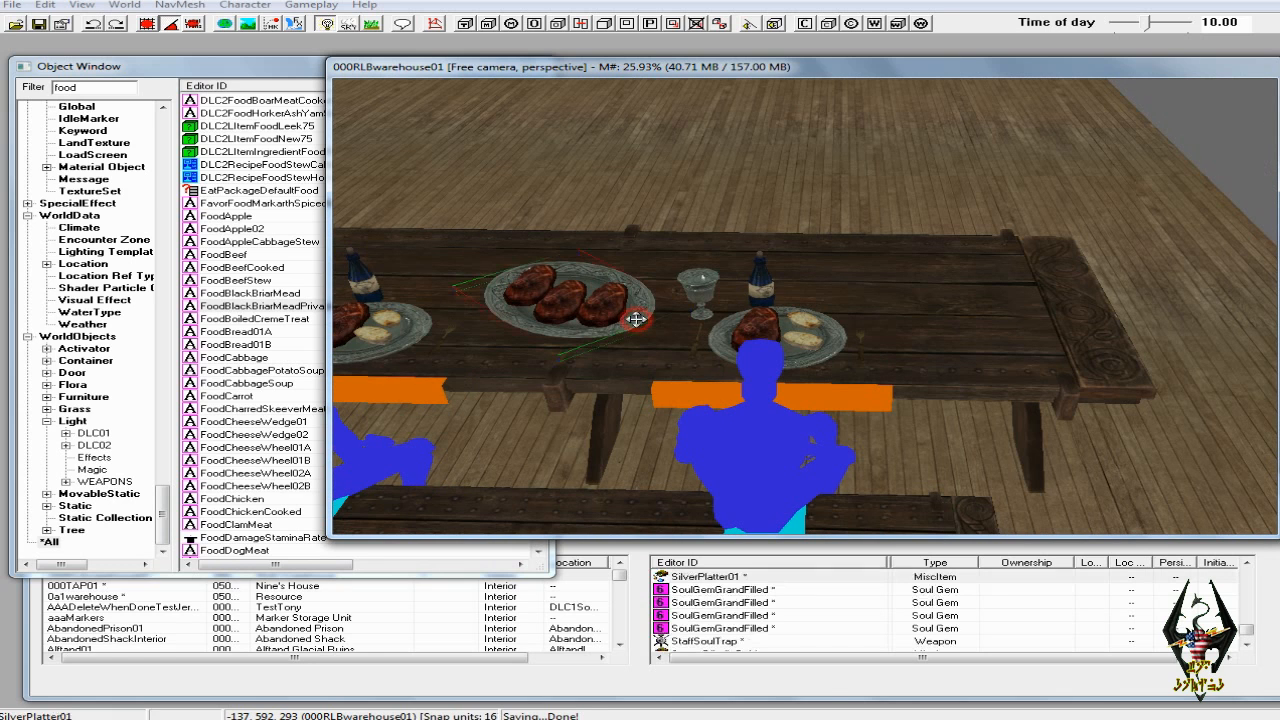
right_click(637, 319)
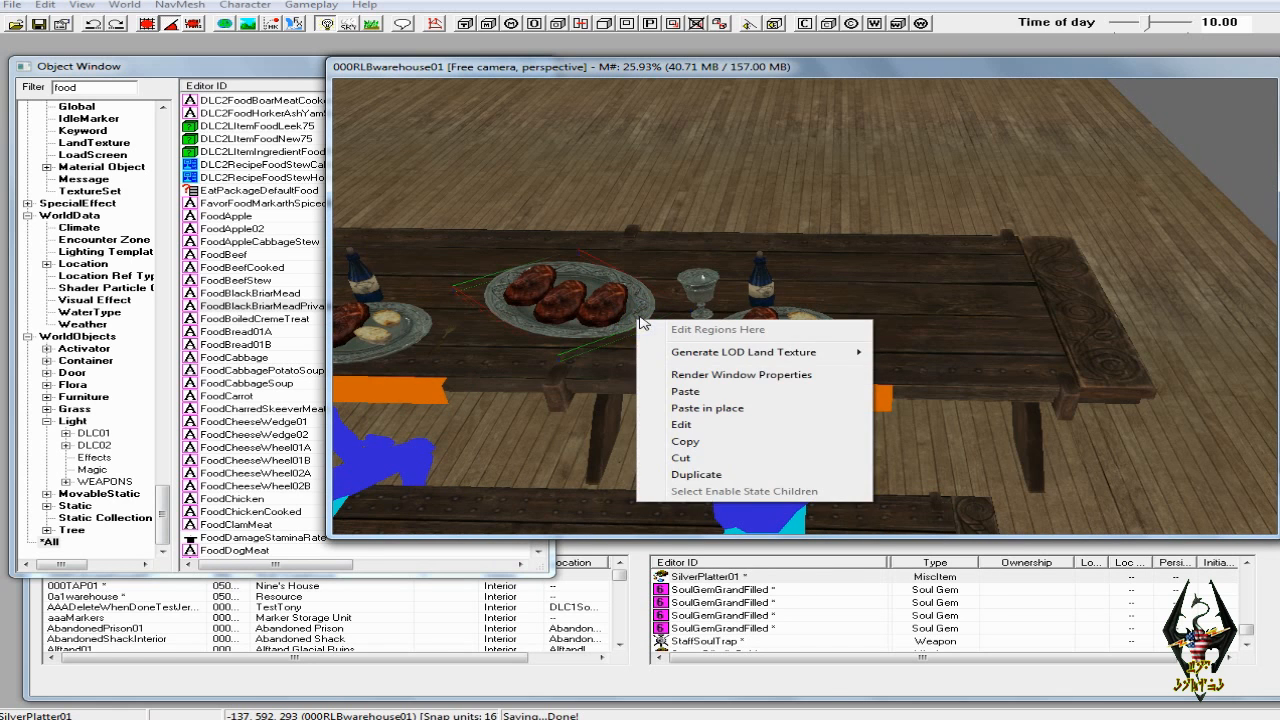
click(688, 476)
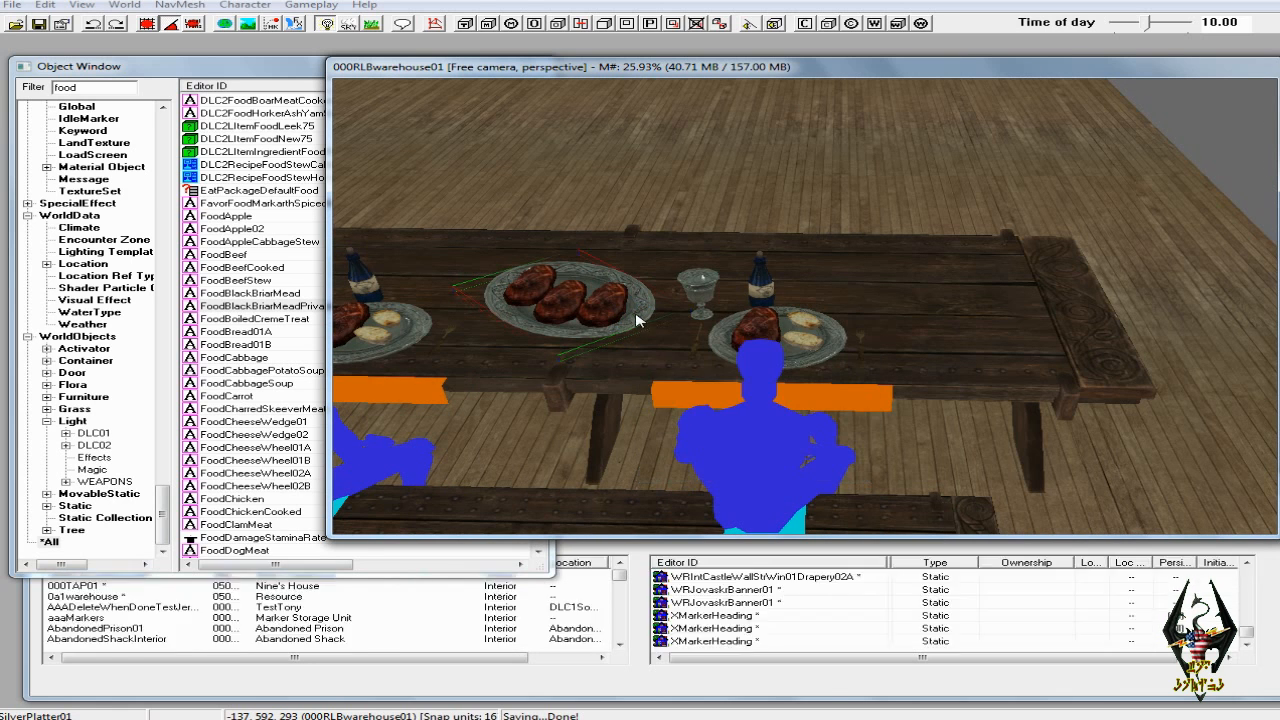
drag(634, 314, 1018, 308)
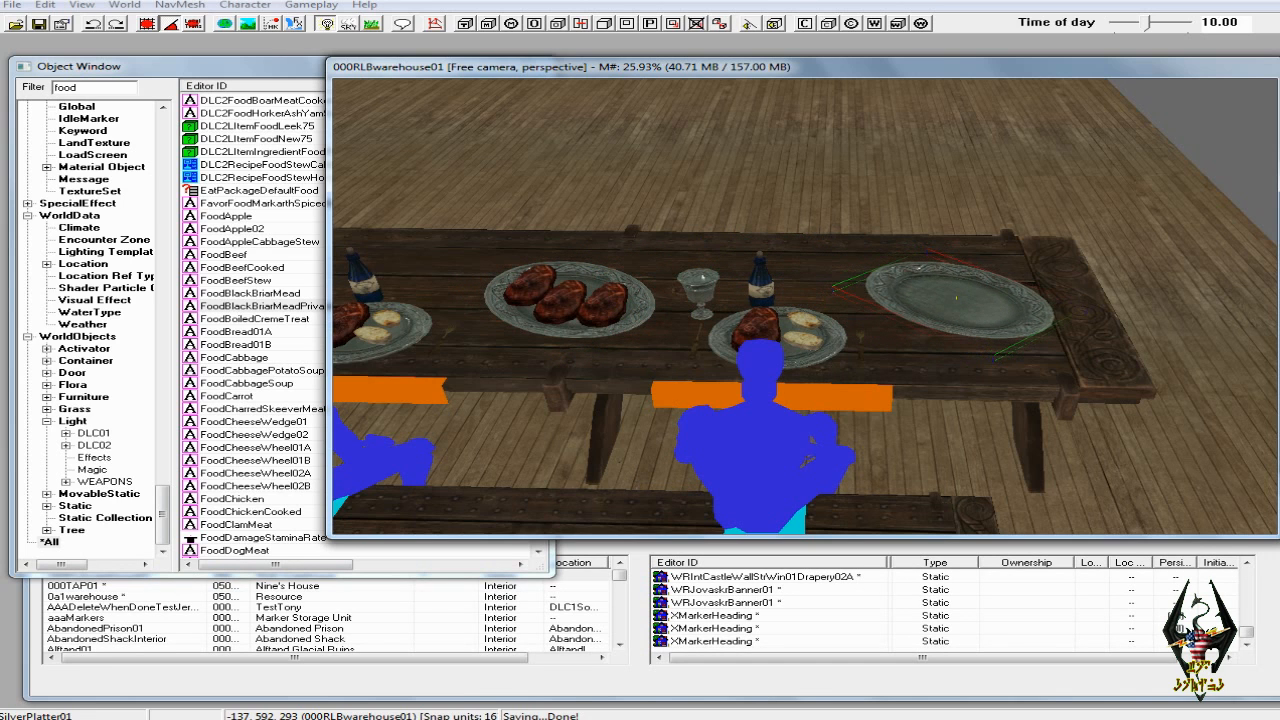
Browse the food items for something to fill the second platter, and delete the empty duplicate platter
click(258, 243)
scroll(272, 235, up, 2)
scroll(275, 233, up, 6)
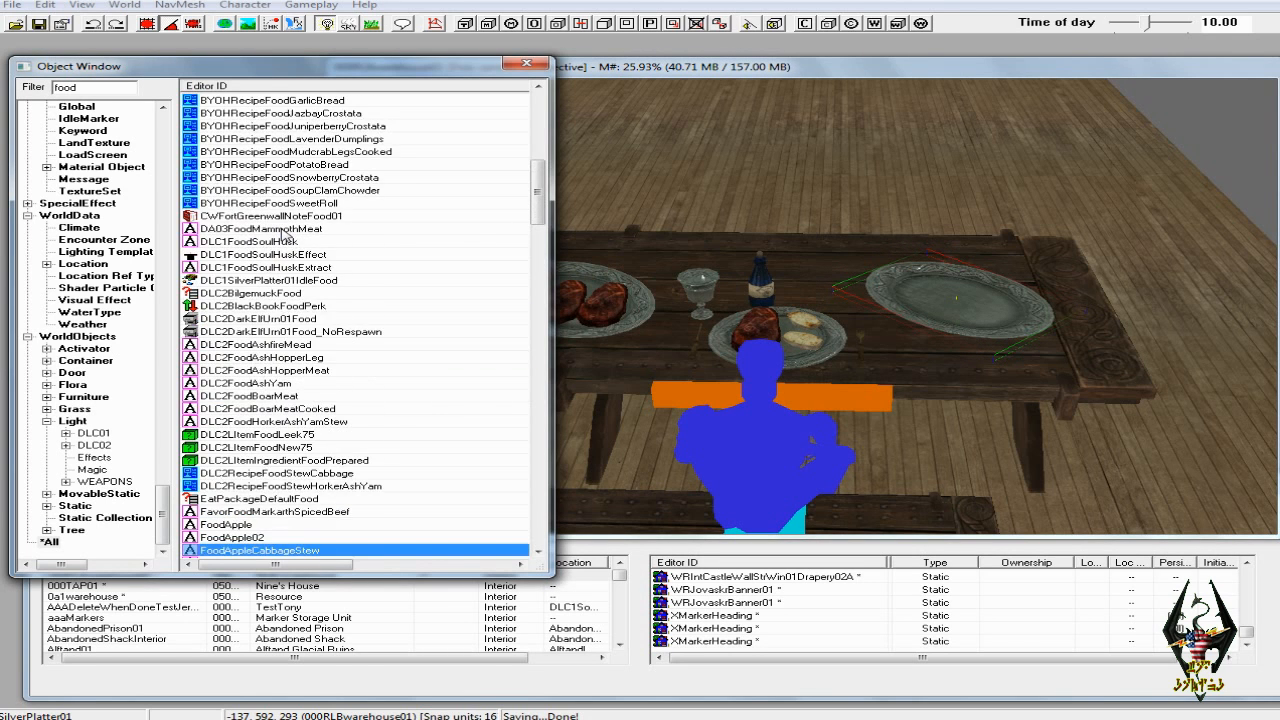
scroll(287, 236, down, 4)
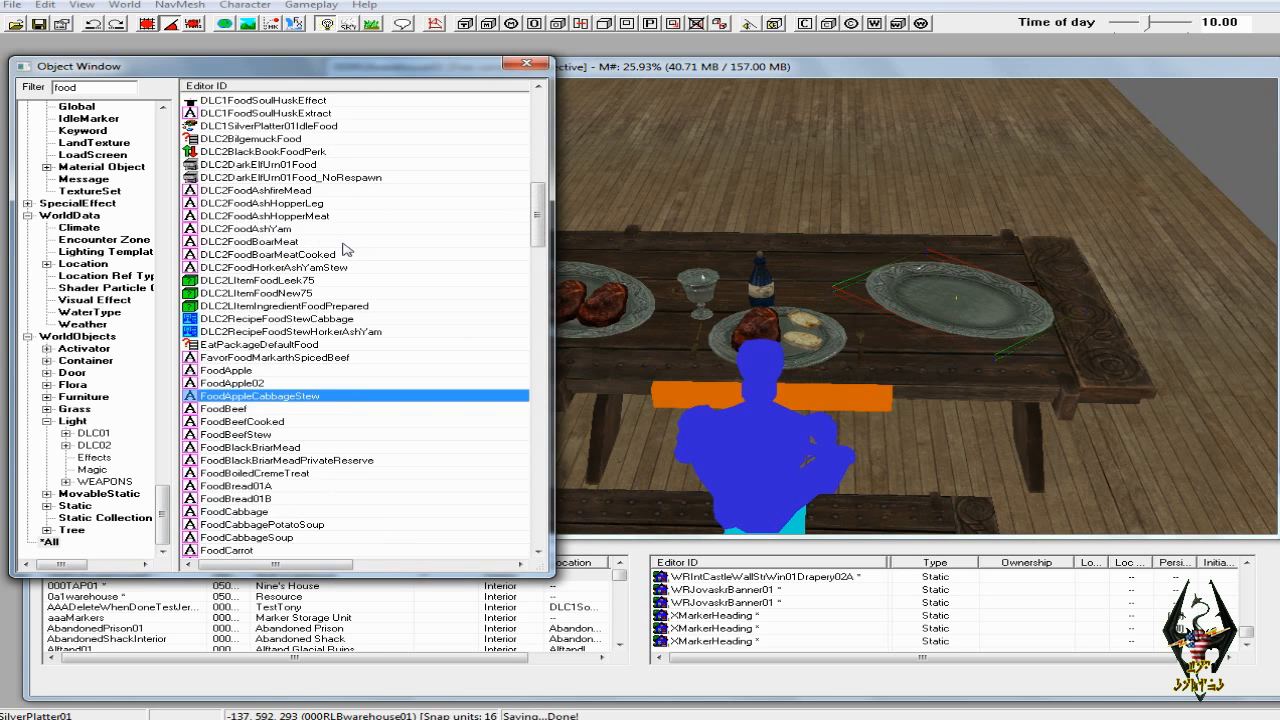
scroll(335, 248, up, 2)
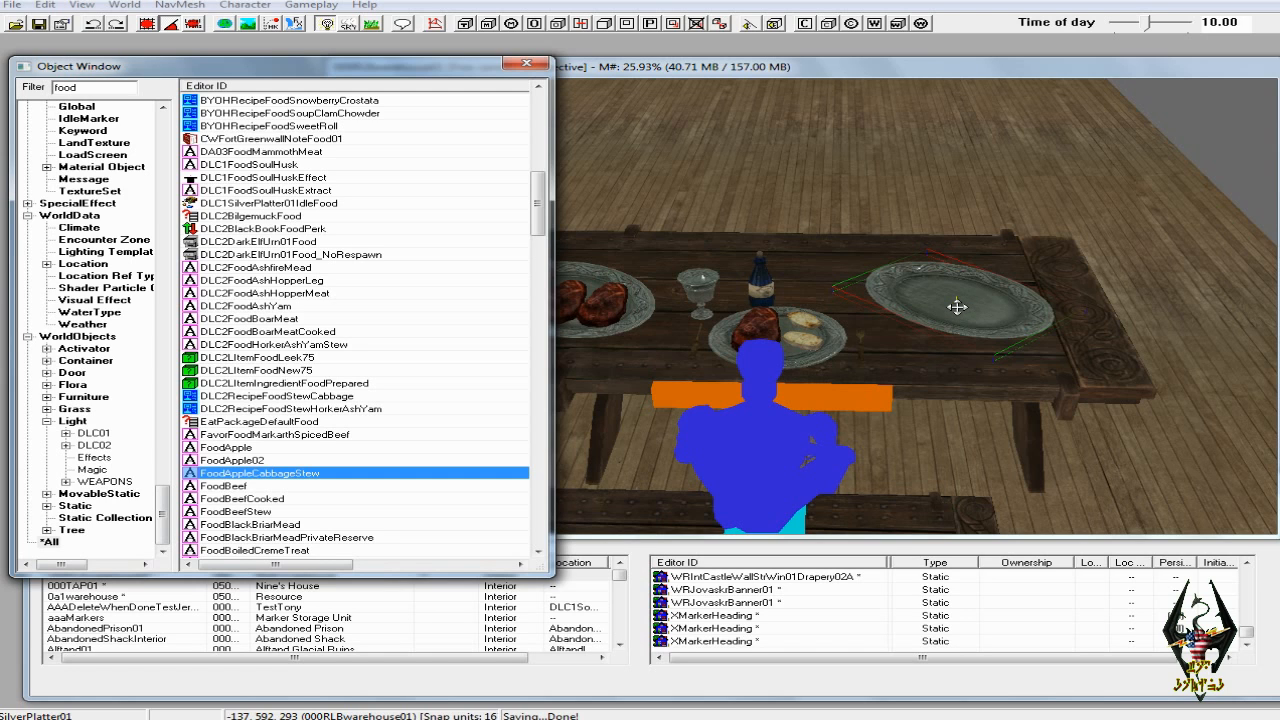
drag(955, 307, 898, 283)
key(Delete)
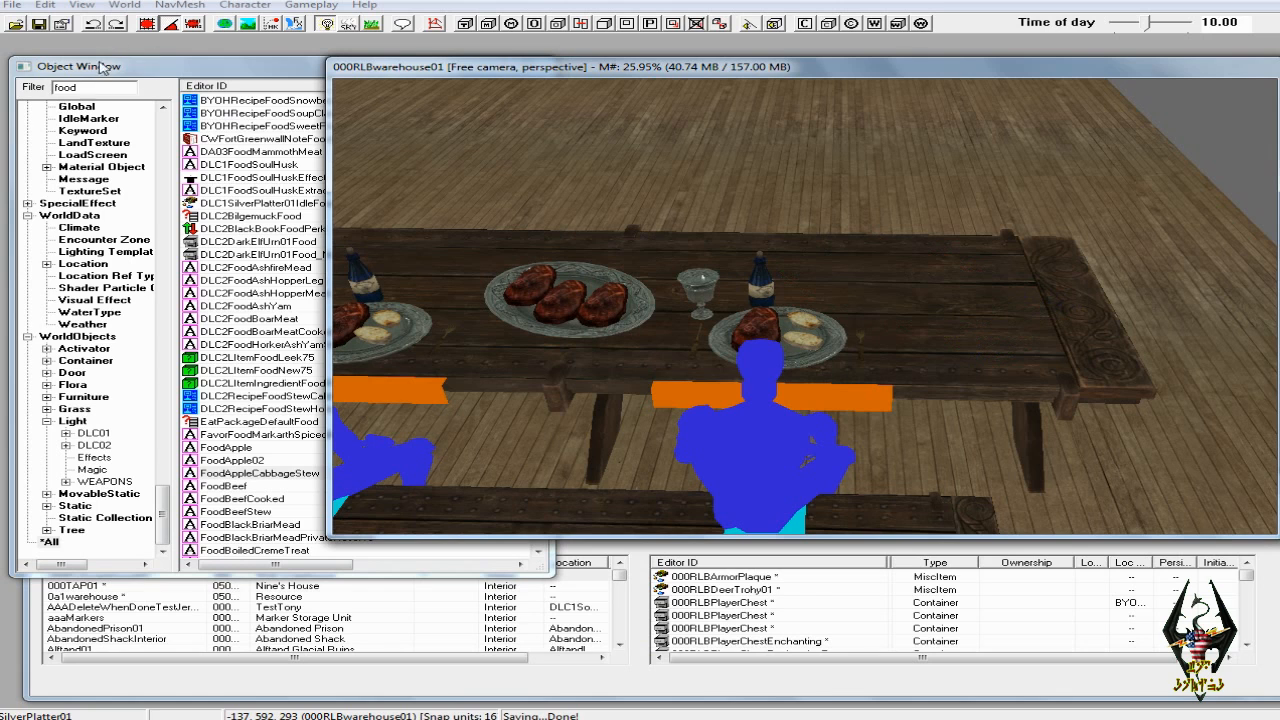
Filter the object list by "platter" across all object types
click(103, 518)
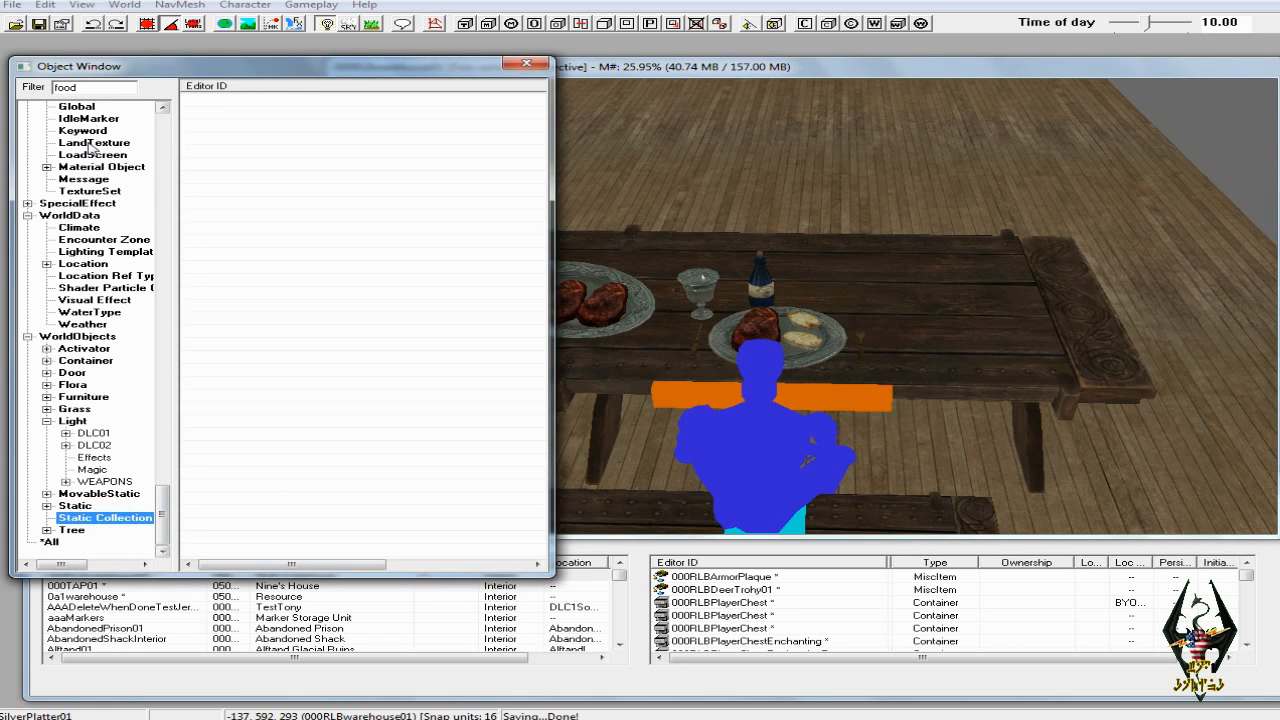
double_click(80, 87)
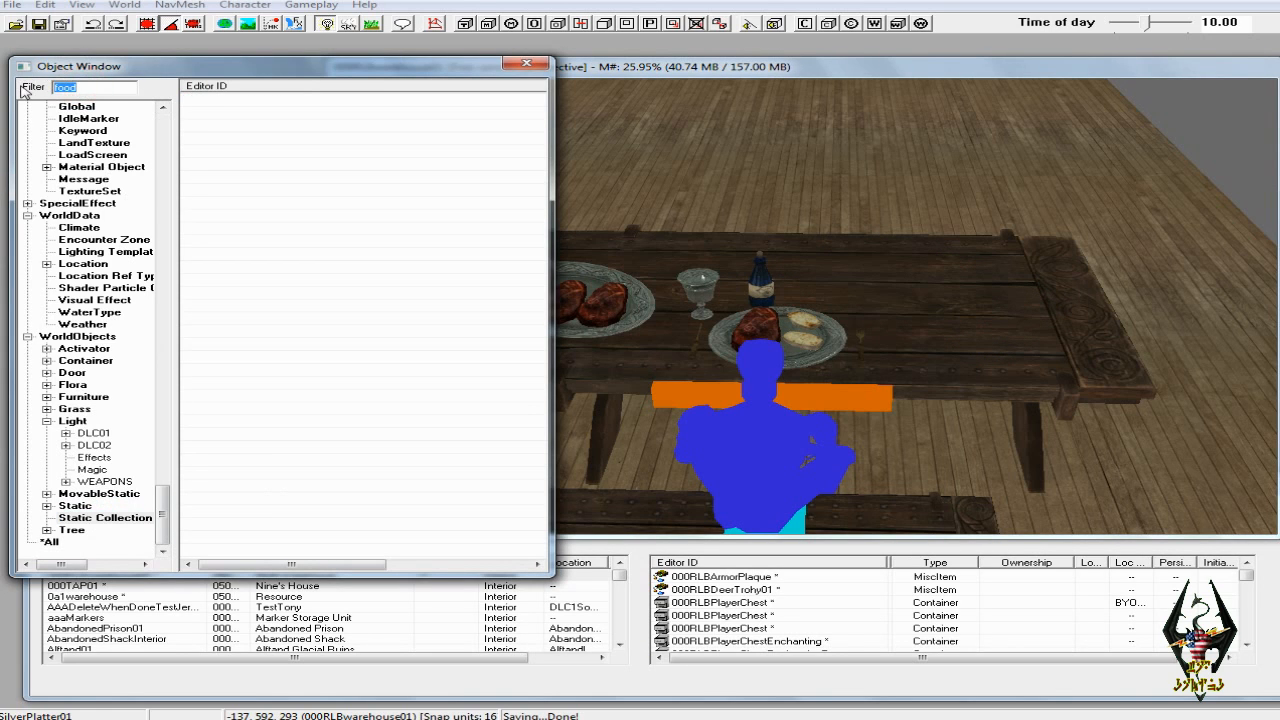
text(p)
click(49, 542)
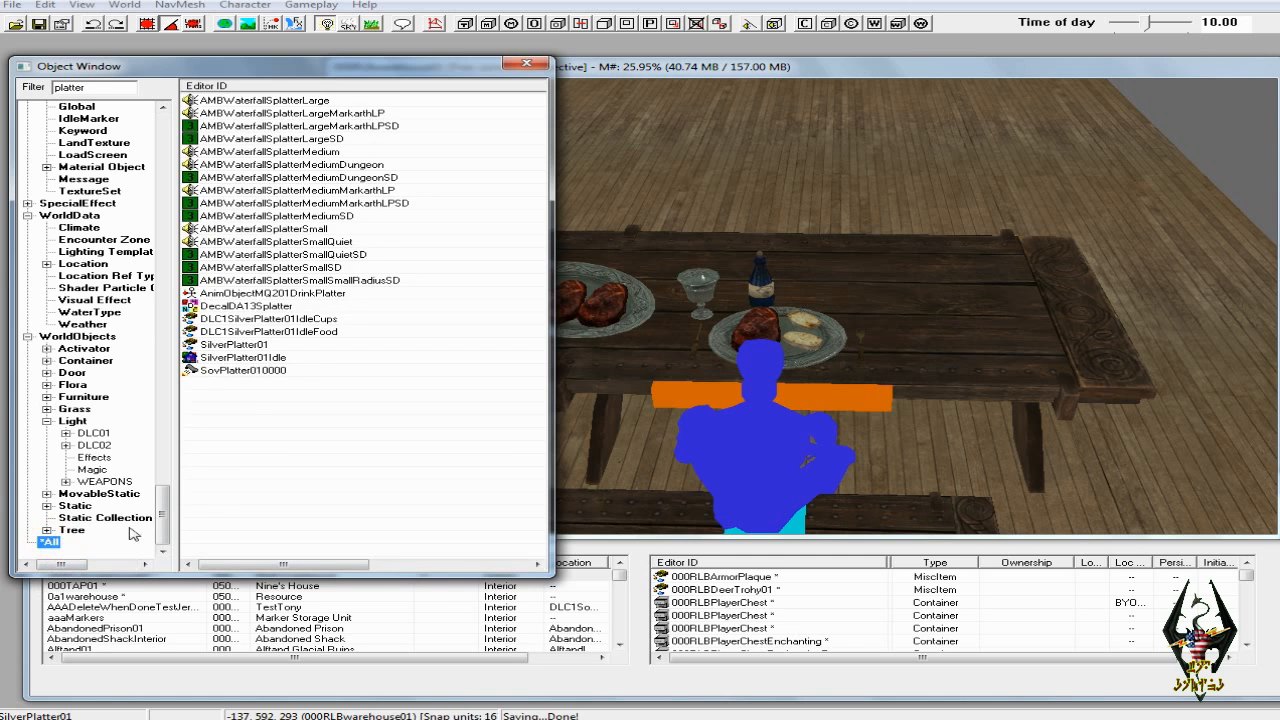
Preview DLC1SilverPlatter01IdleFood and place it on the empty end of the table beyond the last bench-side setting
click(256, 334)
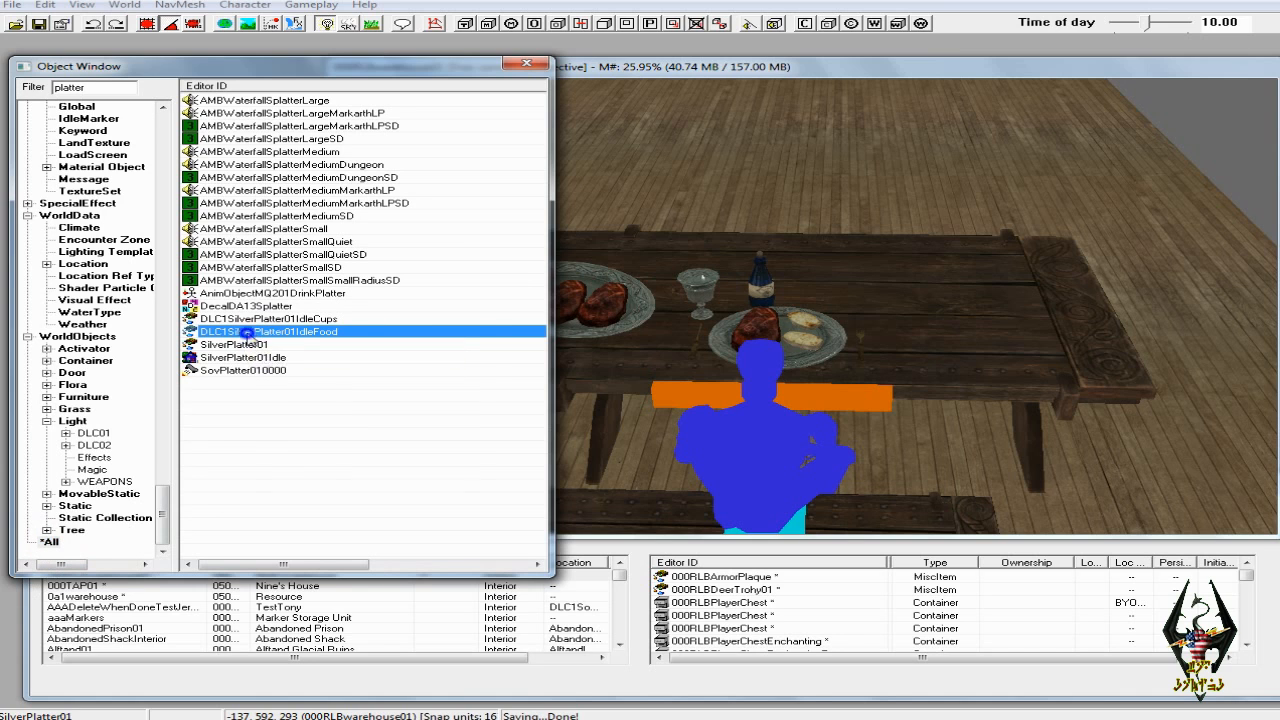
right_click(248, 337)
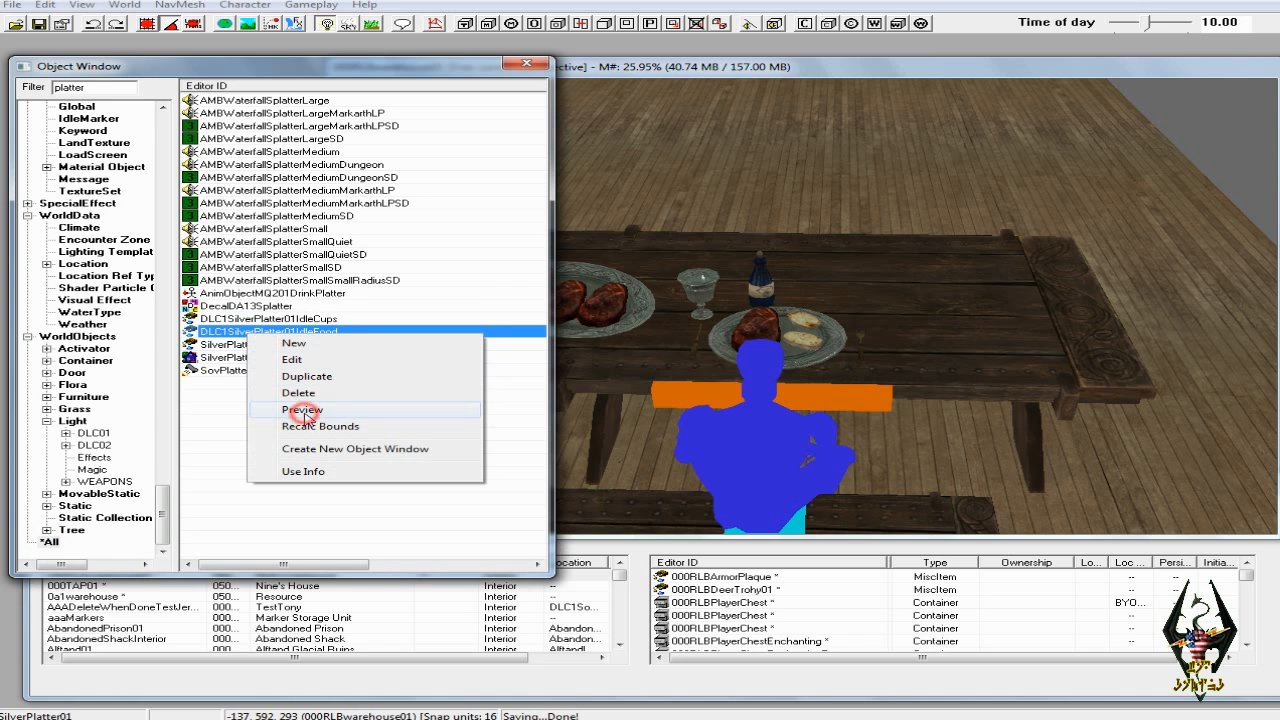
click(303, 410)
drag(491, 240, 456, 317)
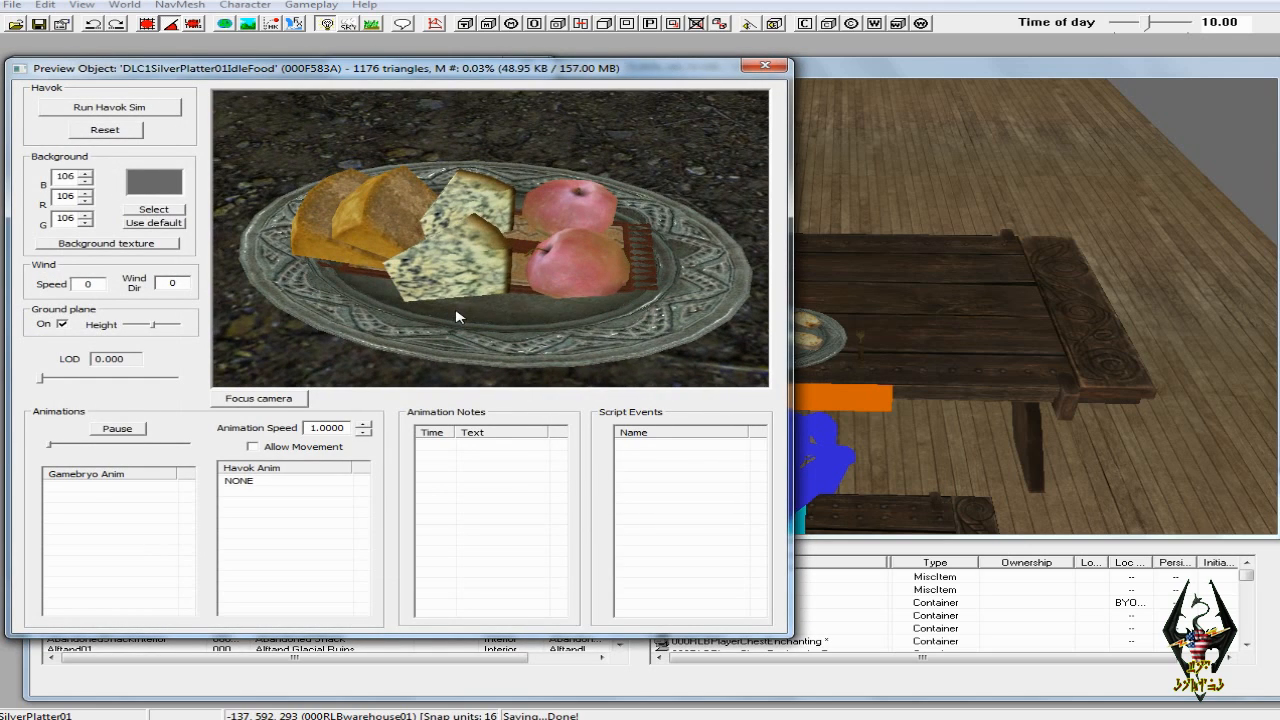
click(765, 65)
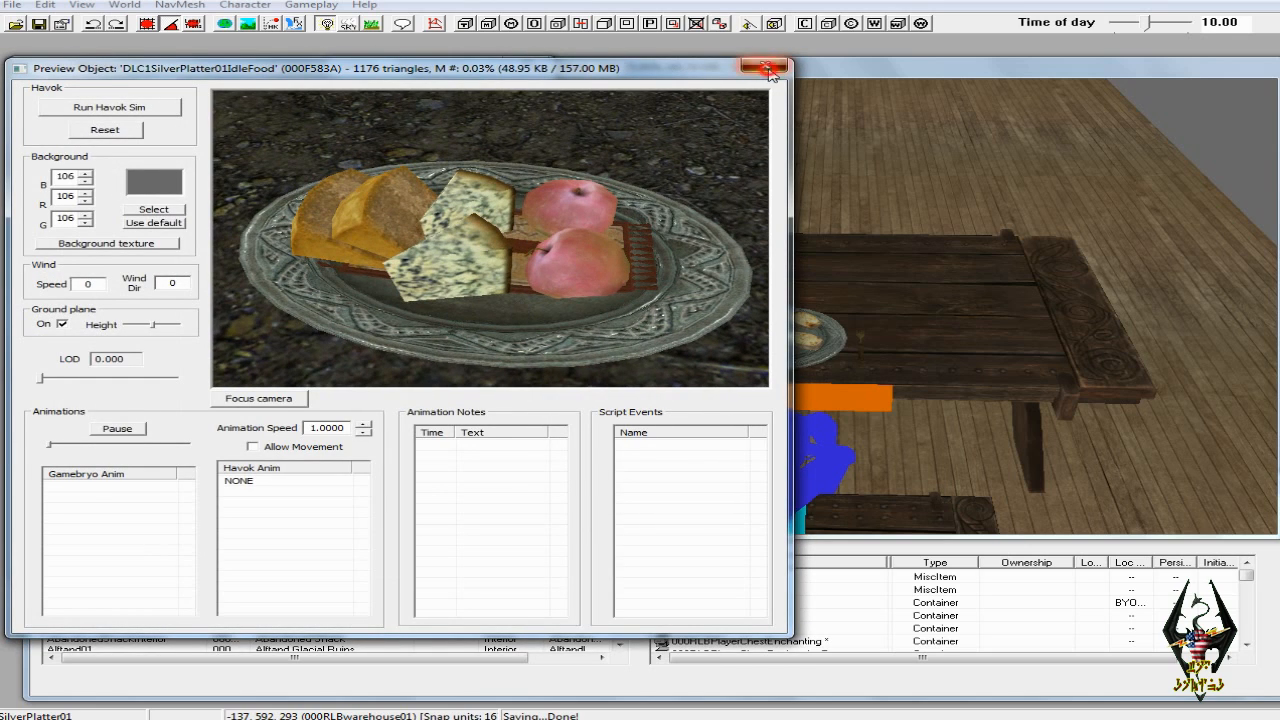
drag(190, 331, 962, 318)
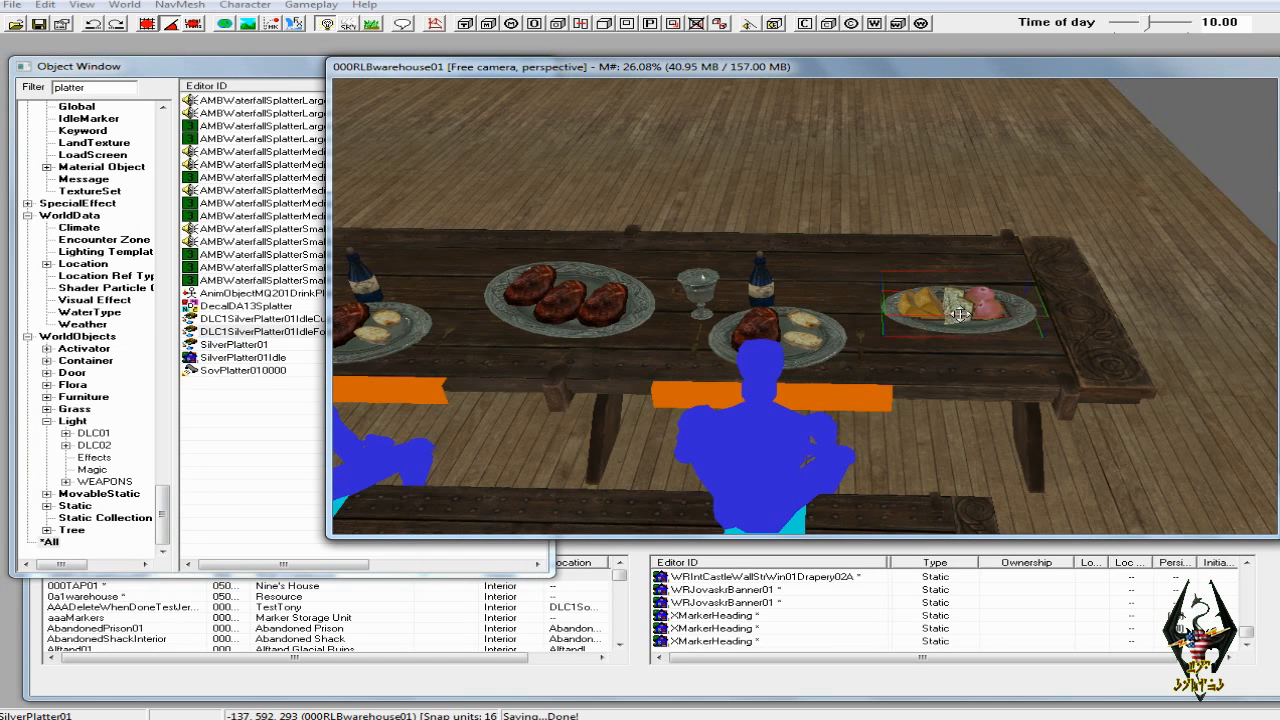
Turn the DLC1SilverPlatter01IdleFood platter crosswise on its end of the table and enable Don't Havok Settle on it
right_drag(960, 314, 959, 302)
mouse_move(962, 305)
mouse_down()
mouse_move(971, 257)
mouse_move(957, 314)
mouse_up()
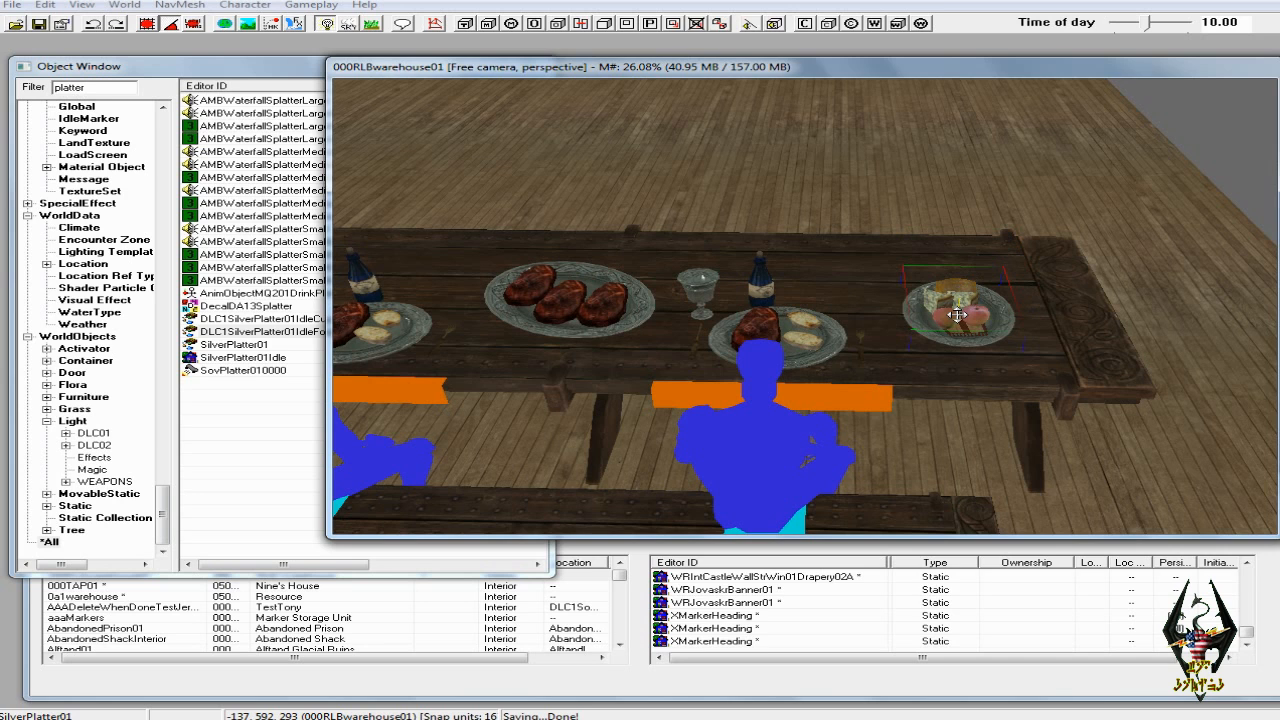
double_click(957, 315)
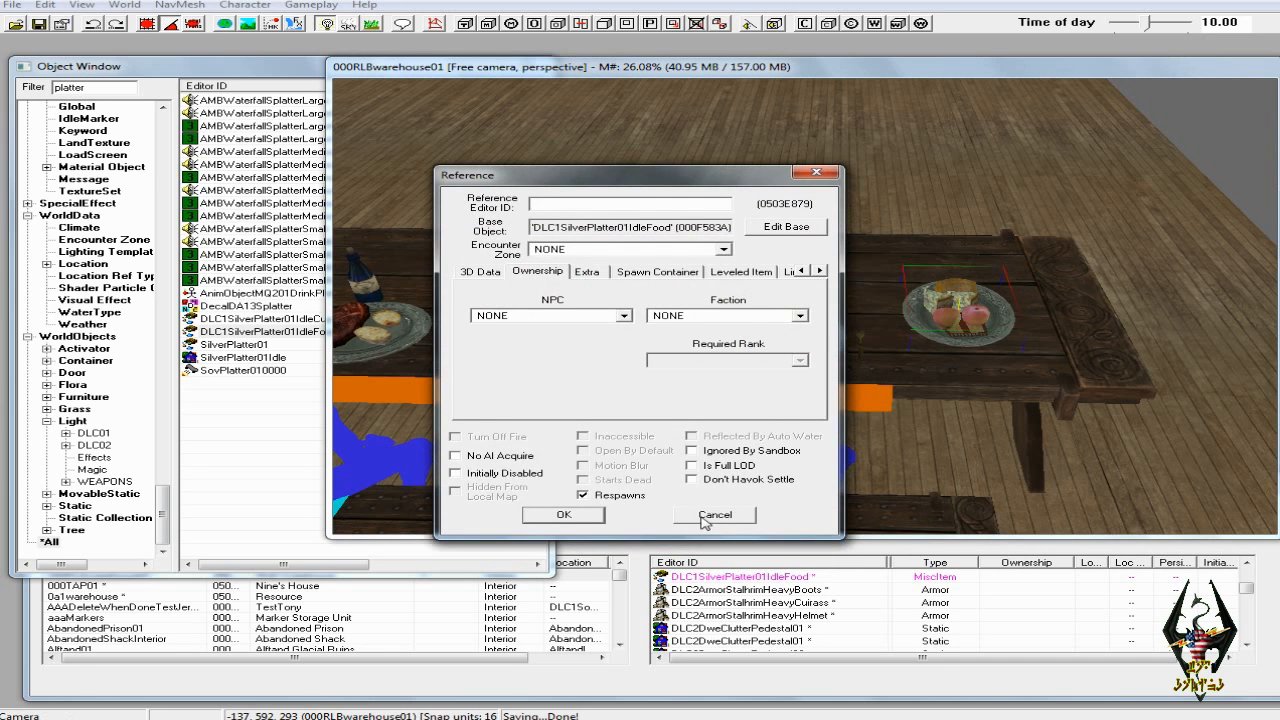
click(690, 479)
click(564, 514)
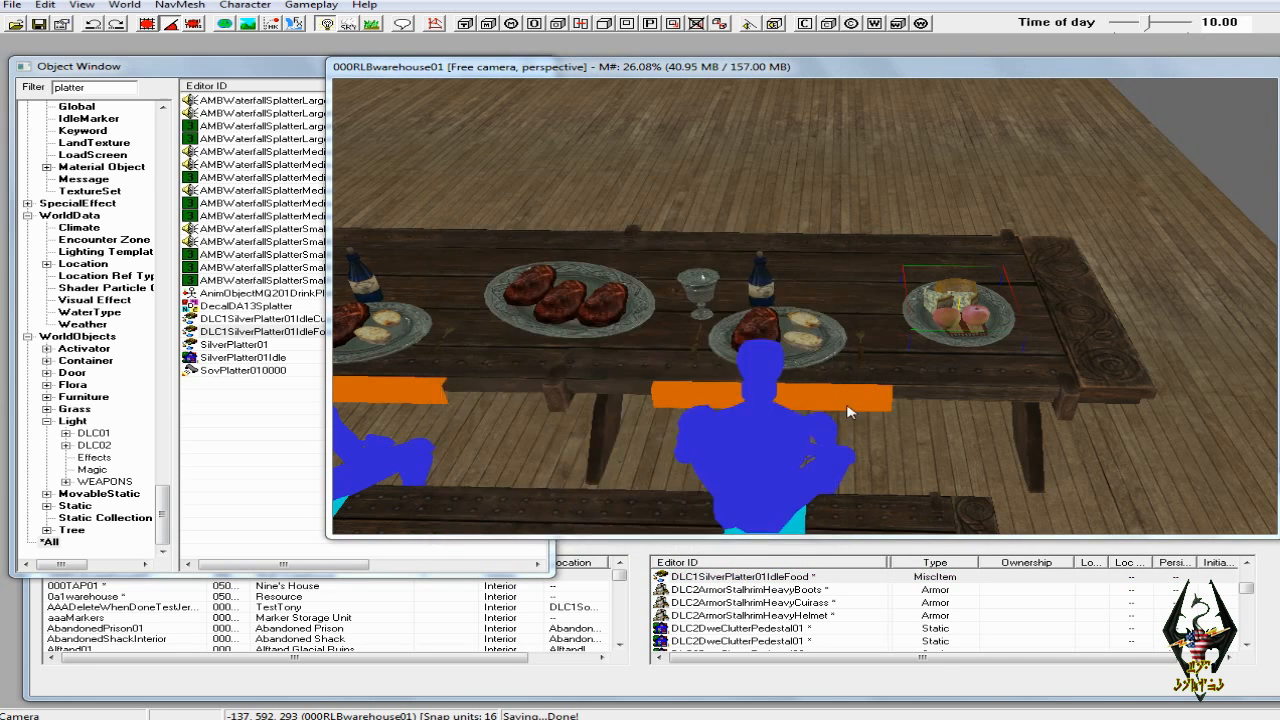
drag(959, 325, 939, 321)
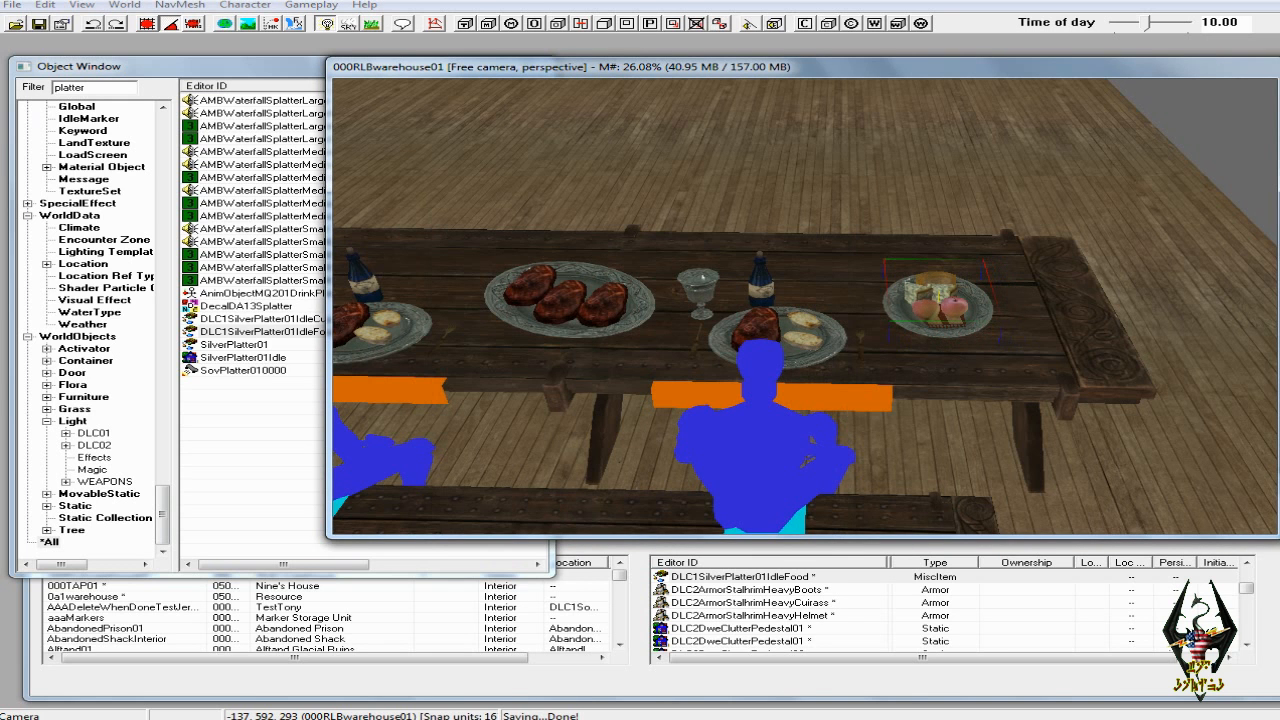
Duplicate the cheese and fruit platter and move the copy to the other half of the table, behind the goblets and mead bottles
middle_drag(637, 320, 659, 323)
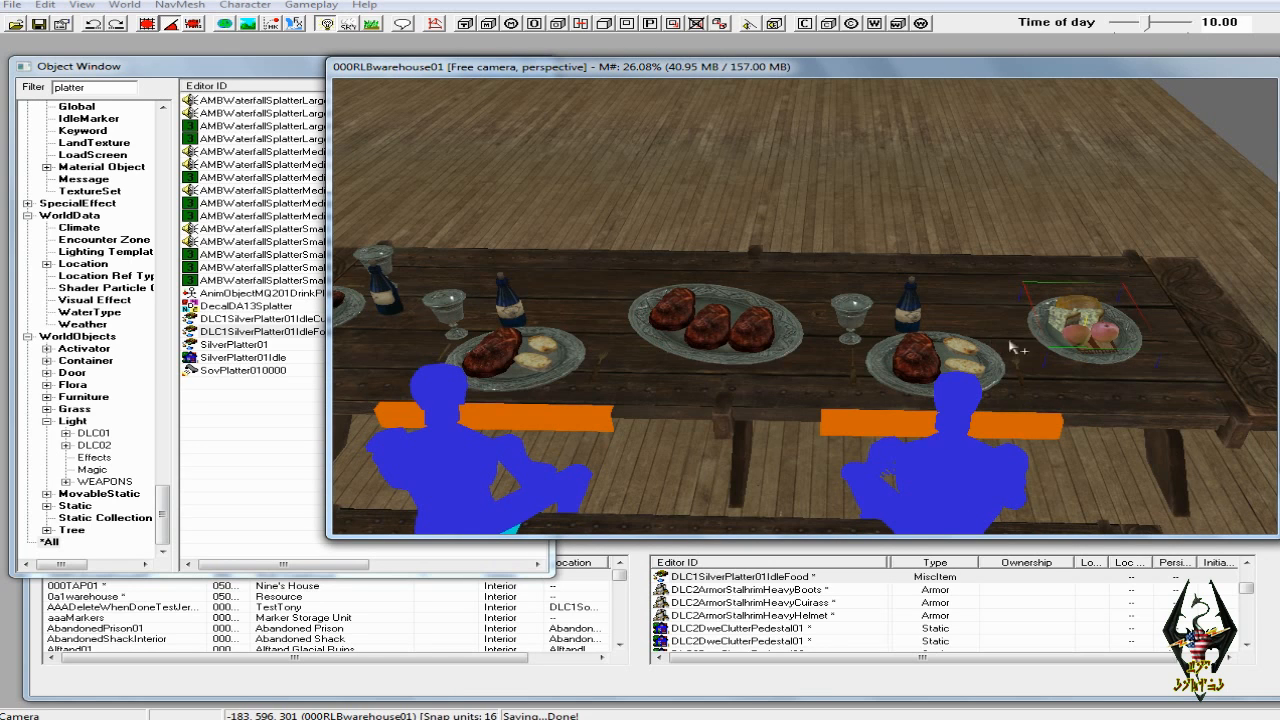
right_click(1047, 347)
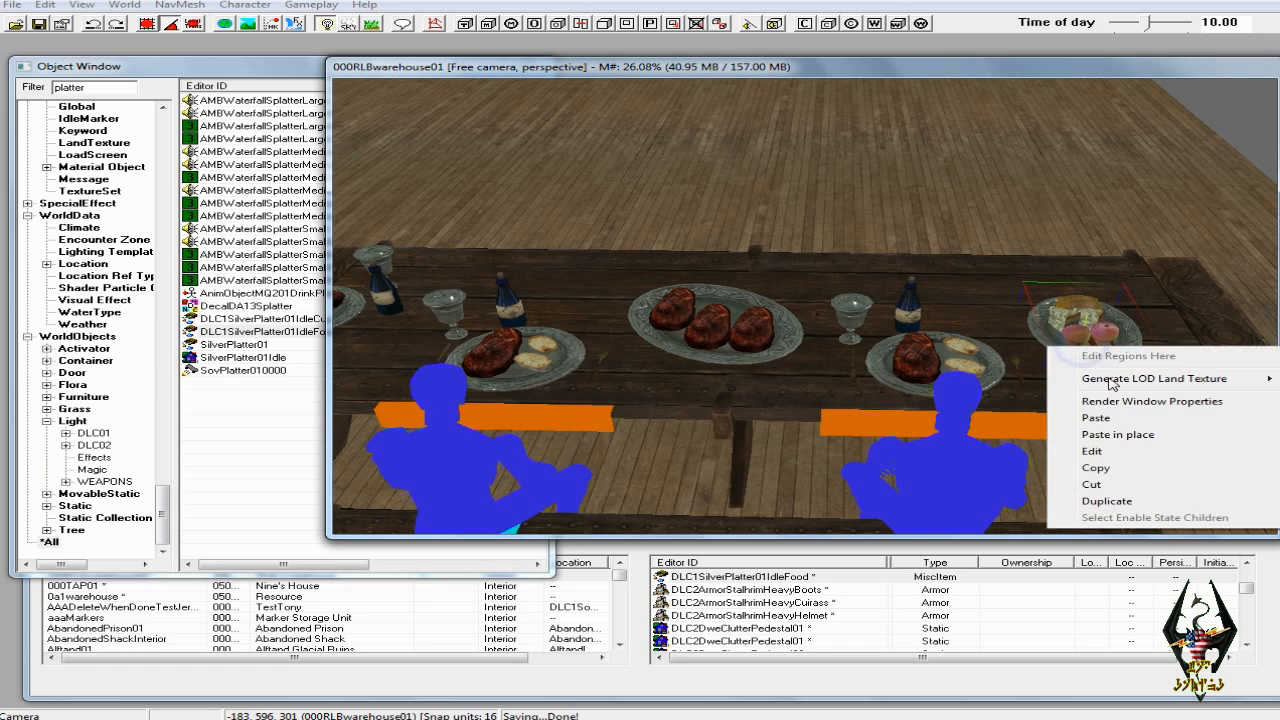
click(1107, 501)
drag(1085, 333, 485, 258)
middle_drag(643, 274, 652, 263)
scroll(643, 276, down, 3)
scroll(644, 259, down, 3)
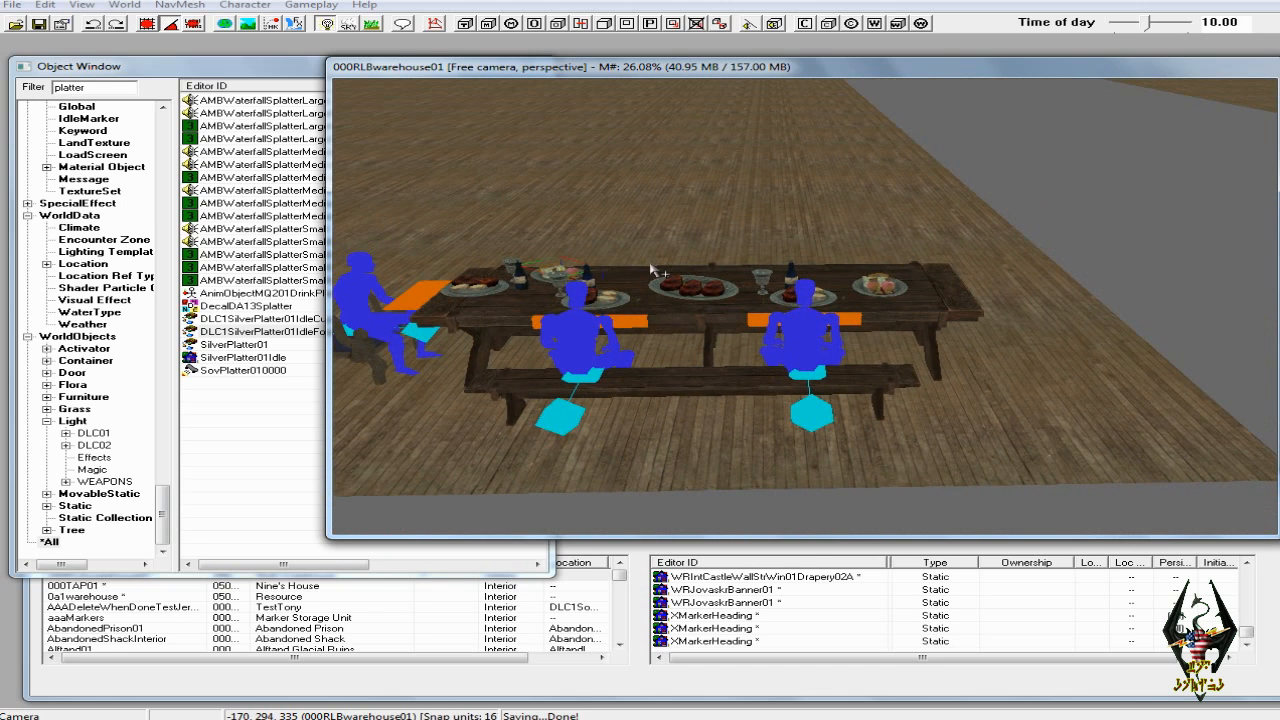
scroll(652, 270, up, 3)
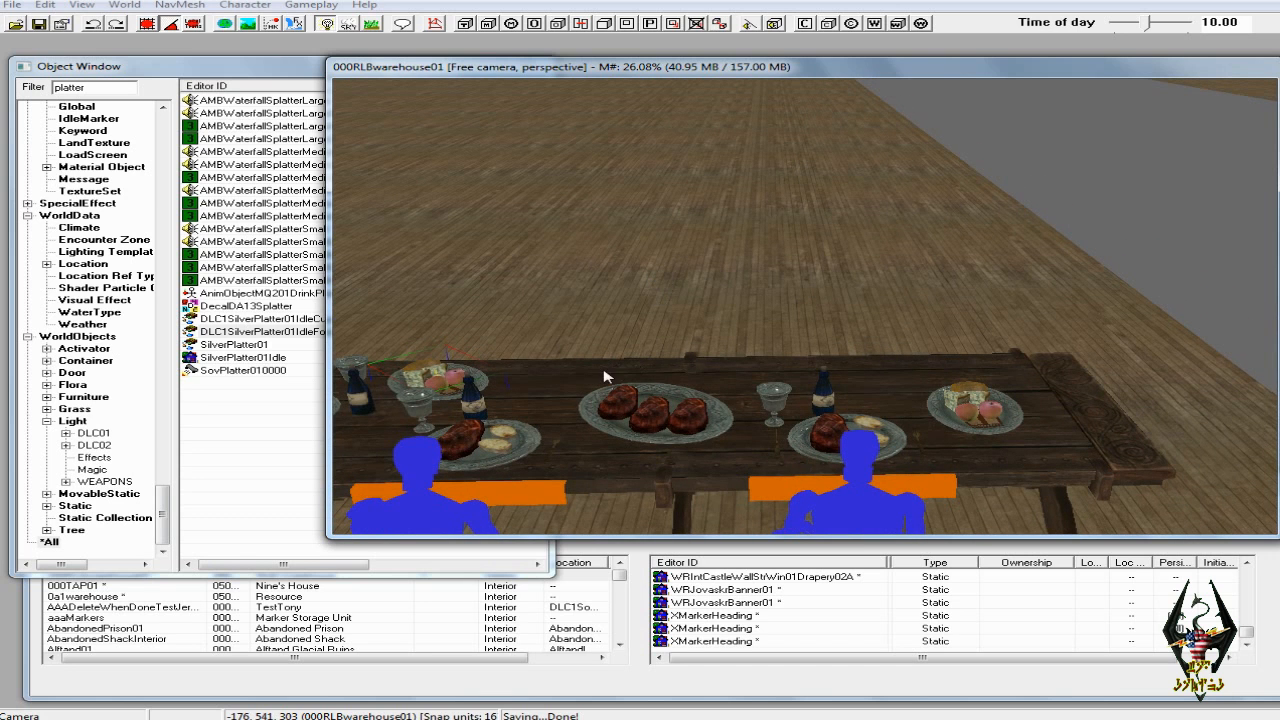
middle_drag(604, 376, 613, 376)
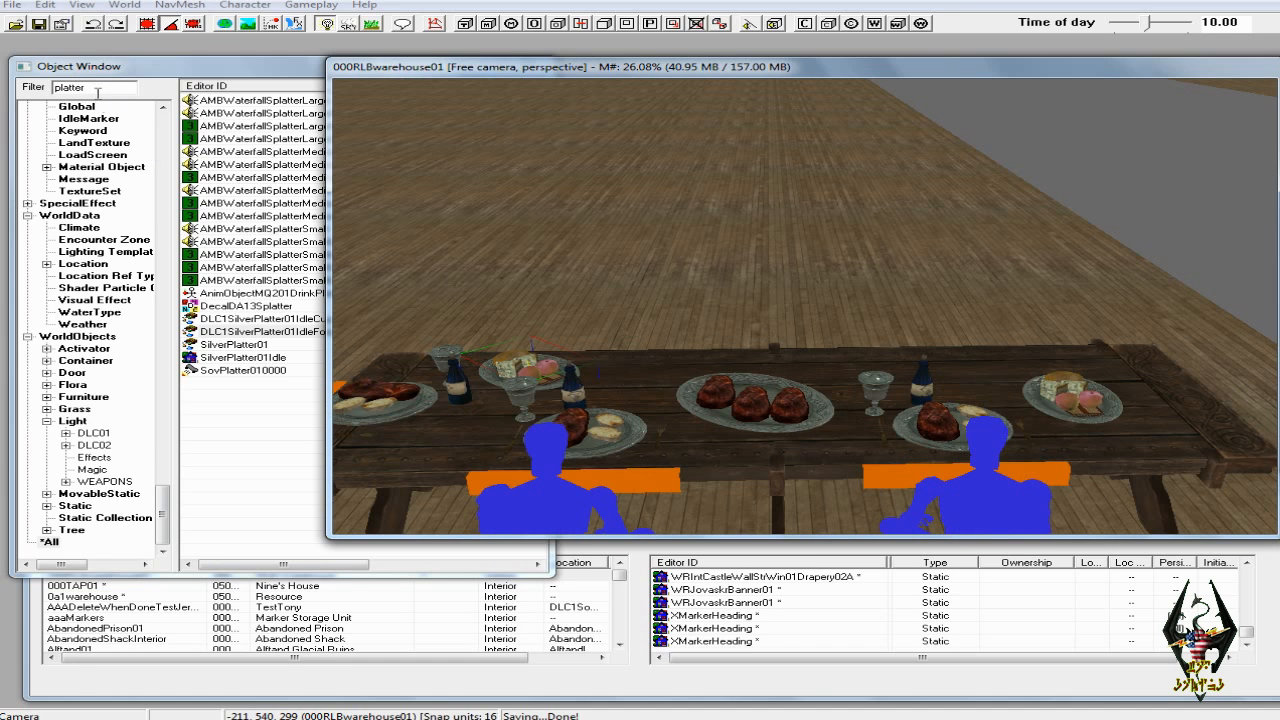
Filter the object list by "candlestick" across all object types and preview SilverCandleStick02
click(104, 519)
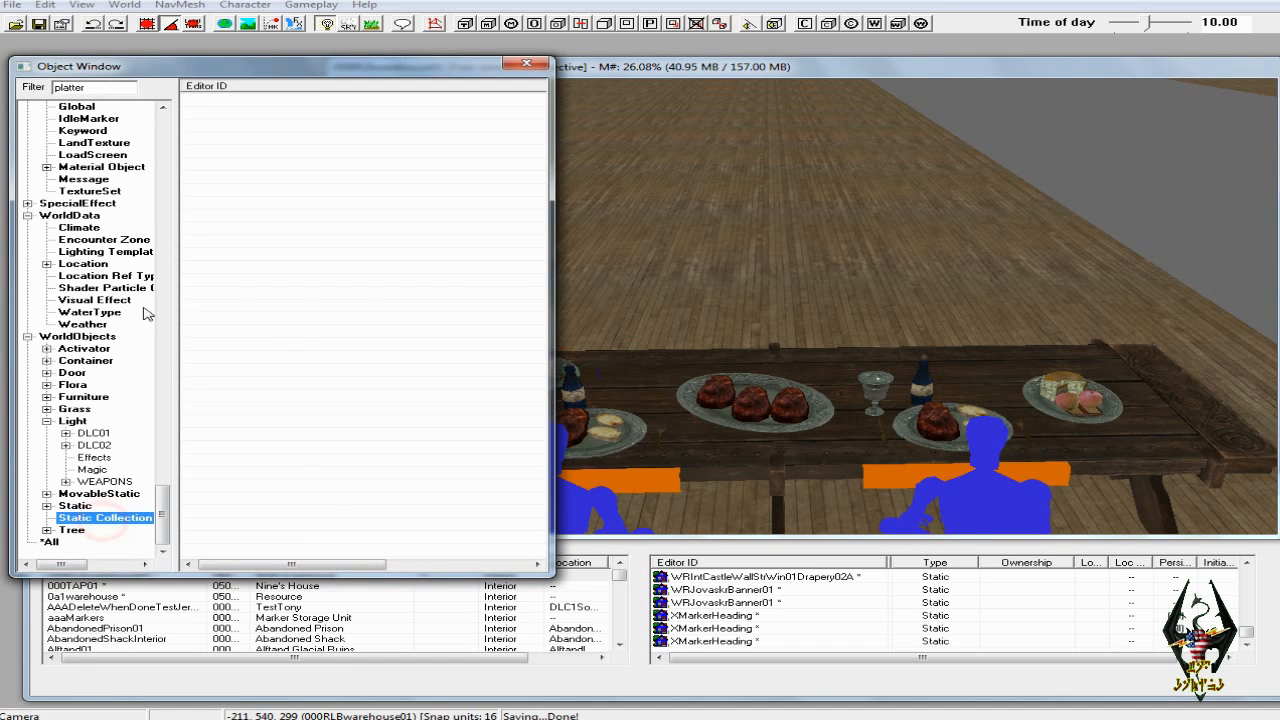
double_click(92, 88)
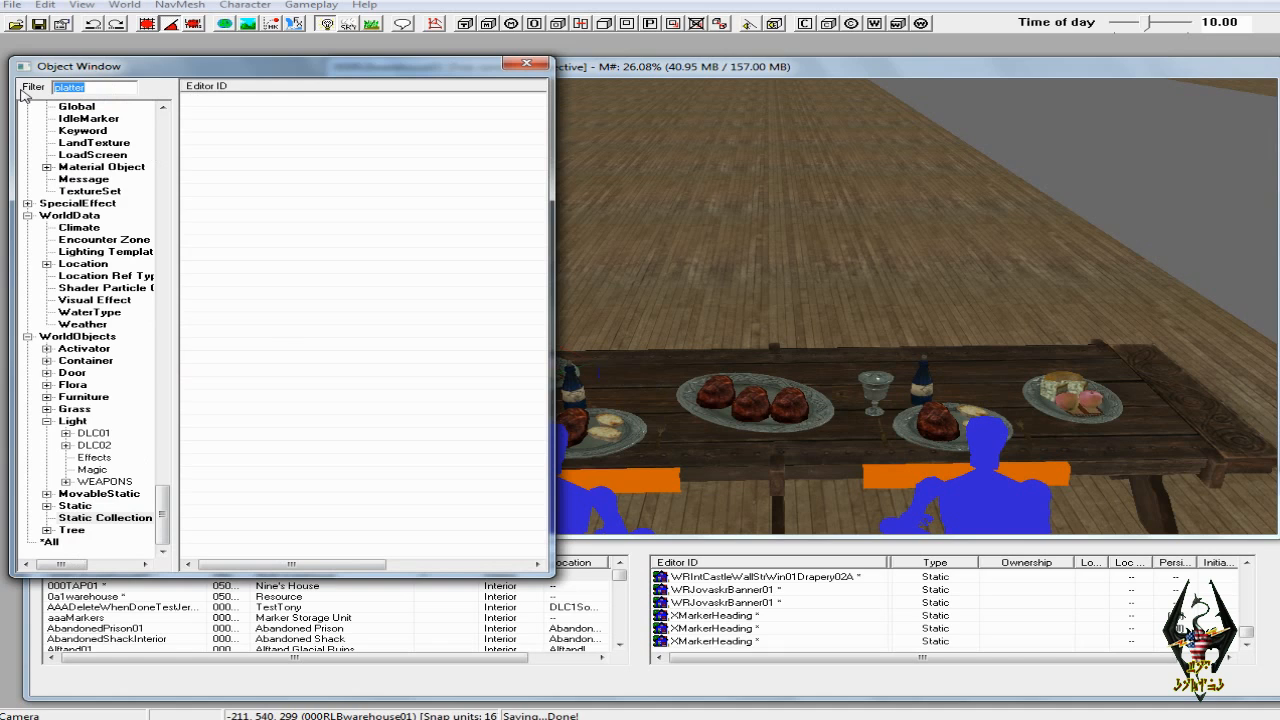
text(candlestick)
click(49, 542)
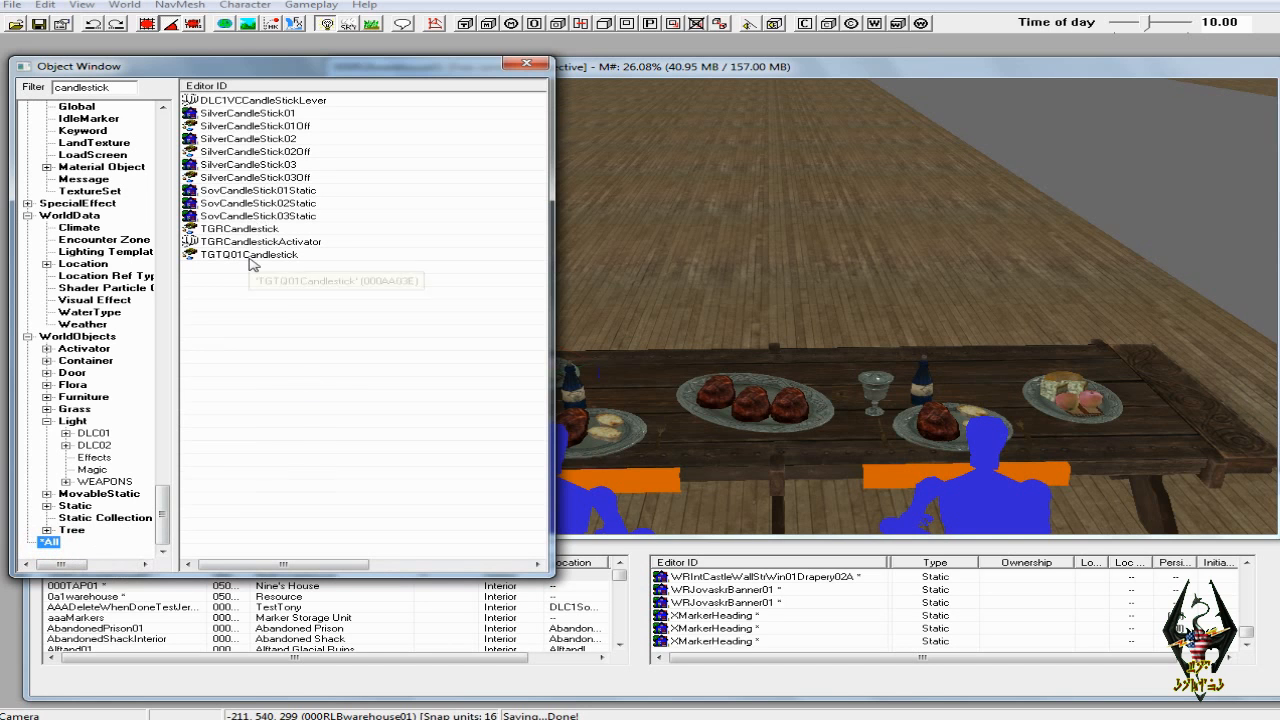
right_click(235, 139)
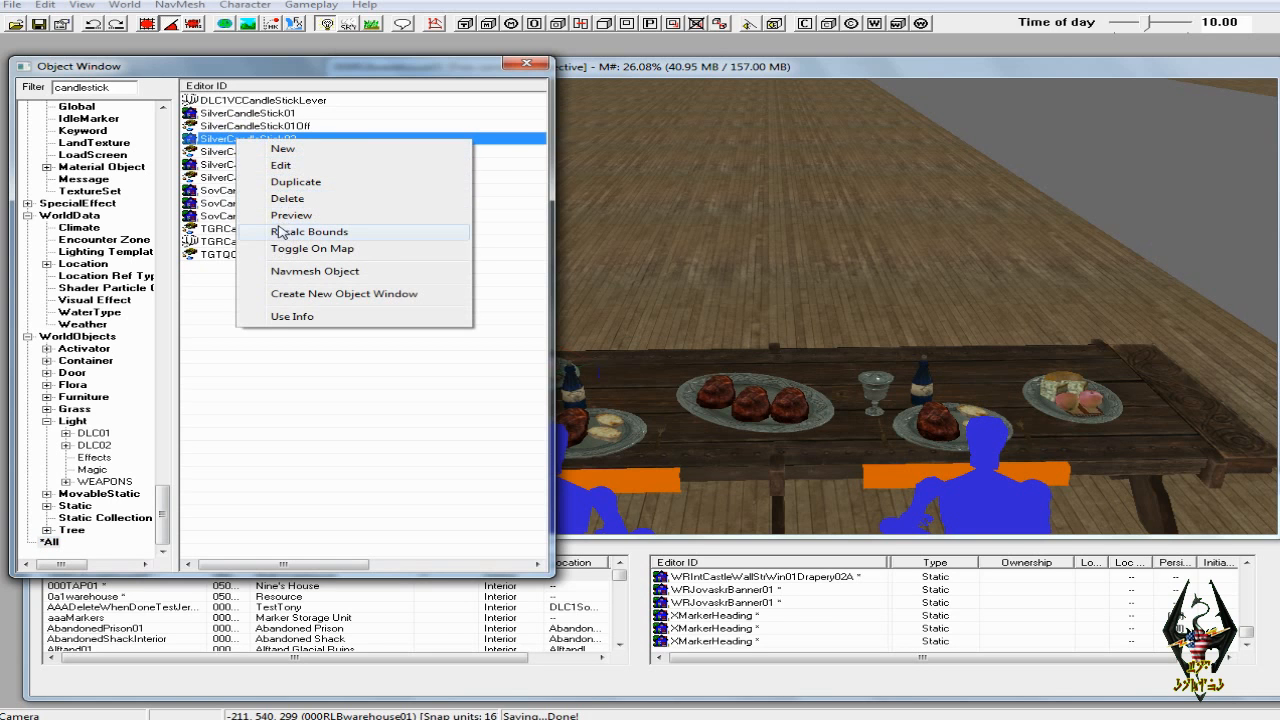
click(290, 215)
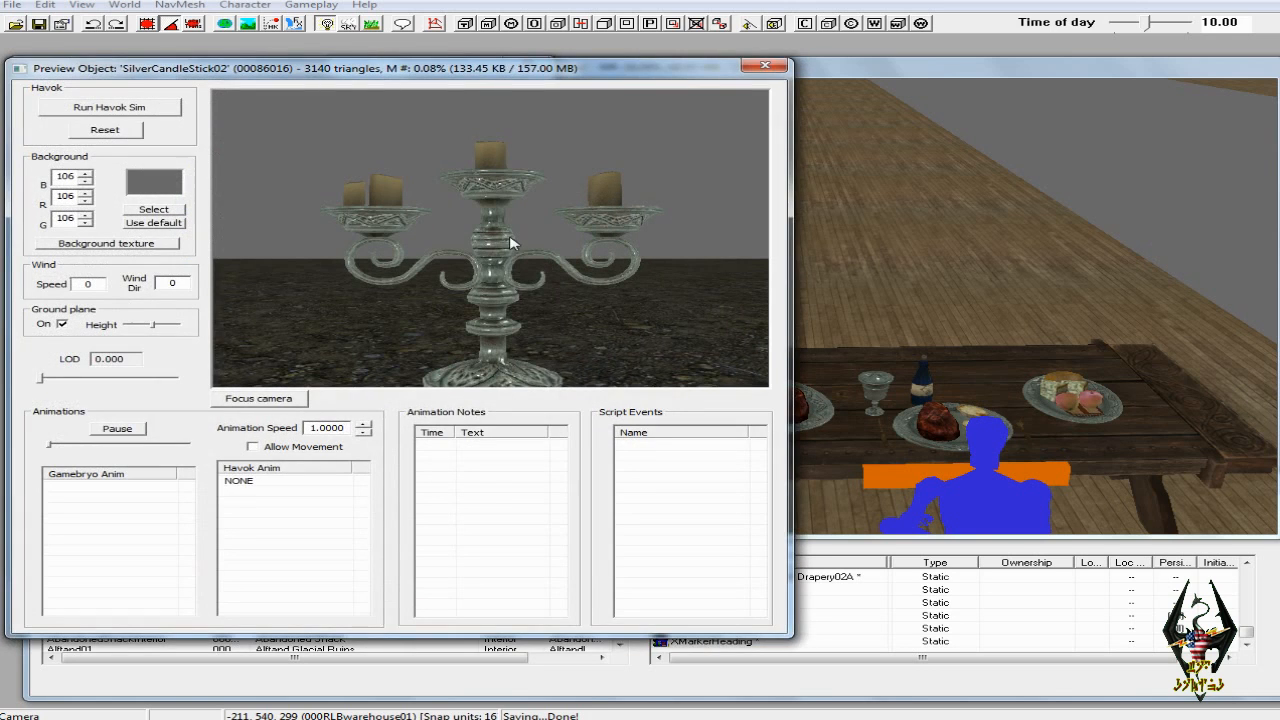
click(766, 66)
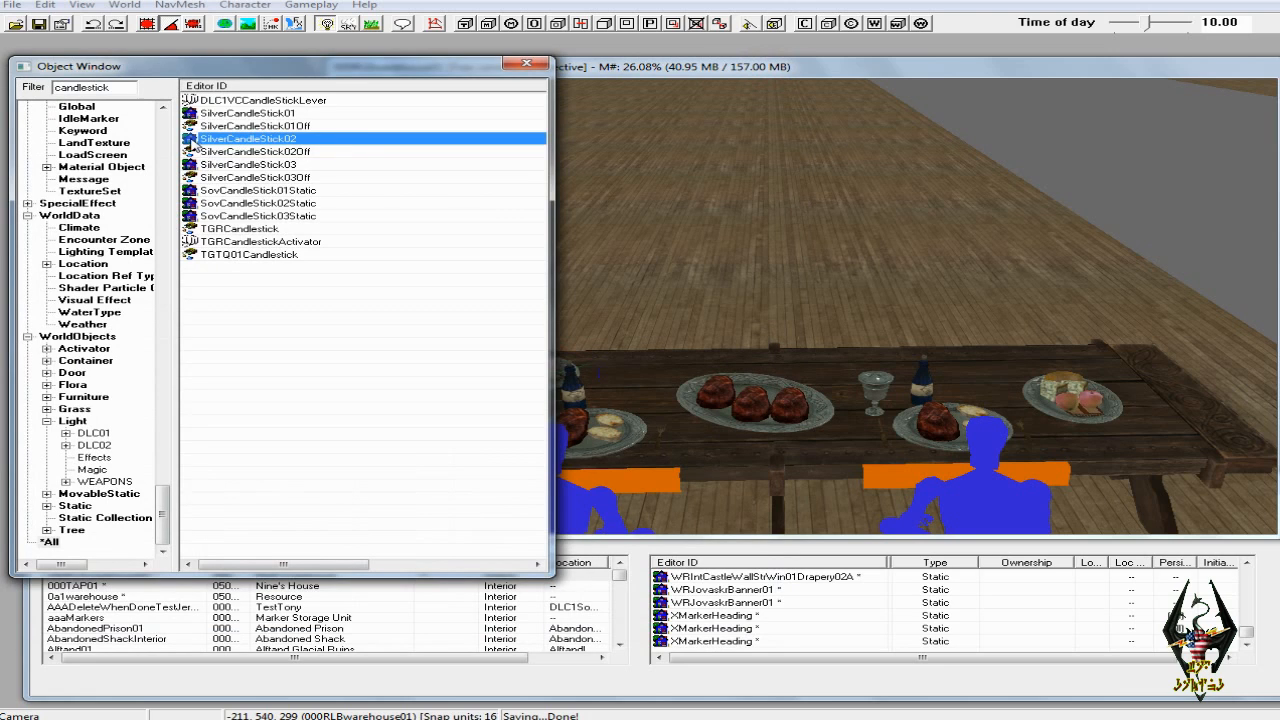
Preview SilverCandleStick02 with the bright viewport lighting switched off, and turn the bright lighting back on
drag(190, 140, 651, 394)
drag(651, 392, 322, 145)
click(324, 25)
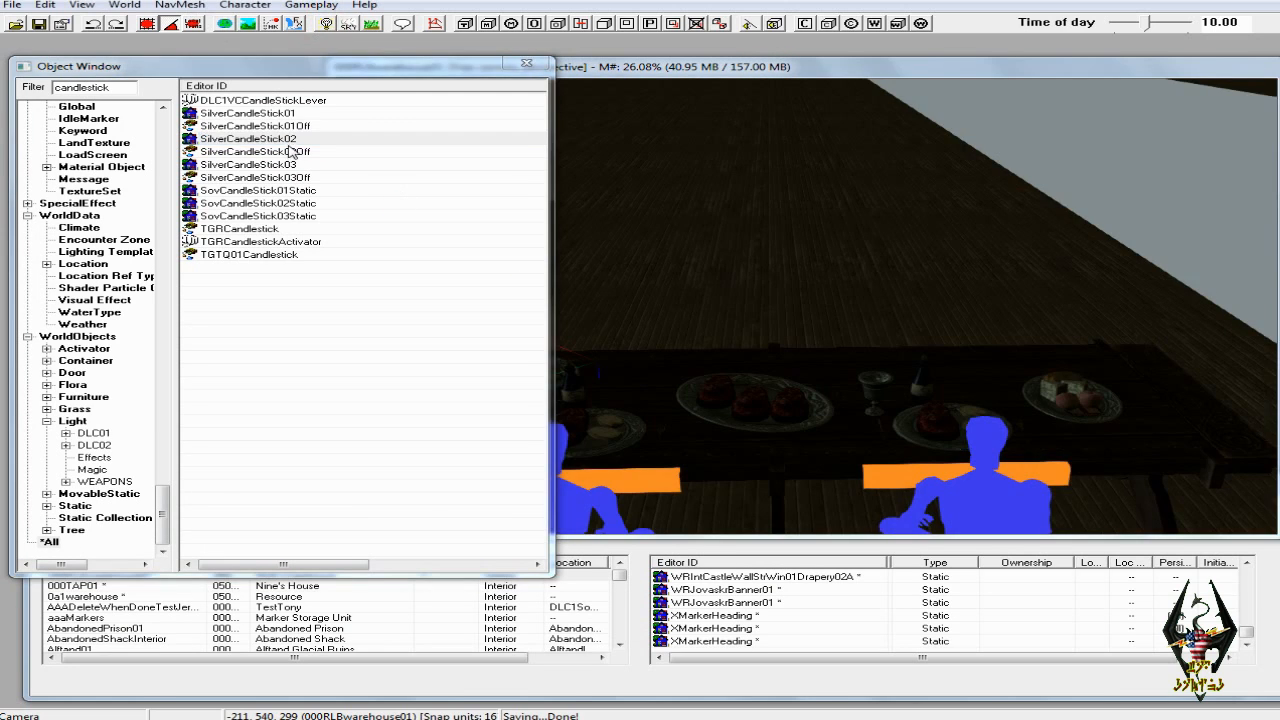
right_click(218, 139)
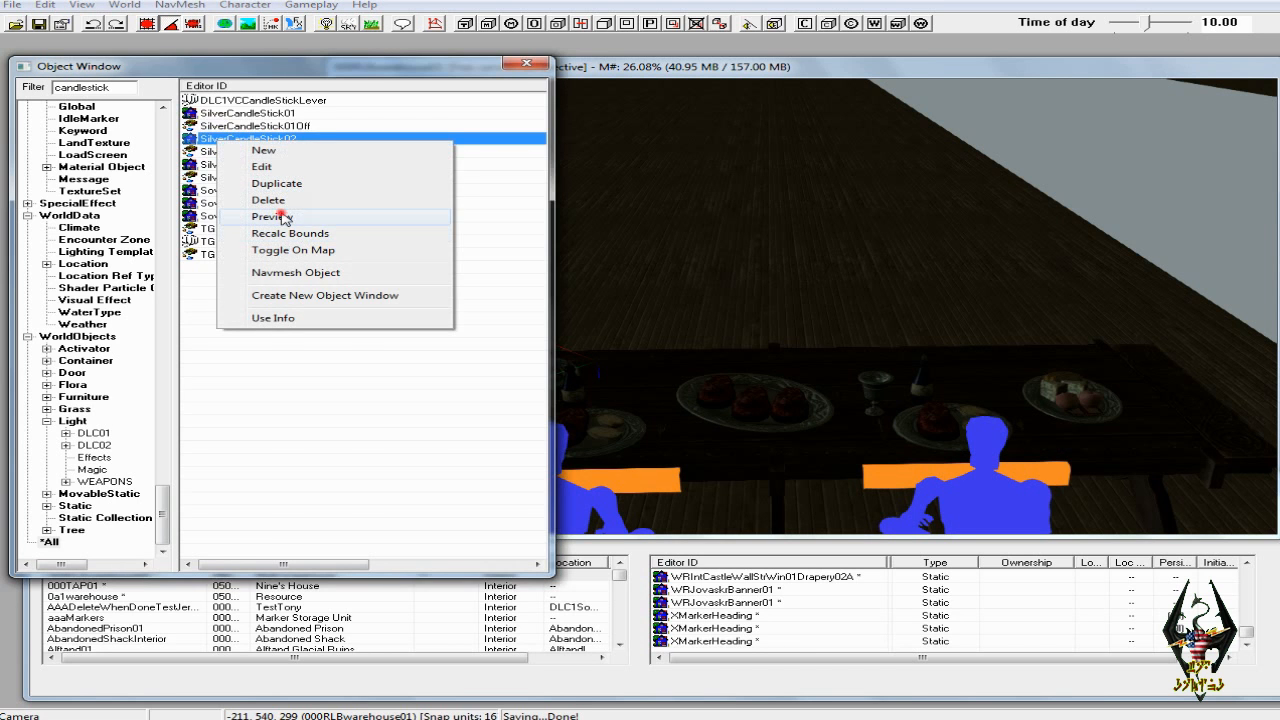
click(284, 219)
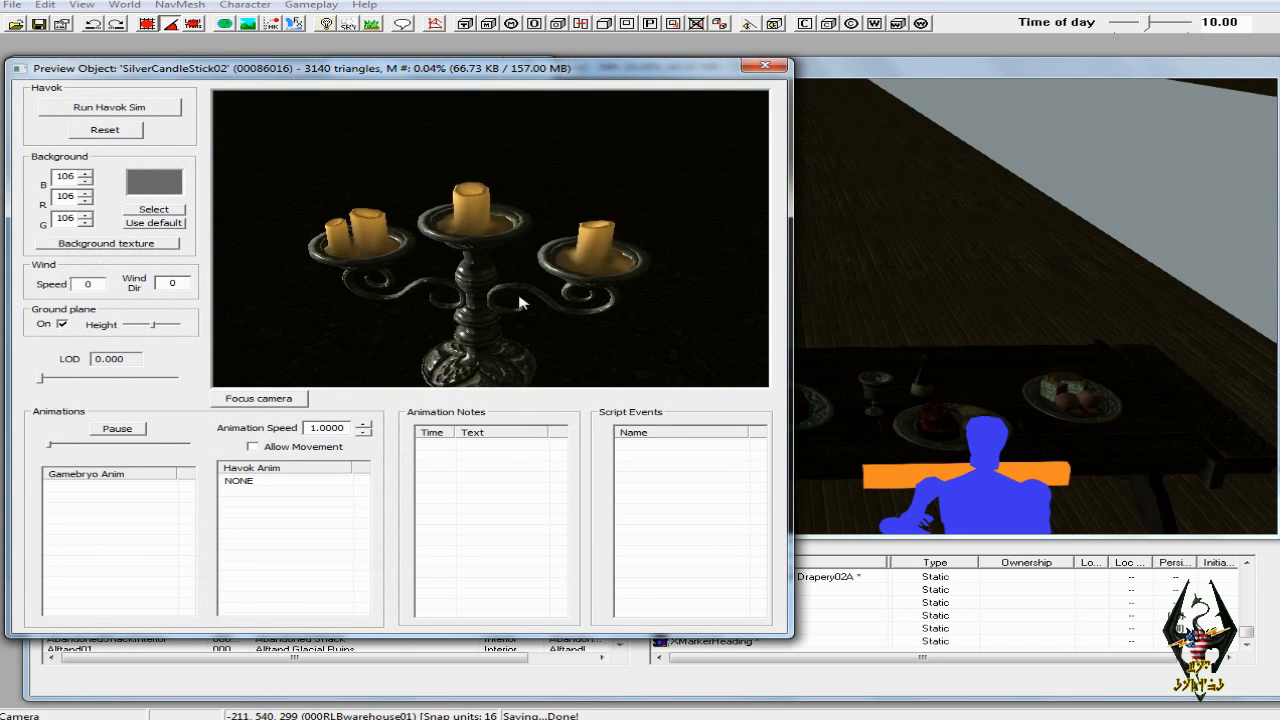
click(765, 65)
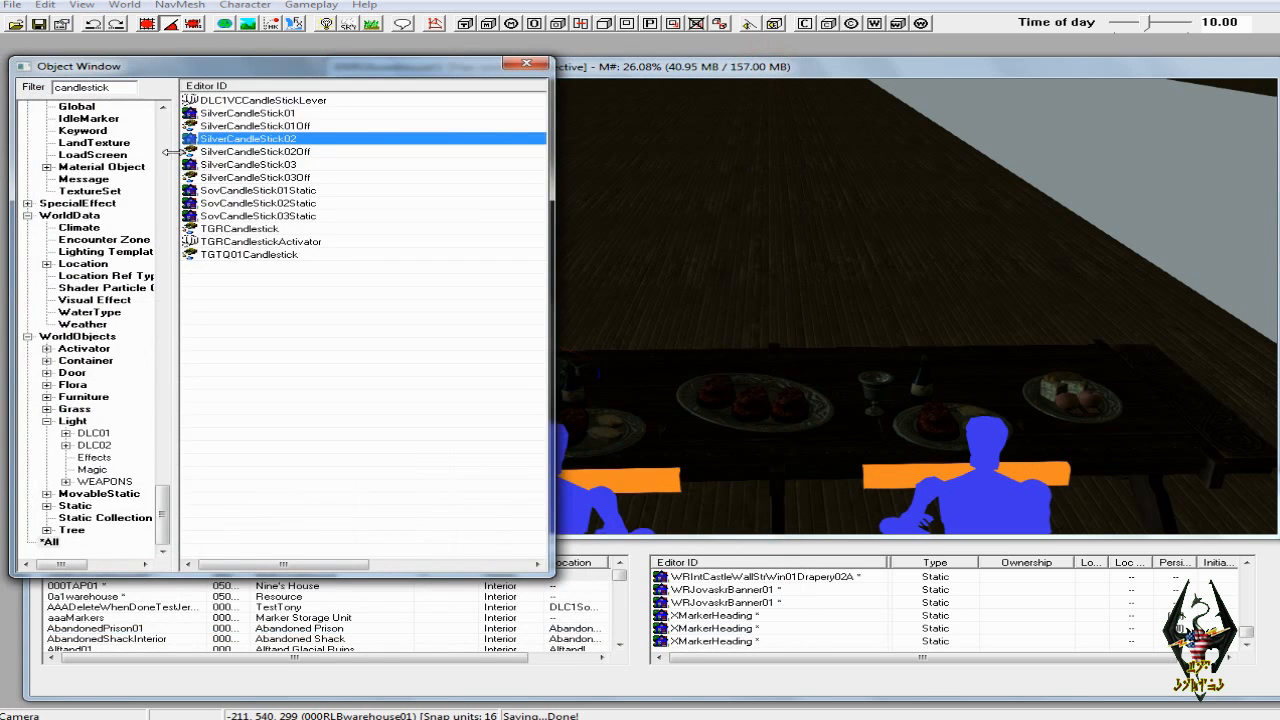
click(321, 24)
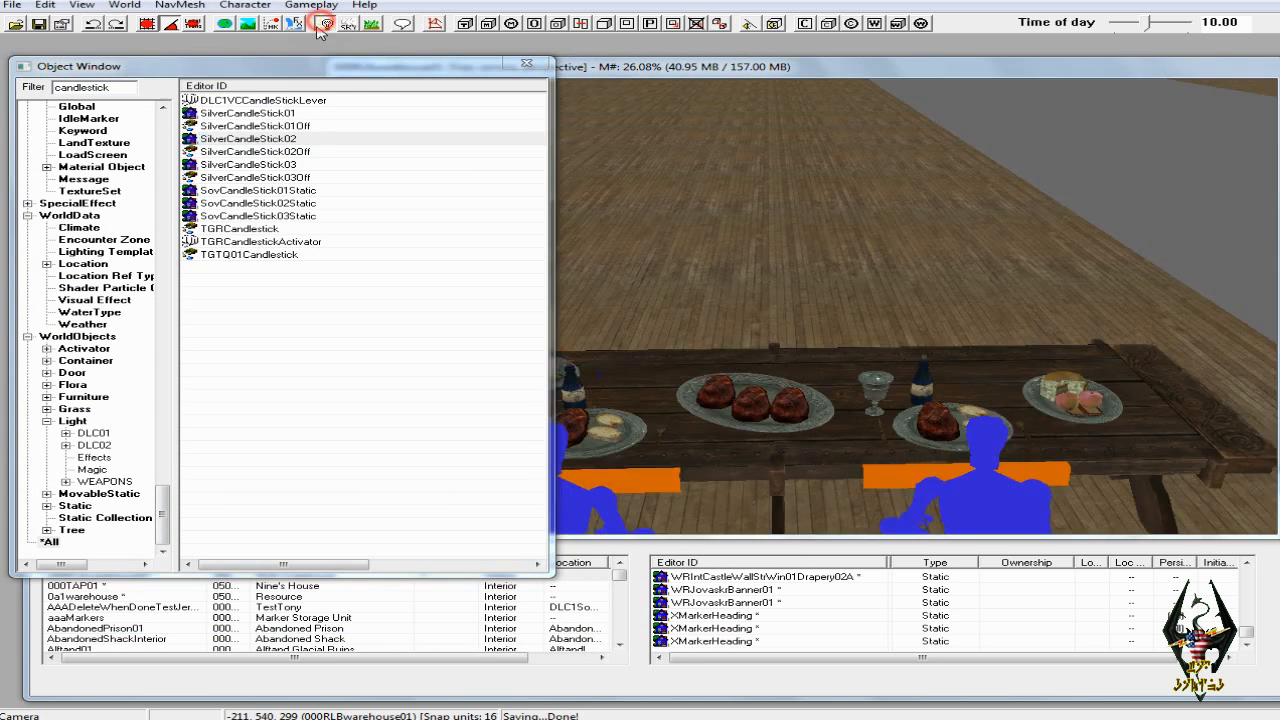
Place SilverCandleStick02 on the table between the cheese and fruit platter and the central meat platter
drag(189, 141, 641, 388)
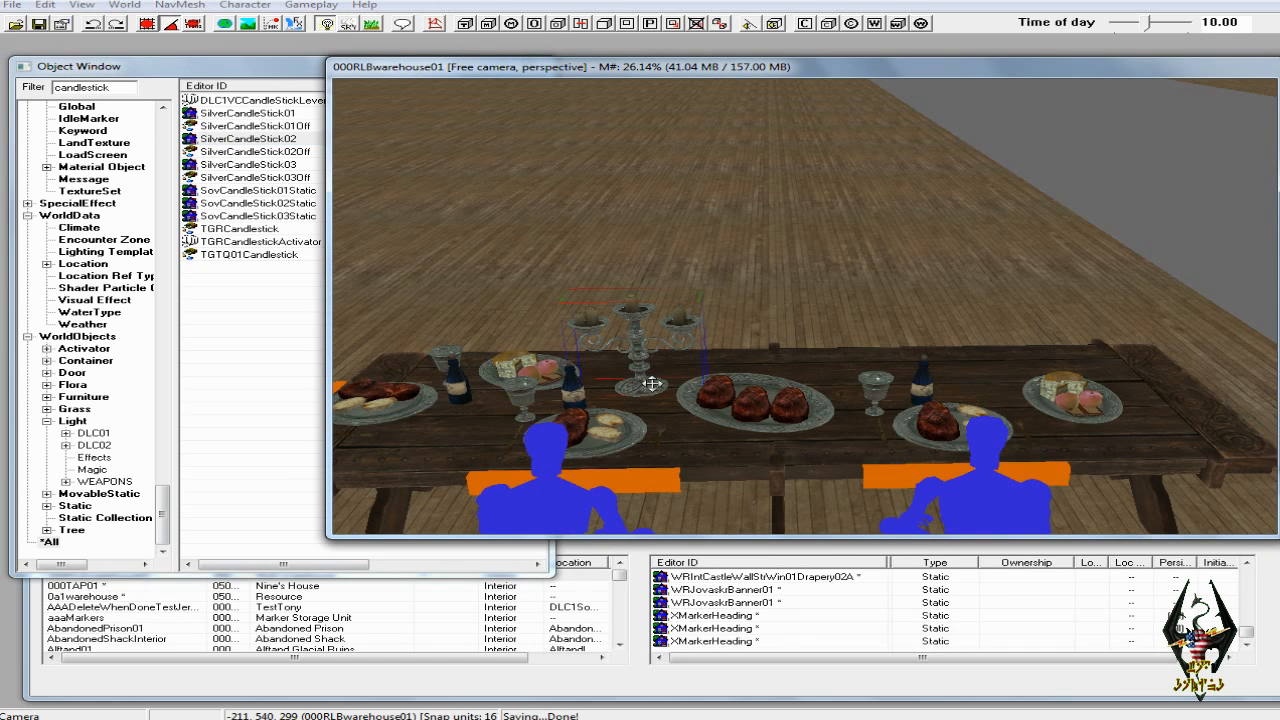
drag(645, 393, 623, 380)
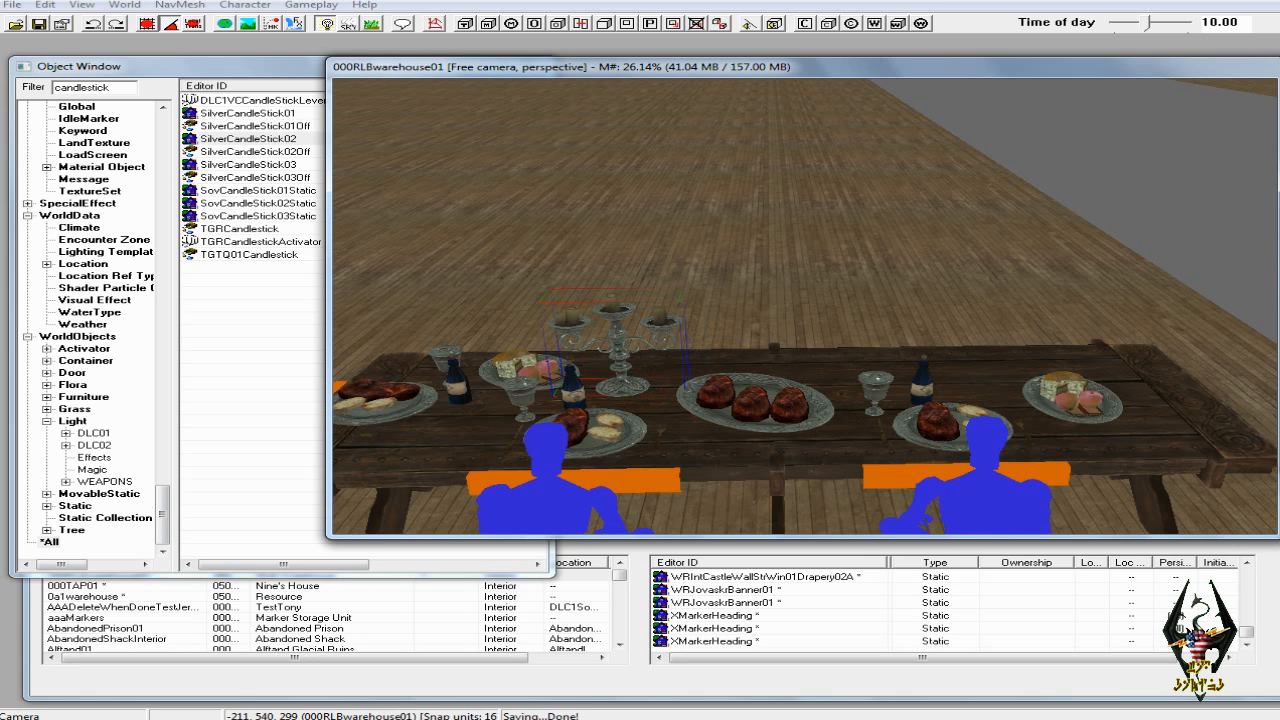
mouse_move(630, 383)
mouse_down()
mouse_move(623, 352)
mouse_move(640, 402)
mouse_up()
shift+middle_drag(637, 397, 635, 421)
Duplicate the silver candlestick and move the copy between the central meat platter and the food platter at the far end
double_click(621, 387)
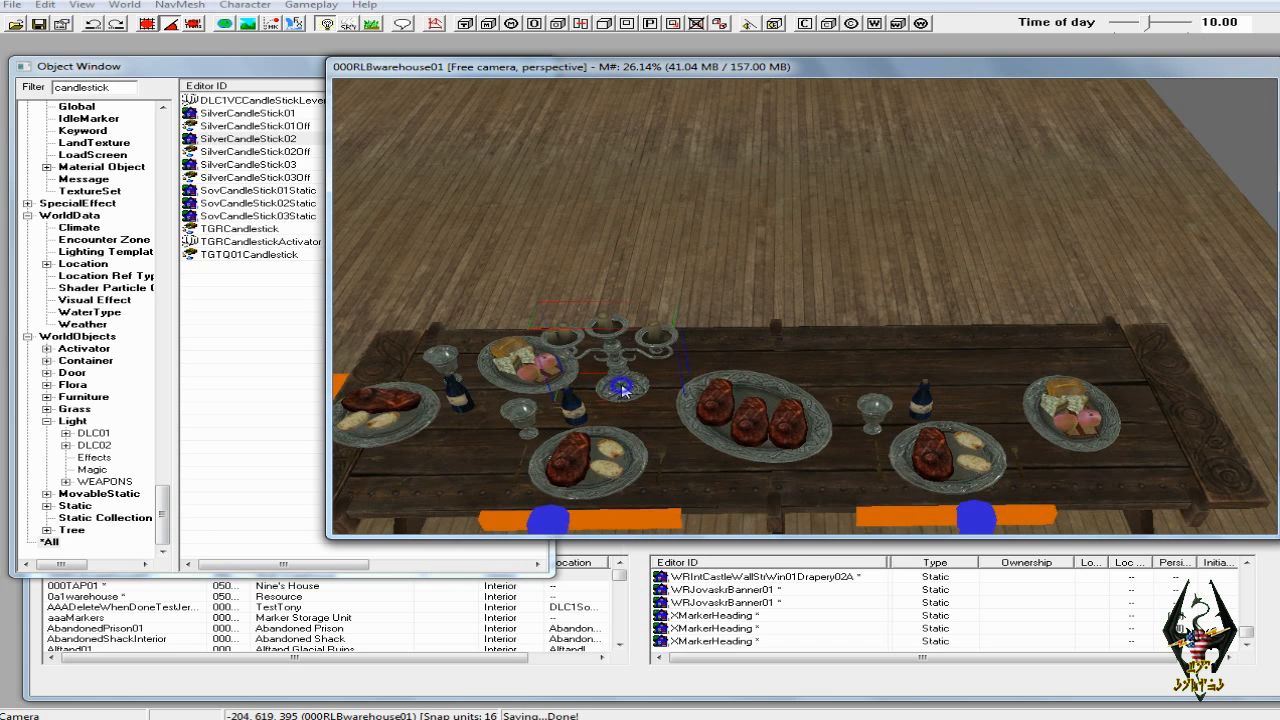
right_click(621, 387)
click(660, 540)
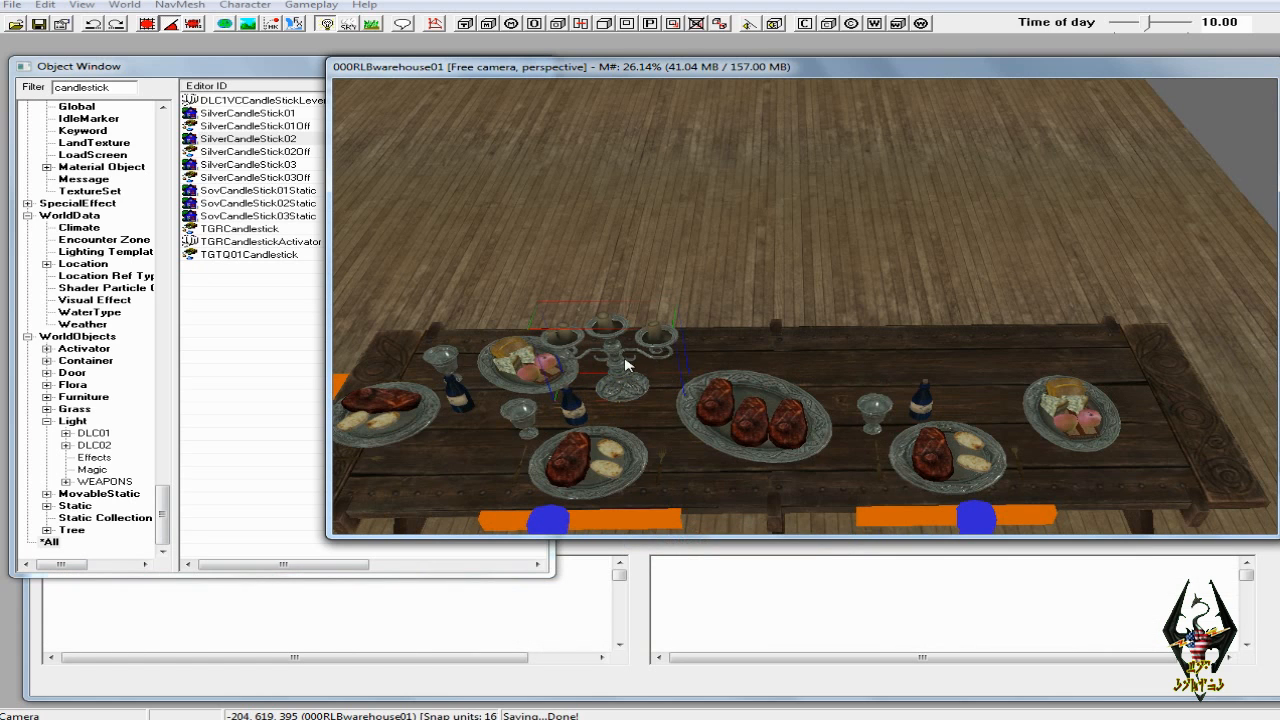
drag(617, 383, 978, 373)
mouse_move(980, 376)
mouse_down()
mouse_move(960, 376)
mouse_move(972, 376)
mouse_up()
mouse_move(977, 387)
shift+middle_down()
mouse_move(939, 368)
mouse_move(985, 372)
shift+middle_up()
scroll(938, 369, down, 3)
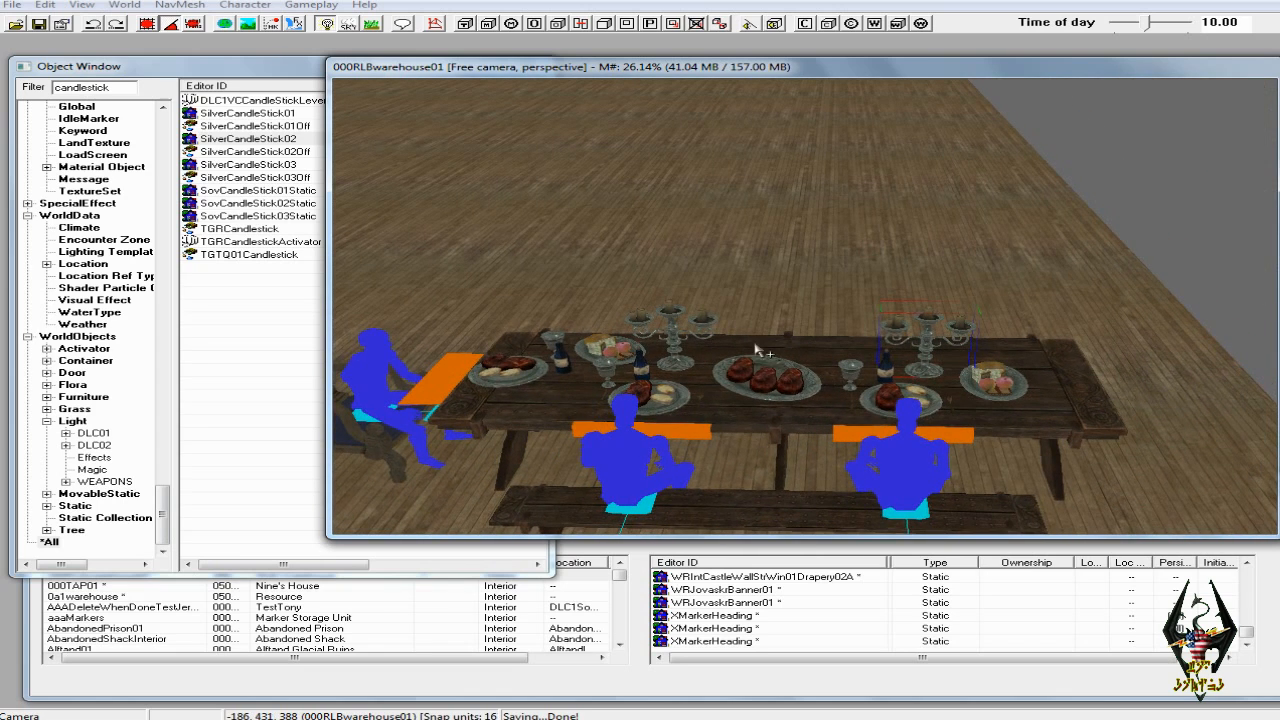
shift+middle_drag(744, 352, 746, 353)
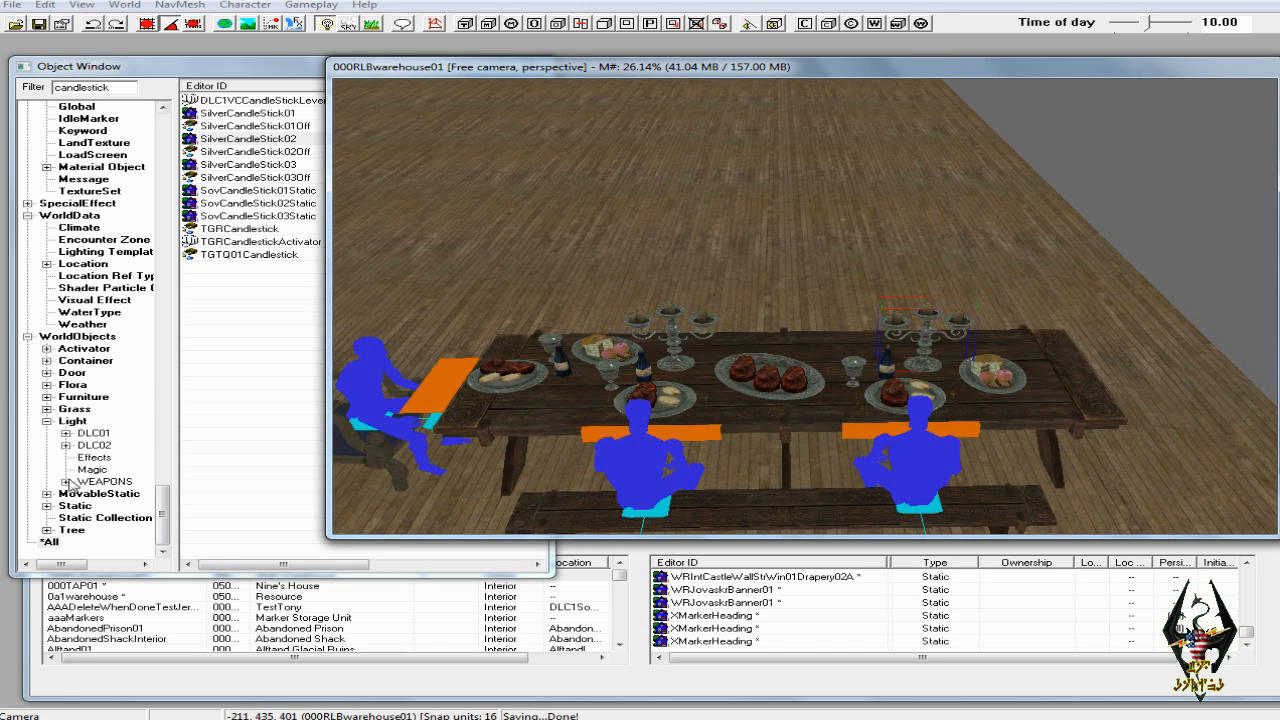
Clear the object filter, collapse the Actor category and list all Light objects under WorldObjects
click(100, 518)
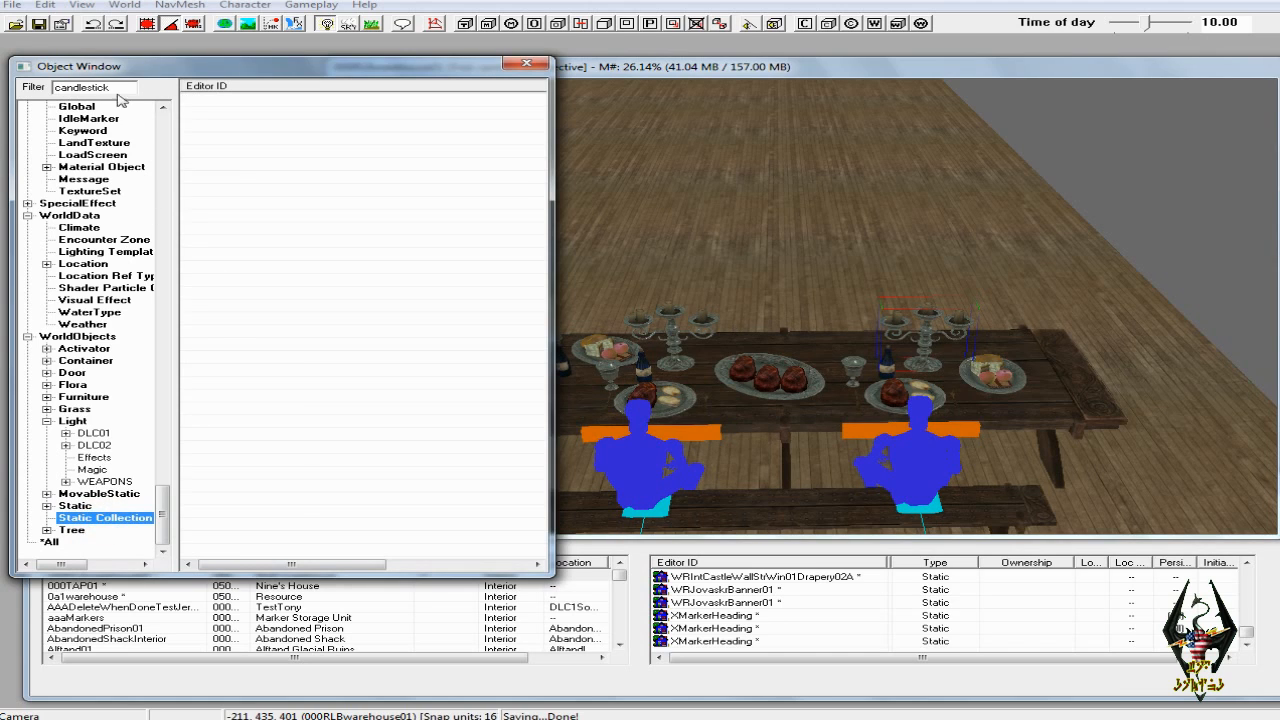
drag(110, 88, 20, 92)
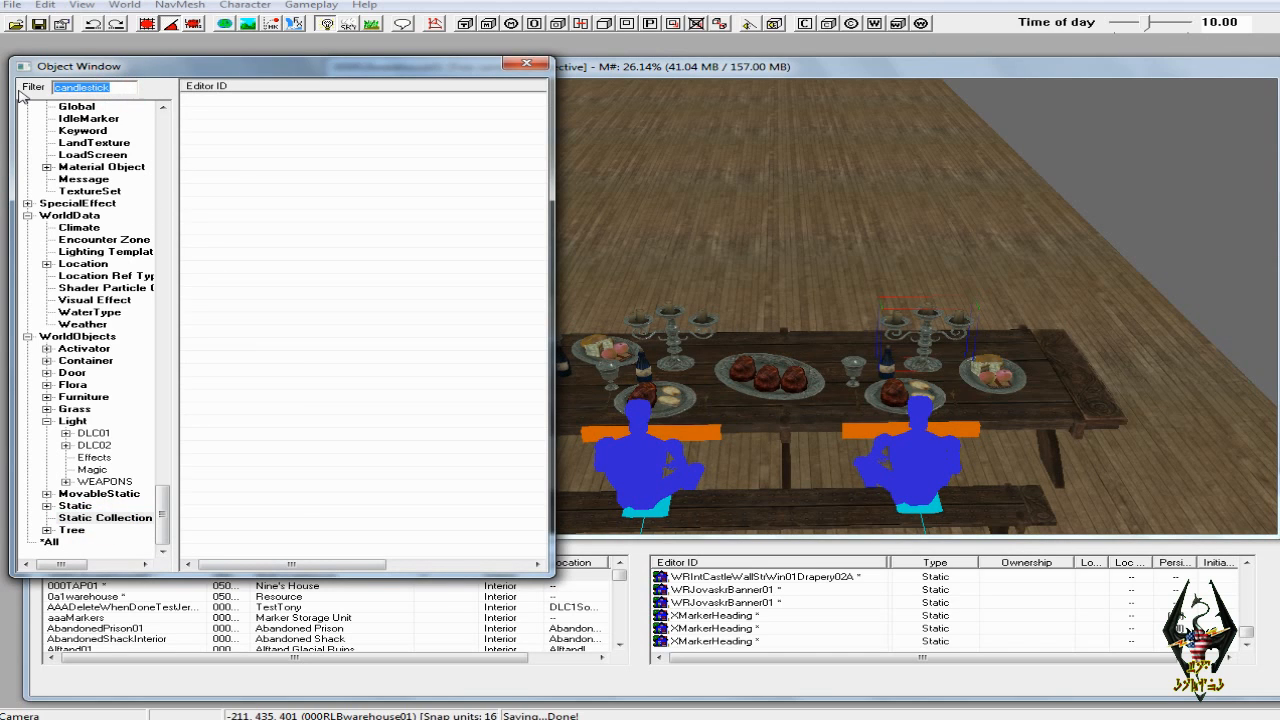
key(BackSpace)
drag(162, 515, 172, 145)
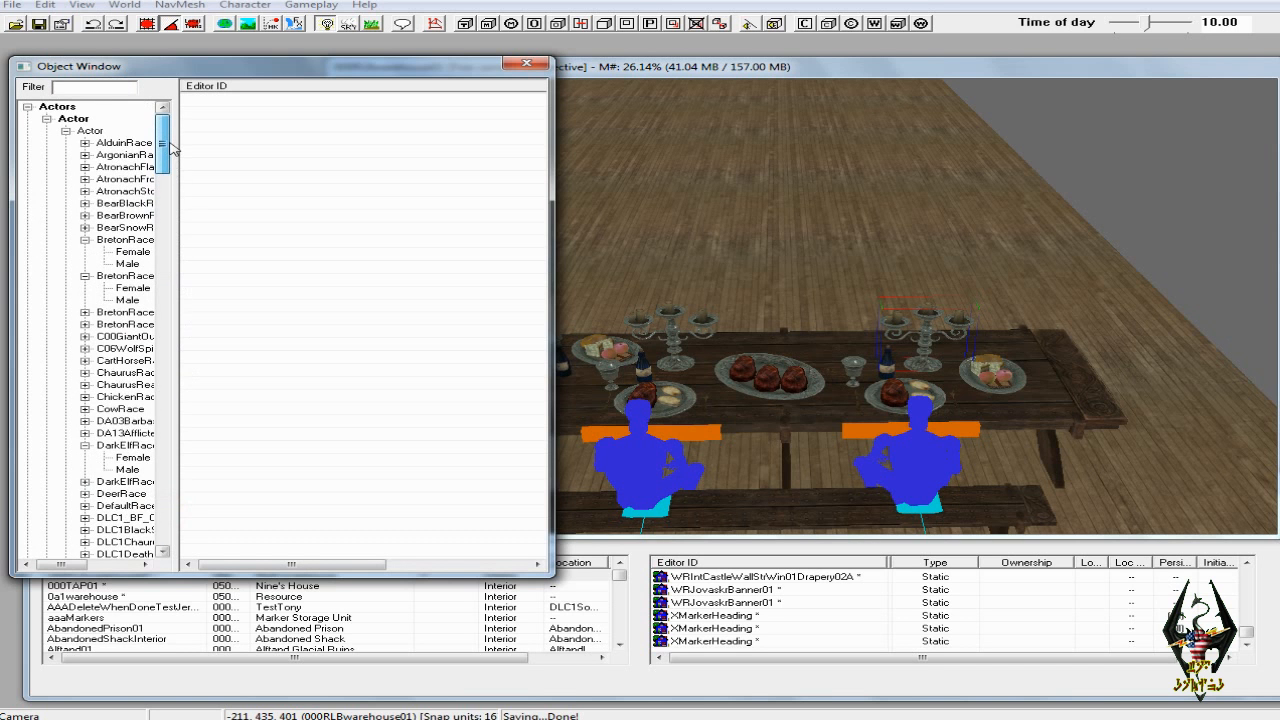
click(65, 131)
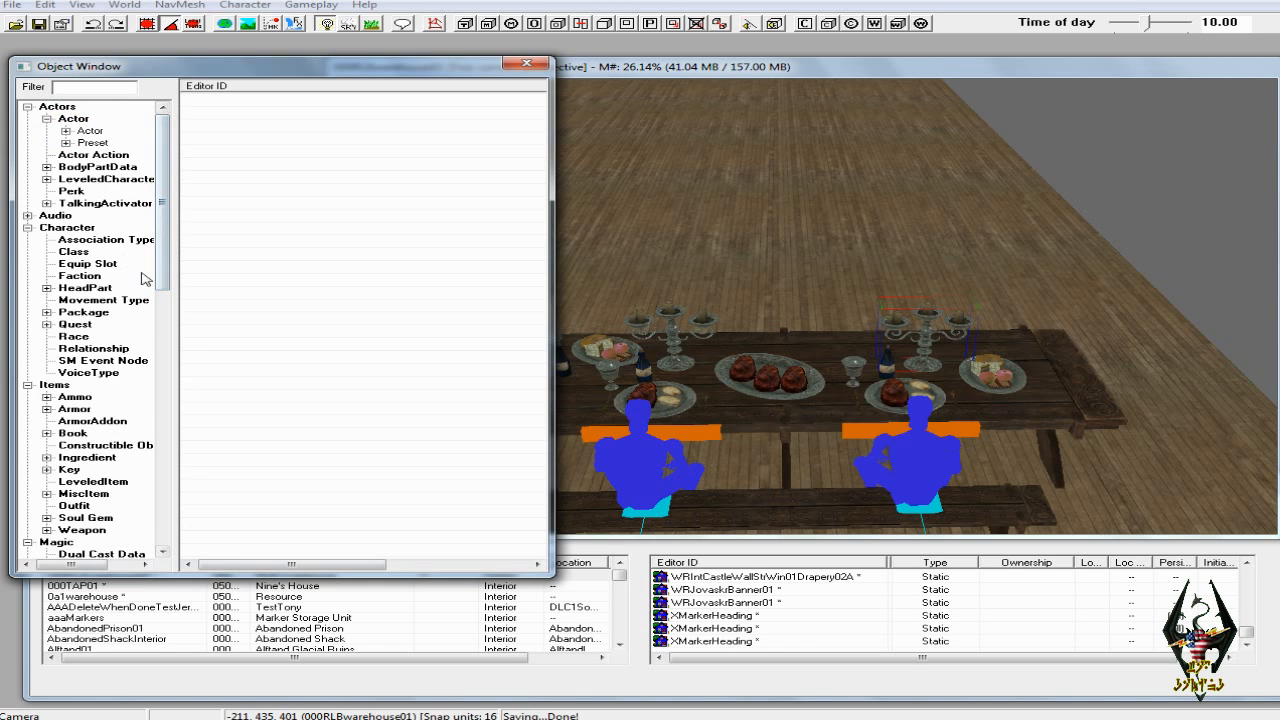
click(161, 248)
drag(161, 248, 75, 458)
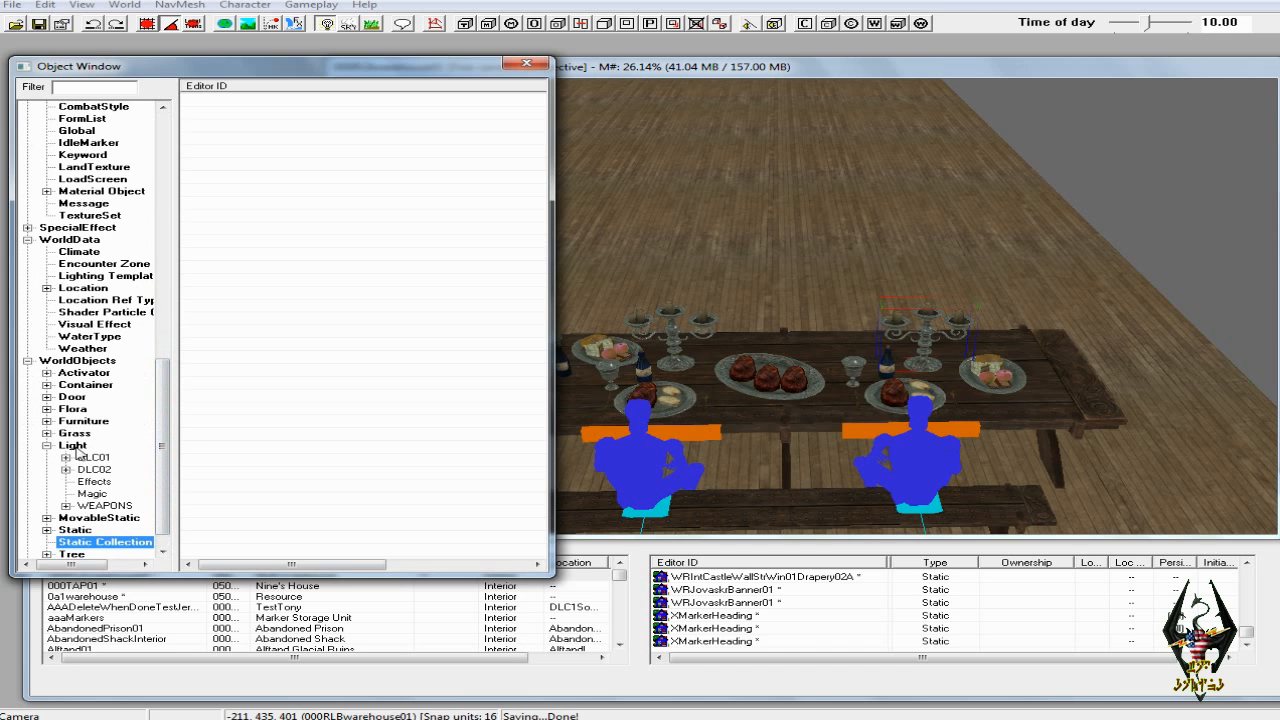
click(73, 446)
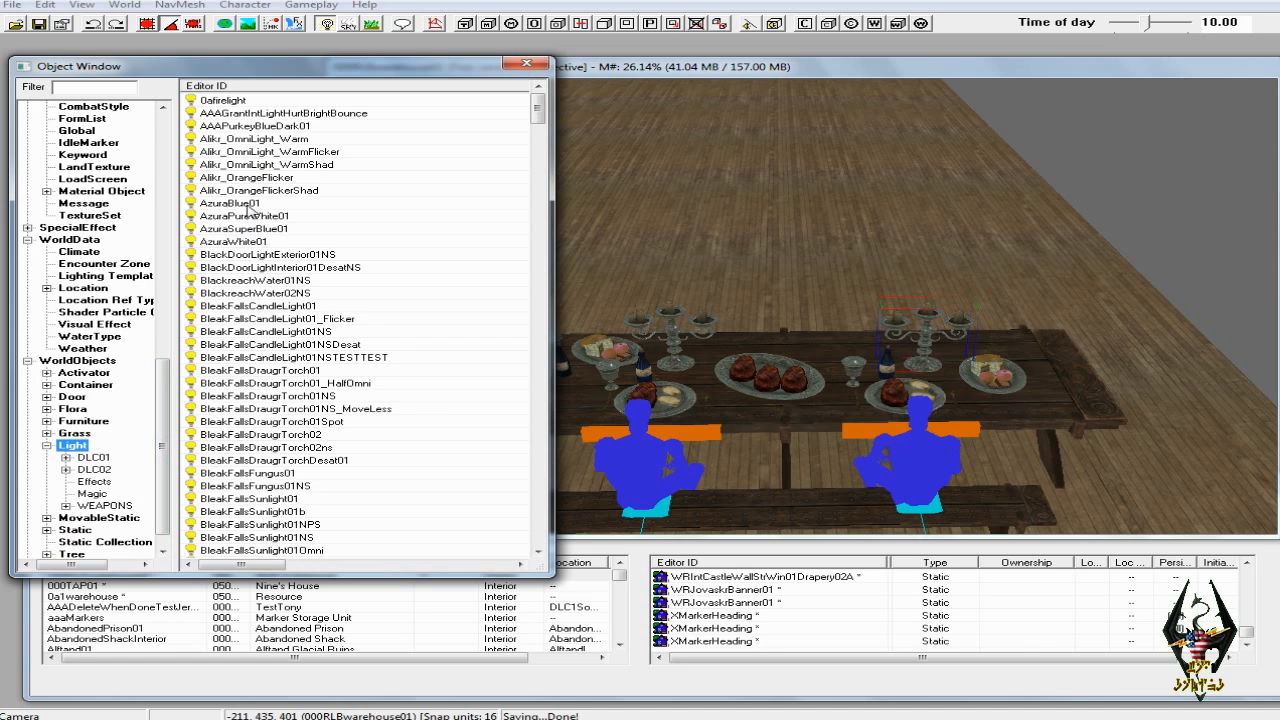
Add an Alikr_OrangeFlicker light and position it above the central meat platter, between the two candlesticks
click(252, 177)
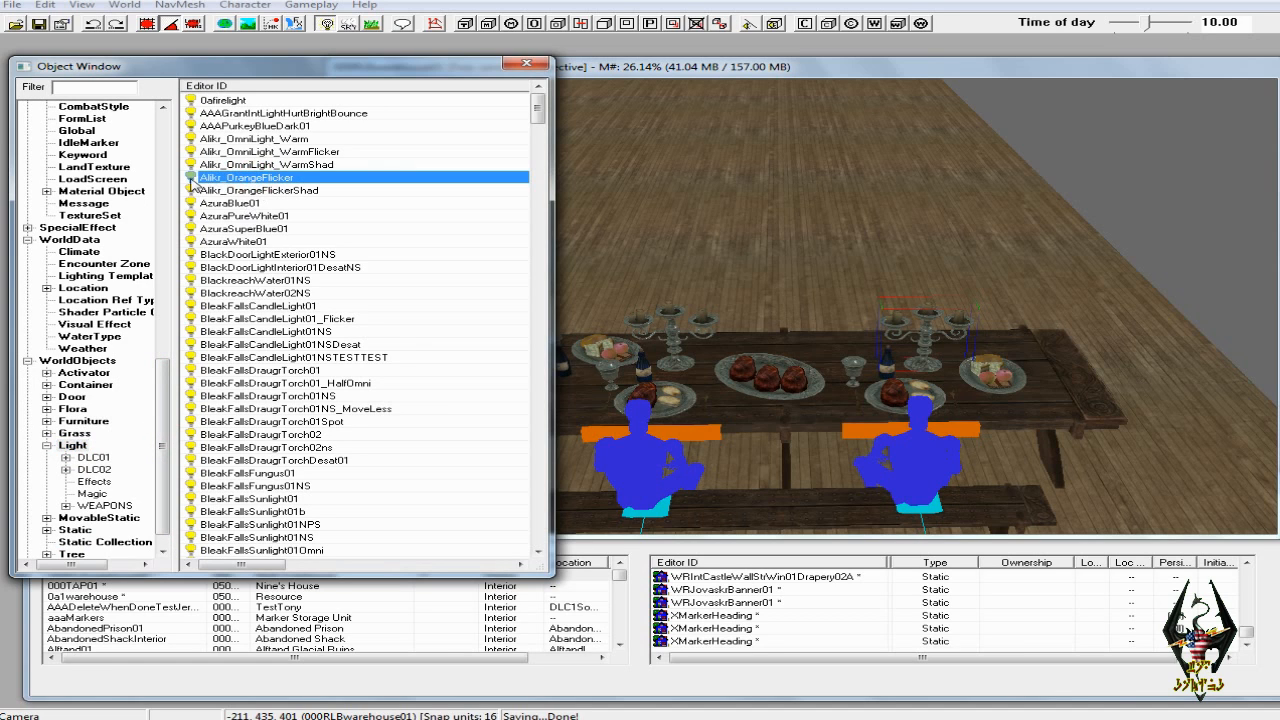
drag(193, 179, 676, 345)
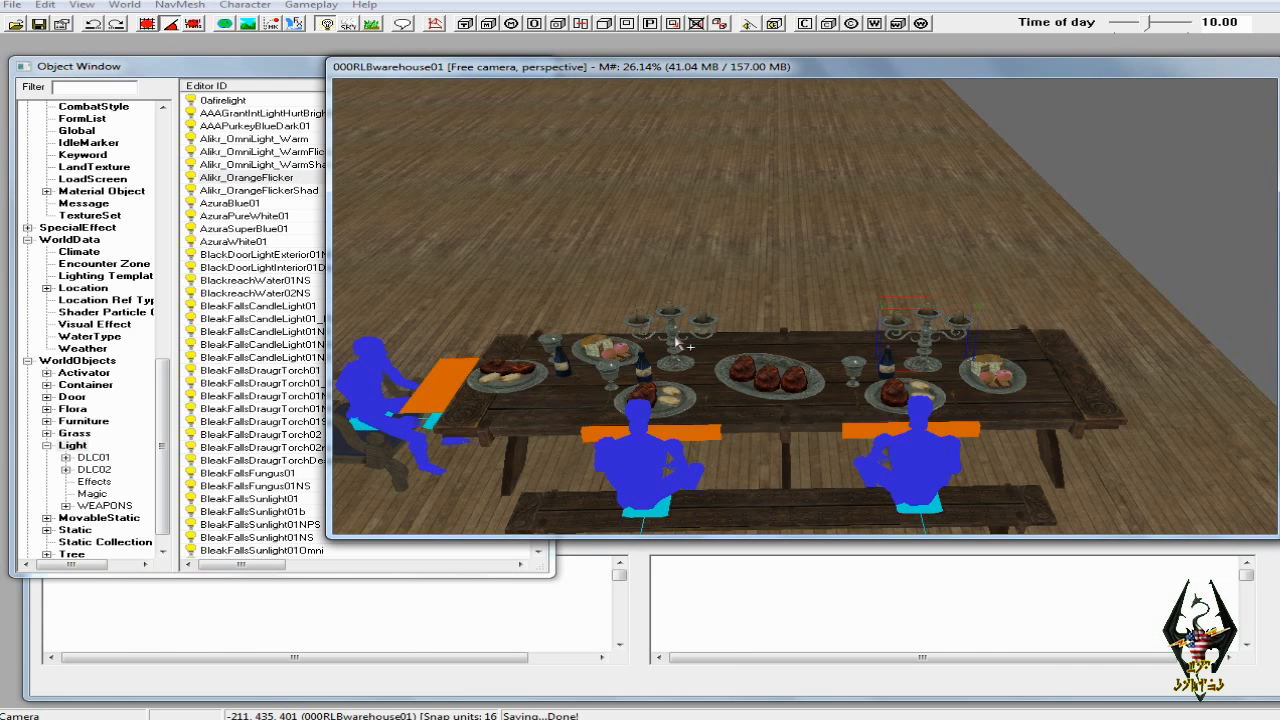
drag(678, 337, 793, 337)
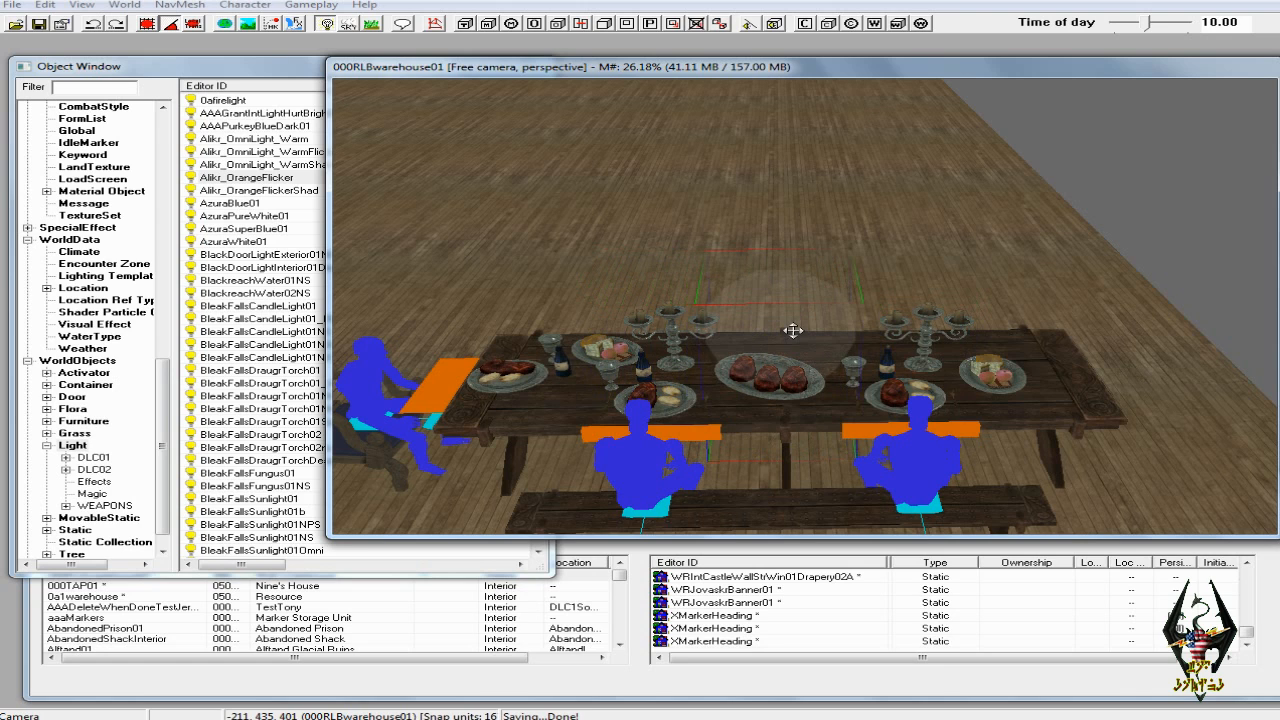
Raise the Alikr_OrangeFlicker light above the table, centre it between the candlesticks and preview the scene with its lighting
key(z)
drag(794, 334, 784, 269)
key(a)
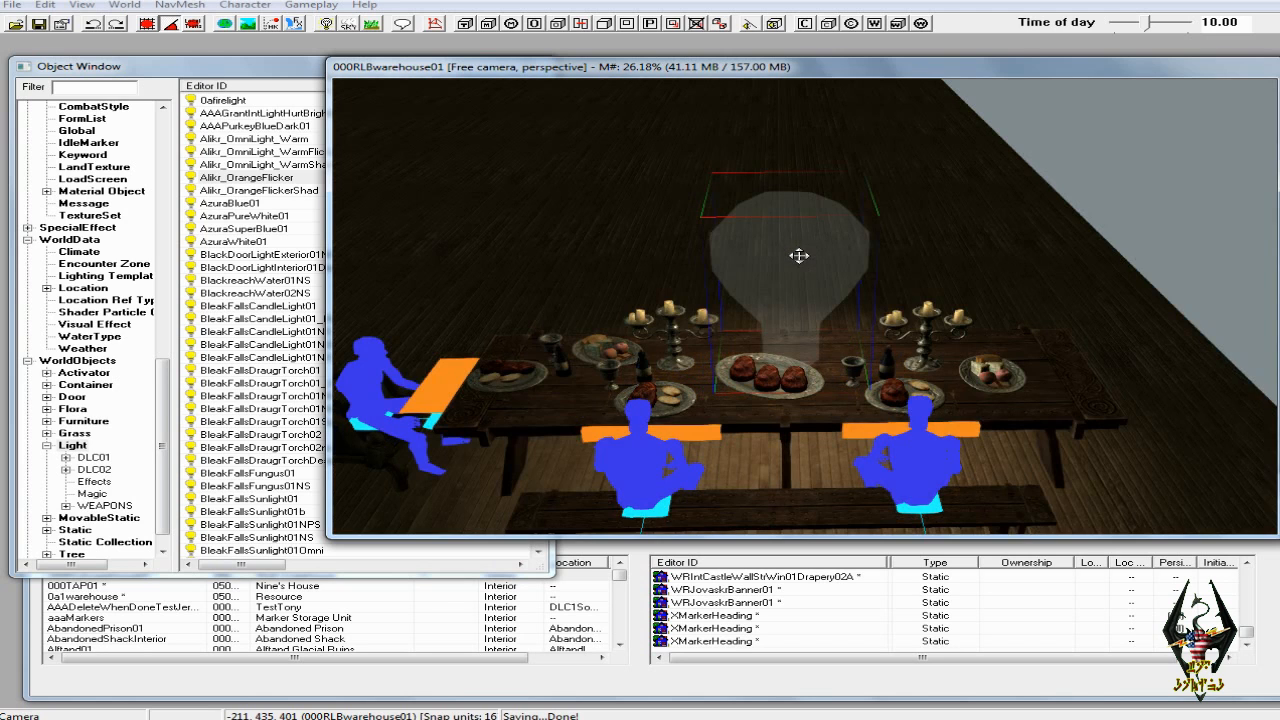
drag(798, 273, 781, 272)
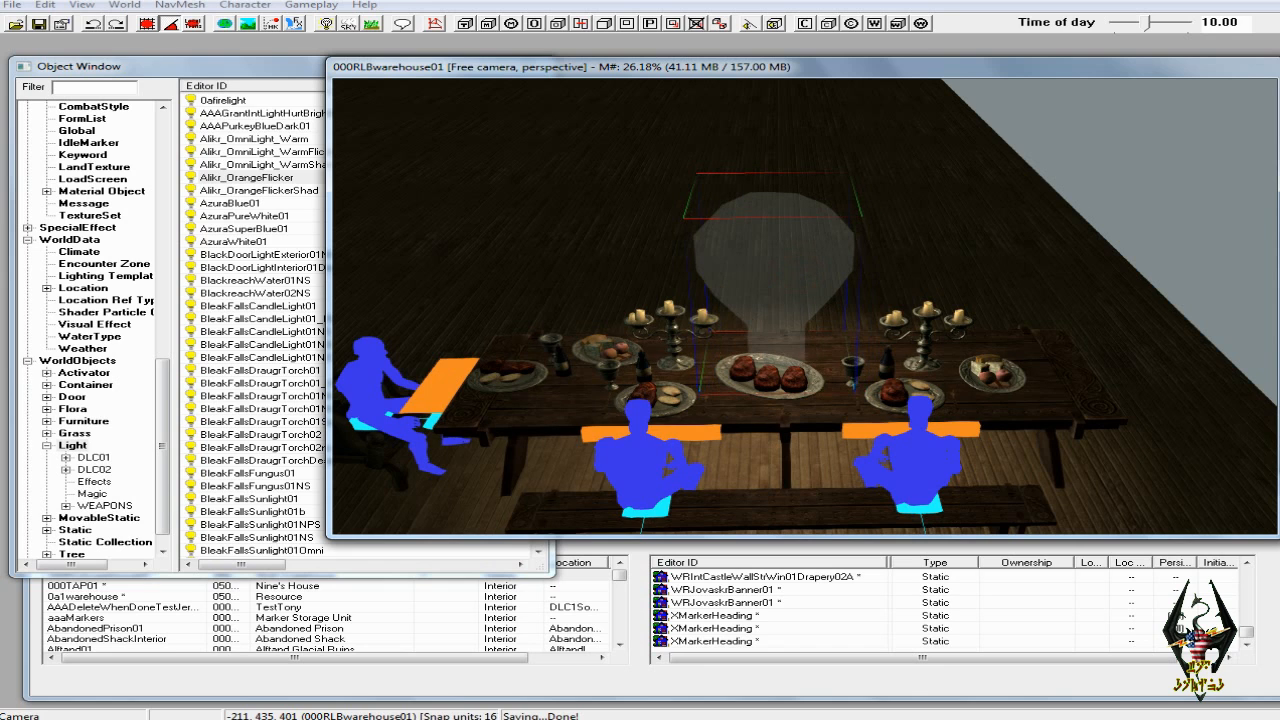
click(780, 263)
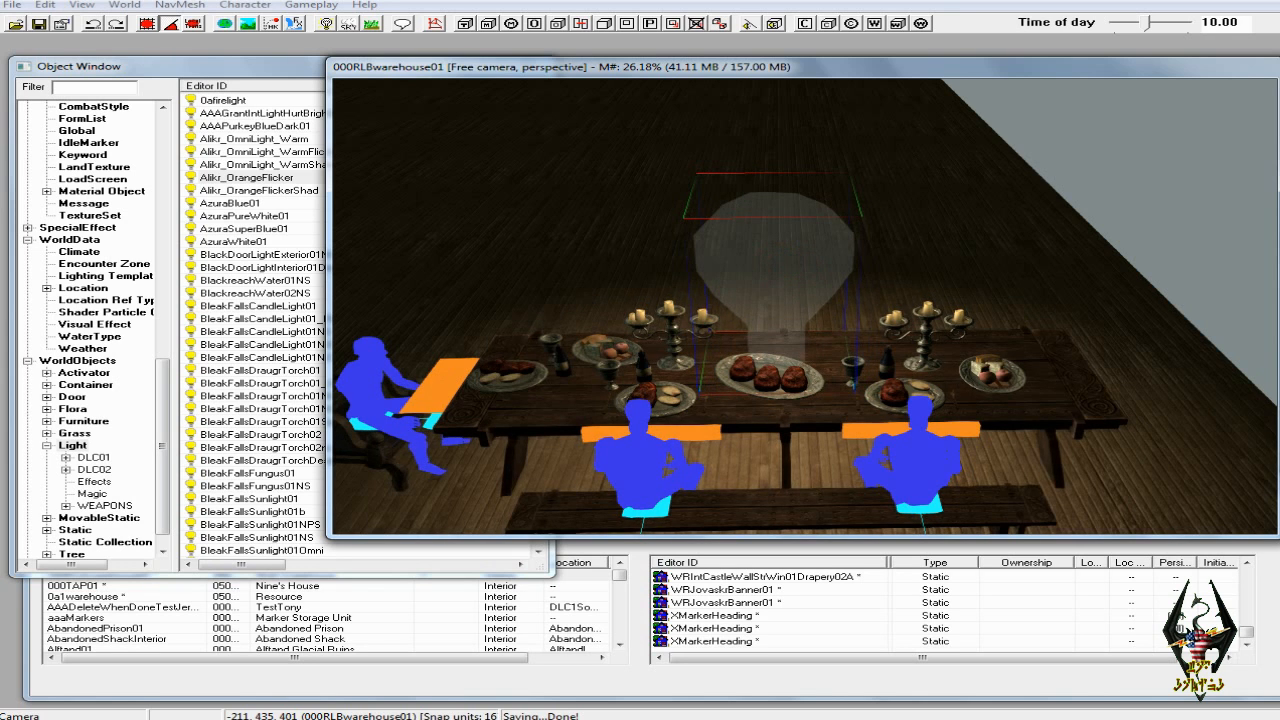
shift+middle_drag(794, 257, 762, 298)
key(a)
Delete the ShipKatariahWoodFloor01 floor pieces beneath and behind the dining table, accepting the removal of their form list uses
scroll(807, 260, down, 3)
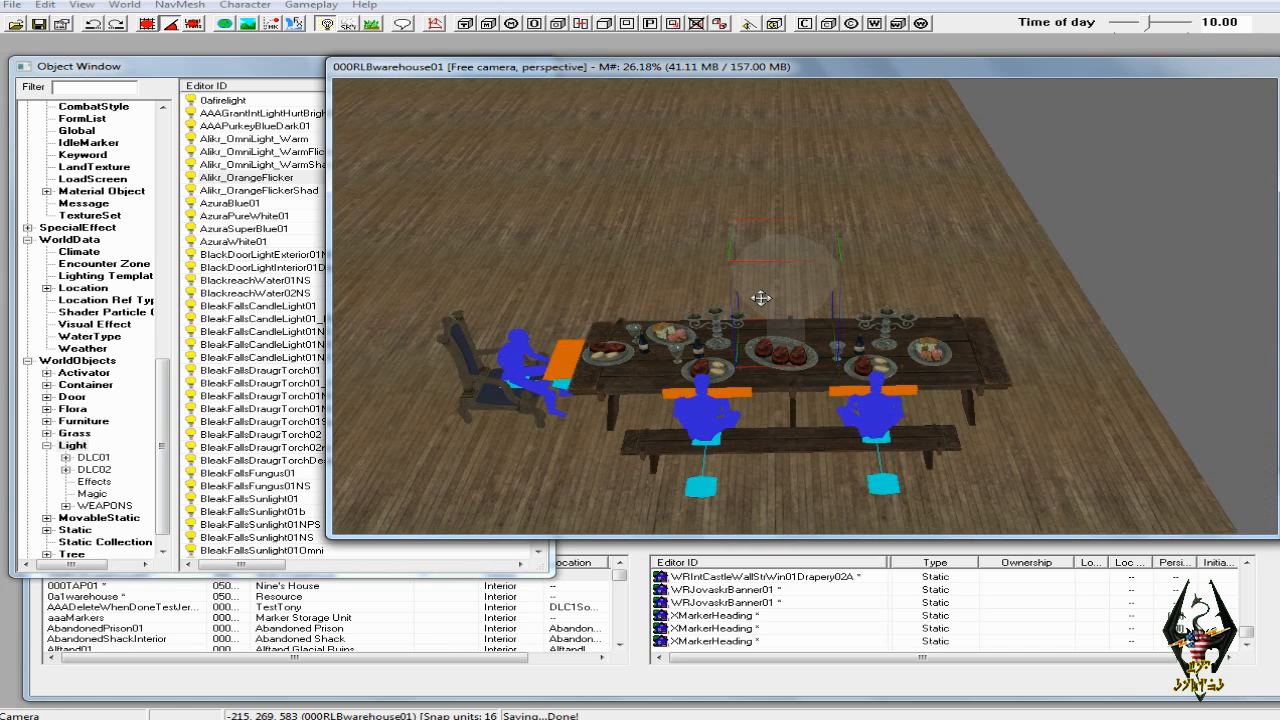
scroll(765, 290, down, 2)
click(979, 423)
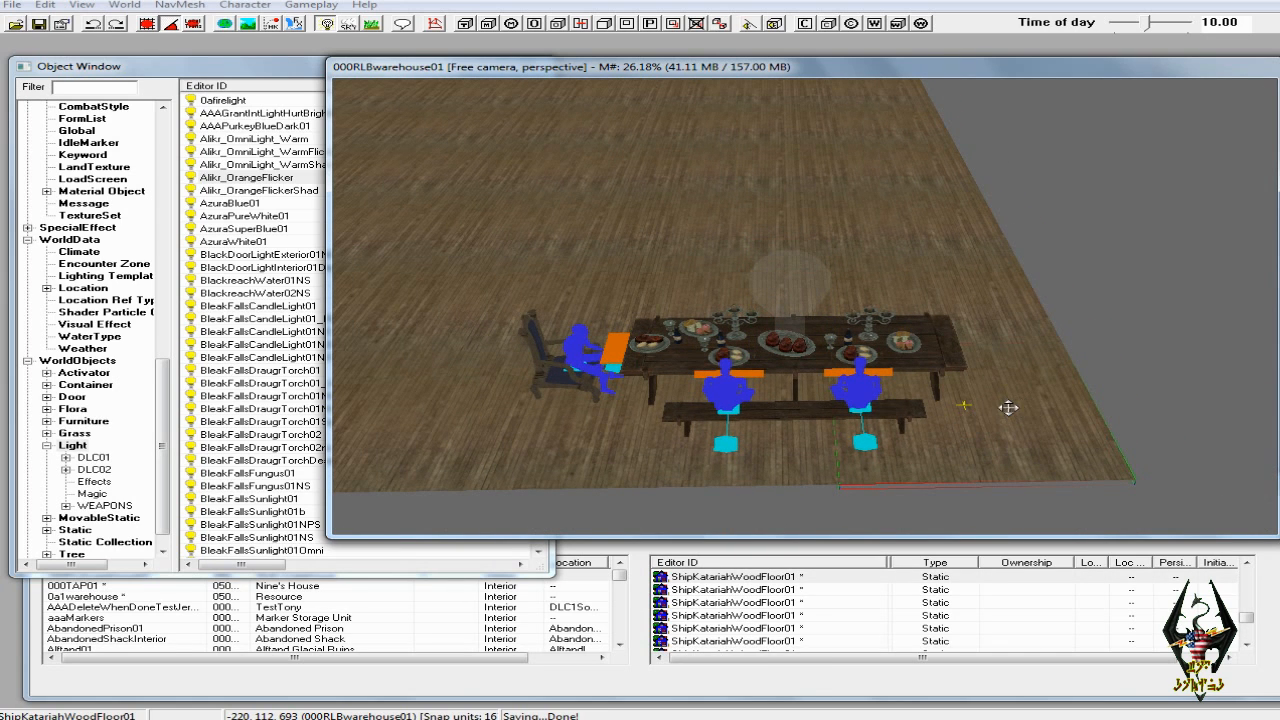
shift+middle_drag(1008, 412, 1003, 469)
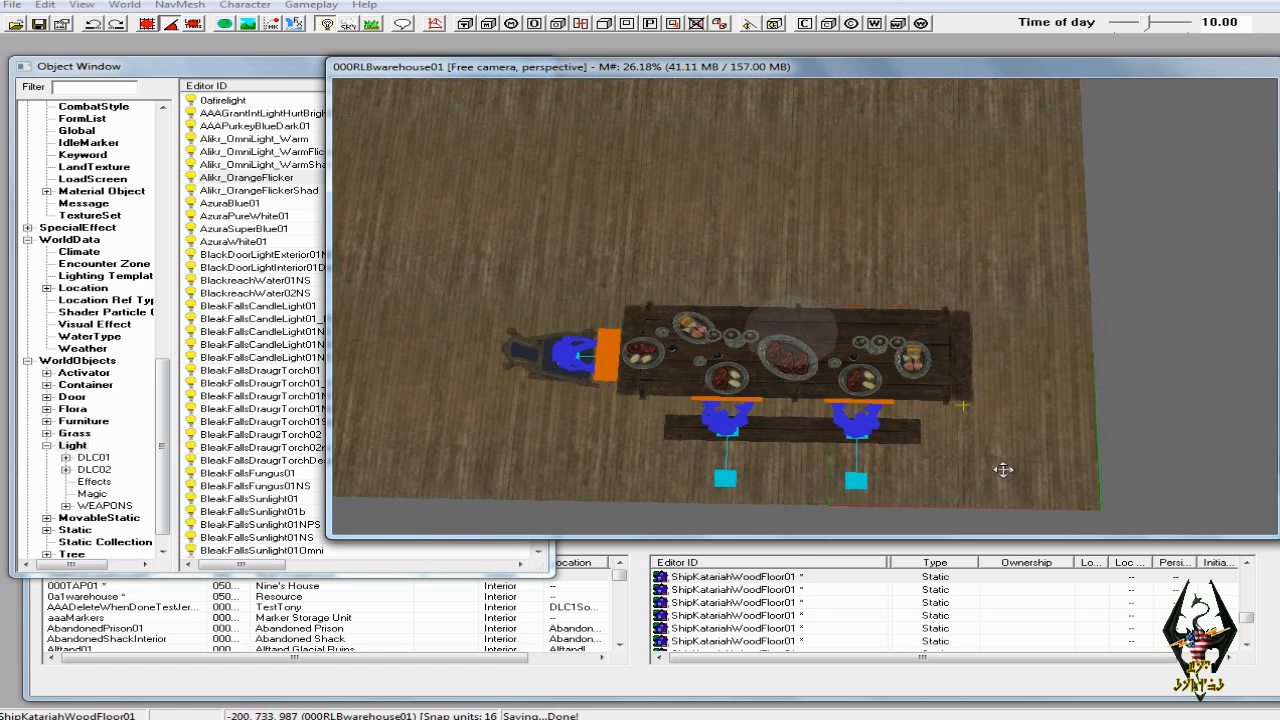
ctrl+click(777, 492)
ctrl+click(775, 271)
ctrl+click(935, 271)
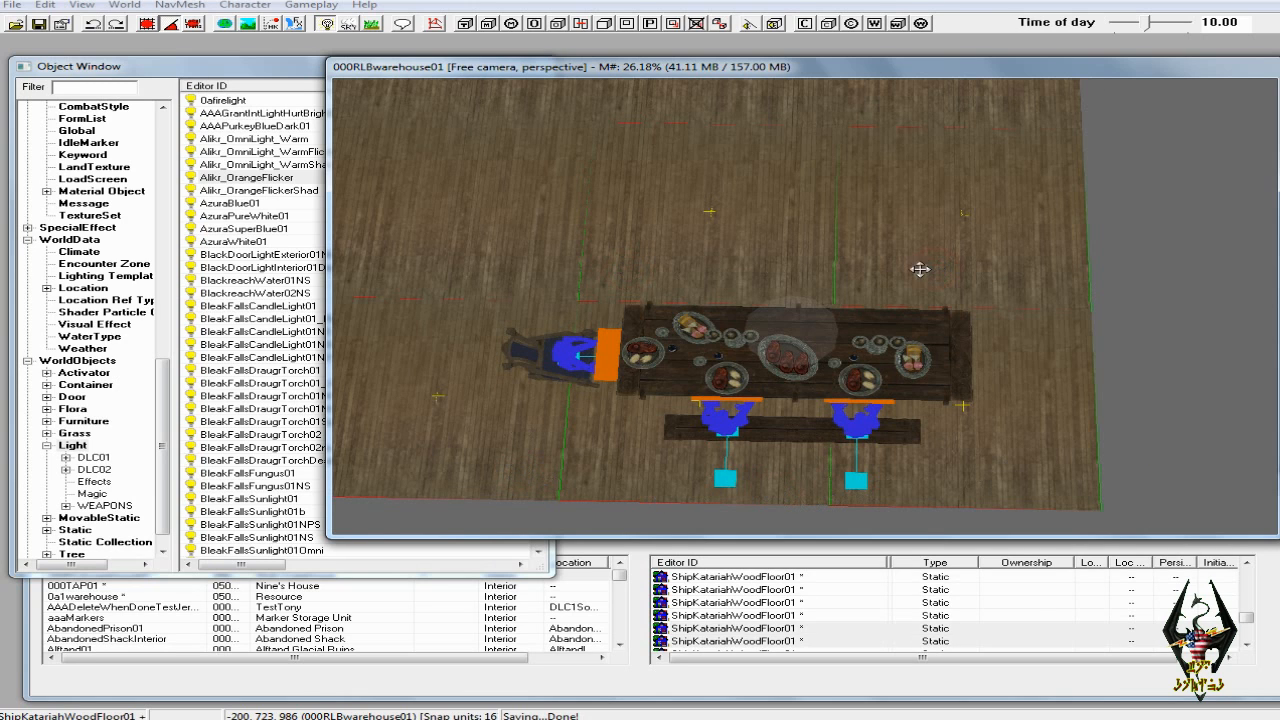
ctrl+click(537, 272)
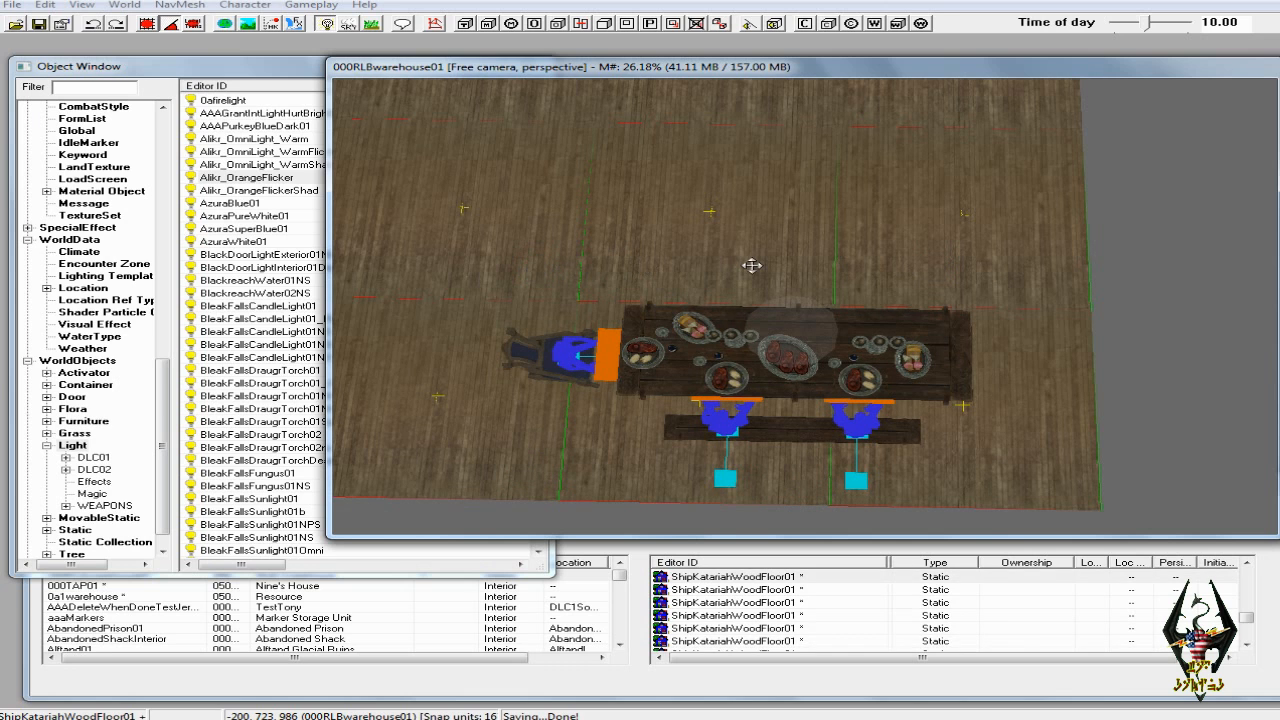
key(Delete)
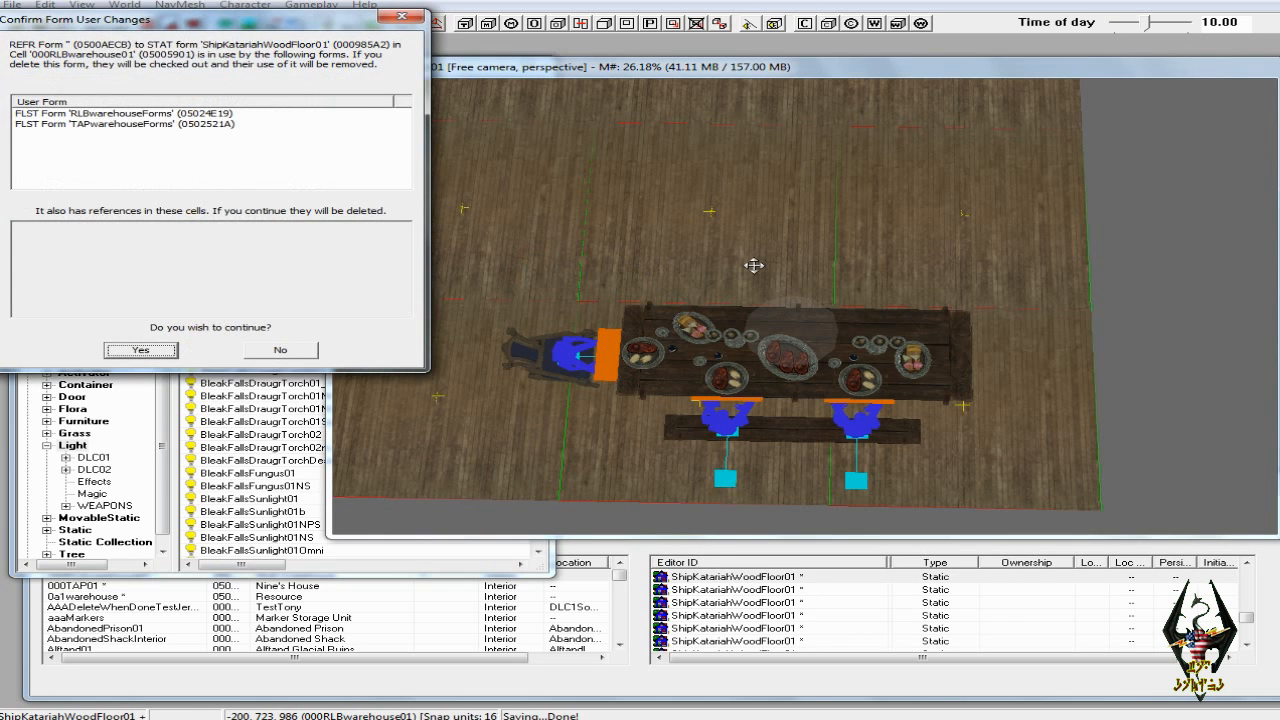
click(141, 350)
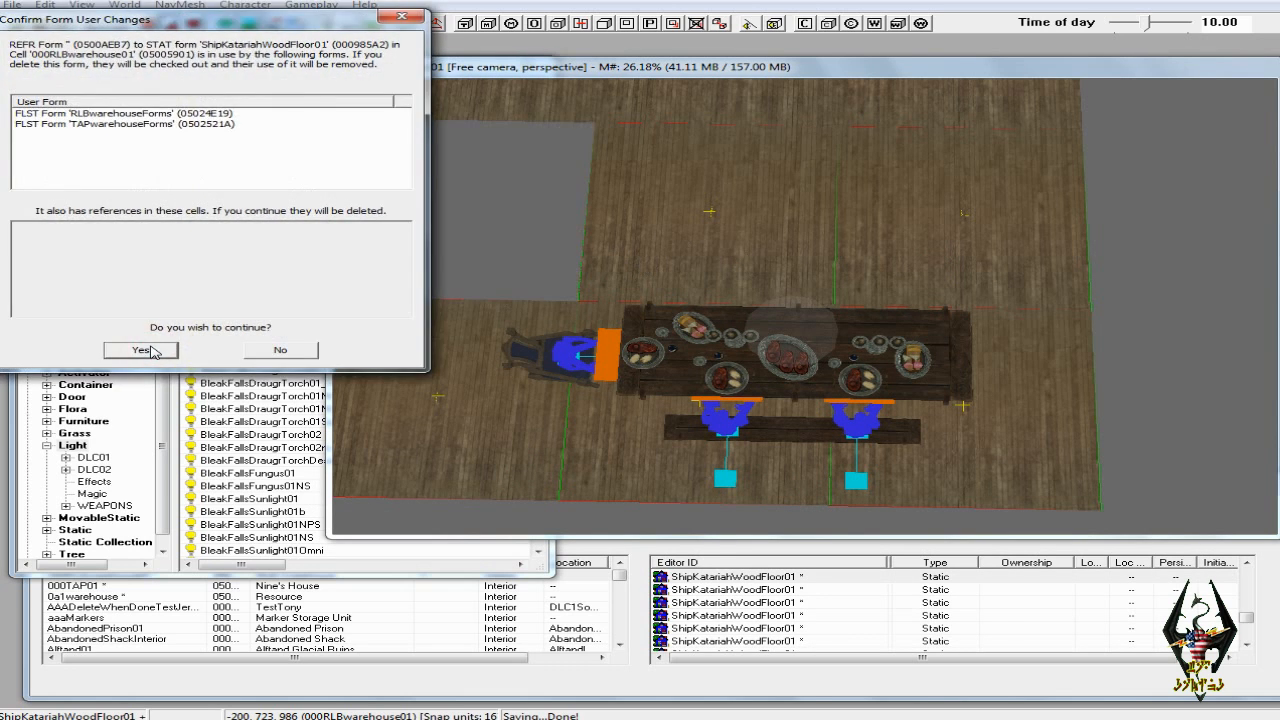
click(141, 350)
click(141, 350)
click(141, 350)
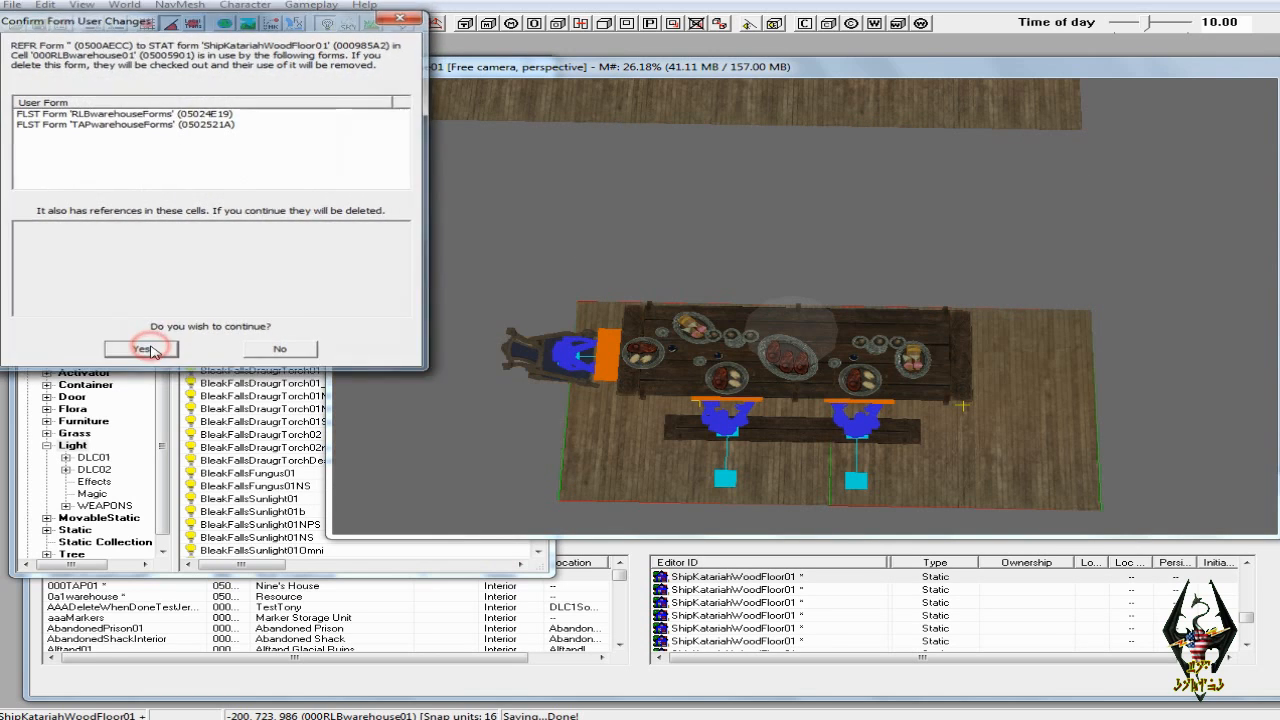
click(141, 350)
click(141, 350)
click(141, 350)
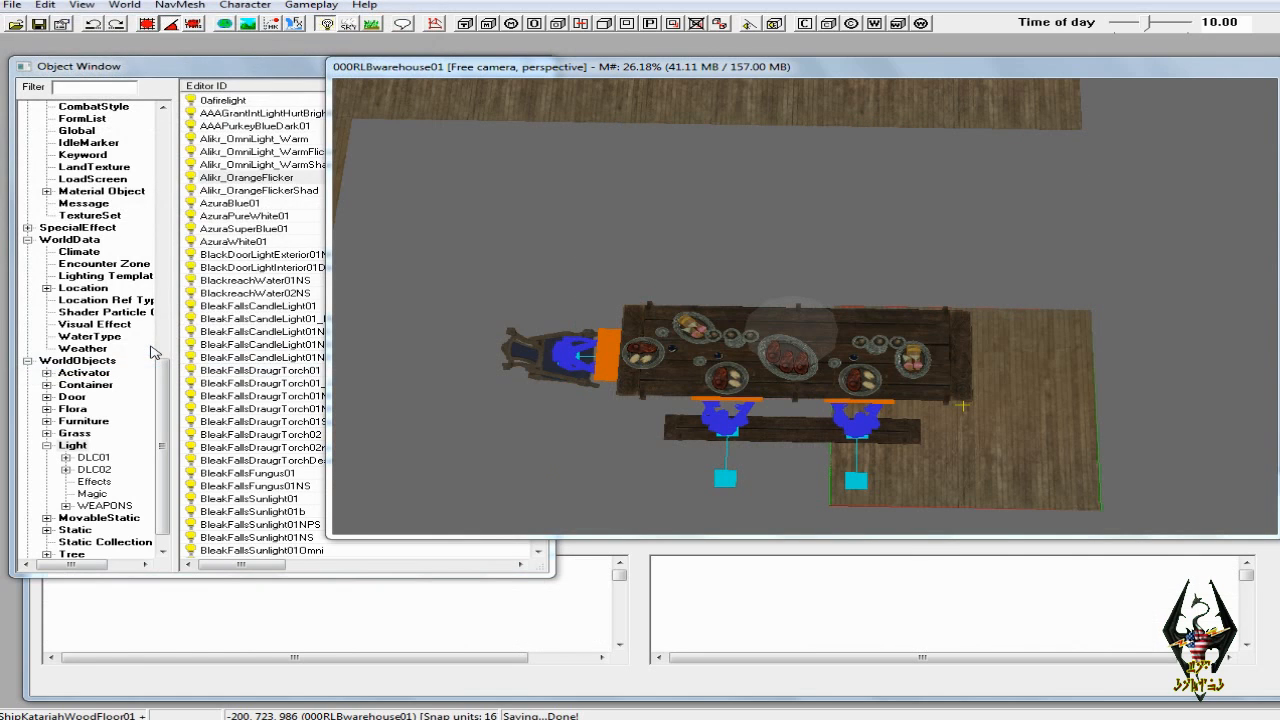
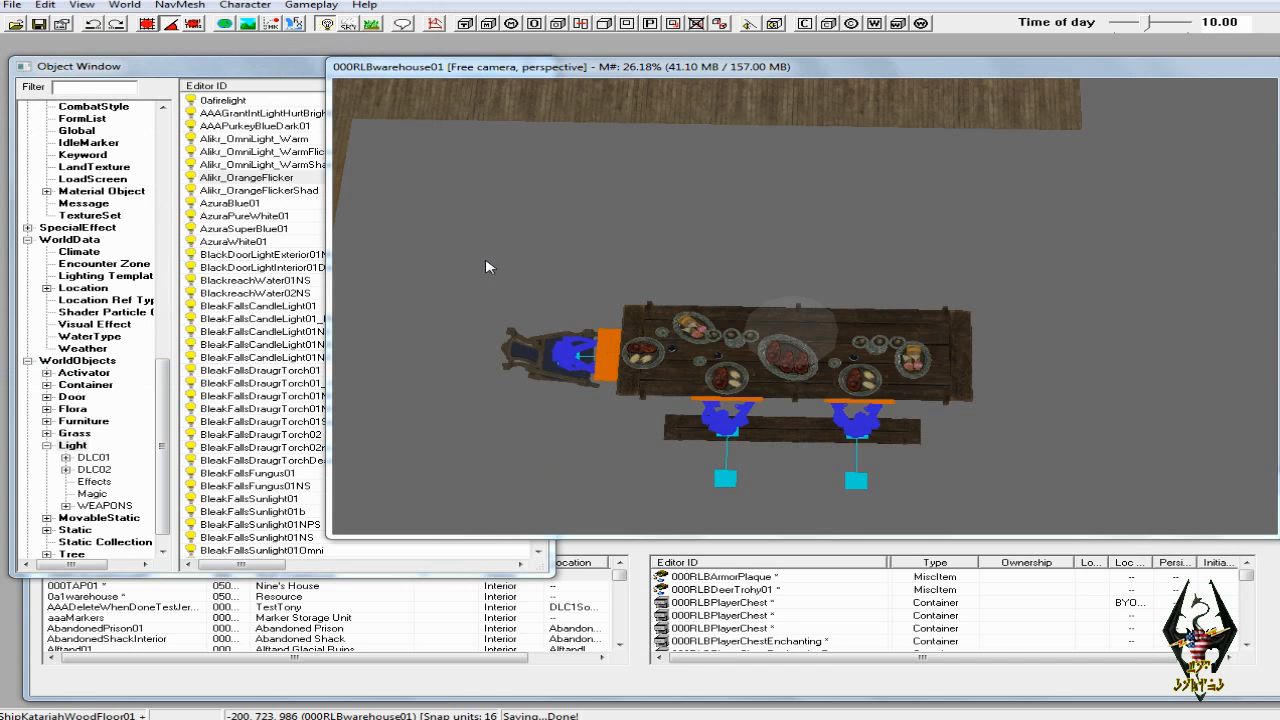
Shift the ThroneFalkreath01 chair slightly sideways to line it up with the head of the table
click(561, 365)
drag(562, 368, 562, 362)
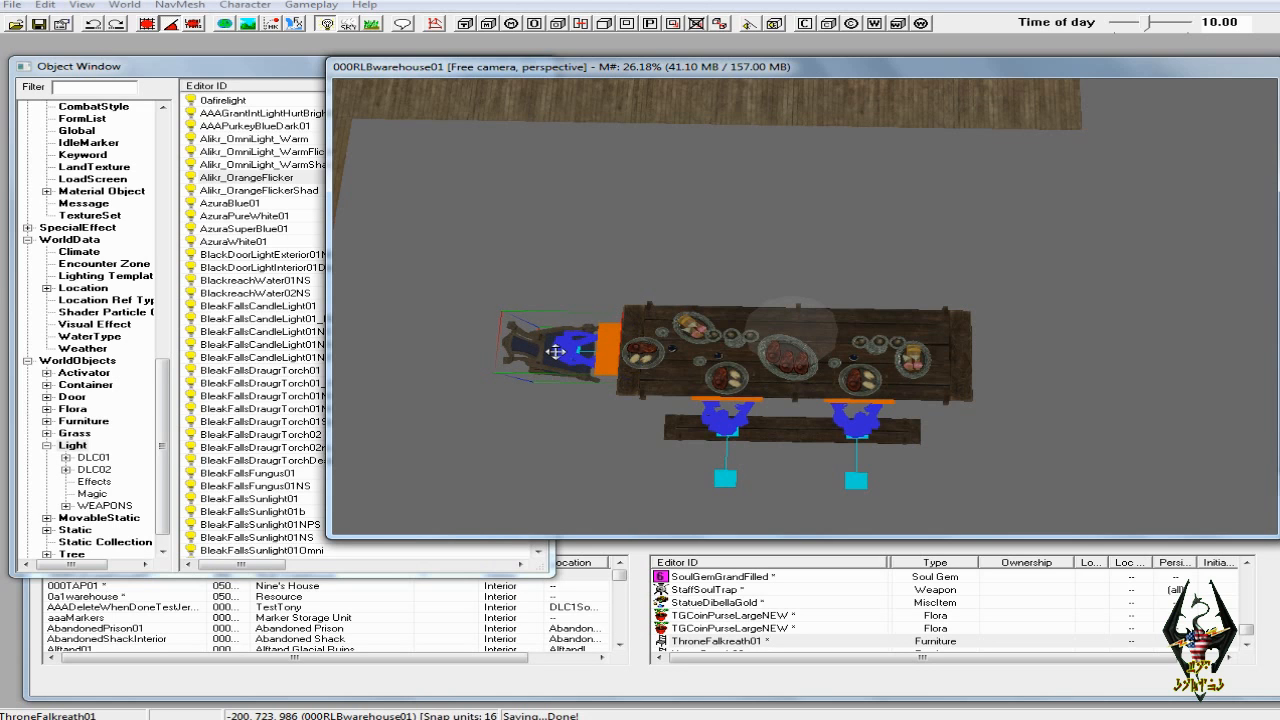
click(623, 273)
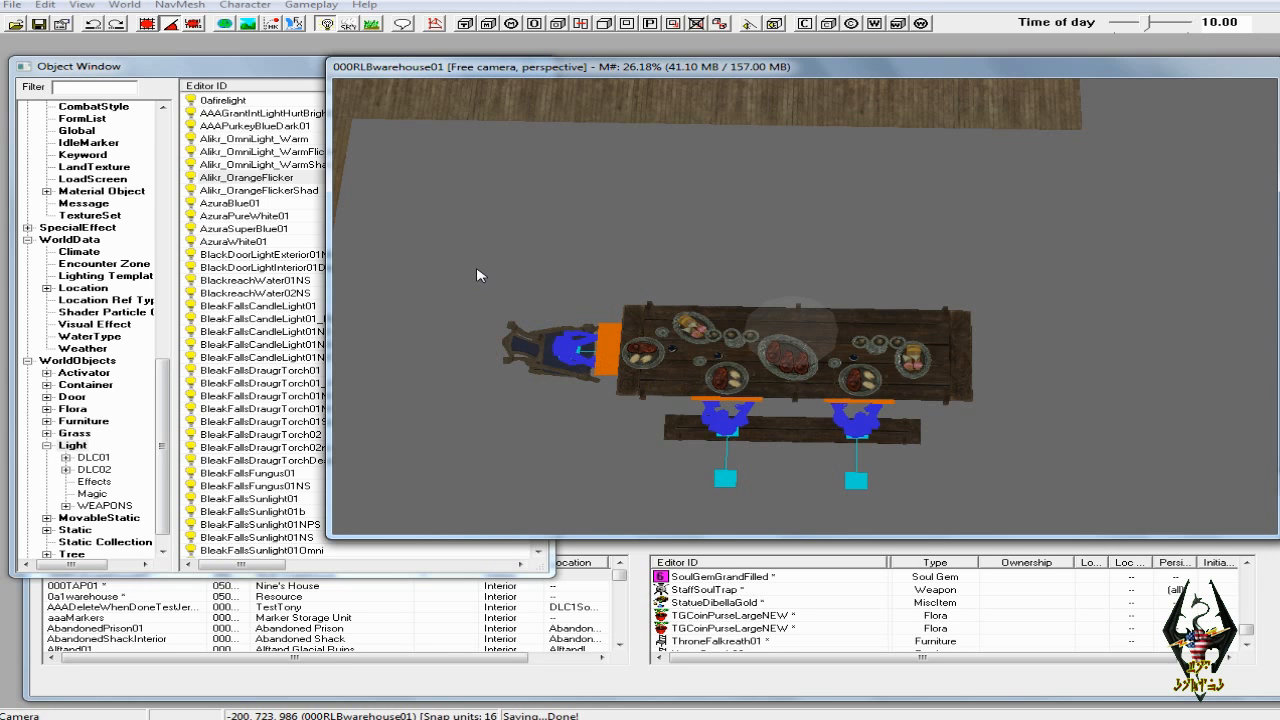
Select the whole dining set, including table, bench, throne, food, candlesticks and light, and copy it
shift+middle_drag(477, 271, 481, 271)
drag(477, 274, 1064, 501)
shift+middle_drag(1062, 499, 1036, 448)
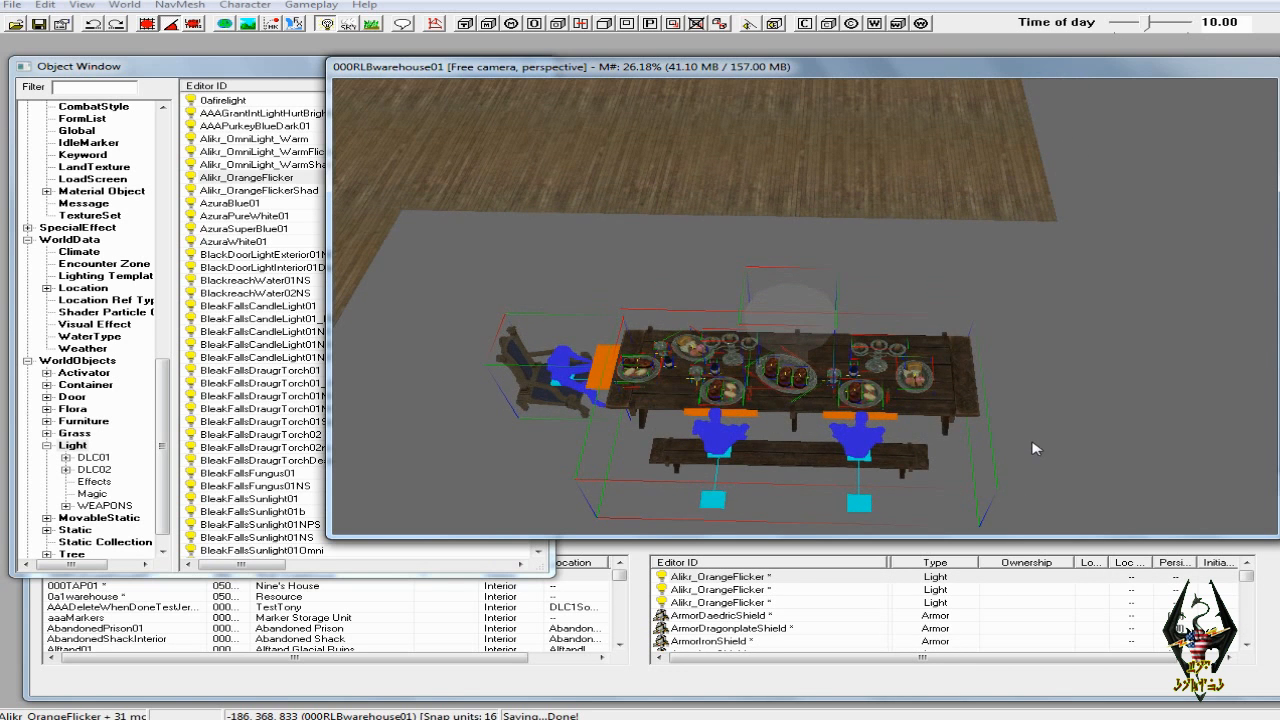
right_click(807, 386)
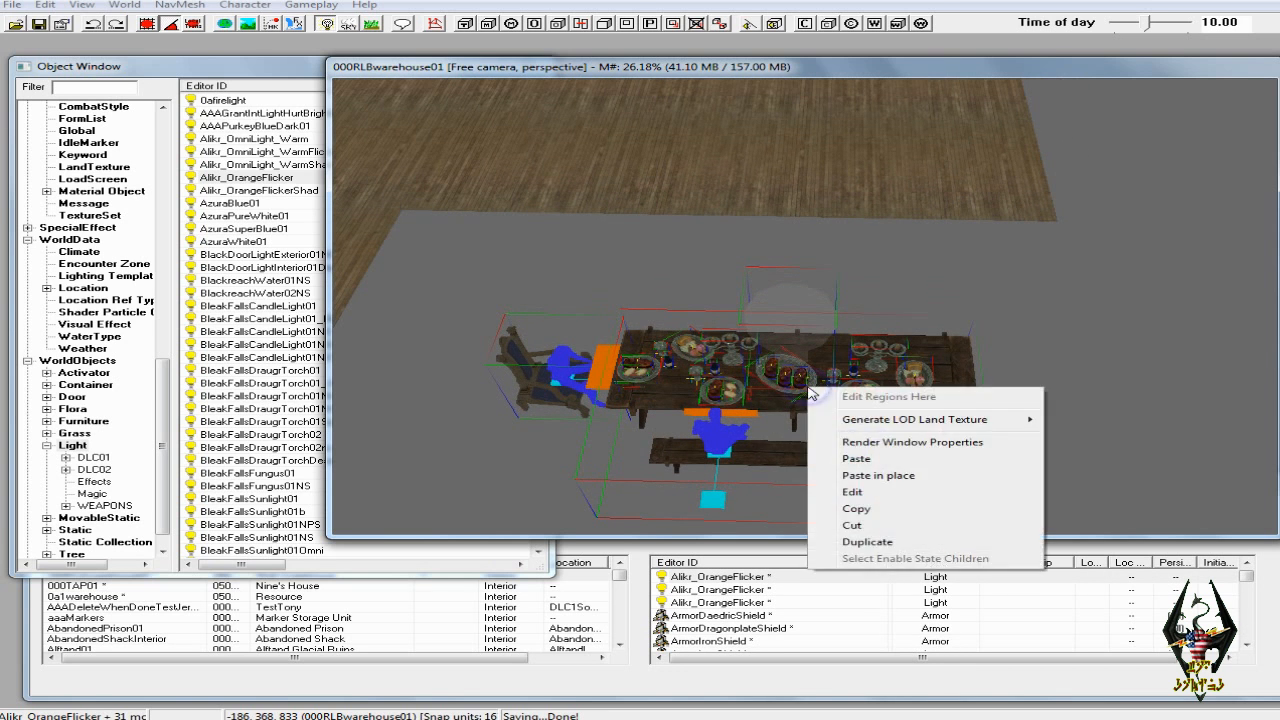
click(858, 509)
key(ctrl+v)
Load the Nine's House cell (000TAP01) and bring the open wooden floor beside the fire pit into view
click(402, 682)
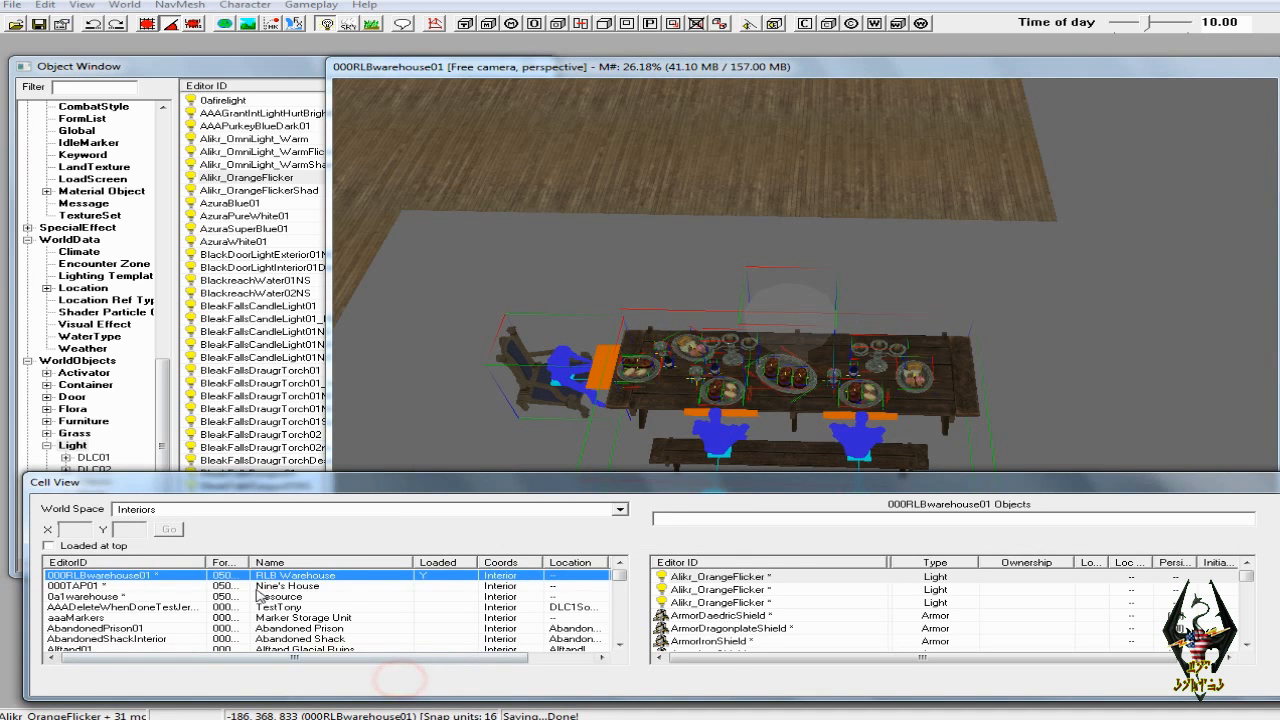
double_click(303, 586)
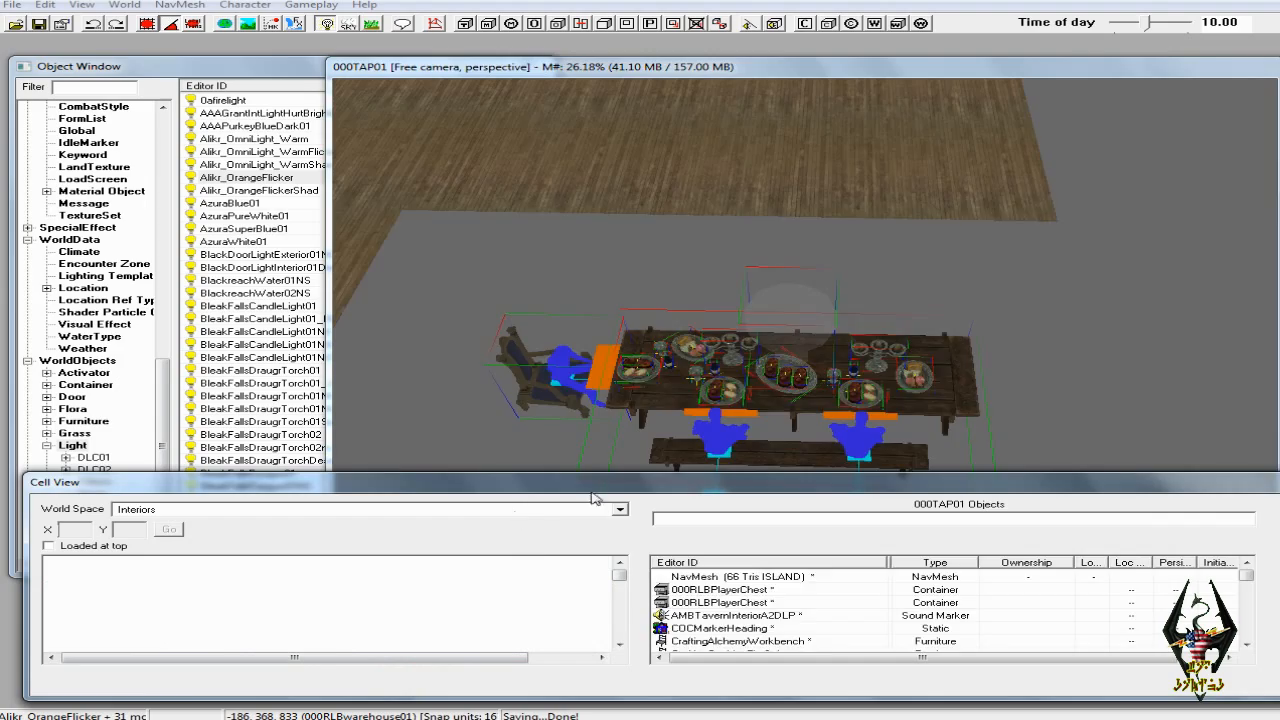
click(763, 369)
mouse_move(763, 369)
shift+middle_down()
mouse_move(737, 294)
mouse_move(800, 323)
mouse_move(848, 294)
shift+middle_up()
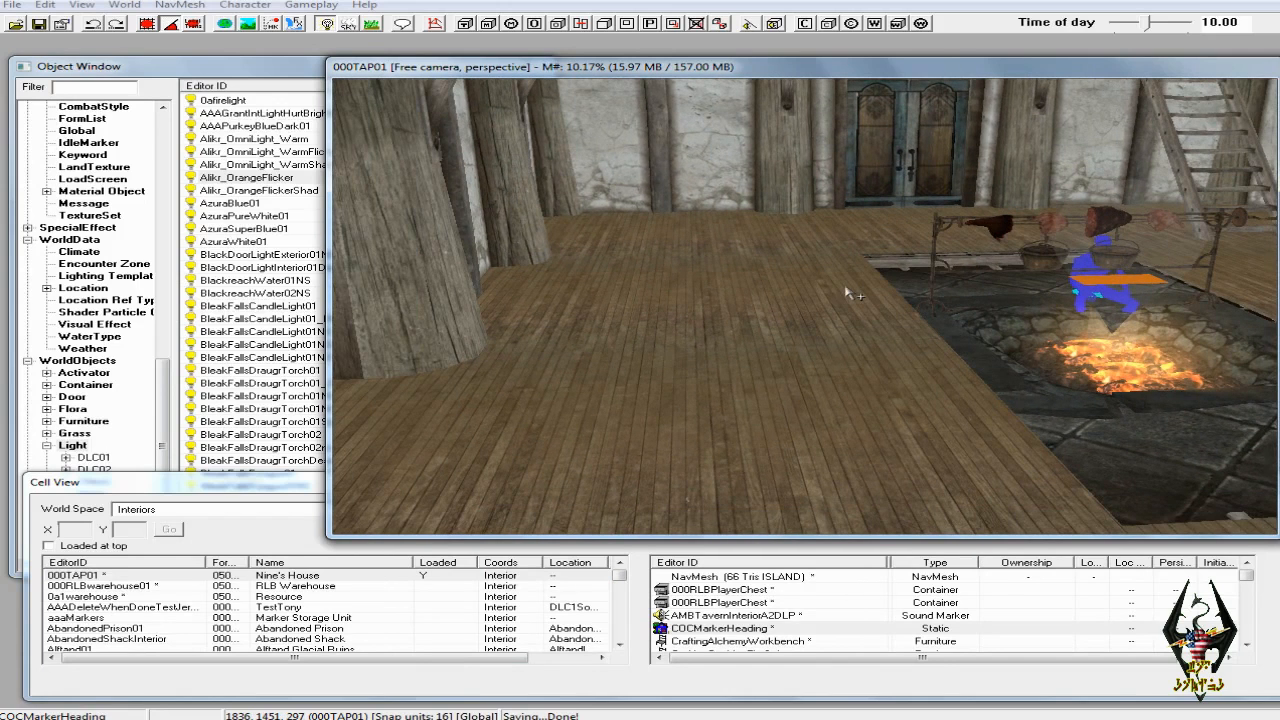
Paste the dining set beside the fire pit, rotate it to run alongside the pit and raise it onto the floor
right_click(769, 415)
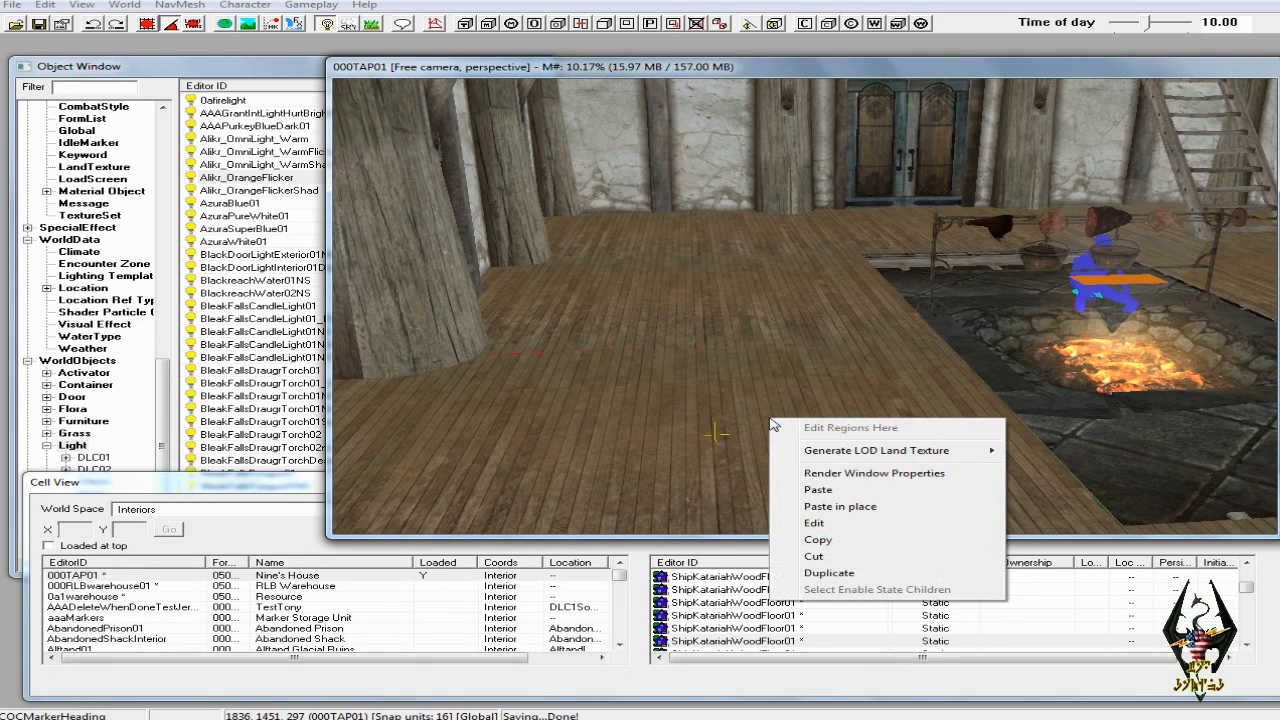
click(816, 490)
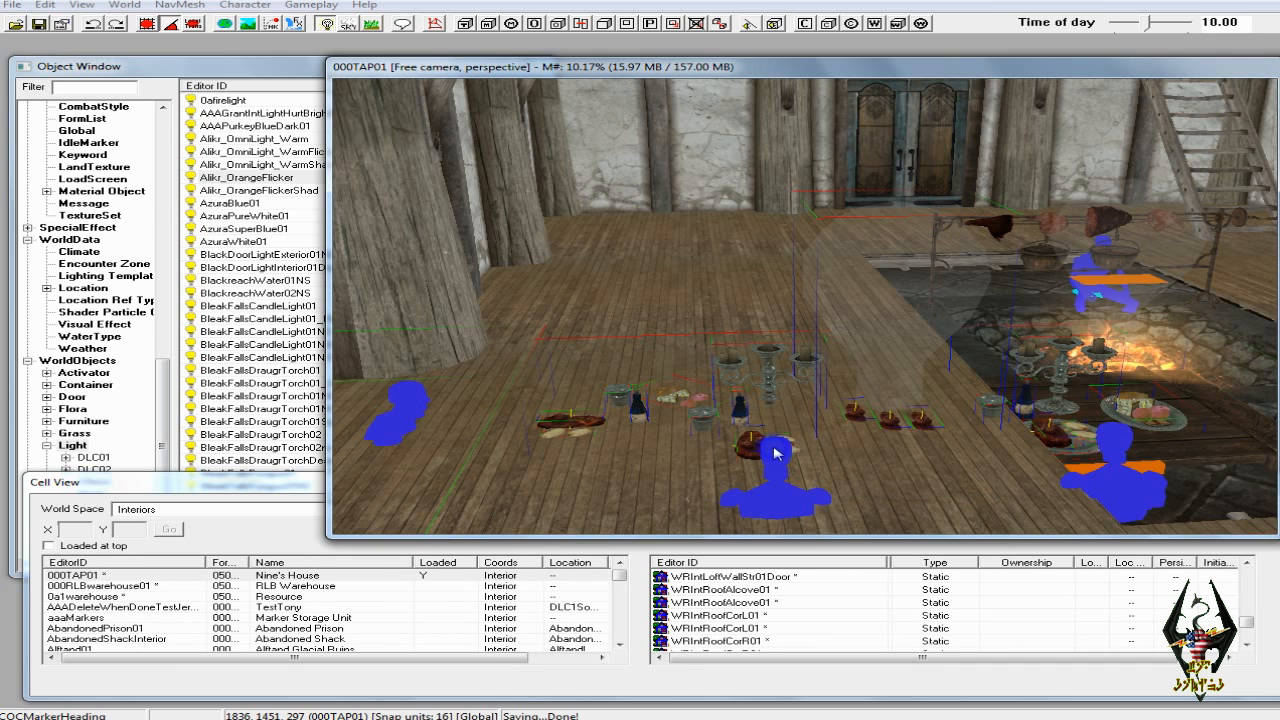
right_drag(776, 448, 860, 448)
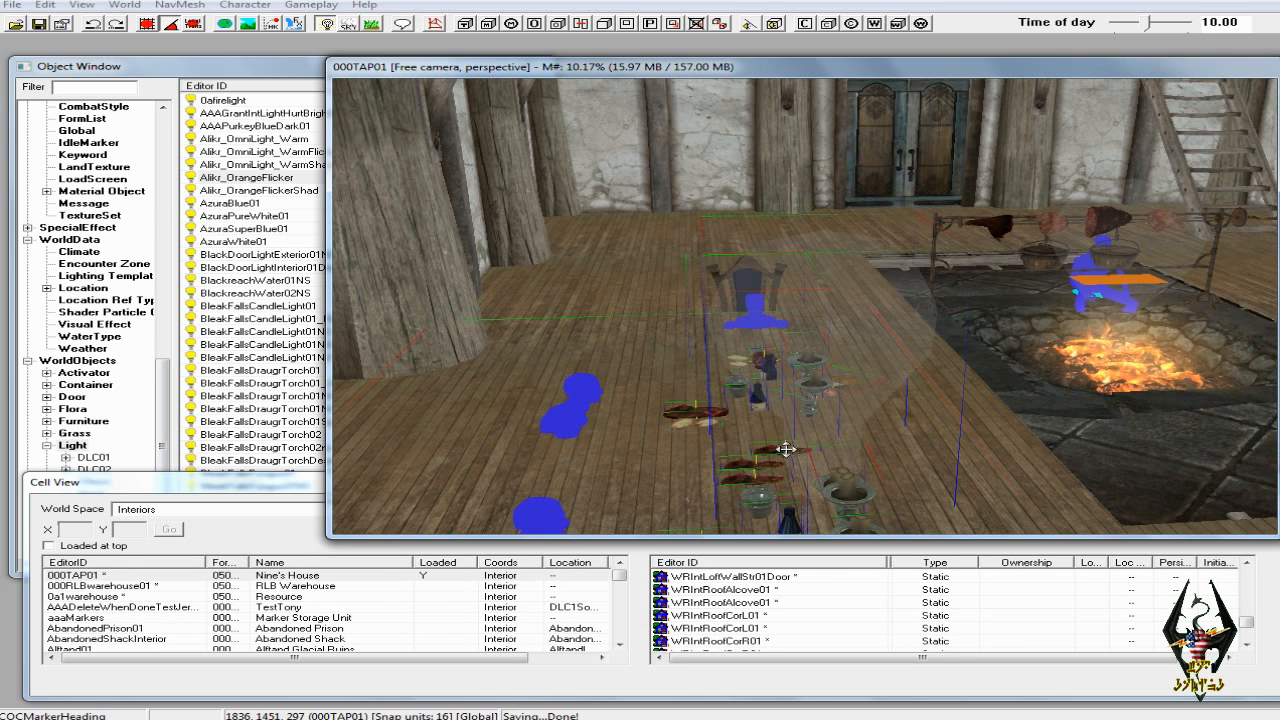
key(z)
drag(786, 449, 784, 255)
shift+middle_drag(814, 326, 811, 305)
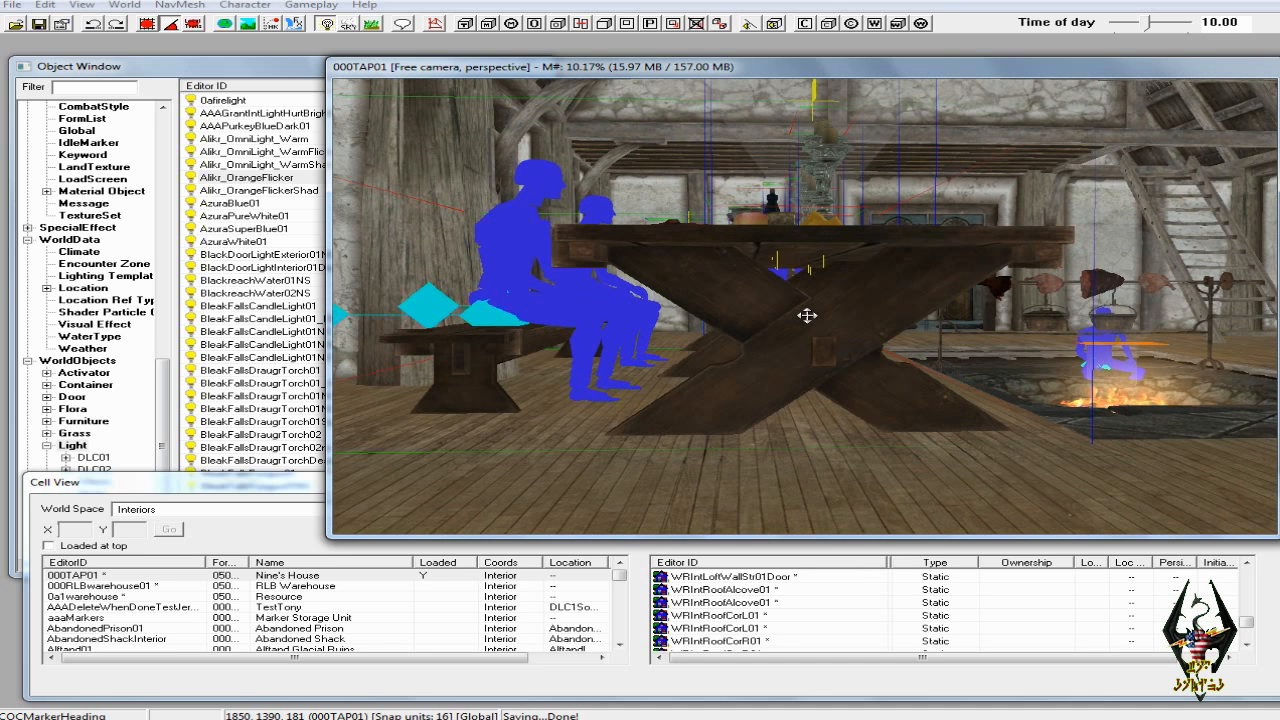
Inspect the pasted dining set from several sides to check how it stands beside the fire pit
shift+middle_drag(807, 317, 700, 437)
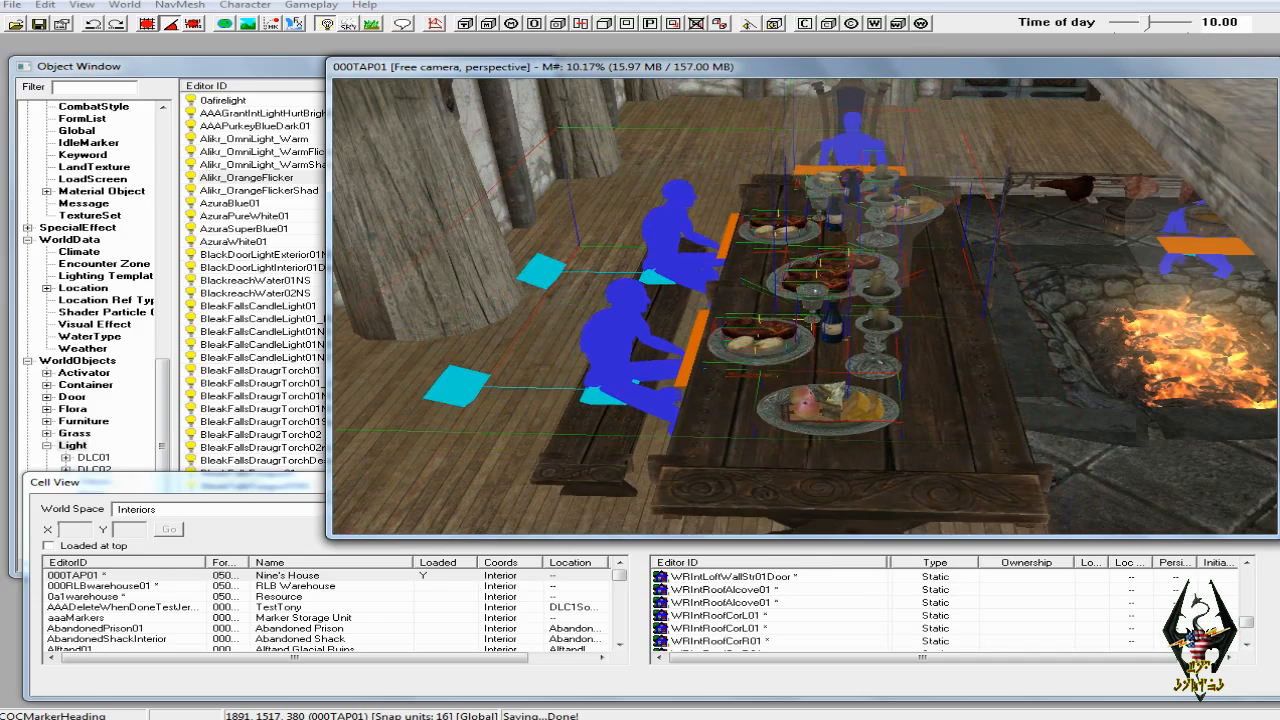
shift+middle_drag(896, 309, 895, 284)
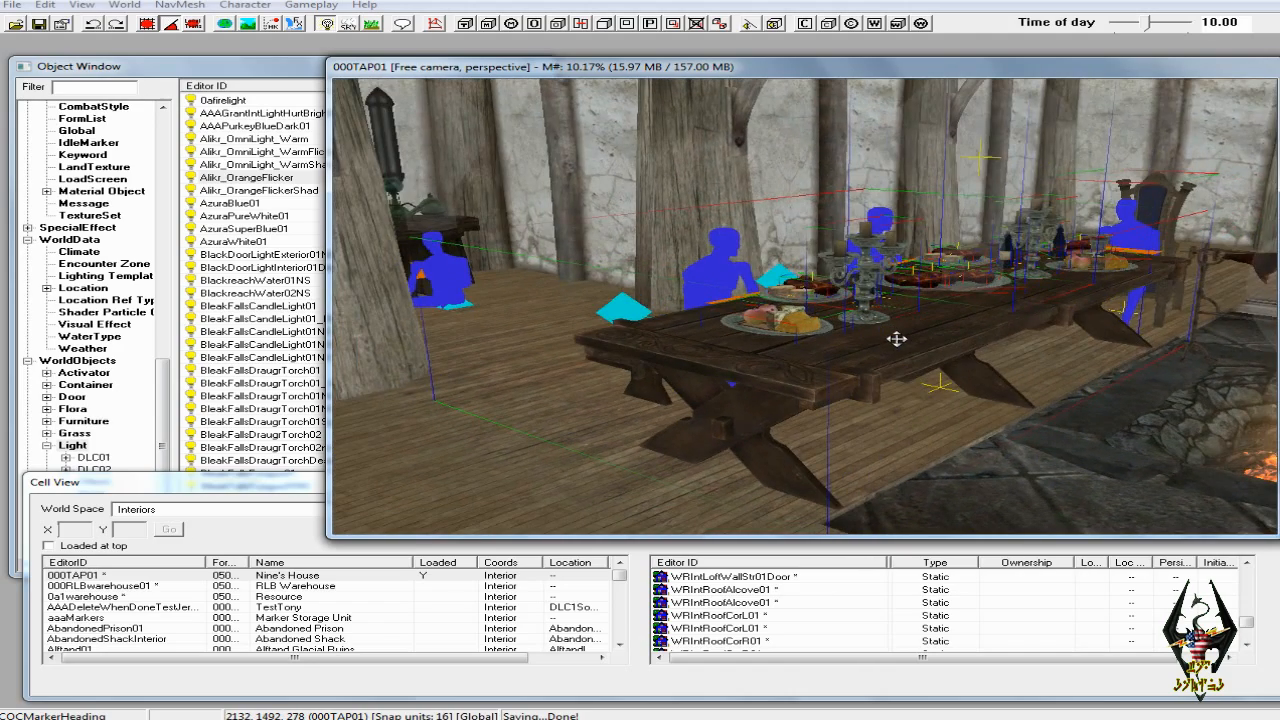
shift+middle_drag(896, 339, 896, 349)
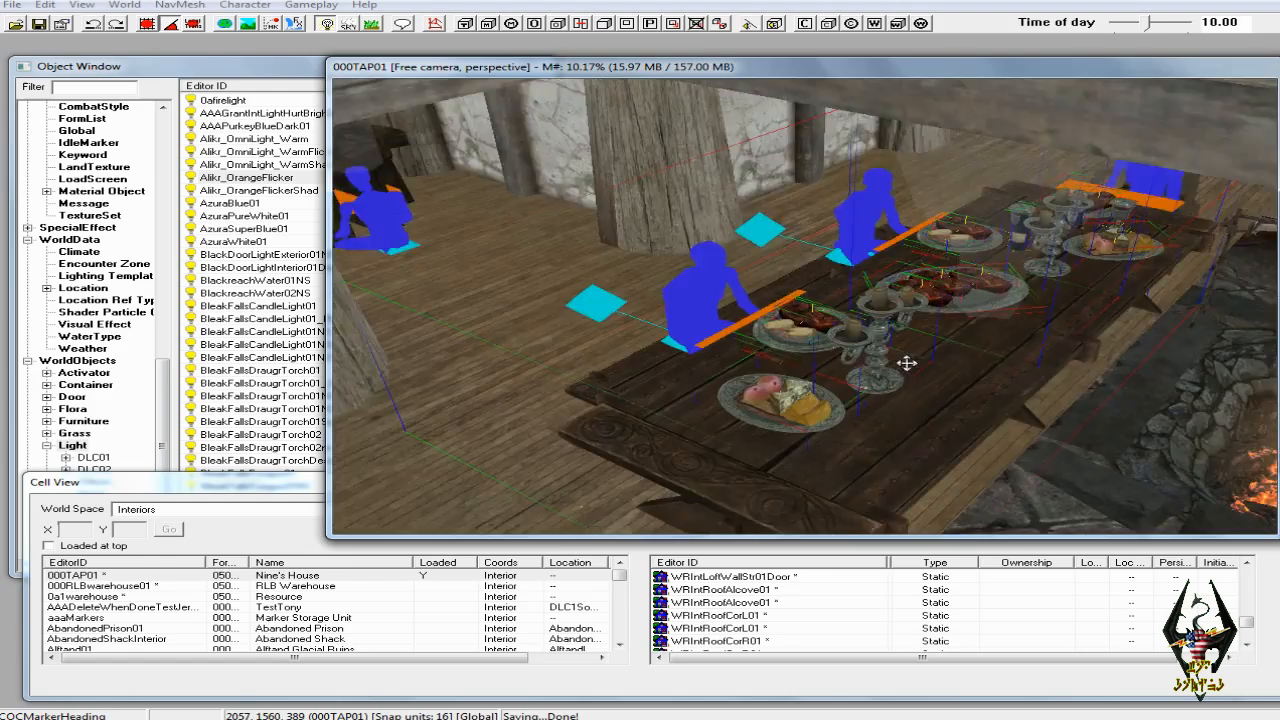
scroll(906, 363, up, 3)
shift+middle_drag(1010, 349, 983, 349)
scroll(958, 342, down, 2)
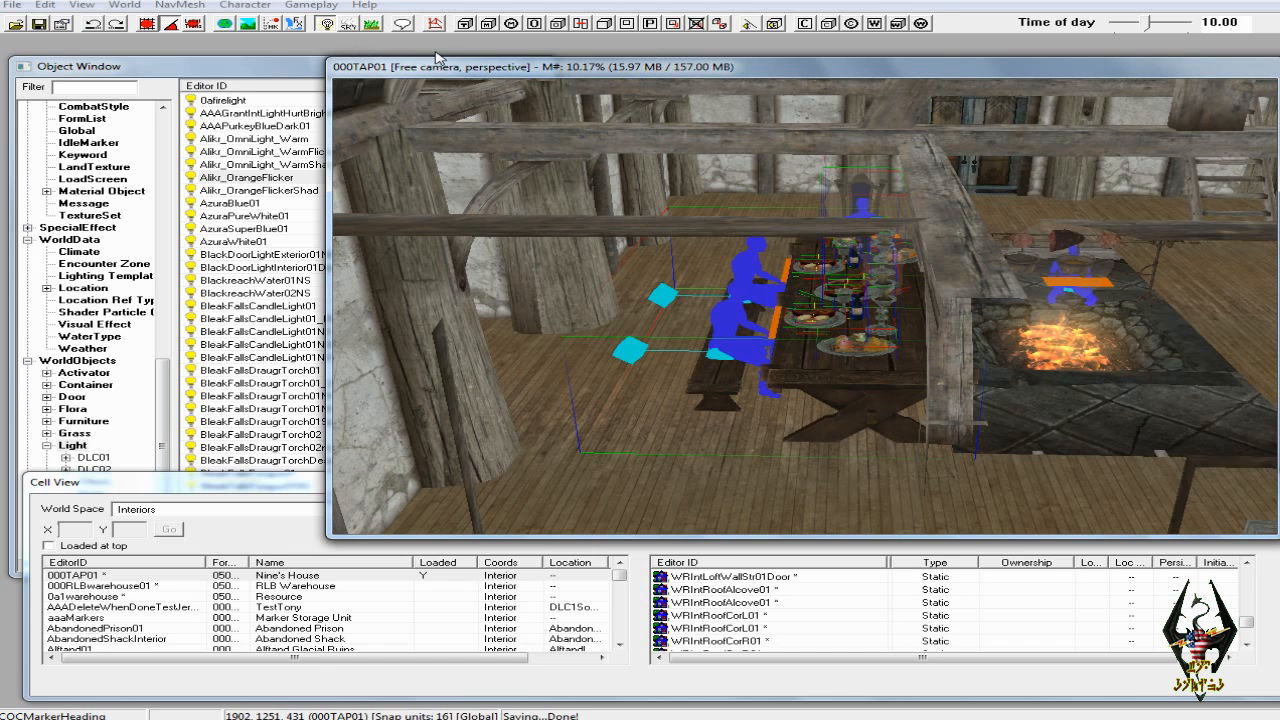
shift+middle_drag(774, 126, 765, 130)
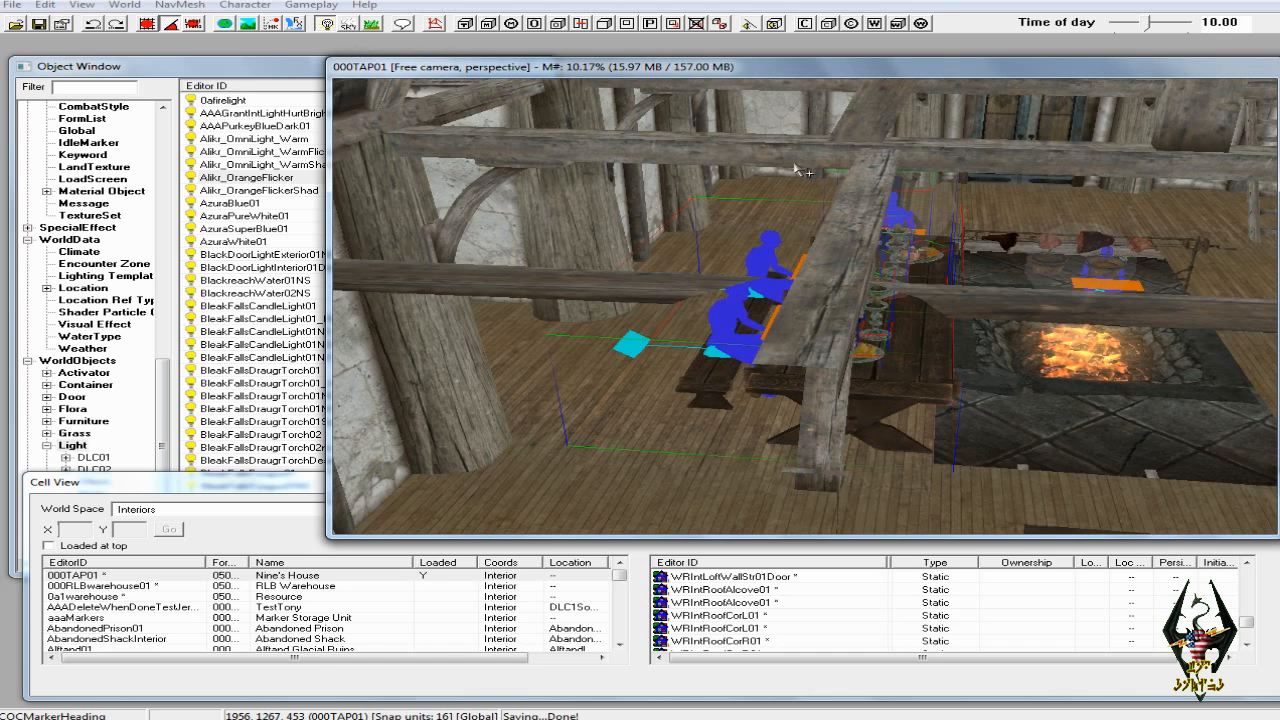
Examine the empty floor corner behind the throne, between the wall and the double doors
middle_drag(797, 169, 738, 230)
click(742, 227)
middle_drag(912, 236, 838, 243)
scroll(840, 244, up, 5)
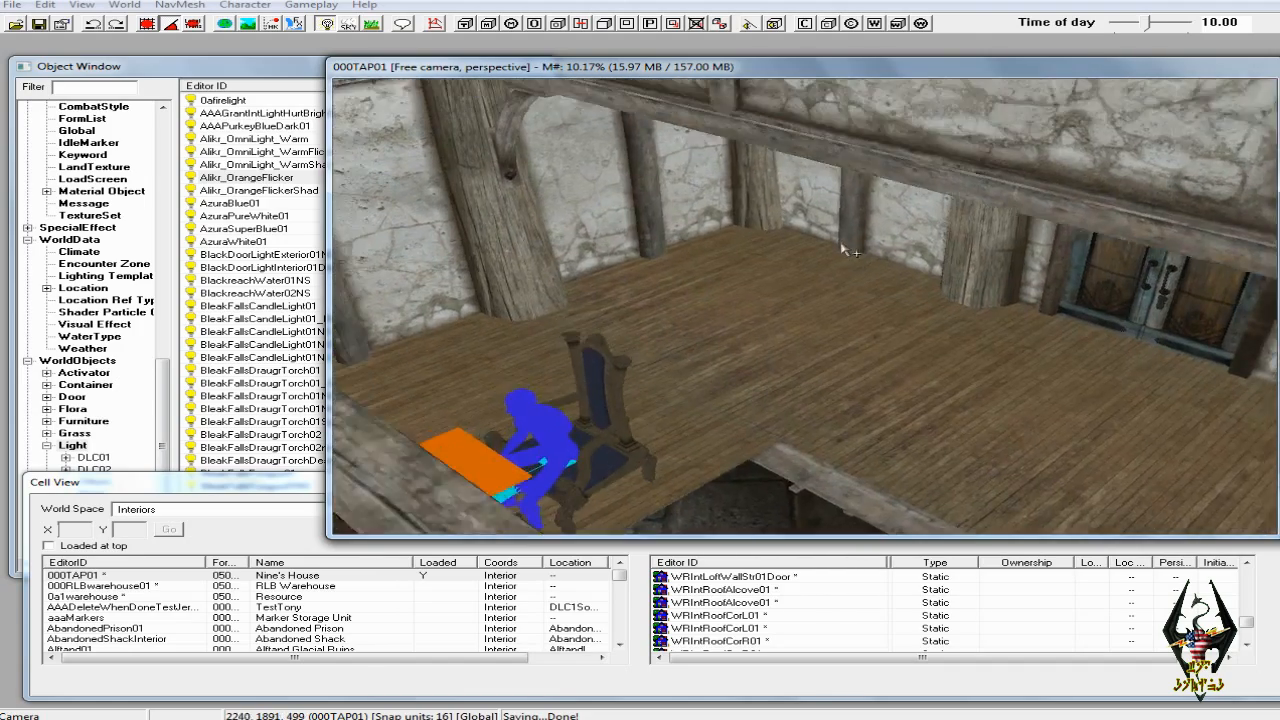
click(607, 420)
shift+middle_drag(688, 386, 617, 356)
shift+middle_drag(758, 370, 745, 363)
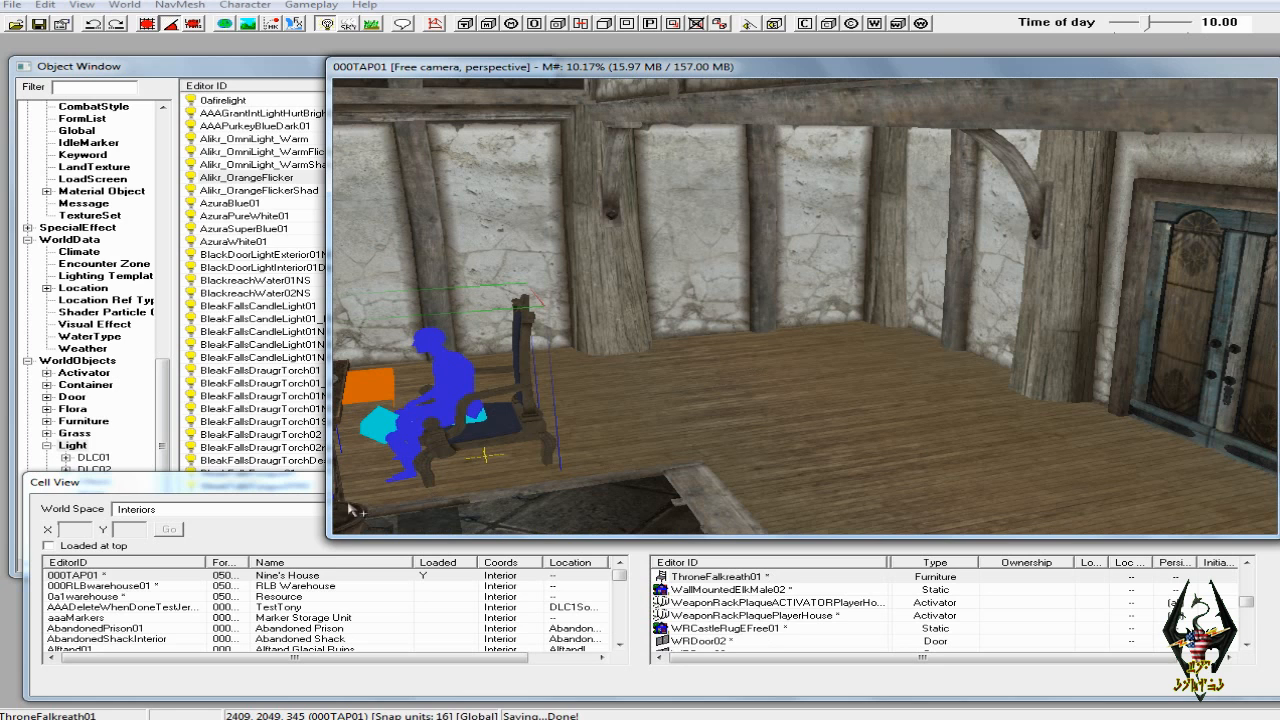
scroll(632, 418, up, 2)
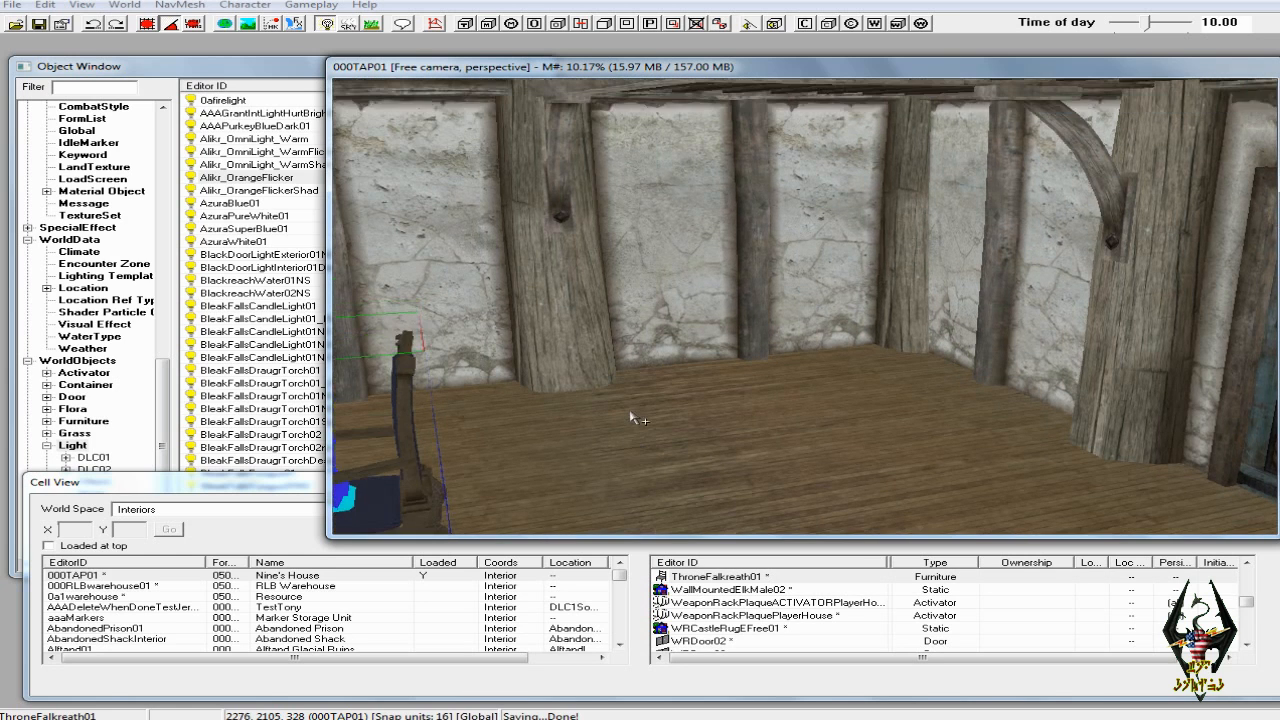
shift+middle_drag(528, 406, 498, 411)
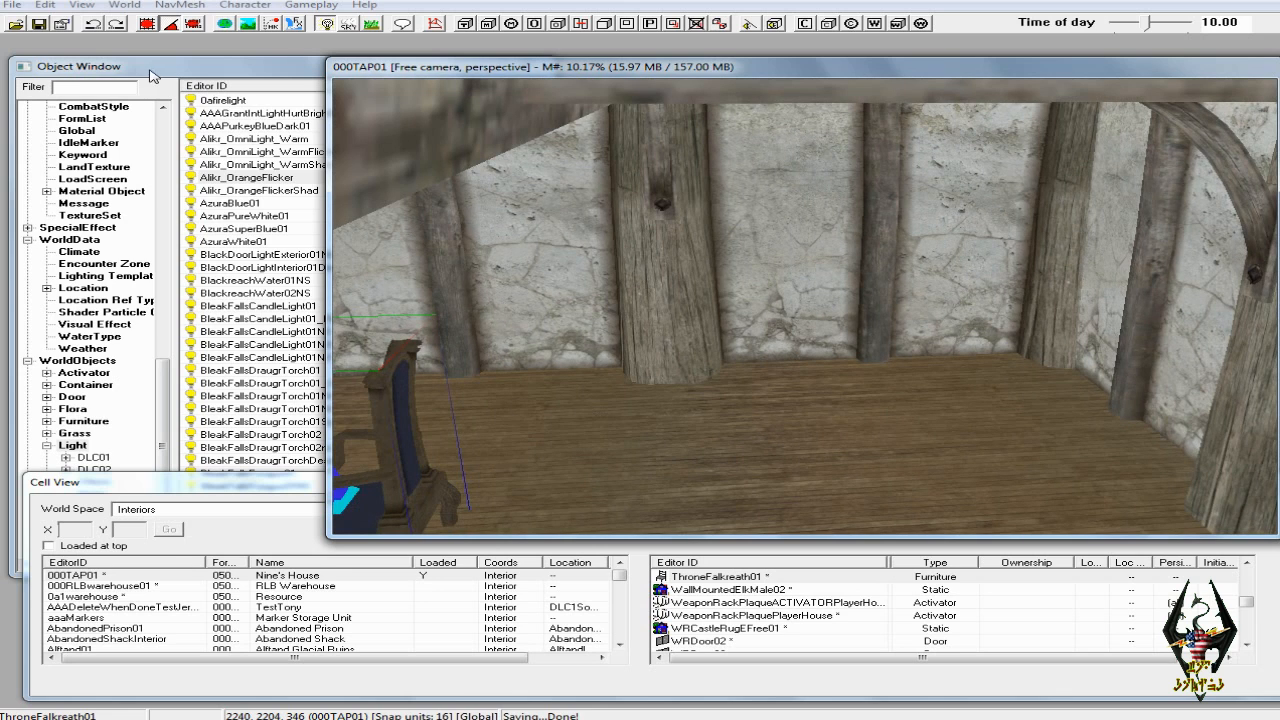
Switch the object list to Static Collection and filter it by "oven"
drag(163, 380, 170, 439)
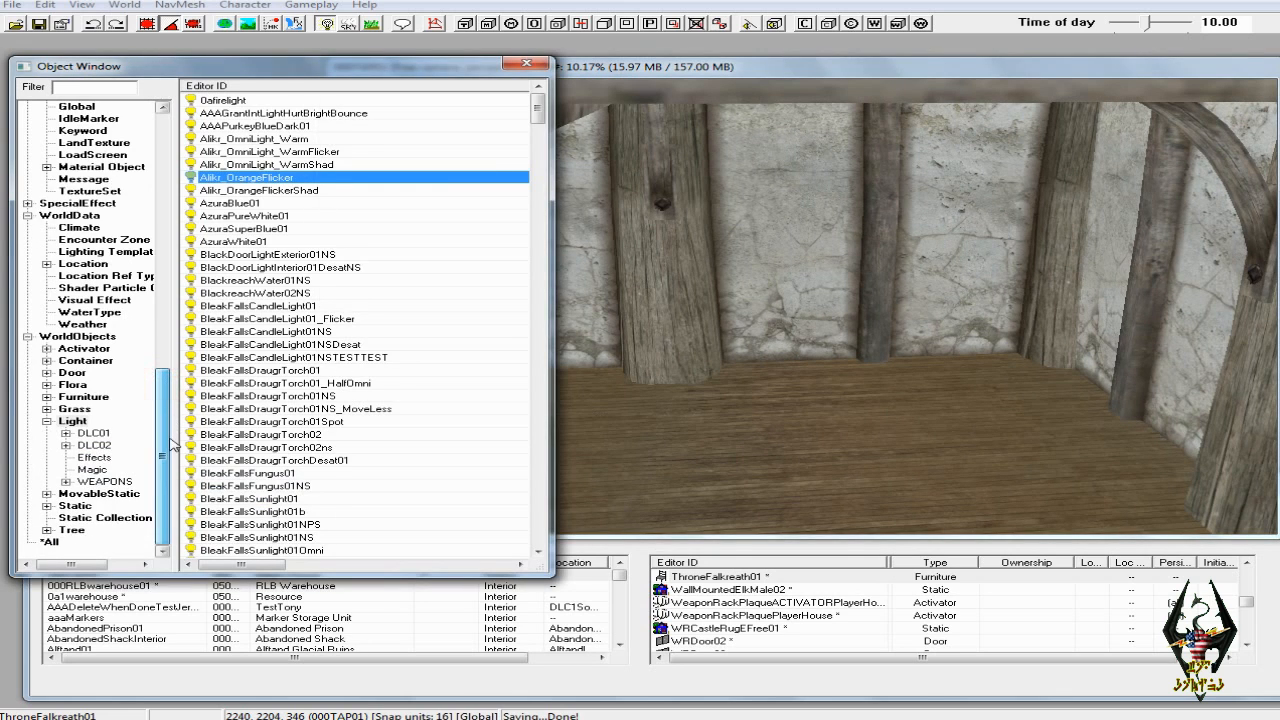
click(133, 518)
click(80, 89)
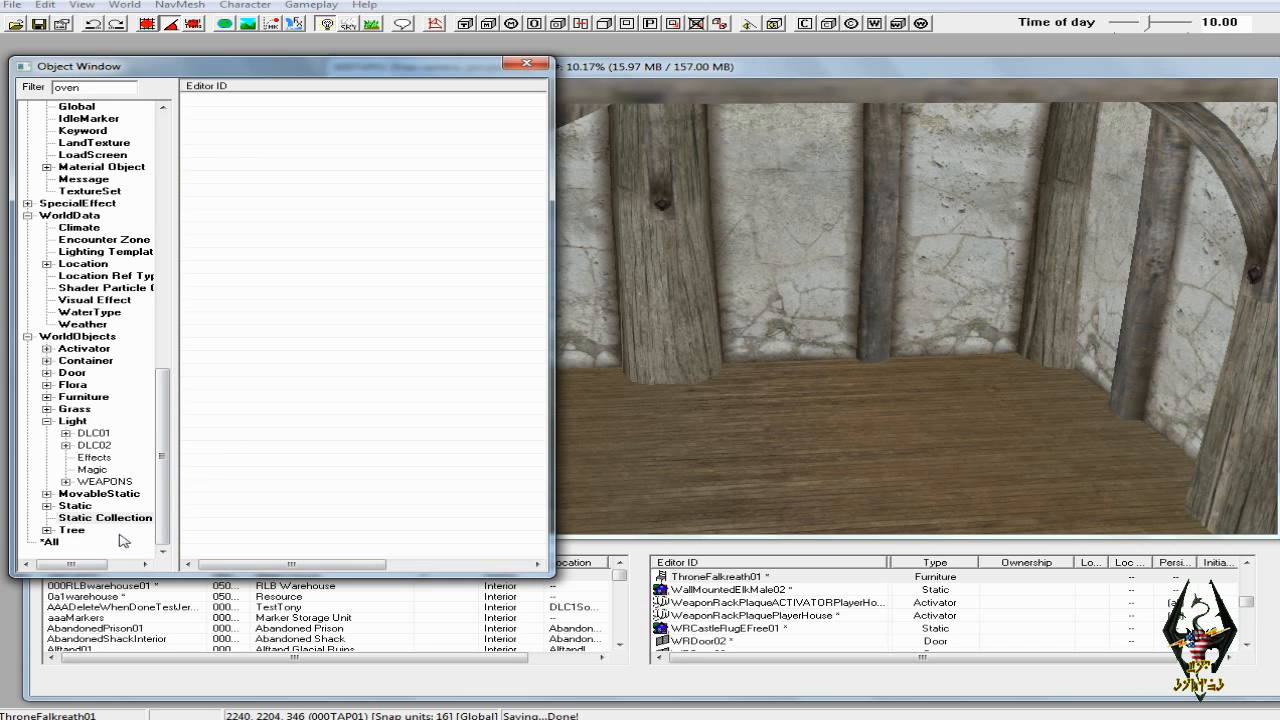
List all object types matching "oven" and place CraftingOvenMarker on the empty floor behind the throne, dropped to floor level
click(49, 542)
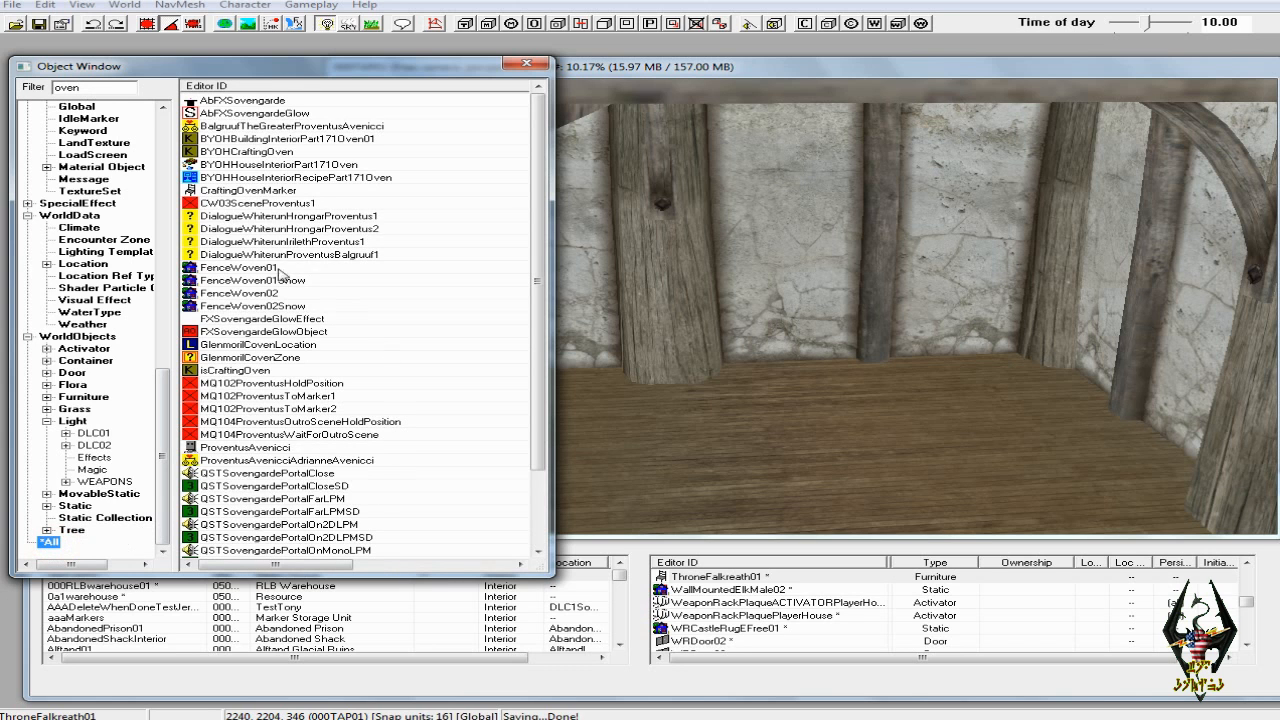
click(243, 193)
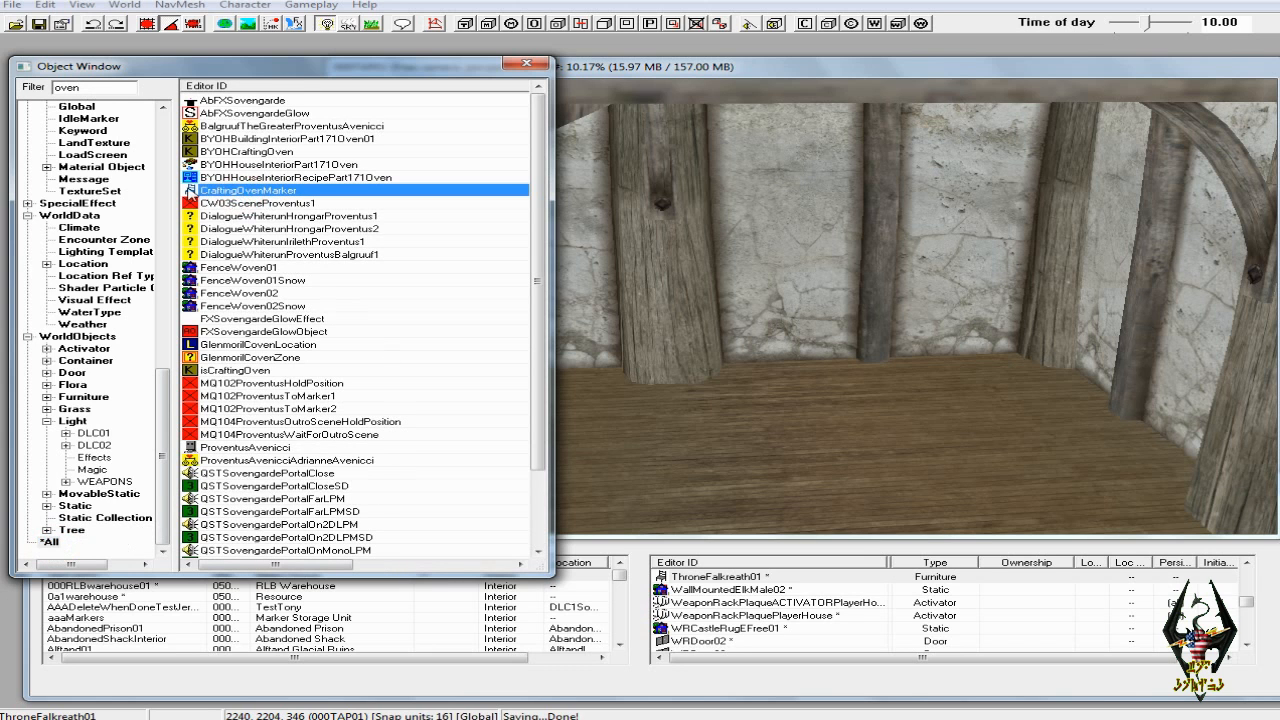
mouse_move(272, 208)
mouse_down()
mouse_move(186, 188)
mouse_move(766, 426)
mouse_move(757, 420)
mouse_up()
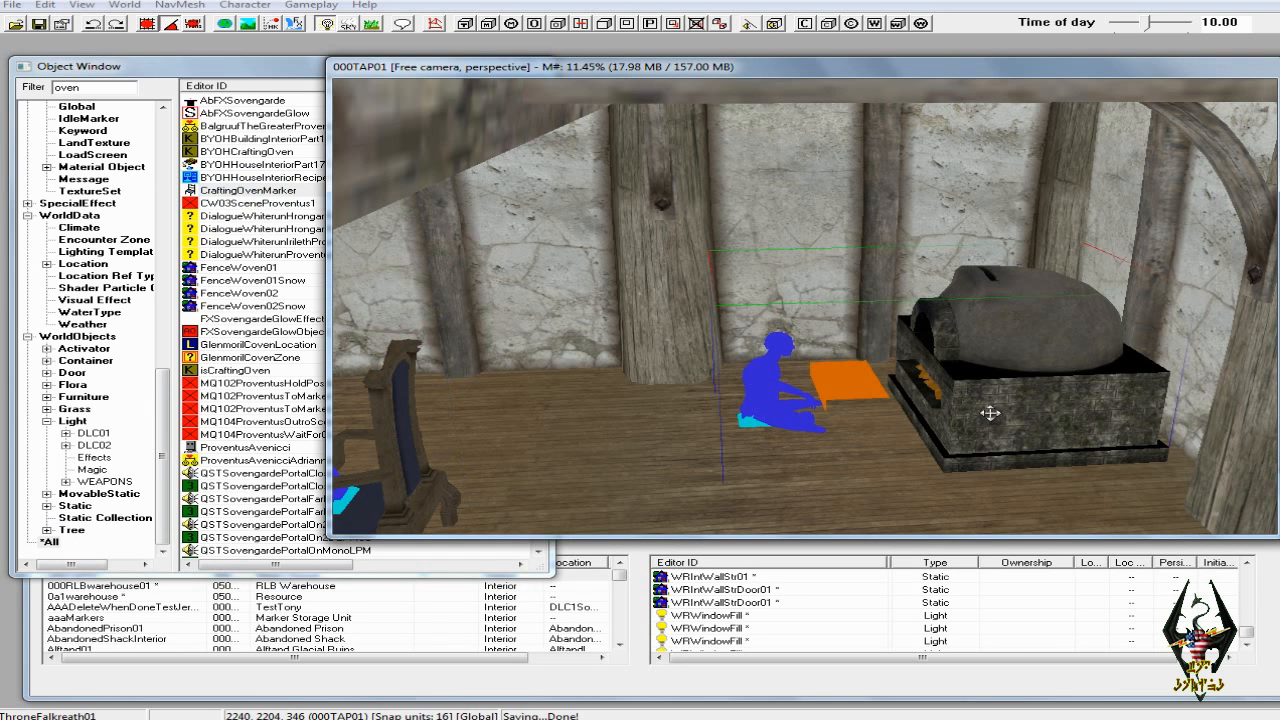
key(f)
scroll(749, 345, up, 5)
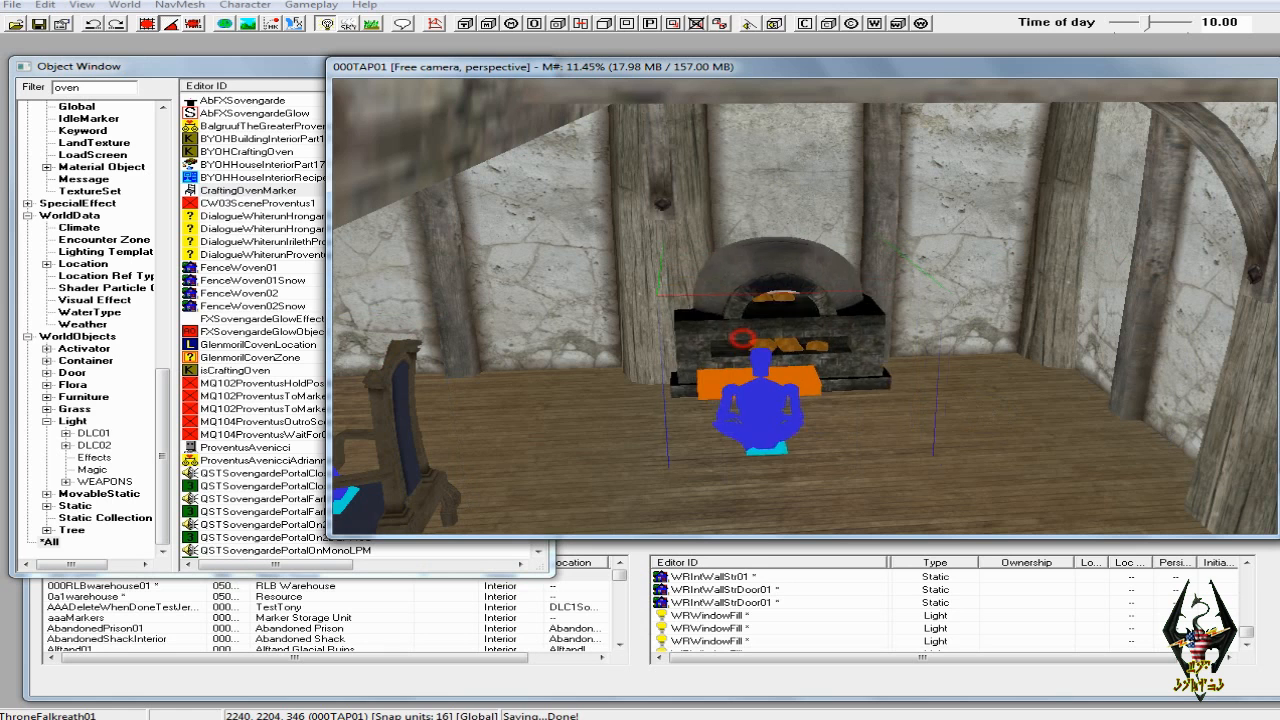
Rotate the oven sideways and shift it across the floor toward the corner wall
drag(746, 434, 725, 429)
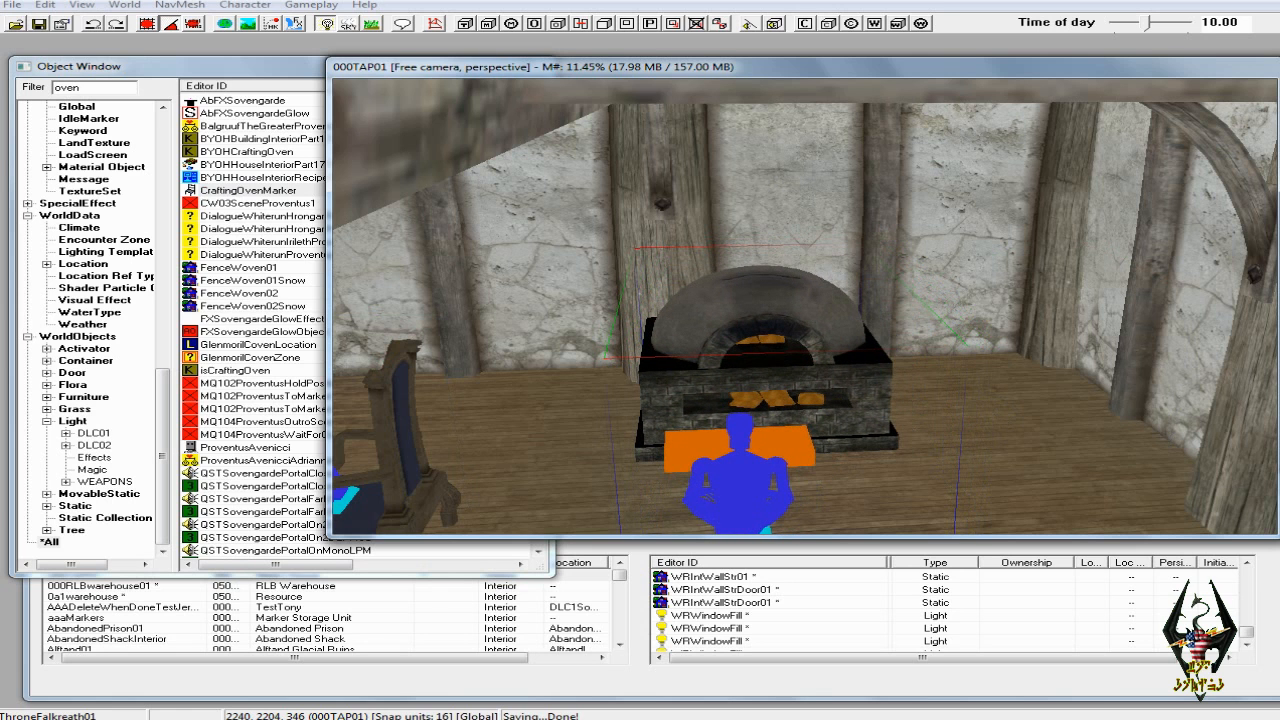
mouse_move(749, 434)
shift+middle_down()
mouse_move(735, 475)
mouse_move(737, 463)
mouse_move(674, 443)
mouse_move(531, 417)
mouse_move(545, 445)
mouse_move(571, 449)
shift+middle_up()
mouse_move(648, 452)
shift+middle_down()
mouse_move(706, 431)
mouse_move(692, 434)
mouse_move(728, 452)
mouse_move(731, 440)
mouse_move(924, 428)
mouse_move(914, 431)
shift+middle_up()
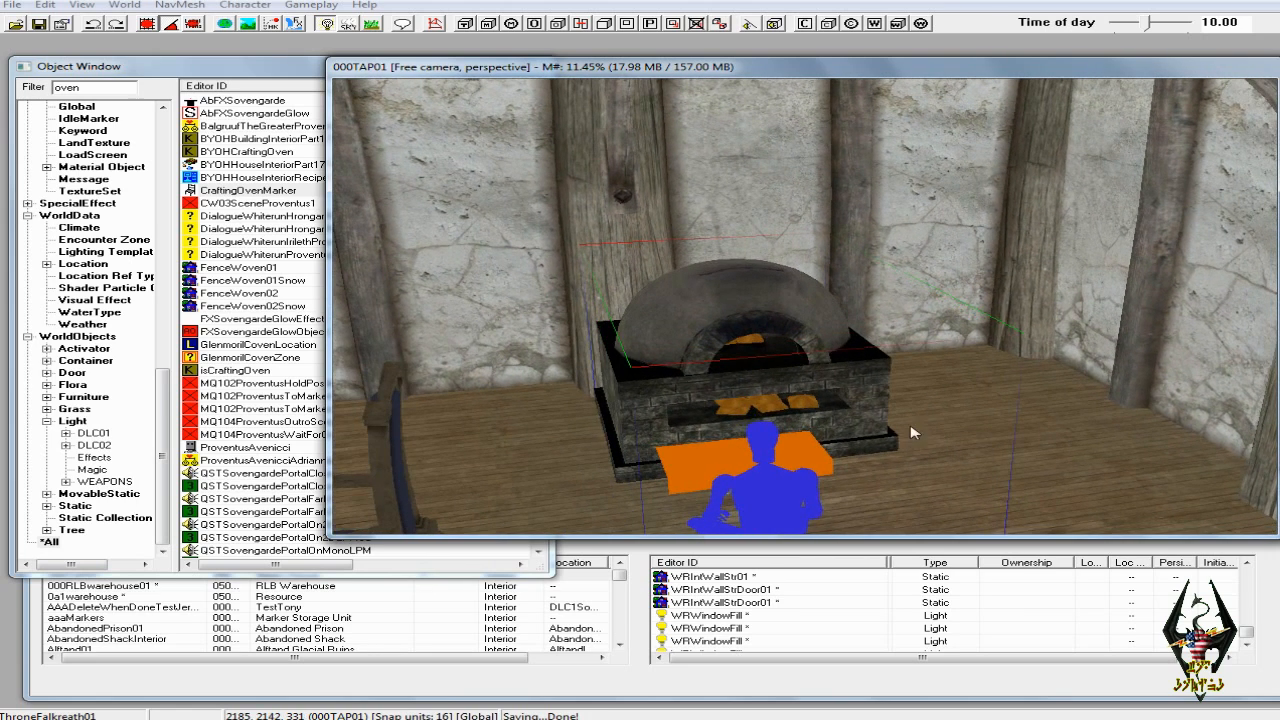
right_drag(773, 401, 796, 402)
drag(999, 434, 895, 347)
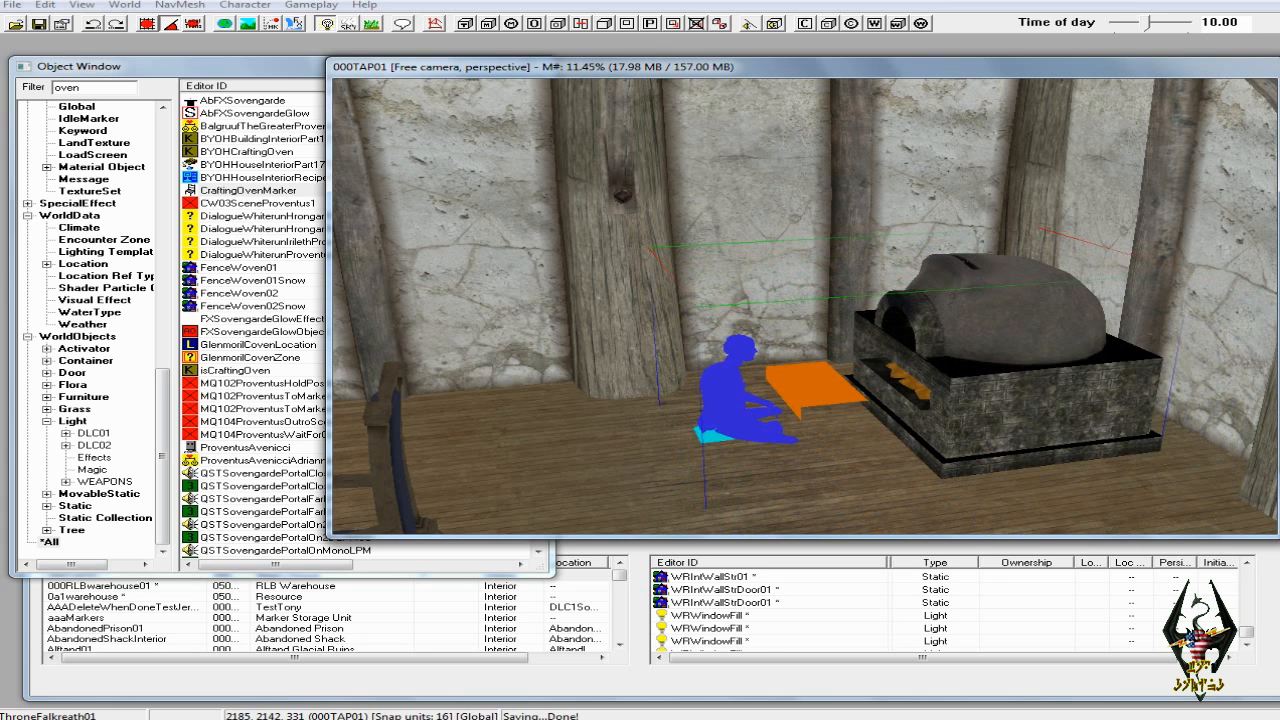
Fine-tune the oven's position in the corner, checking the gap between its back and the wall
shift+middle_drag(895, 345, 851, 341)
drag(851, 412, 897, 411)
mouse_move(898, 418)
shift+middle_down()
mouse_move(883, 418)
mouse_move(885, 457)
mouse_move(822, 460)
shift+middle_up()
scroll(890, 418, up, 3)
drag(822, 460, 808, 460)
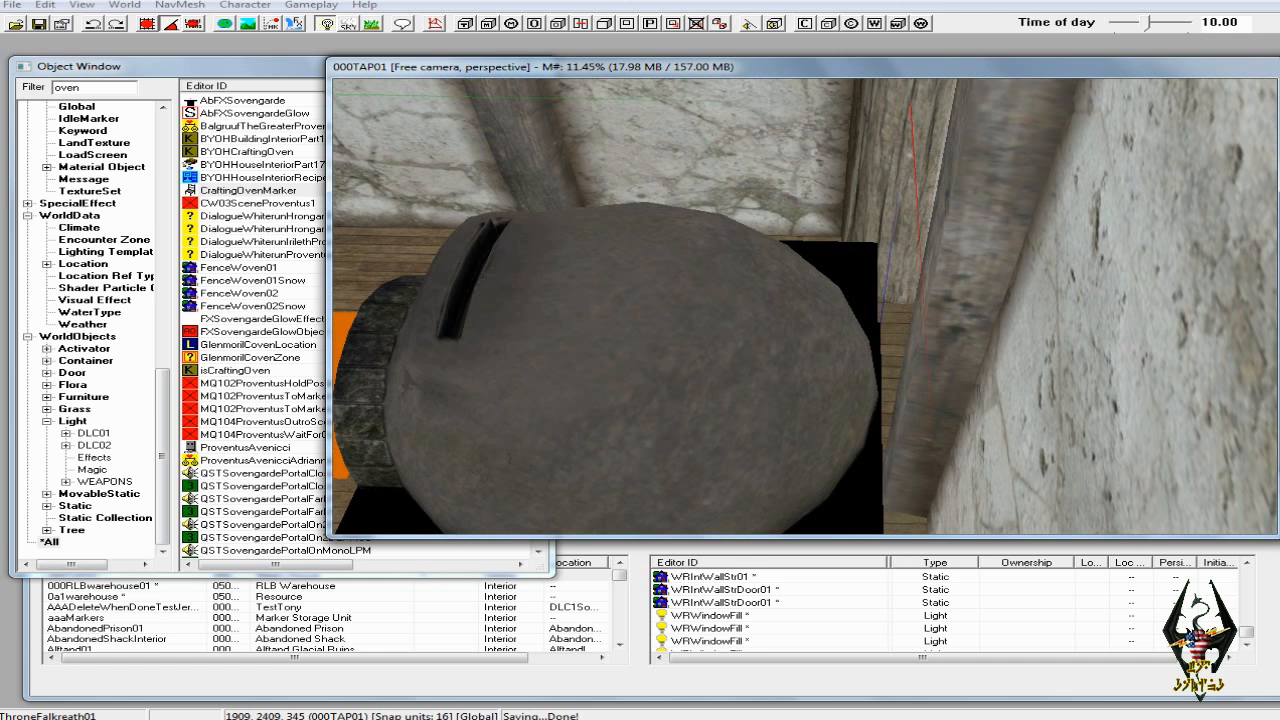
Examine the oven corner and the open floor between it, the double doors and the fire pit from several viewpoints
scroll(832, 456, down, 10)
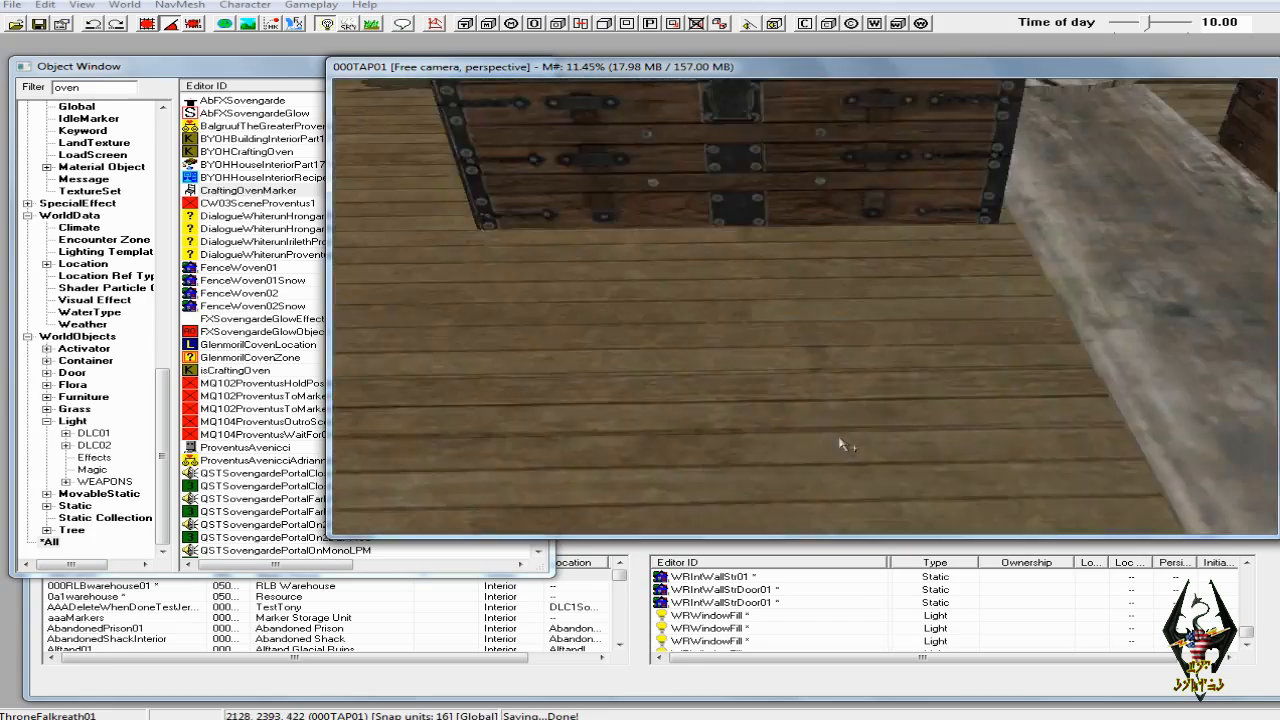
scroll(992, 410, down, 10)
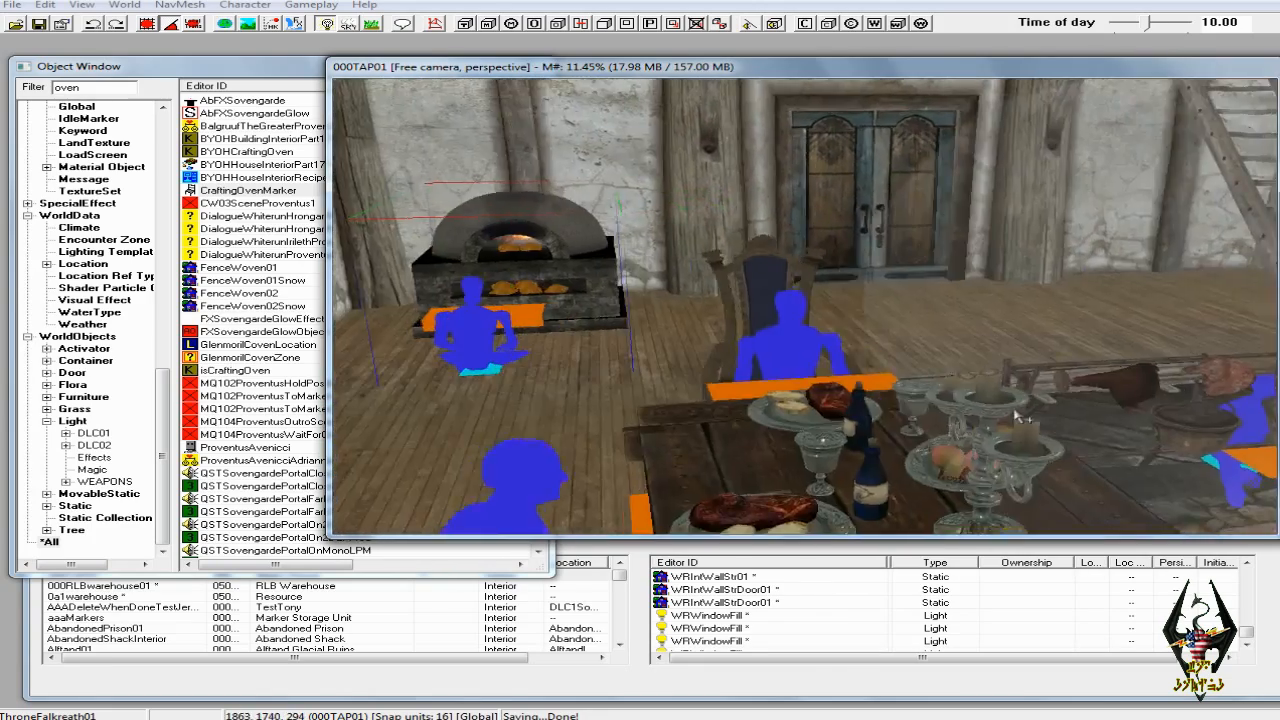
scroll(1065, 418, down, 10)
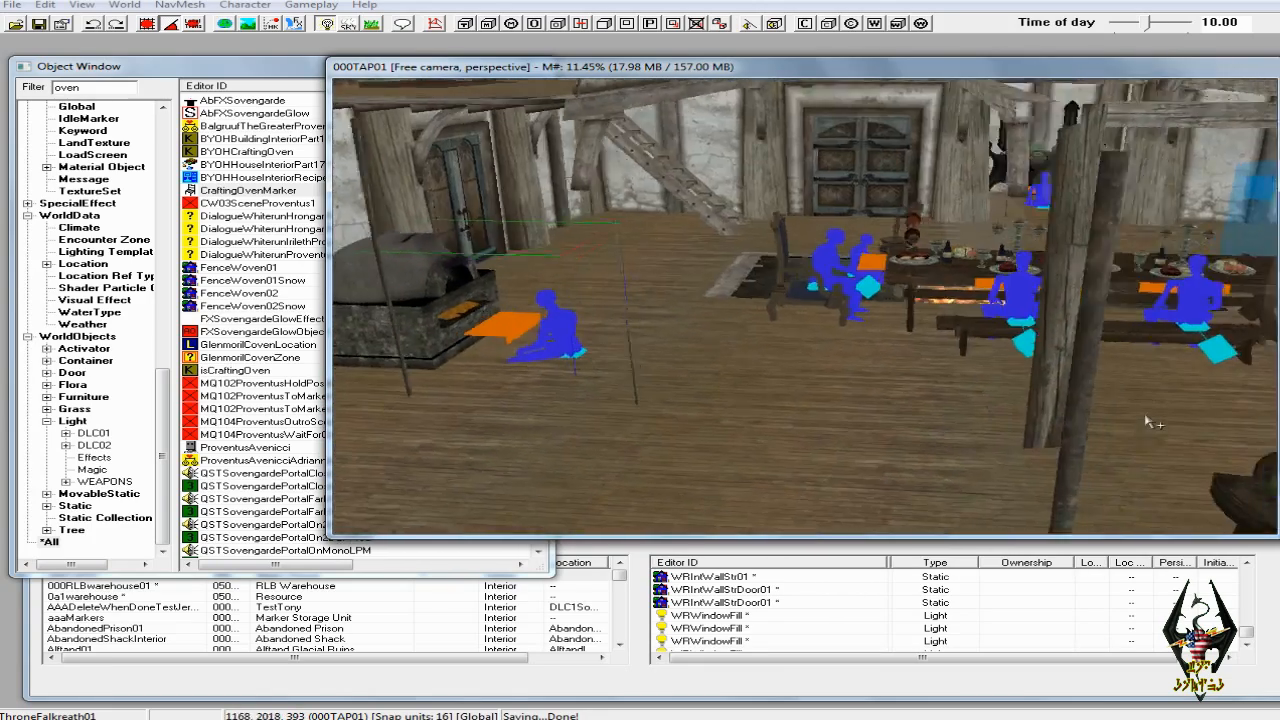
scroll(1150, 456, down, 10)
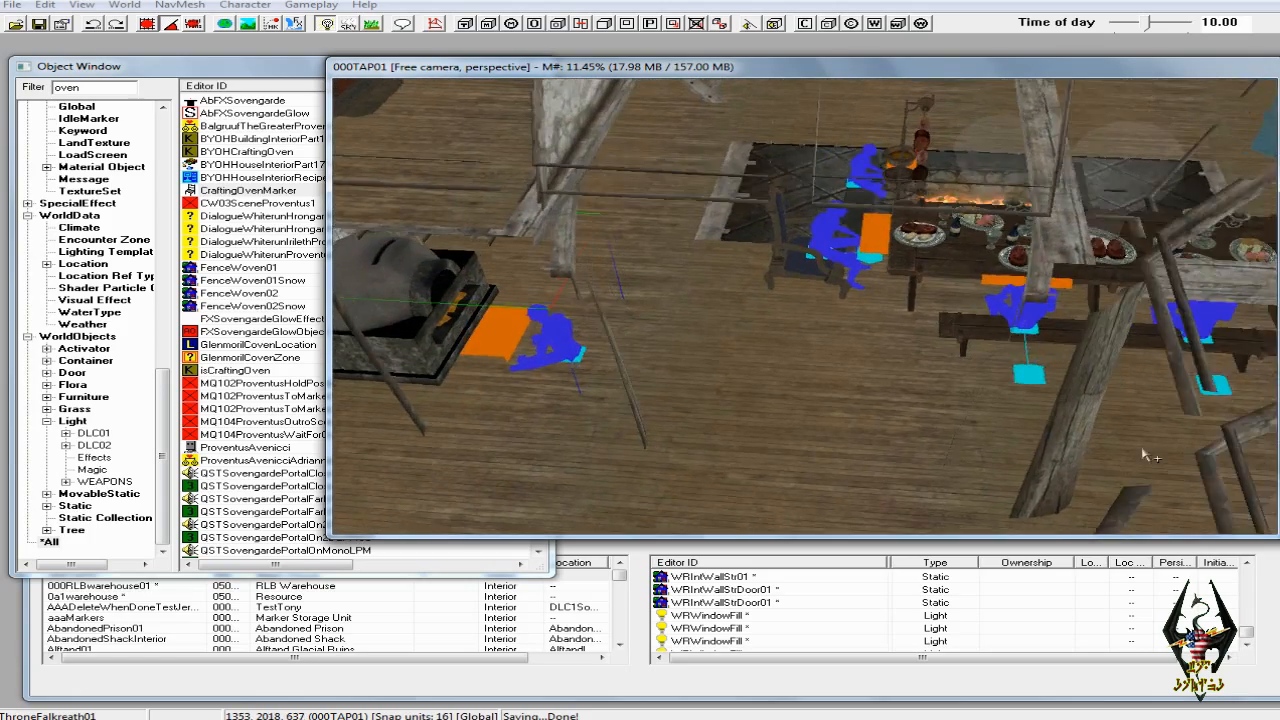
scroll(1110, 435, down, 3)
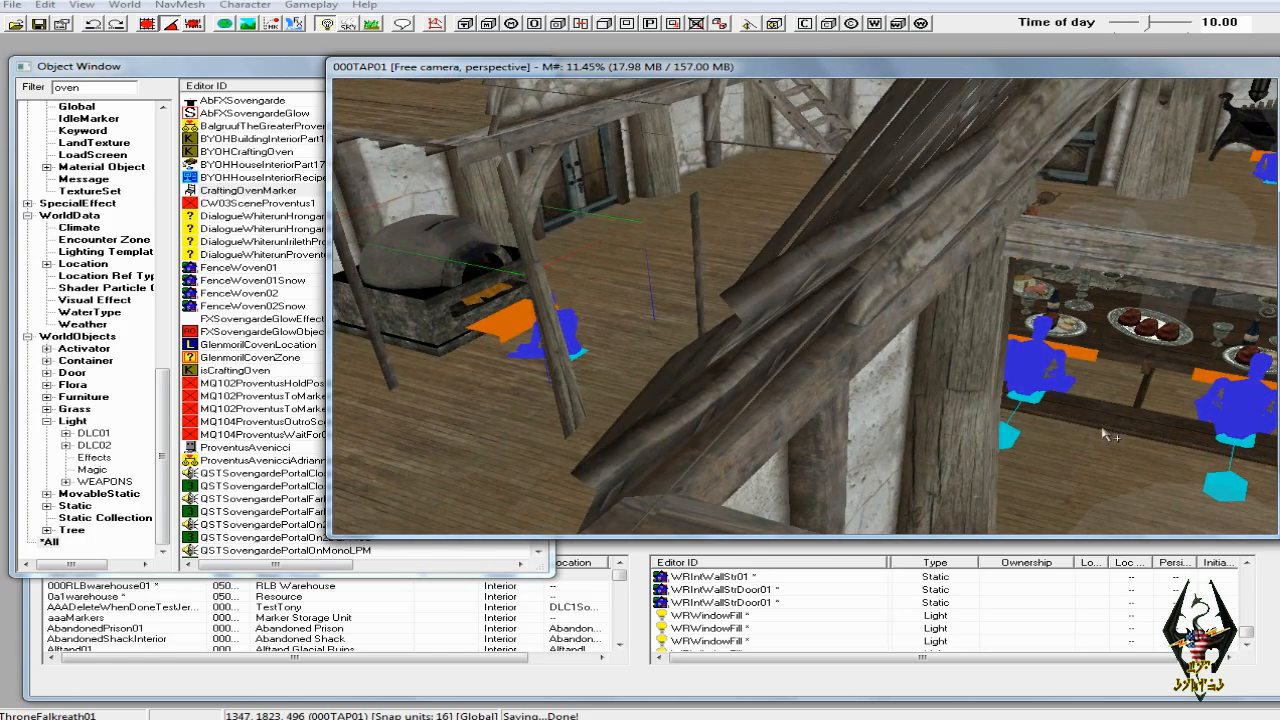
scroll(1069, 426, up, 5)
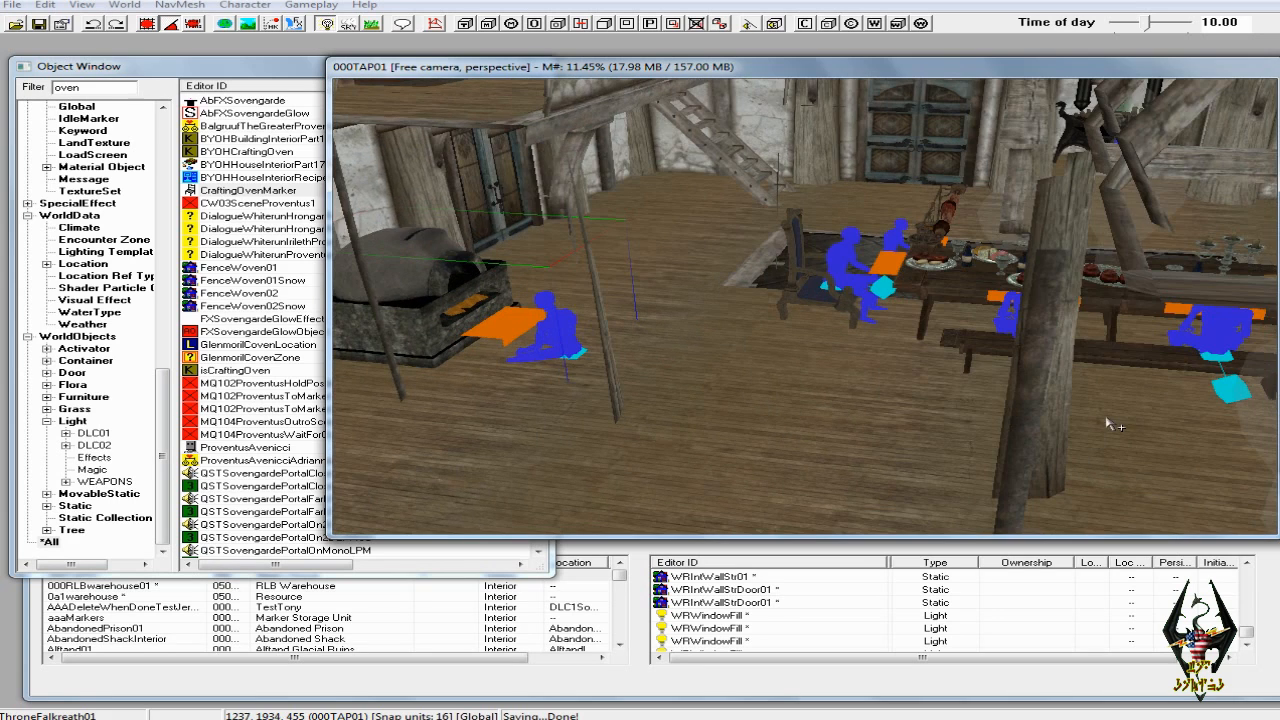
shift+middle_drag(1106, 418, 1116, 416)
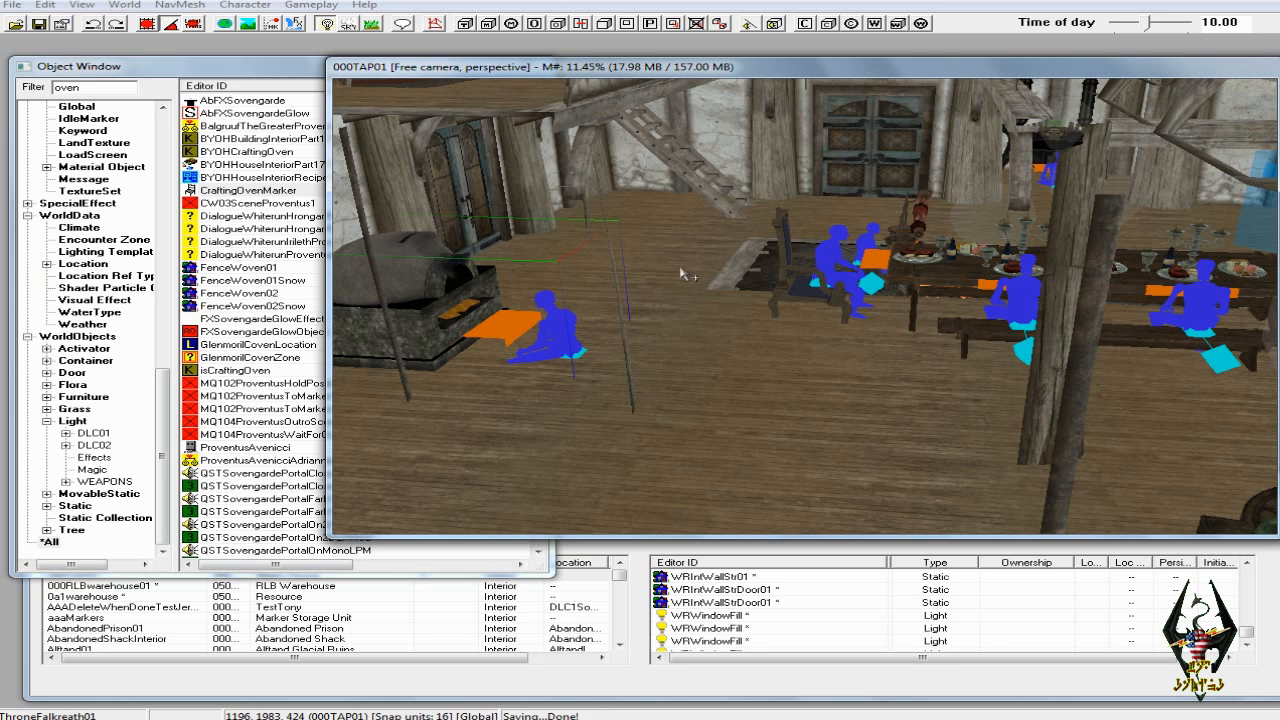
scroll(683, 273, up, 6)
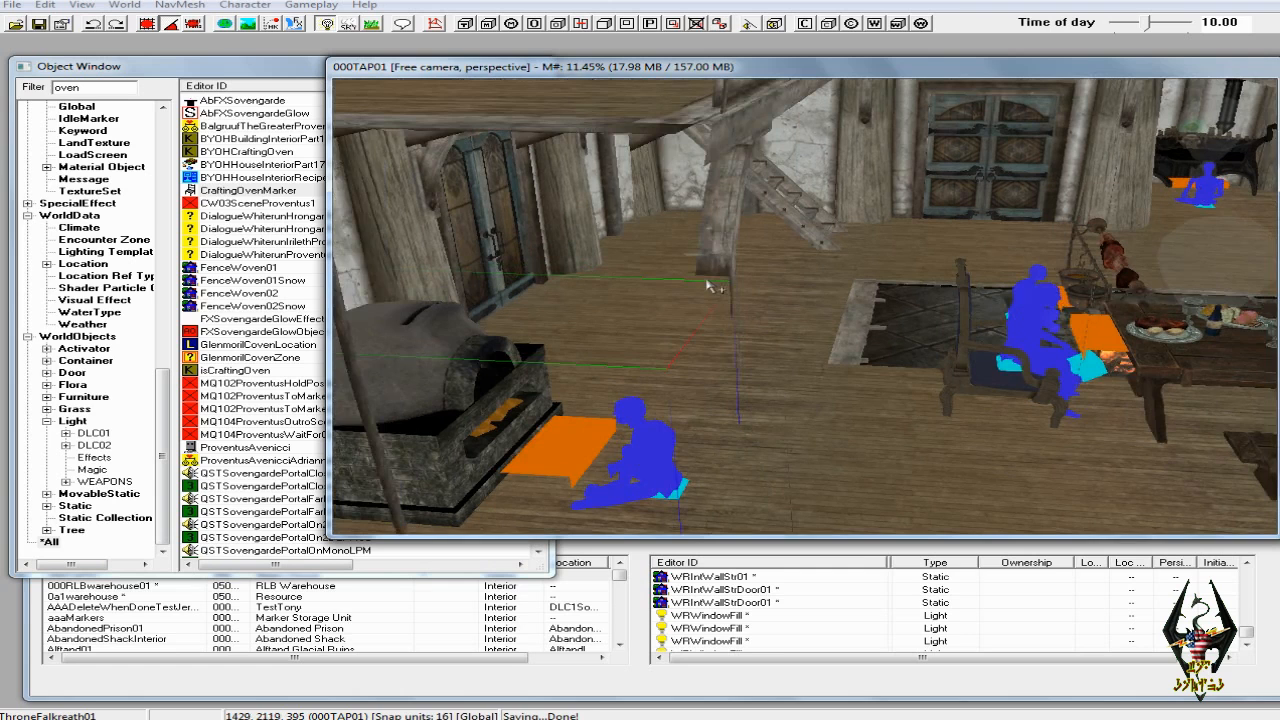
Filter the object list by "table" across all object types and browse to the Noble tables
click(110, 518)
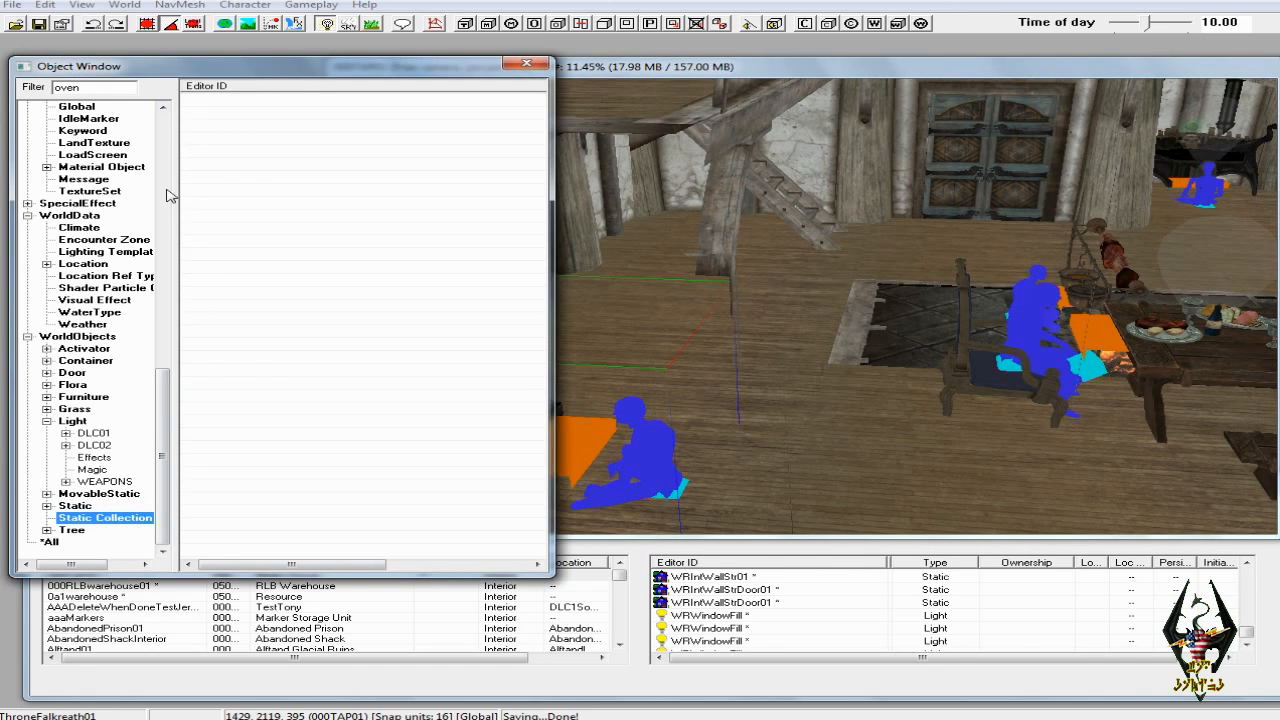
drag(92, 88, 22, 92)
text(table)
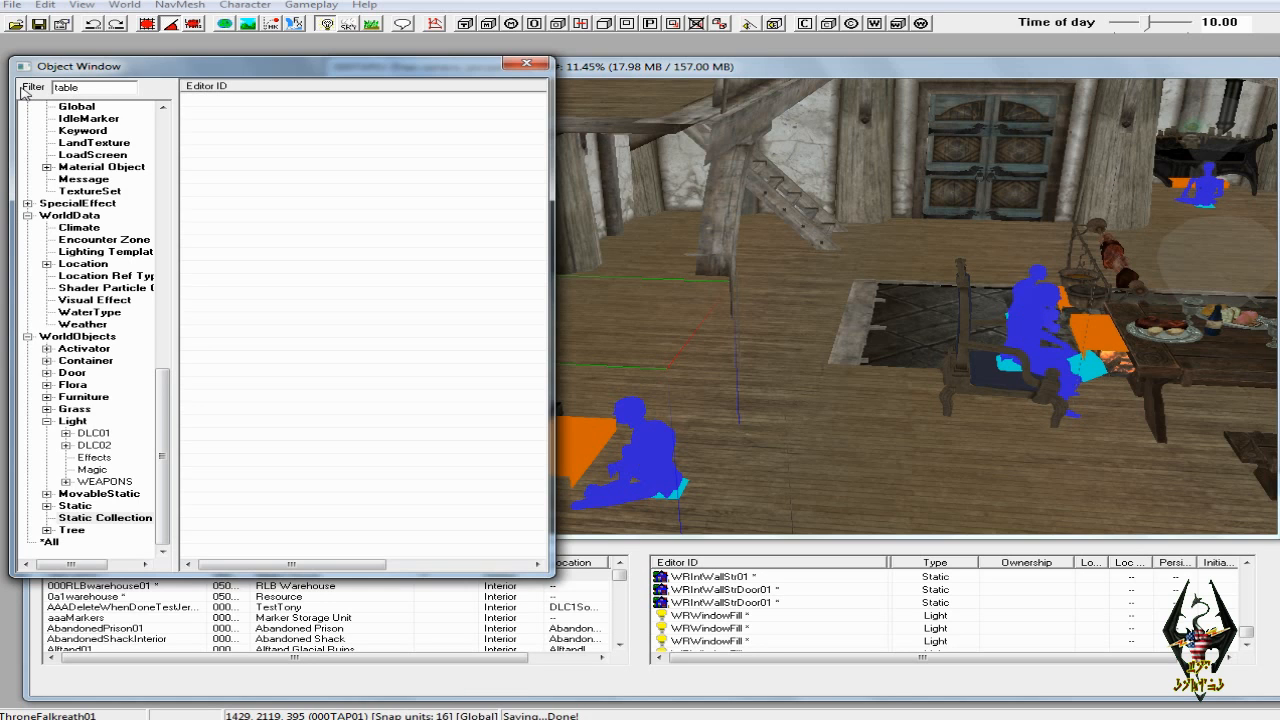
click(58, 543)
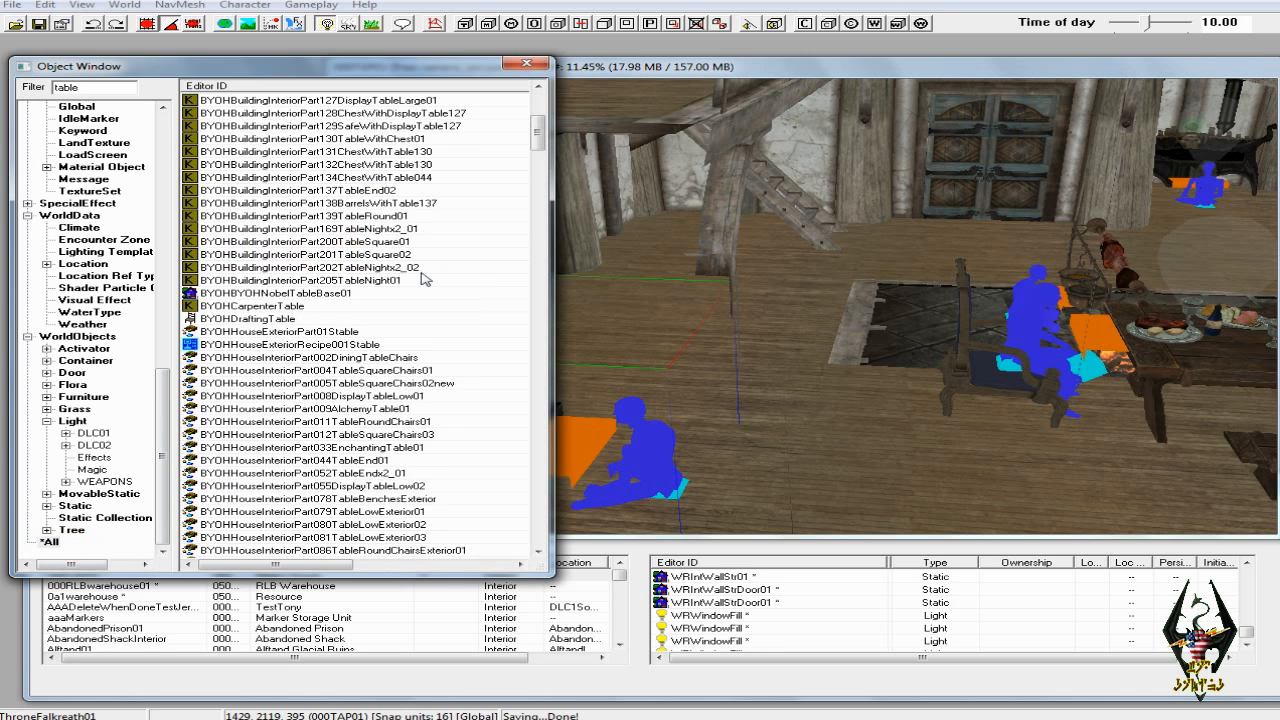
drag(540, 133, 554, 430)
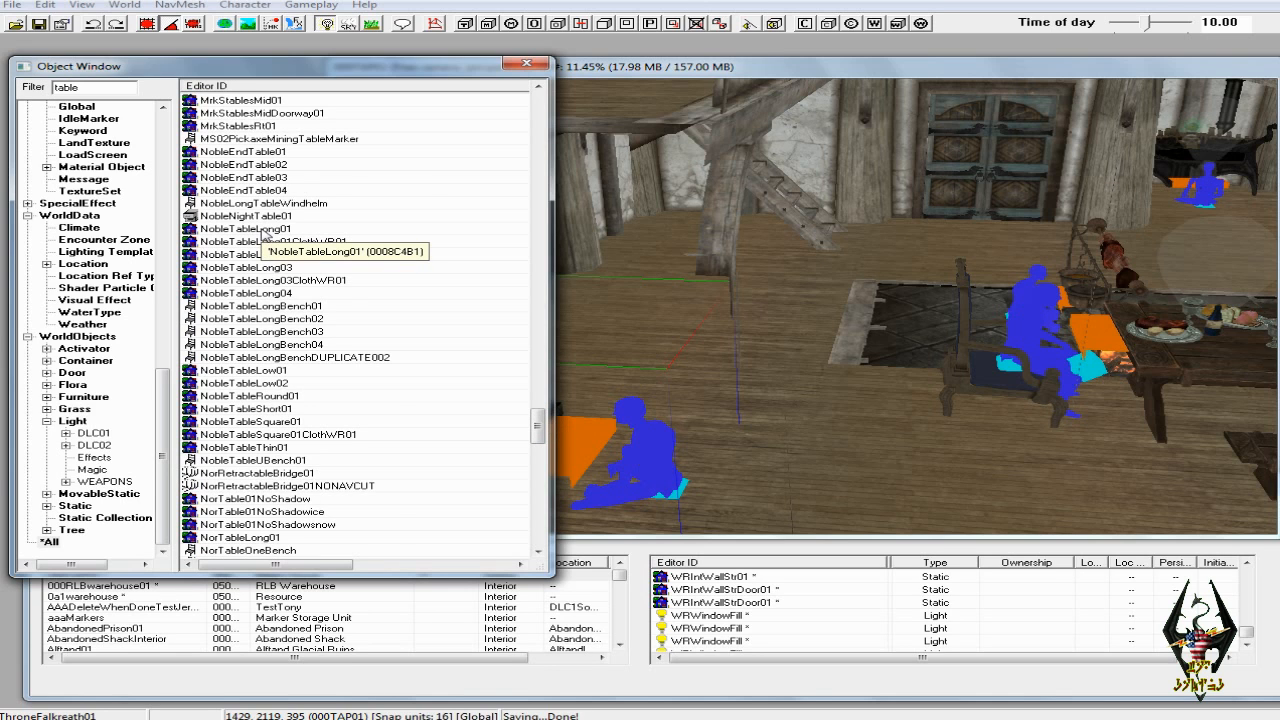
Preview NobleTableThin01, tilt the view to examine its tabletop, and close the preview
click(250, 450)
right_click(250, 450)
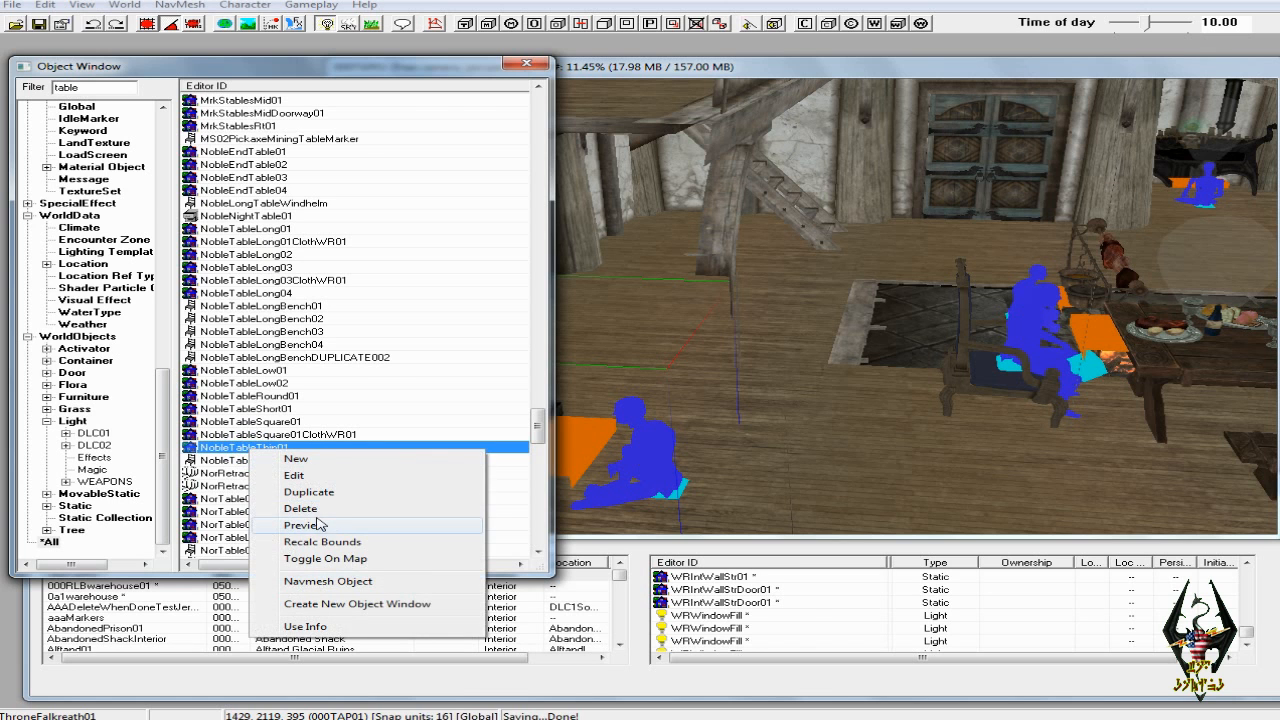
click(303, 525)
drag(500, 320, 503, 402)
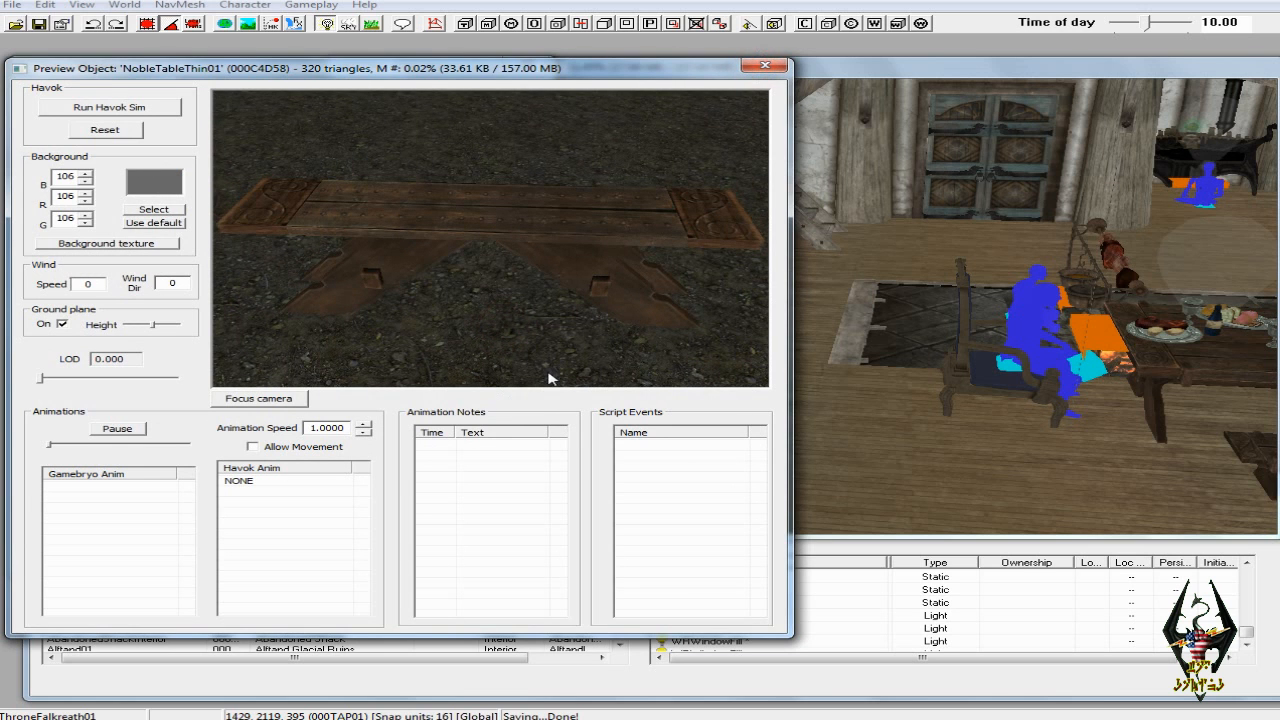
click(765, 65)
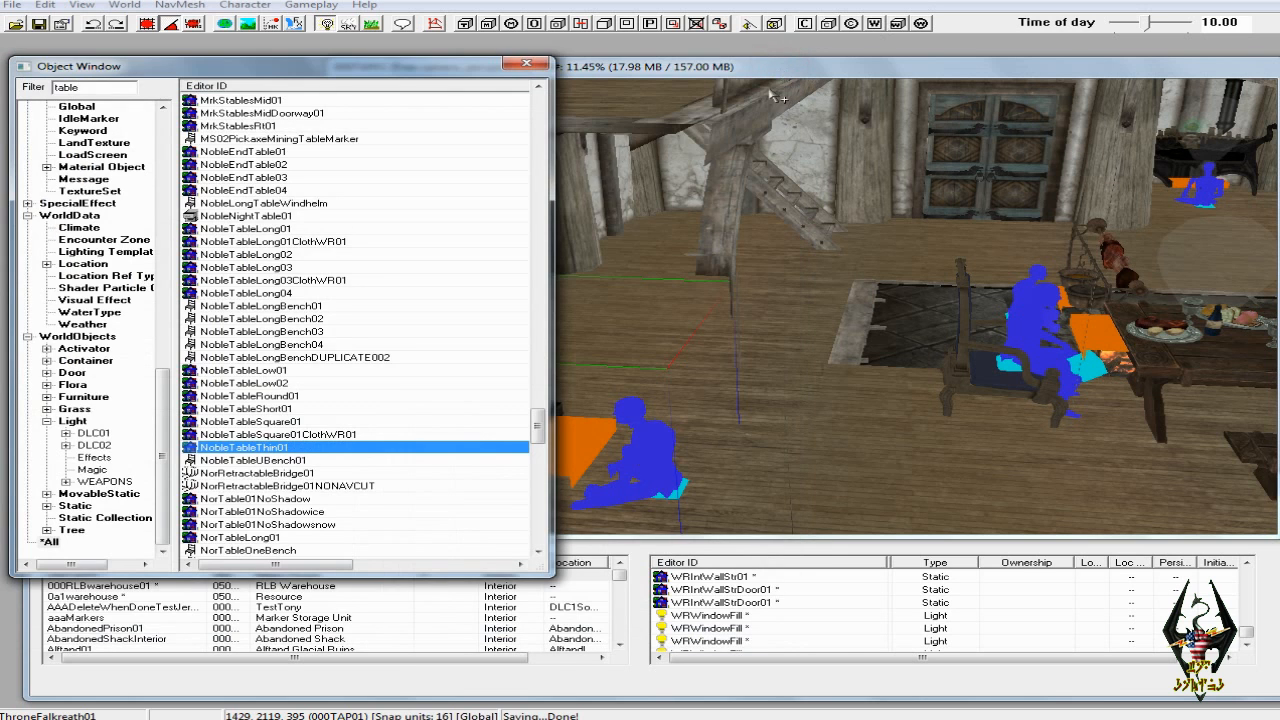
Preview NobleTableShort01, tilt the view to examine its tabletop, and close the preview
scroll(435, 352, down, 1)
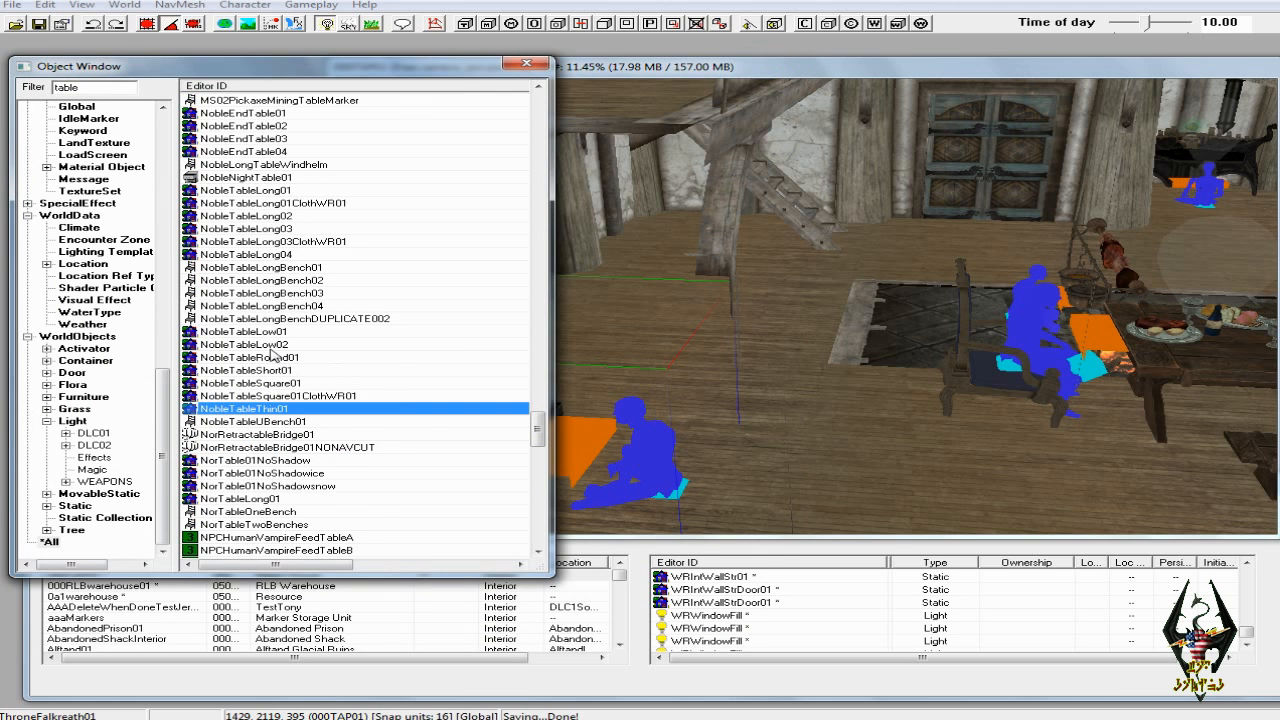
right_click(253, 384)
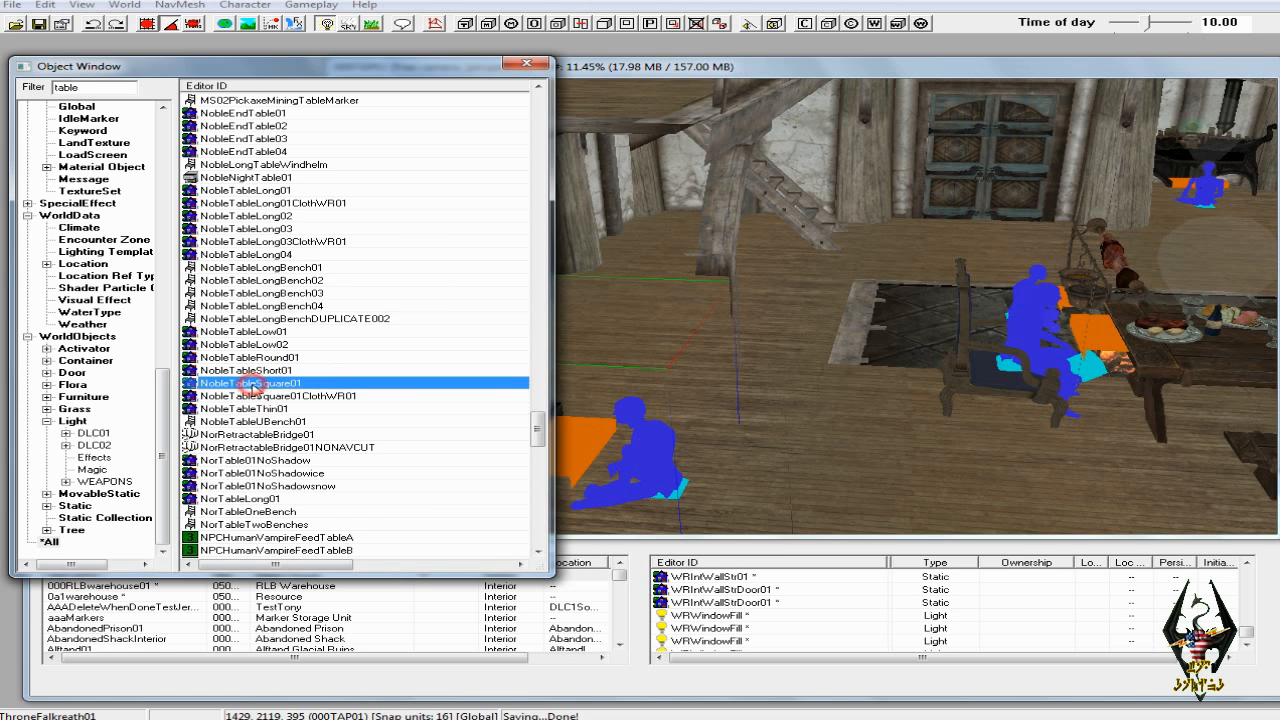
click(268, 376)
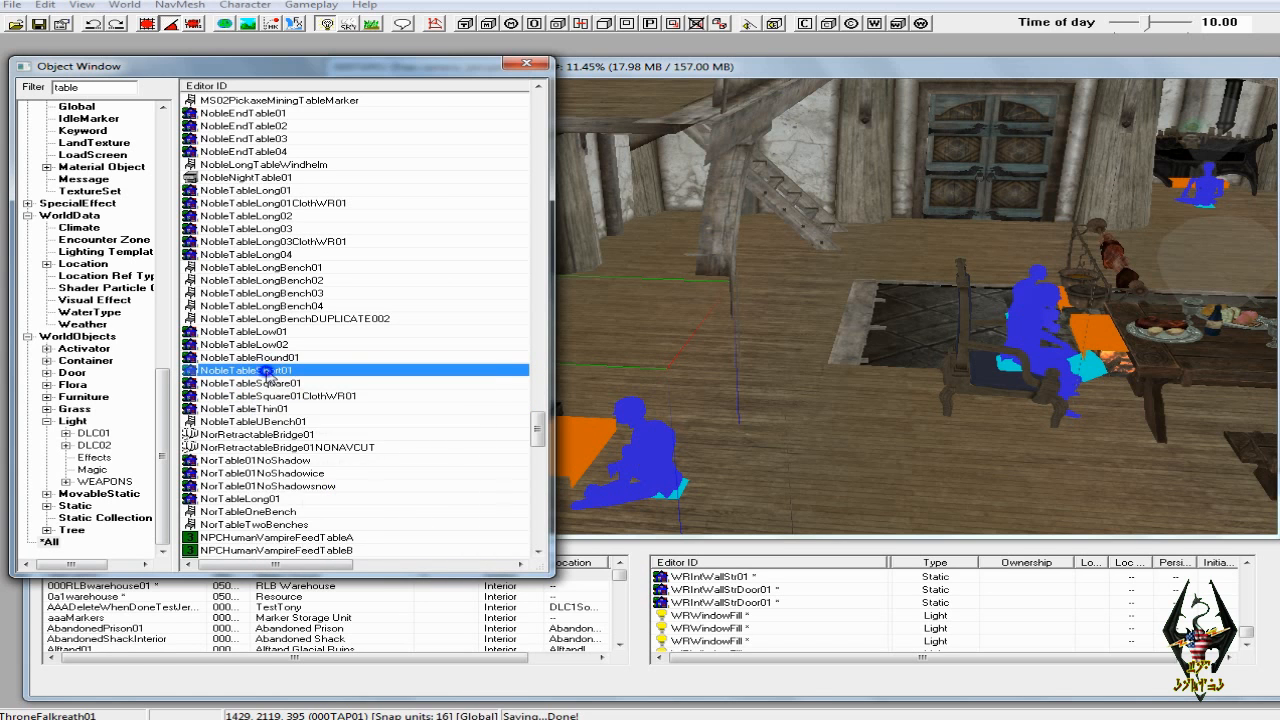
right_click(262, 369)
click(340, 451)
middle_drag(509, 280, 495, 357)
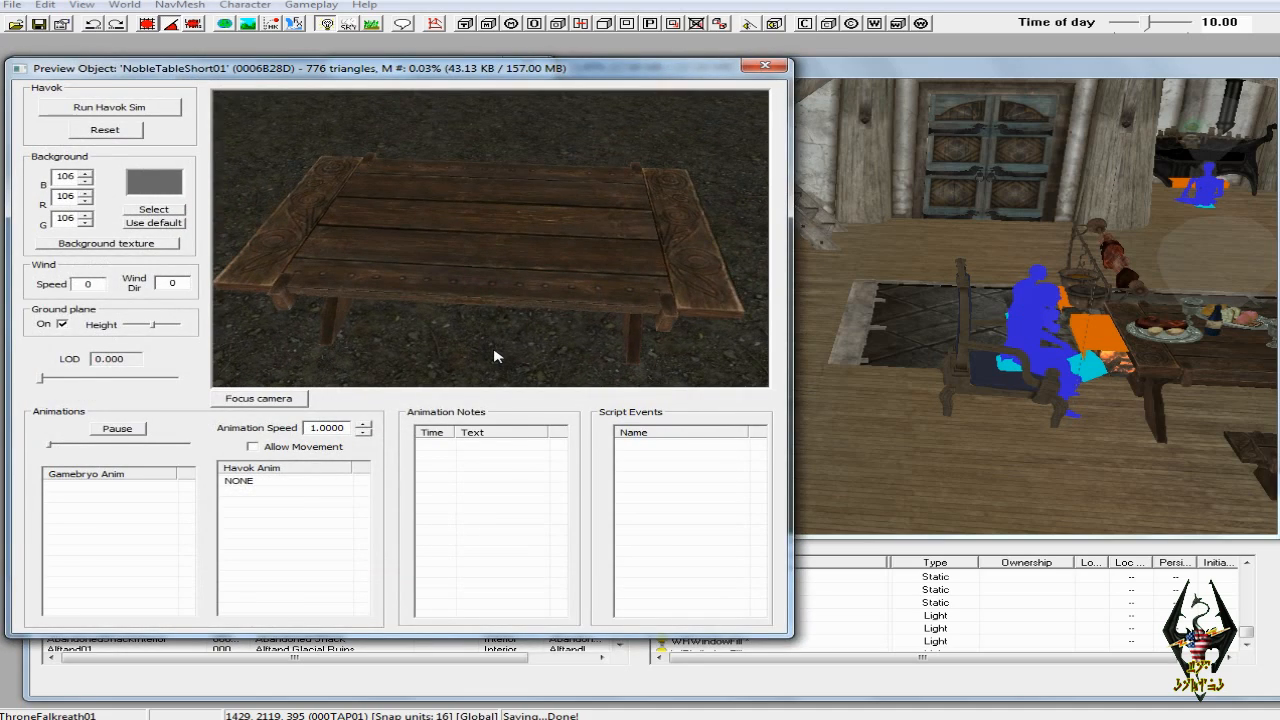
click(772, 67)
Place NobleTableShort01 on the open floor near the oven, at the end of the fire pit, and adjust its position
drag(188, 370, 790, 299)
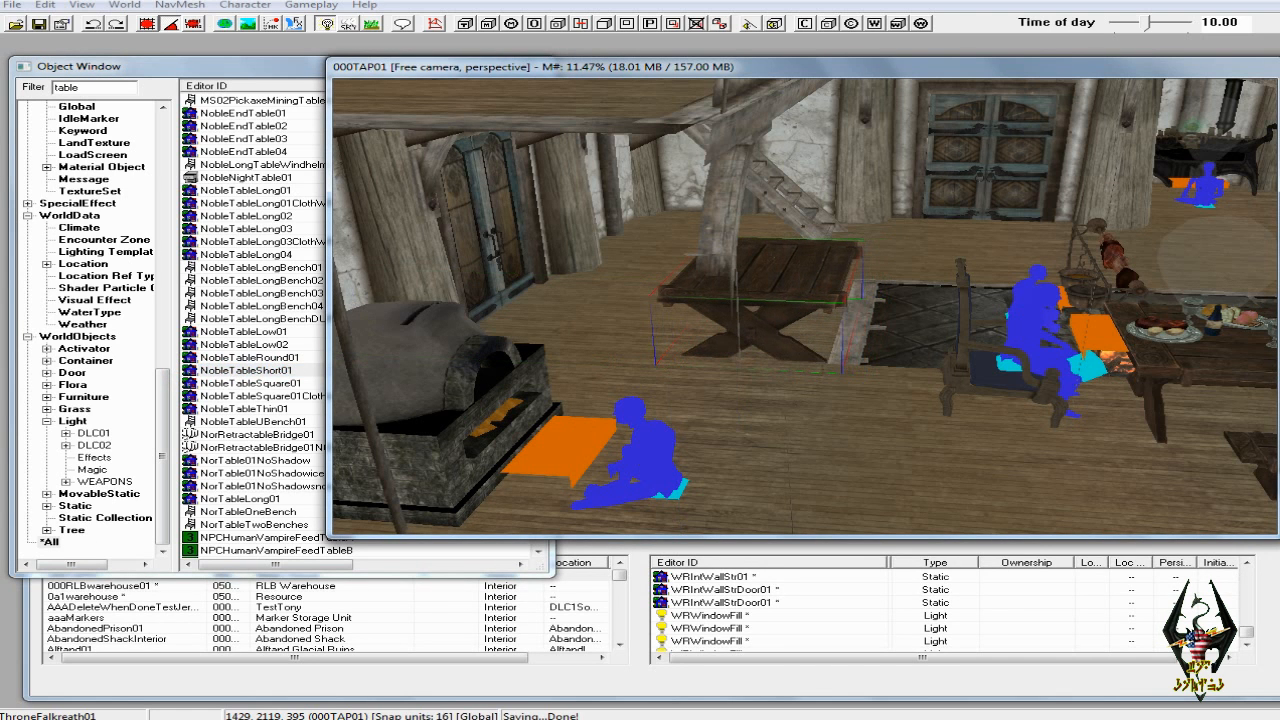
shift+middle_drag(783, 308, 640, 350)
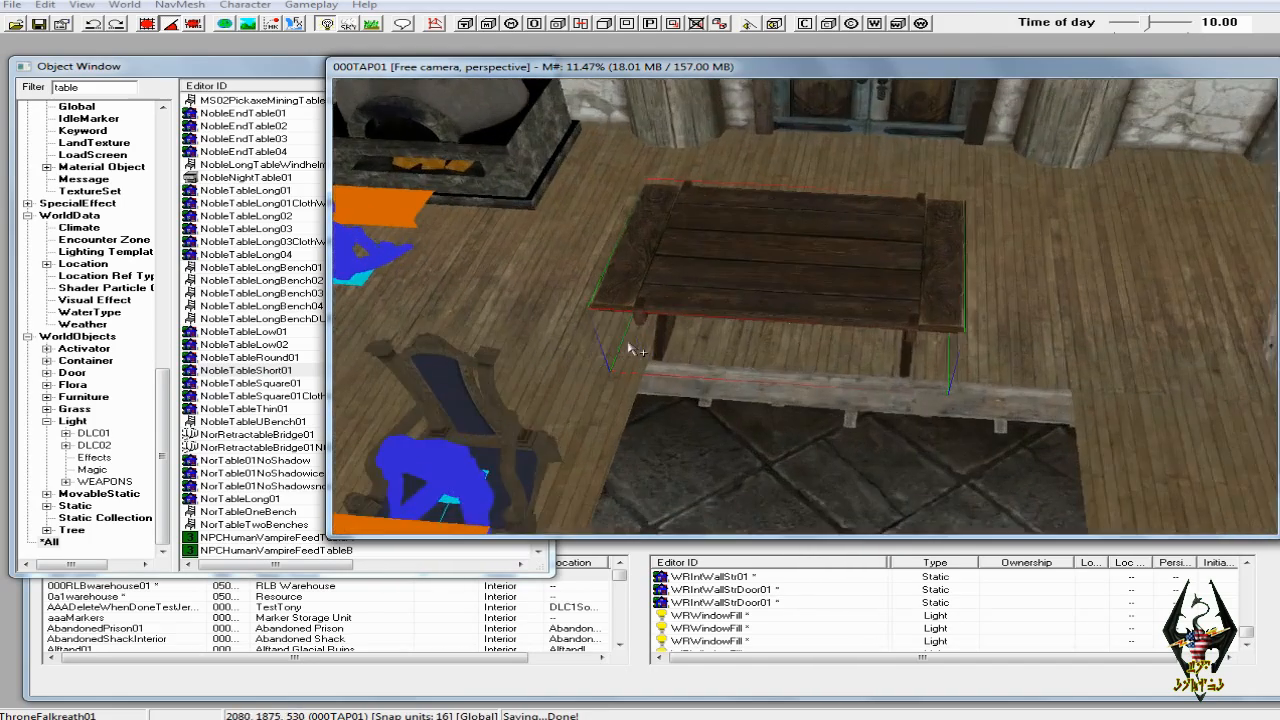
drag(800, 266, 893, 270)
shift+middle_drag(885, 258, 791, 260)
scroll(776, 229, down, 6)
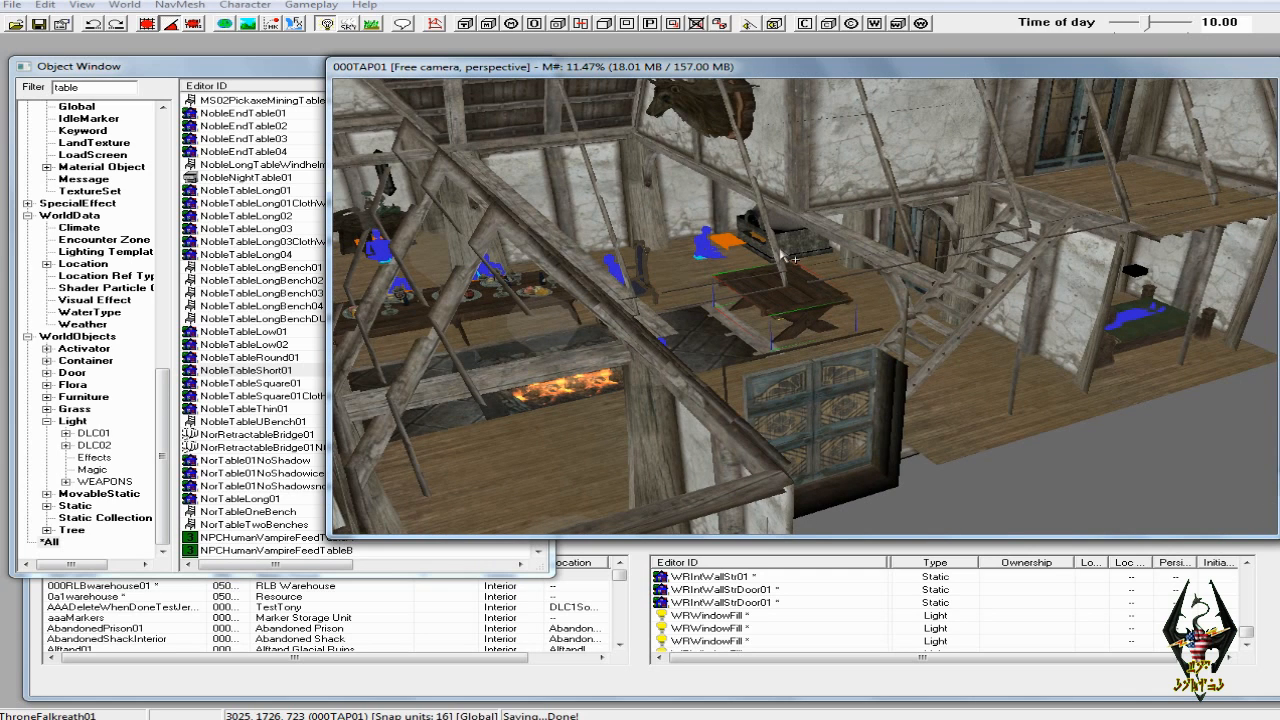